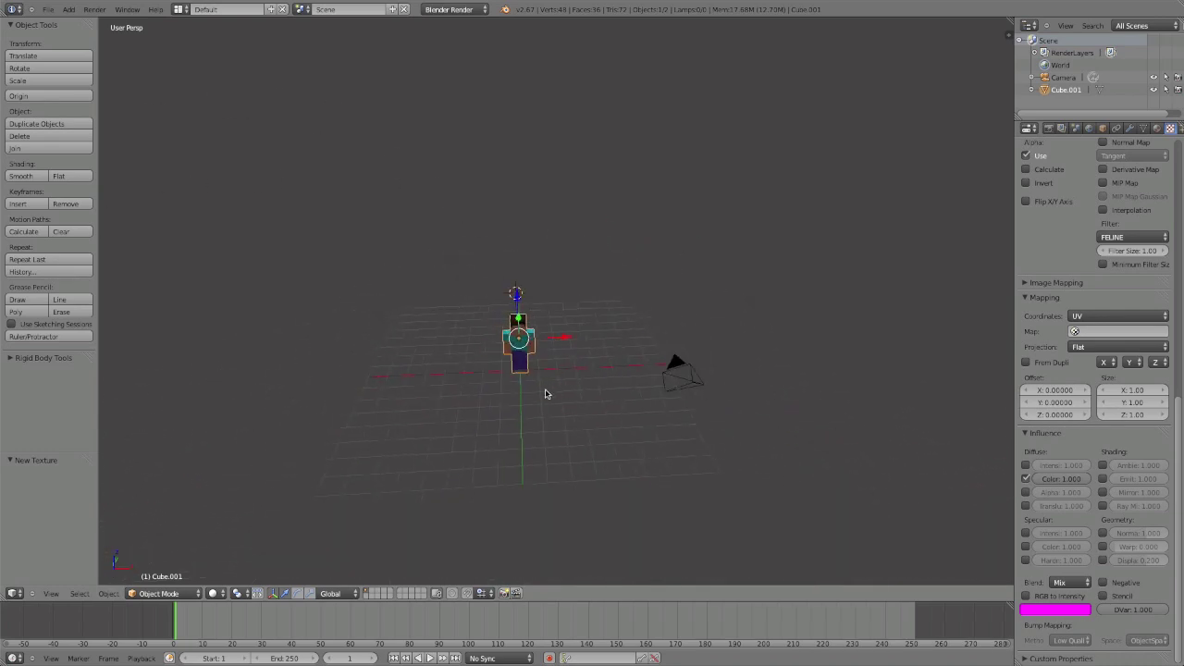
{"action": "scroll", "coordinate": [619, 350], "scroll_direction": "up", "scroll_amount": 7}
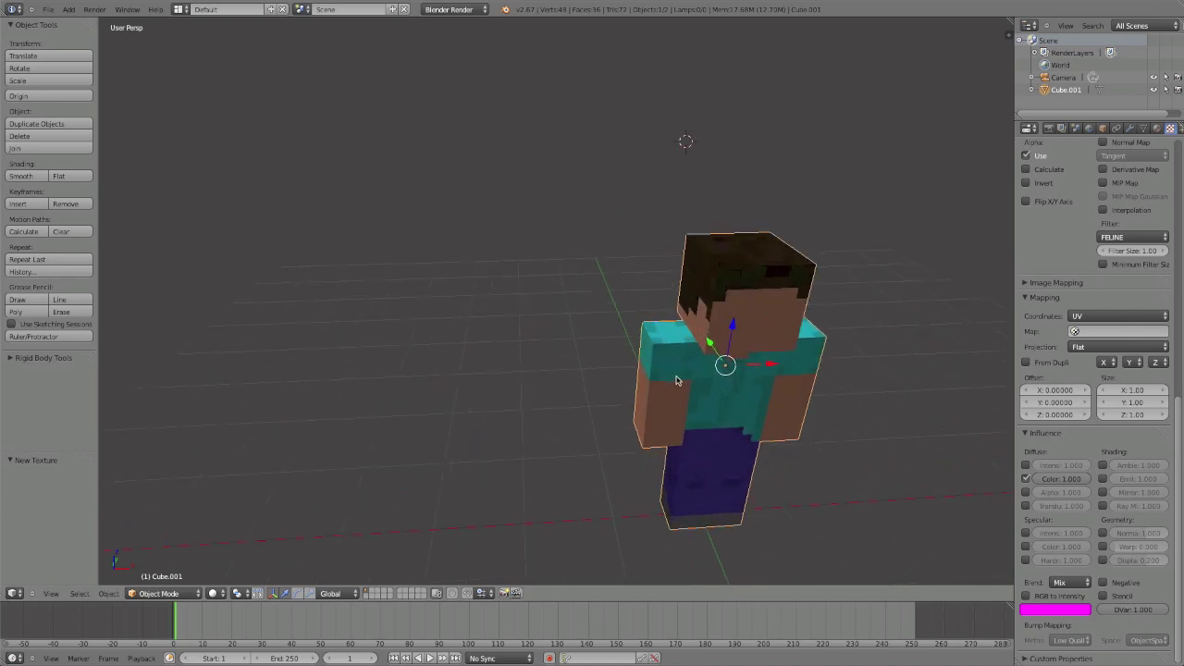
{"action": "middle_click_drag", "start_coordinate": [677, 381], "coordinate": [646, 262]}
{"action": "scroll", "coordinate": [455, 231], "scroll_direction": "down", "scroll_amount": 2}
{"action": "key", "text": "KP_5"}
{"action": "scroll", "coordinate": [532, 344], "scroll_direction": "up", "scroll_amount": 7}
{"action": "key", "text": "r"}
{"action": "key", "text": "r"}
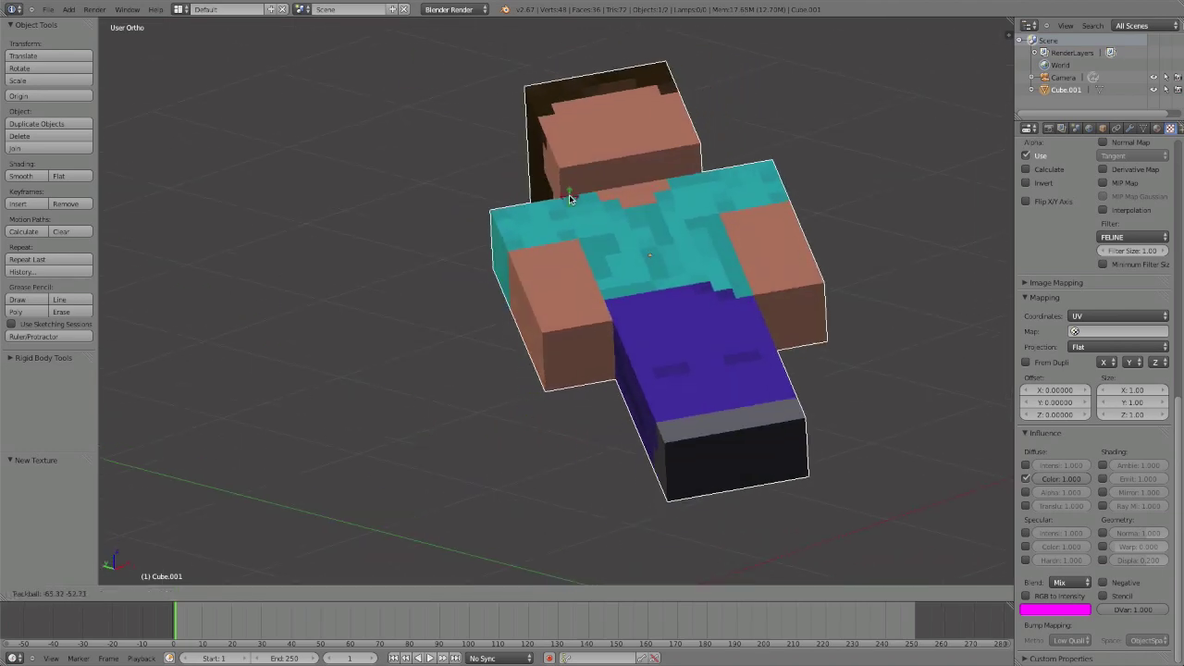
{"action": "right_click", "coordinate": [379, 245]}
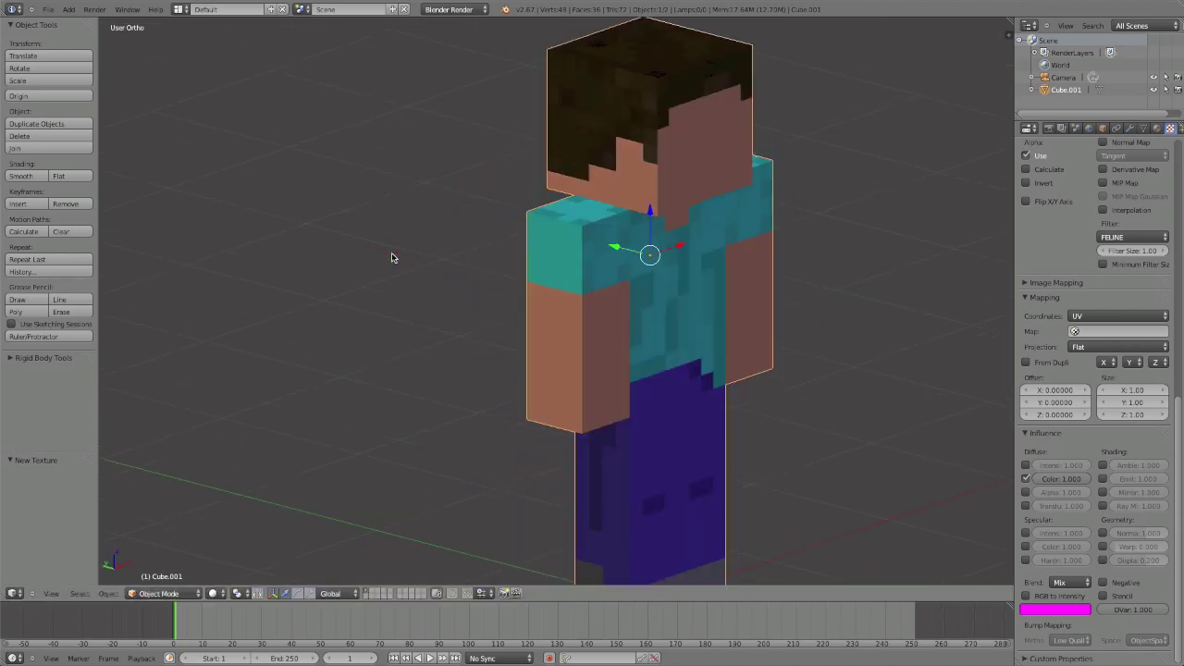
Render the current frame to preview the textured character, and return the area to the 3D View
{"action": "scroll", "coordinate": [391, 256], "scroll_direction": "down", "scroll_amount": 5}
{"action": "left_click", "coordinate": [94, 10]}
{"action": "left_click", "coordinate": [111, 22]}
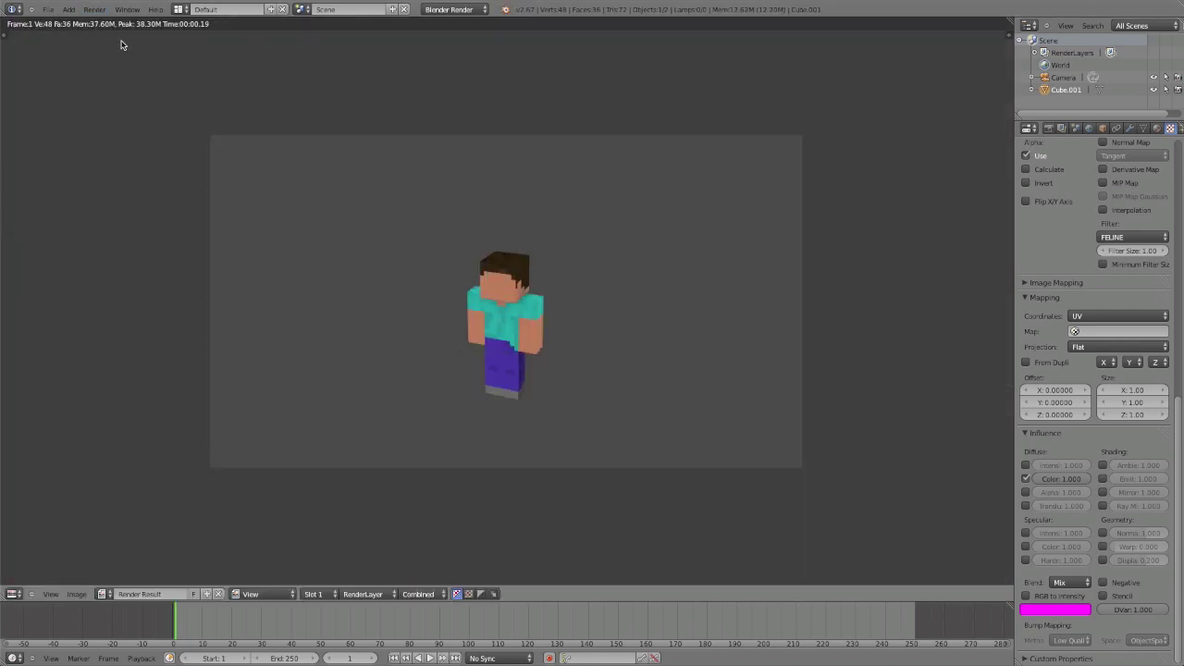
{"action": "left_click", "coordinate": [13, 594]}
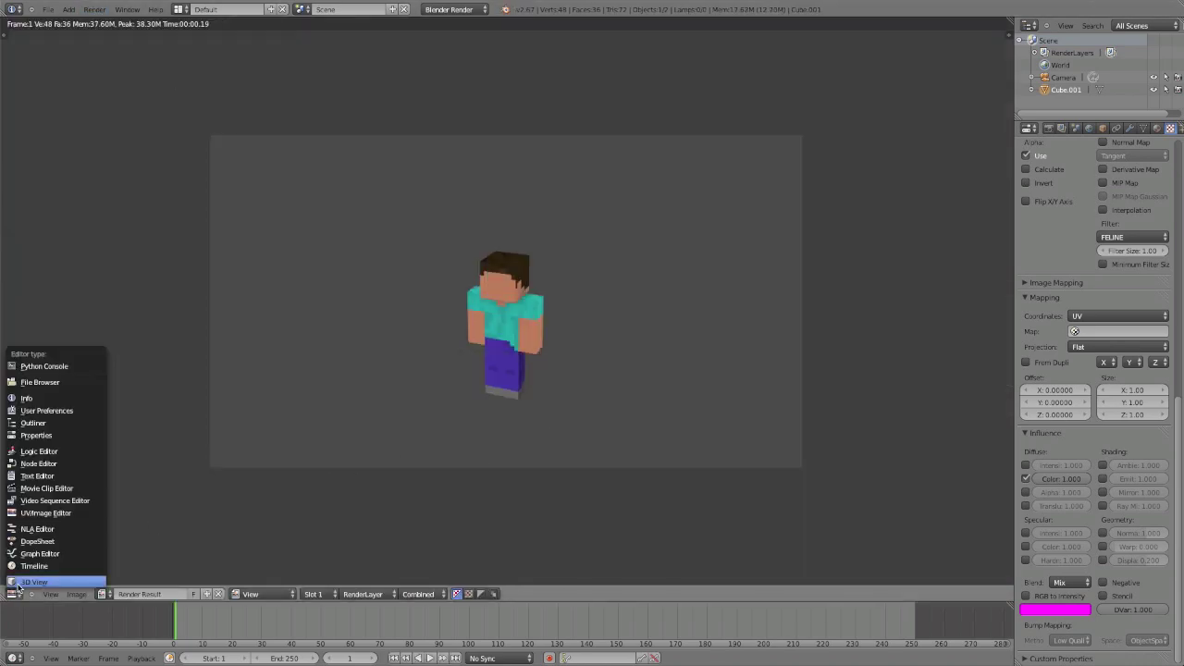
{"action": "left_click", "coordinate": [19, 580]}
Examine the textured character through the camera and from several angles around the model
{"action": "scroll", "coordinate": [412, 333], "scroll_direction": "down", "scroll_amount": 8}
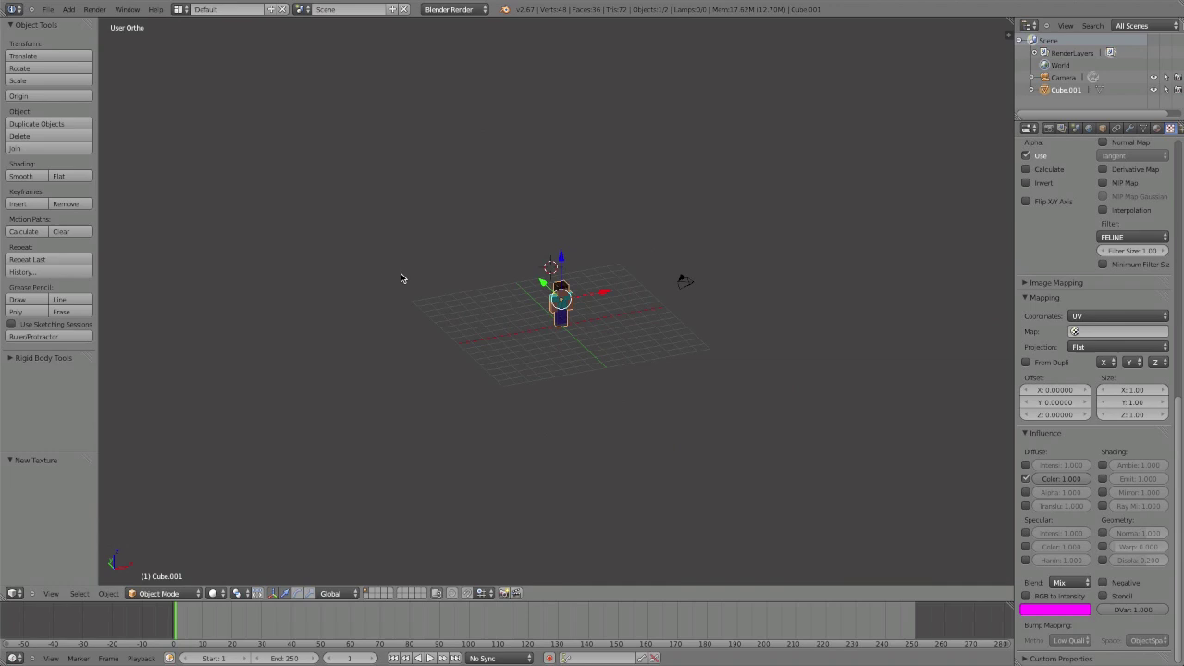
{"action": "key", "text": "KP_0"}
{"action": "key", "text": "KP_0"}
{"action": "scroll", "coordinate": [578, 337], "scroll_direction": "up", "scroll_amount": 8}
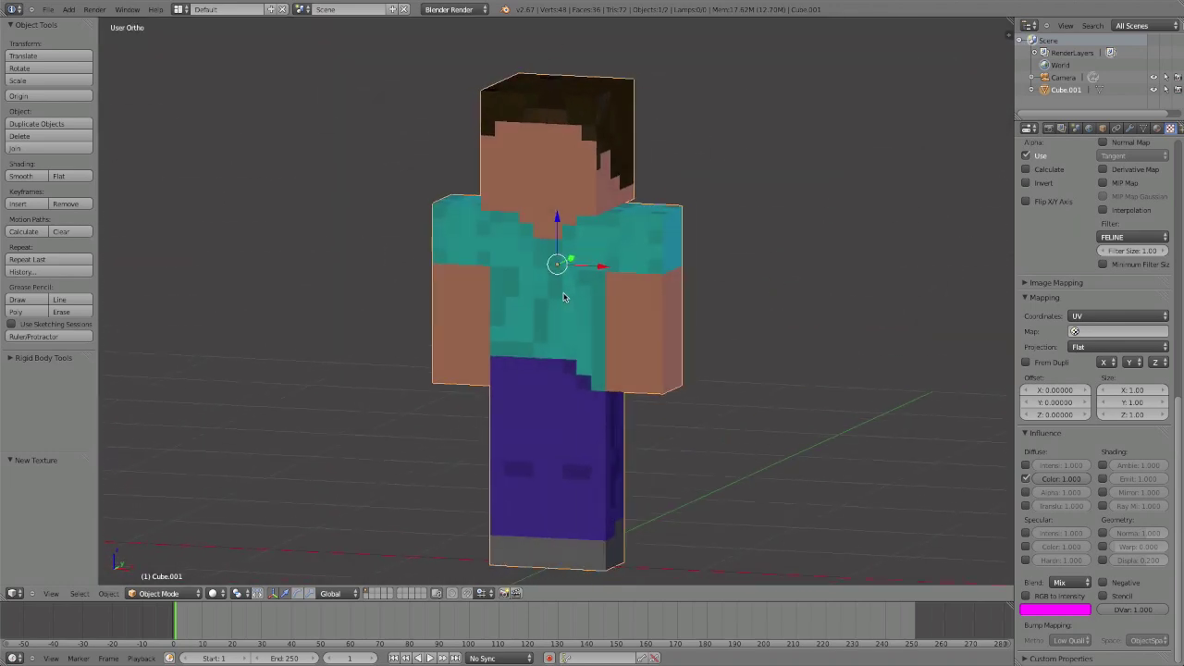
{"action": "scroll", "coordinate": [584, 291], "scroll_direction": "up", "scroll_amount": 3}
{"action": "middle_click_drag", "start_coordinate": [564, 297], "coordinate": [659, 242]}
{"action": "scroll", "coordinate": [614, 272], "scroll_direction": "down", "scroll_amount": 6}
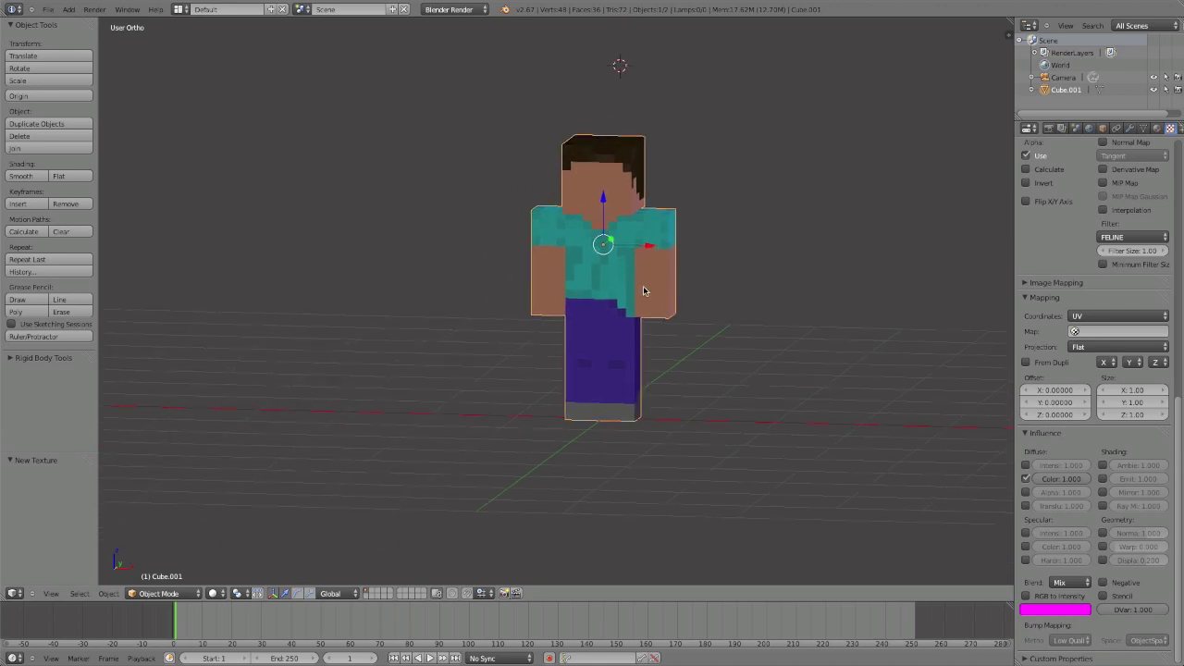
{"action": "mouse_move", "coordinate": [644, 290]}
{"action": "middle_mouse_down"}
{"action": "mouse_move", "coordinate": [674, 266]}
{"action": "mouse_move", "coordinate": [638, 296]}
{"action": "middle_mouse_up"}
{"action": "scroll", "coordinate": [623, 310], "scroll_direction": "up", "scroll_amount": 3}
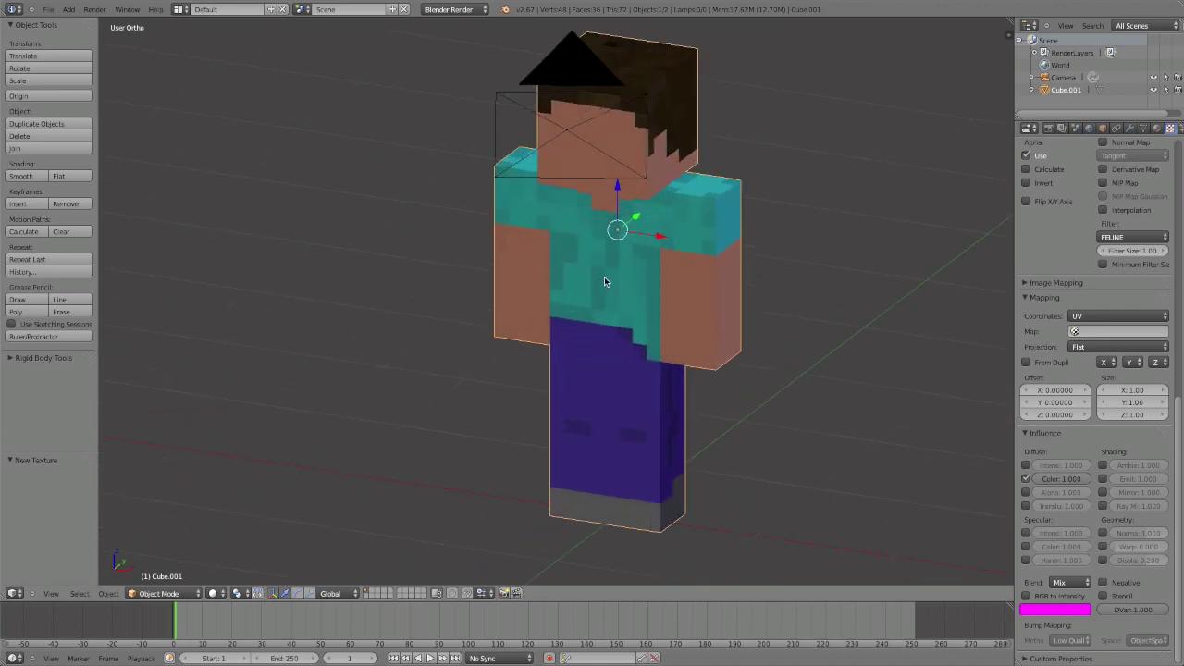
Show the character in front orthographic view with wireframe shading and its full body in frame
{"action": "key", "text": "KP_5"}
{"action": "middle_click_drag", "start_coordinate": [668, 206], "coordinate": [694, 193]}
{"action": "key", "text": "KP_5"}
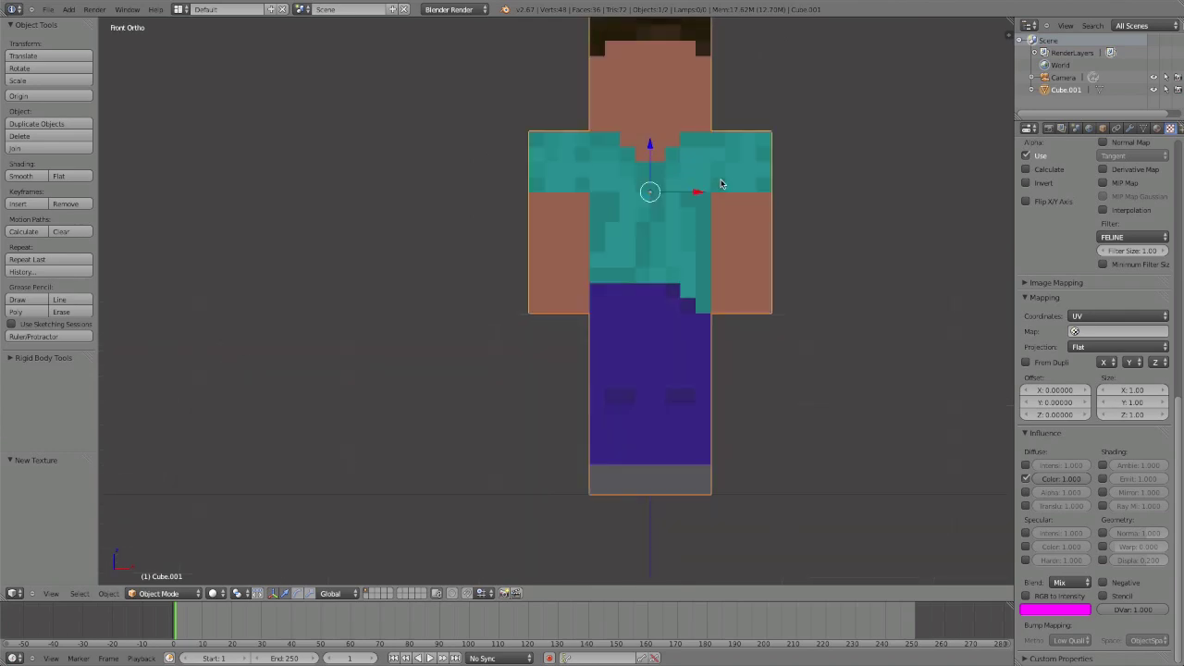
{"action": "key", "text": "KP_1"}
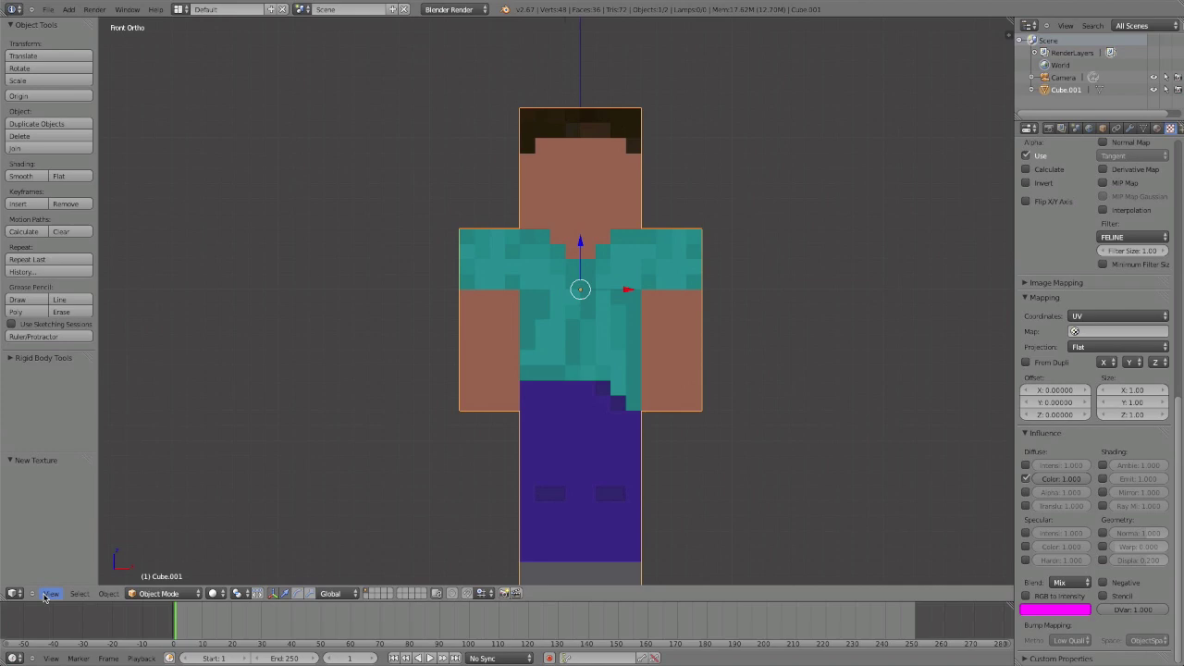
{"action": "left_click", "coordinate": [51, 593]}
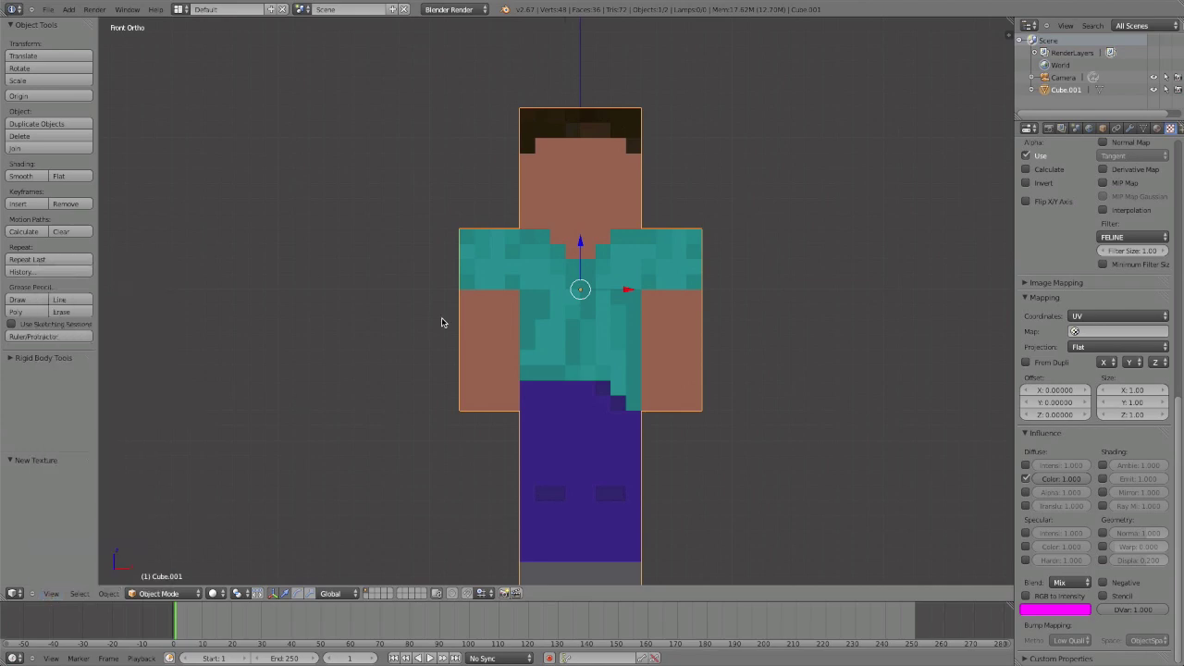
{"action": "scroll", "coordinate": [463, 324], "scroll_direction": "down", "scroll_amount": 4}
{"action": "scroll", "coordinate": [491, 347], "scroll_direction": "up", "scroll_amount": 4}
{"action": "key", "text": "z"}
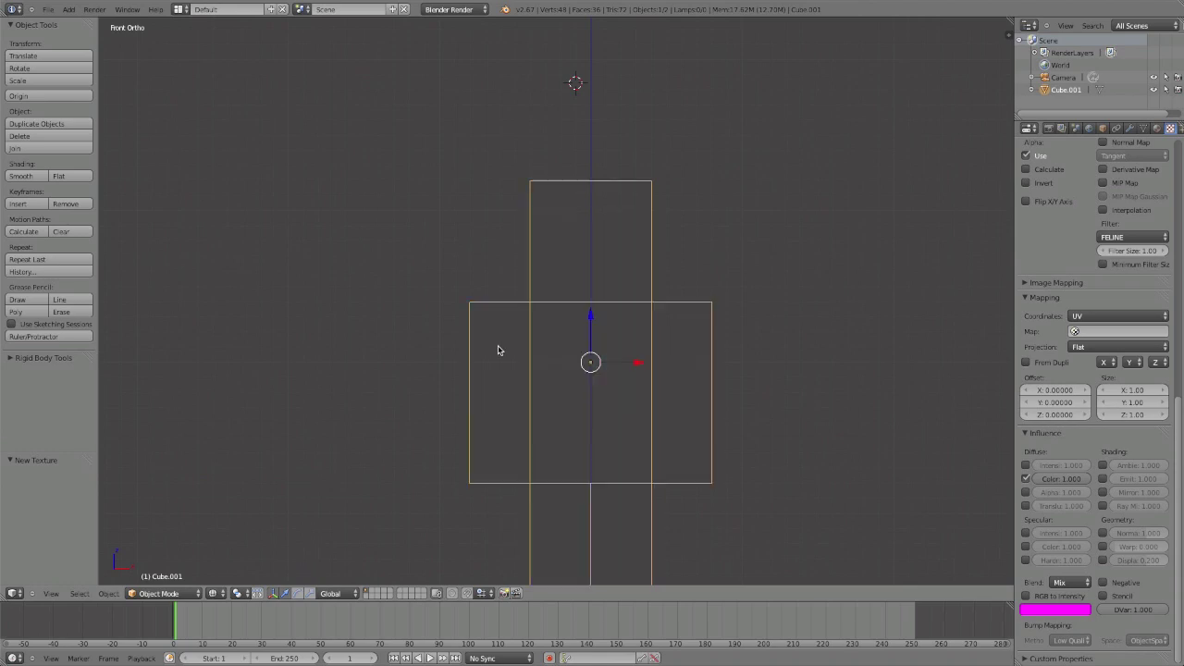
{"action": "scroll", "coordinate": [523, 323], "scroll_direction": "down", "scroll_amount": 6}
{"action": "scroll", "coordinate": [527, 342], "scroll_direction": "up", "scroll_amount": 3}
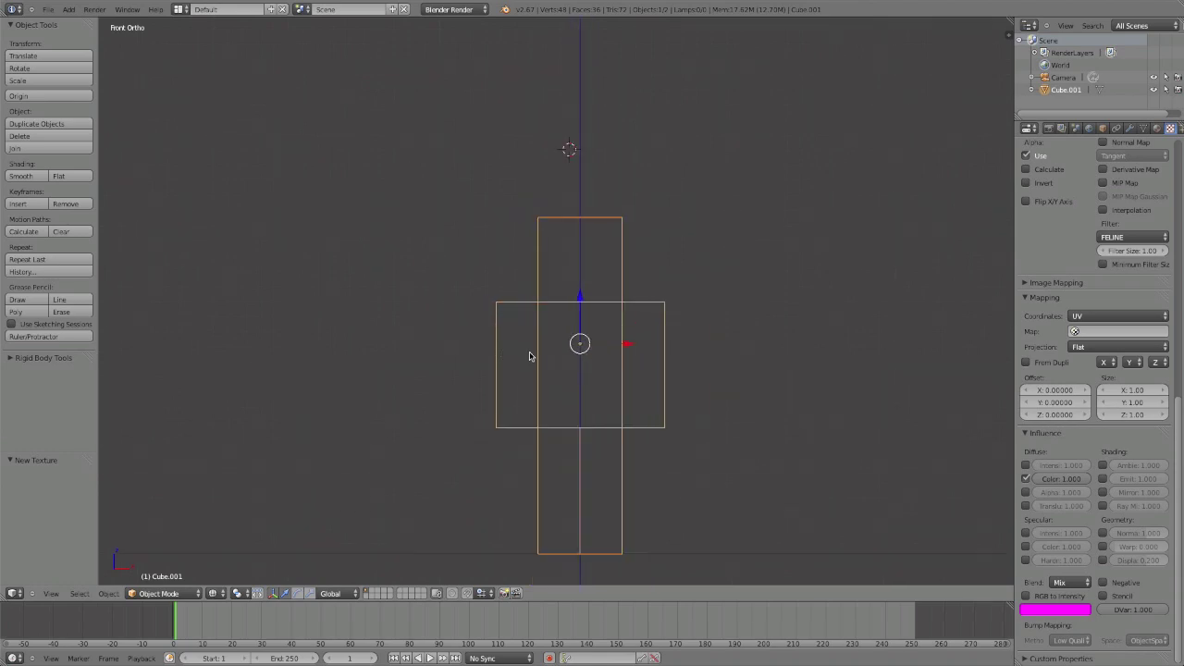
{"action": "middle_click_drag", "start_coordinate": [531, 356], "coordinate": [518, 329], "text": "shift"}
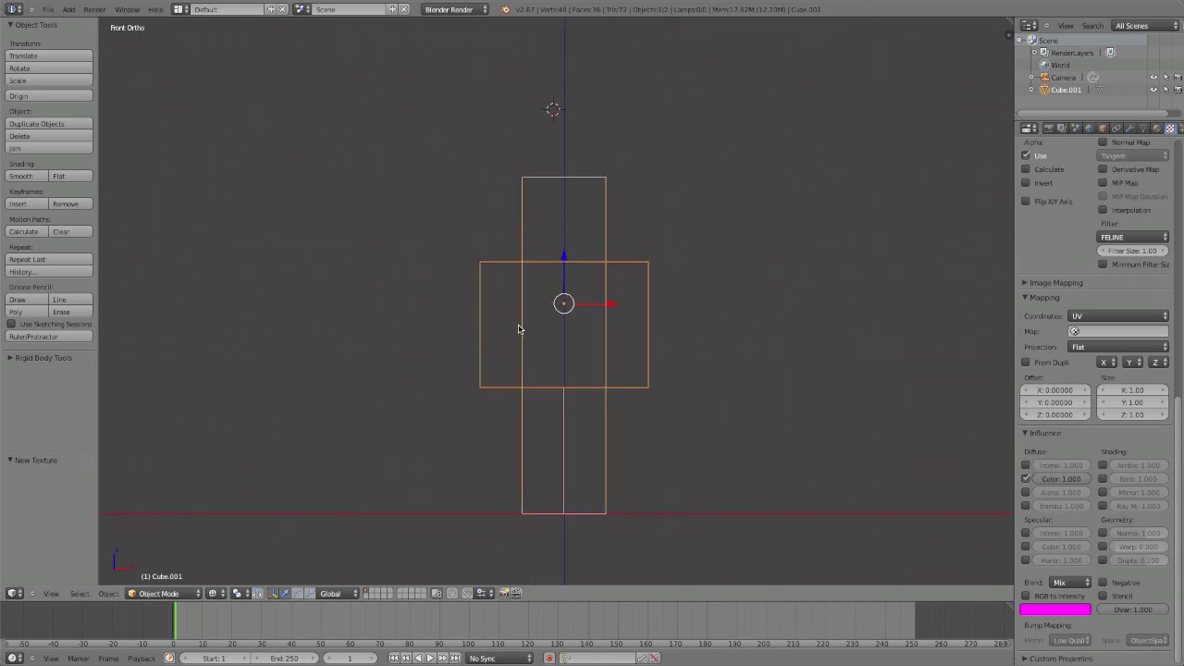
Add a single-bone armature and move it 0.1 along X onto the character's vertical centre line
{"action": "key", "text": "shift+a"}
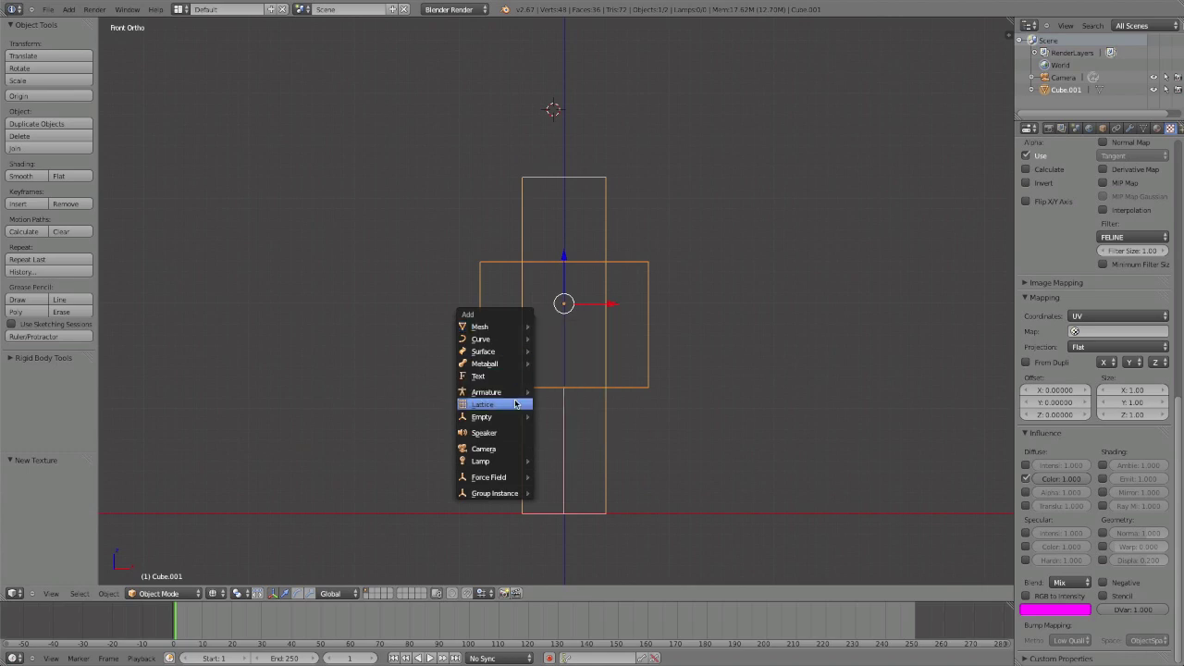
{"action": "mouse_move", "coordinate": [518, 393]}
{"action": "left_click", "coordinate": [555, 396]}
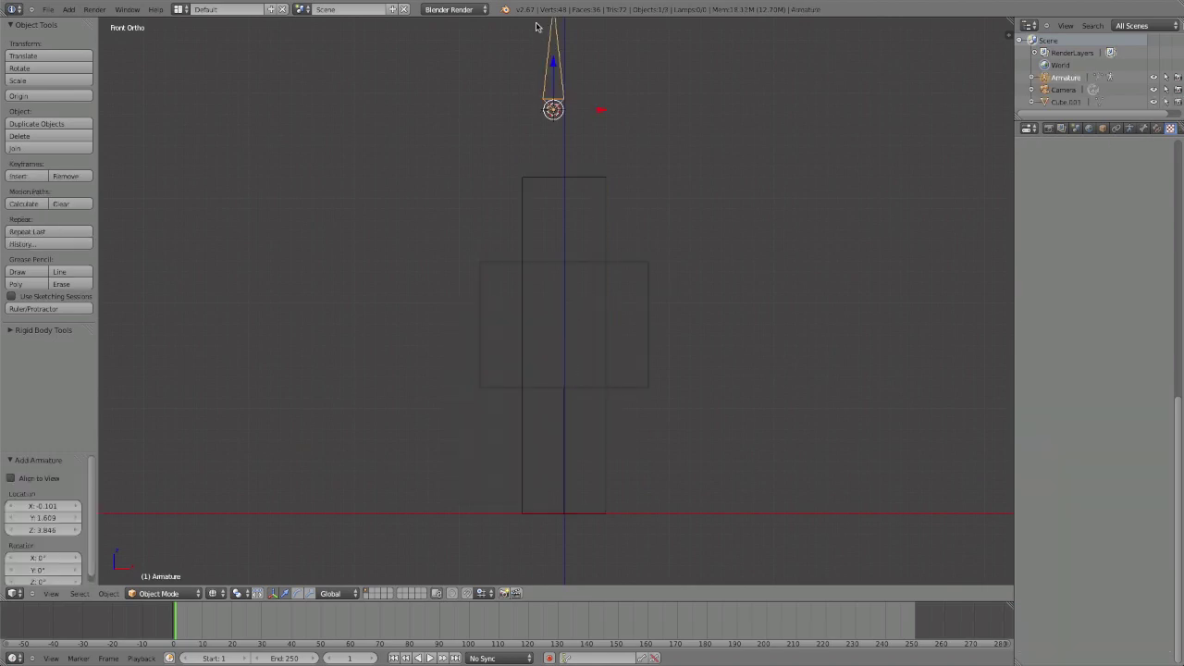
{"action": "key", "text": "g"}
{"action": "key", "text": "x"}
{"action": "left_click", "coordinate": [565, 111]}
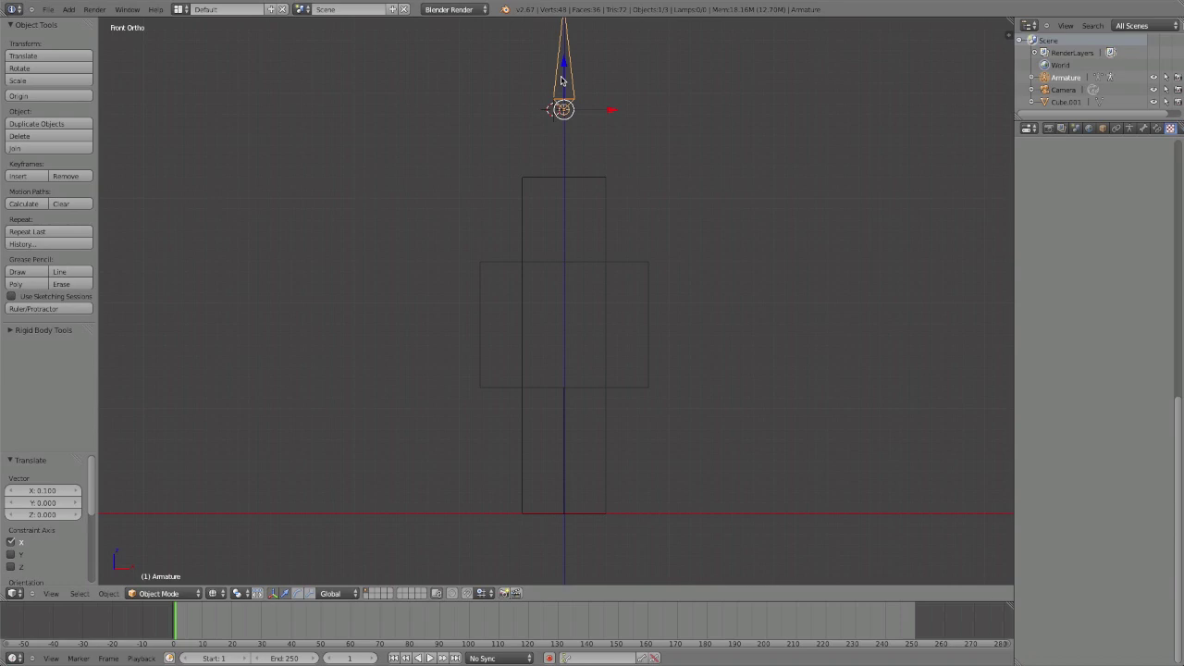
Move the armature down 2.6 along Z so the bone's base sits near the torso's bottom edge
{"action": "key", "text": "g"}
{"action": "key", "text": "z"}
{"action": "left_click", "coordinate": [560, 356]}
{"action": "scroll", "coordinate": [562, 361], "scroll_direction": "up", "scroll_amount": 4}
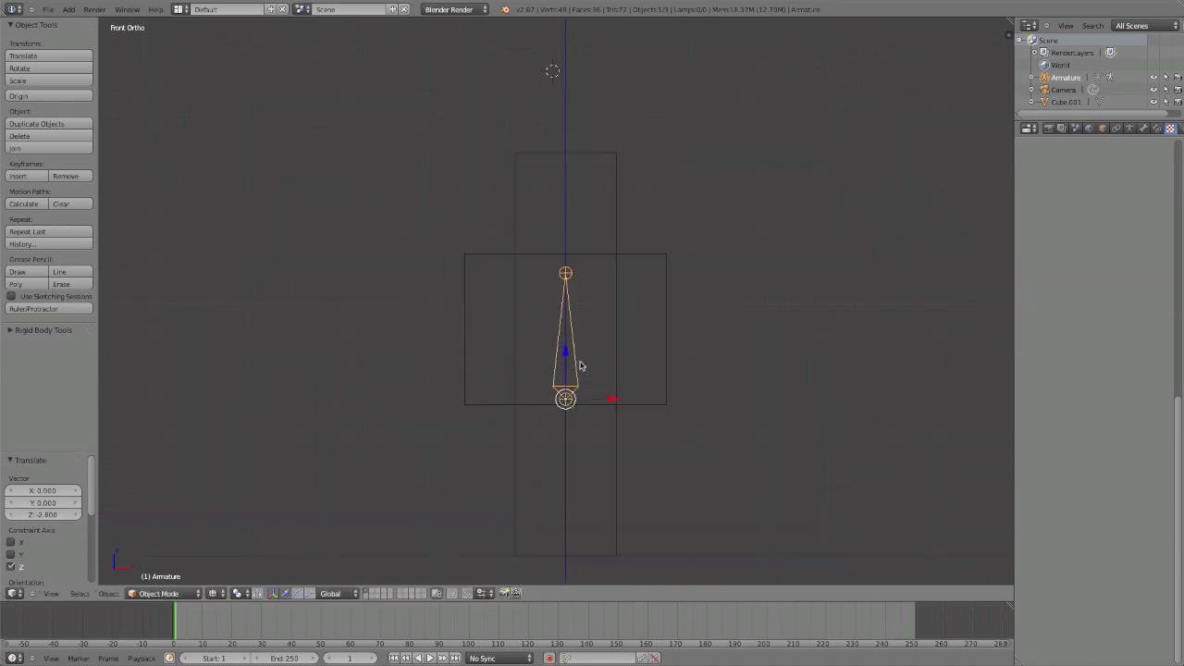
{"action": "key", "text": "g"}
{"action": "key", "text": "z"}
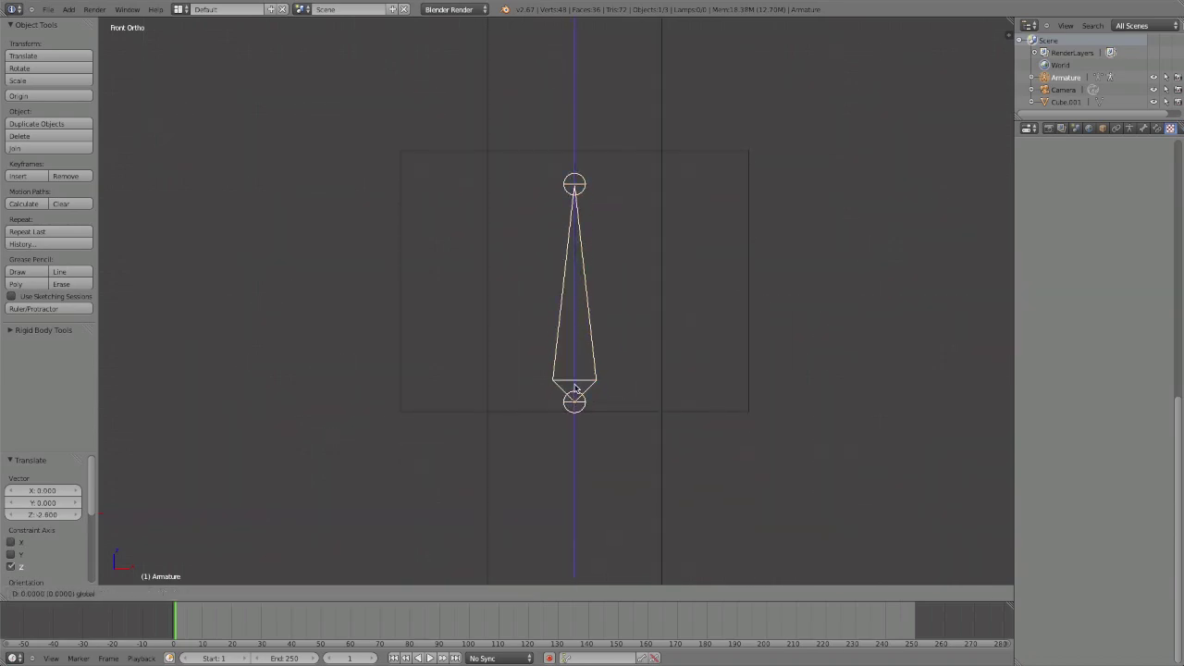
{"action": "left_click", "coordinate": [574, 393]}
{"action": "scroll", "coordinate": [586, 391], "scroll_direction": "up", "scroll_amount": 3}
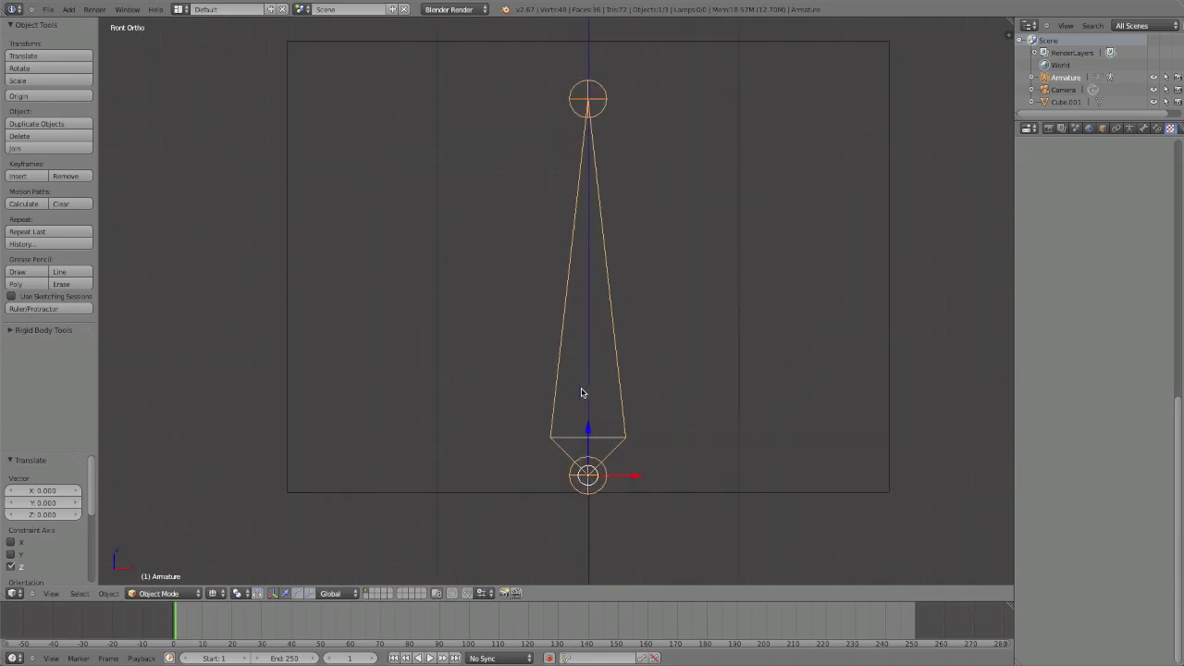
{"action": "key", "text": "g"}
{"action": "key", "text": "z"}
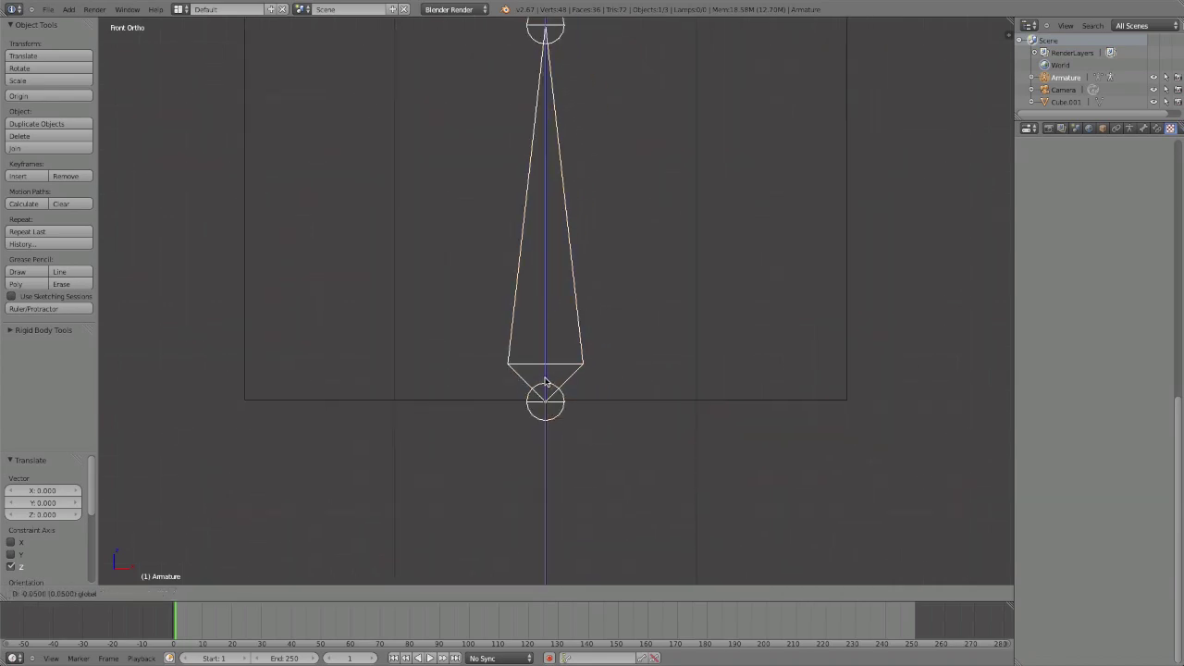
{"action": "right_click", "coordinate": [548, 376]}
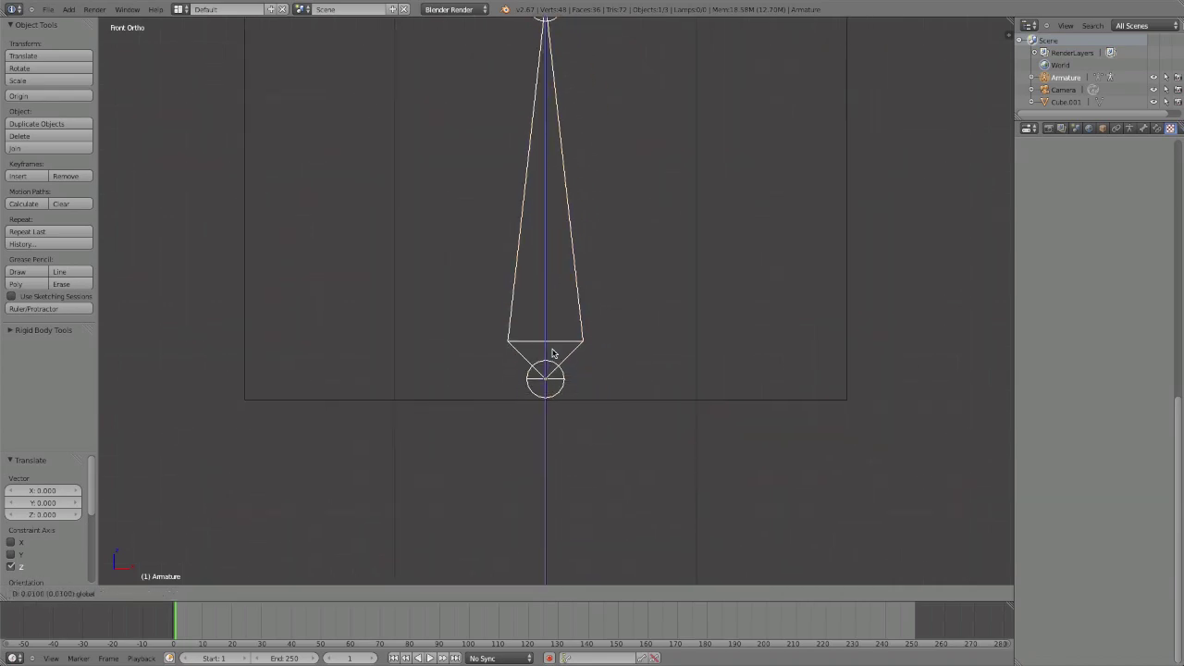
In Edit Mode, shorten the bone by lowering its tip 0.4 along Z inside the torso
{"action": "scroll", "coordinate": [575, 384], "scroll_direction": "up", "scroll_amount": 2}
{"action": "scroll", "coordinate": [573, 357], "scroll_direction": "down", "scroll_amount": 7}
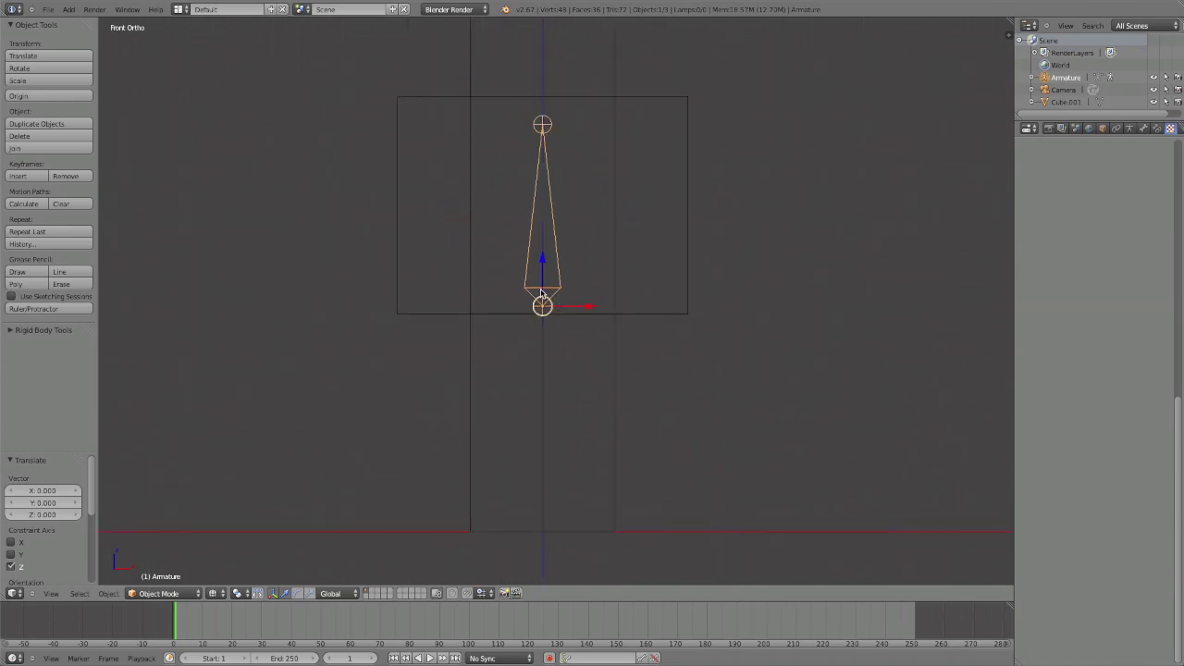
{"action": "middle_click_drag", "start_coordinate": [545, 296], "coordinate": [560, 339], "text": "shift"}
{"action": "key", "text": "Tab"}
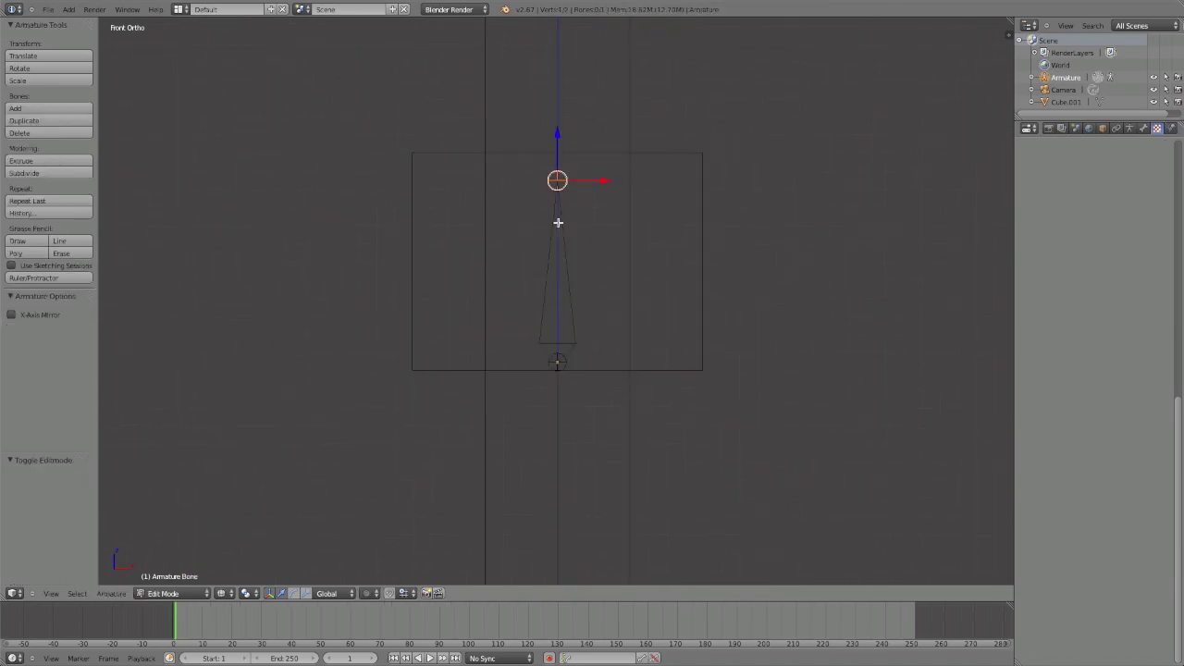
{"action": "right_click", "coordinate": [555, 257]}
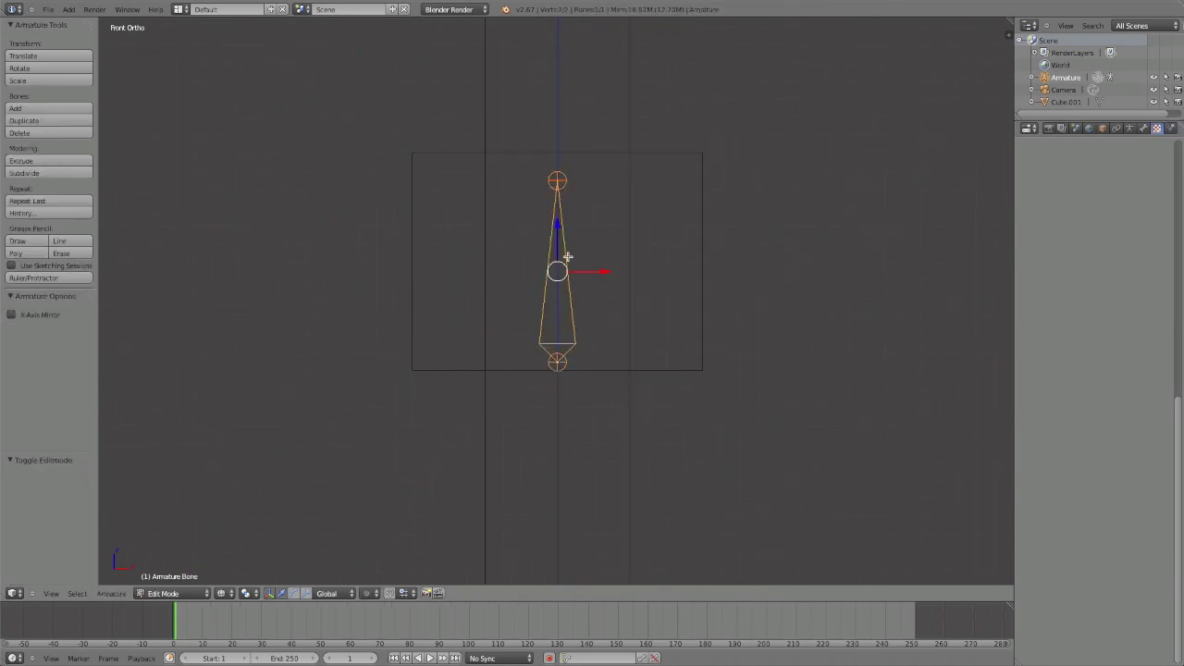
{"action": "right_click", "coordinate": [559, 191]}
{"action": "right_click", "coordinate": [563, 354]}
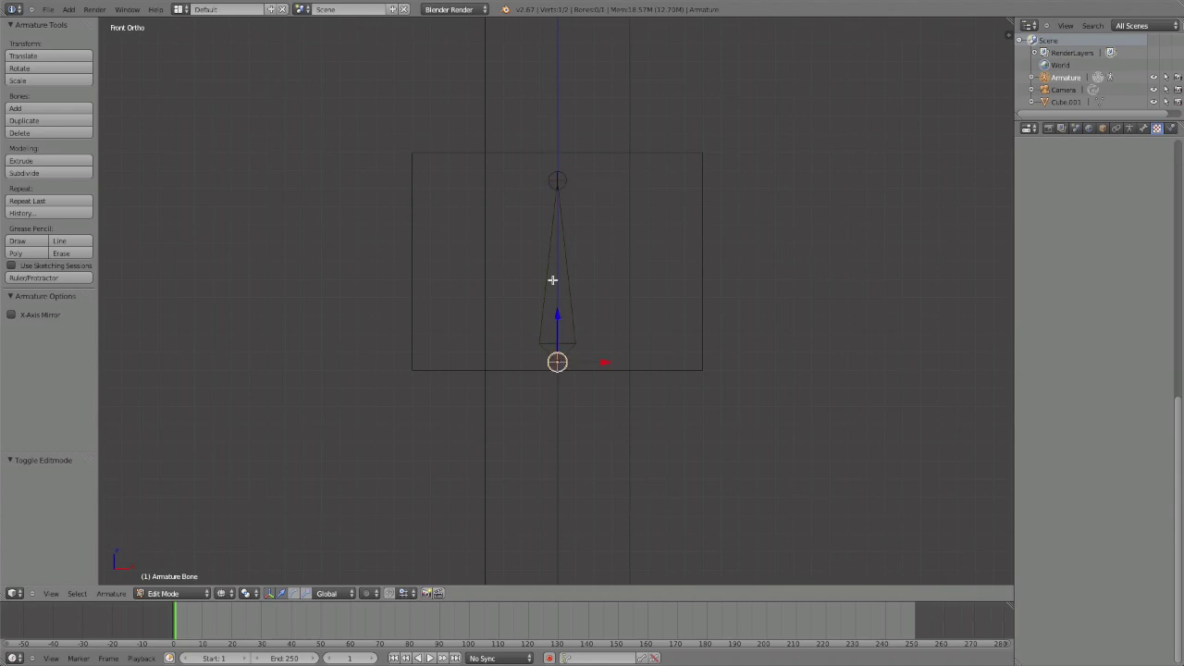
{"action": "right_click", "coordinate": [557, 179]}
{"action": "key", "text": "g"}
{"action": "key", "text": "z"}
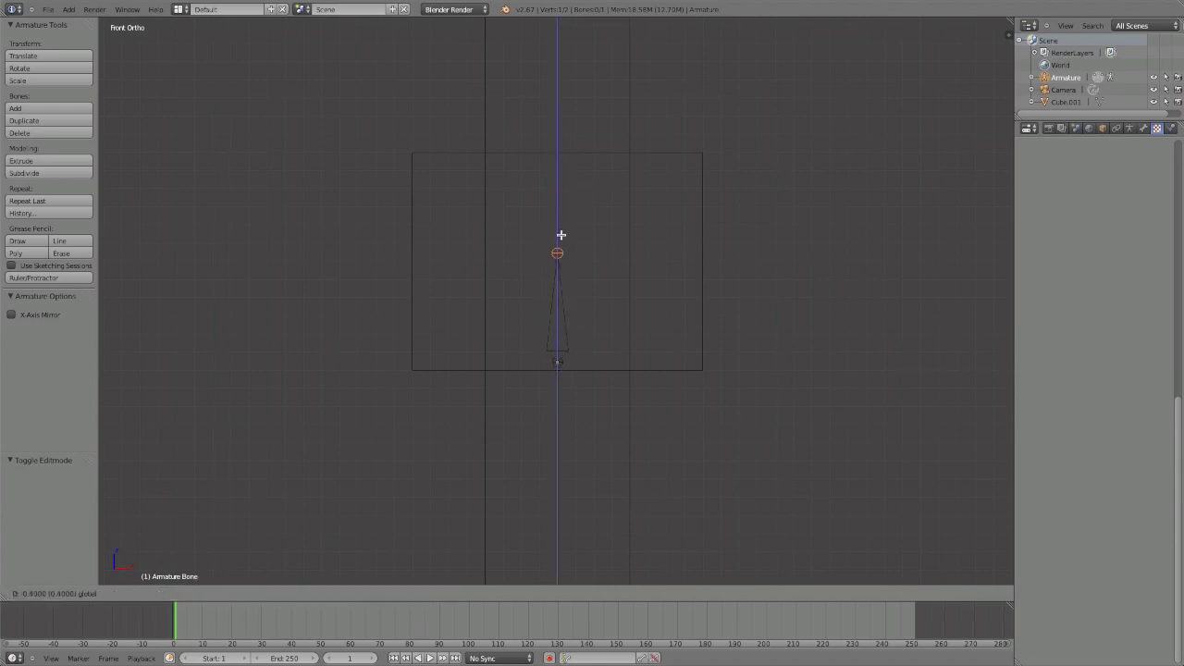
{"action": "left_click", "coordinate": [560, 235]}
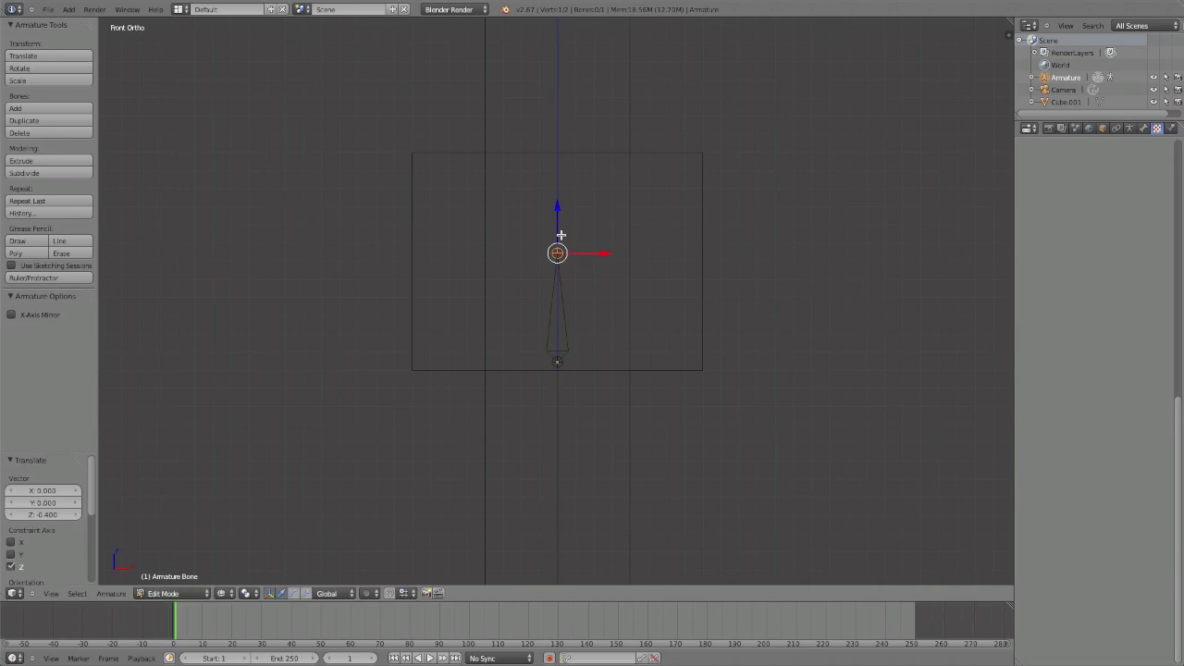
Select the whole bone and snap it to the grid
{"action": "right_click", "coordinate": [561, 342]}
{"action": "key", "text": "shift+s"}
{"action": "left_click", "coordinate": [574, 317]}
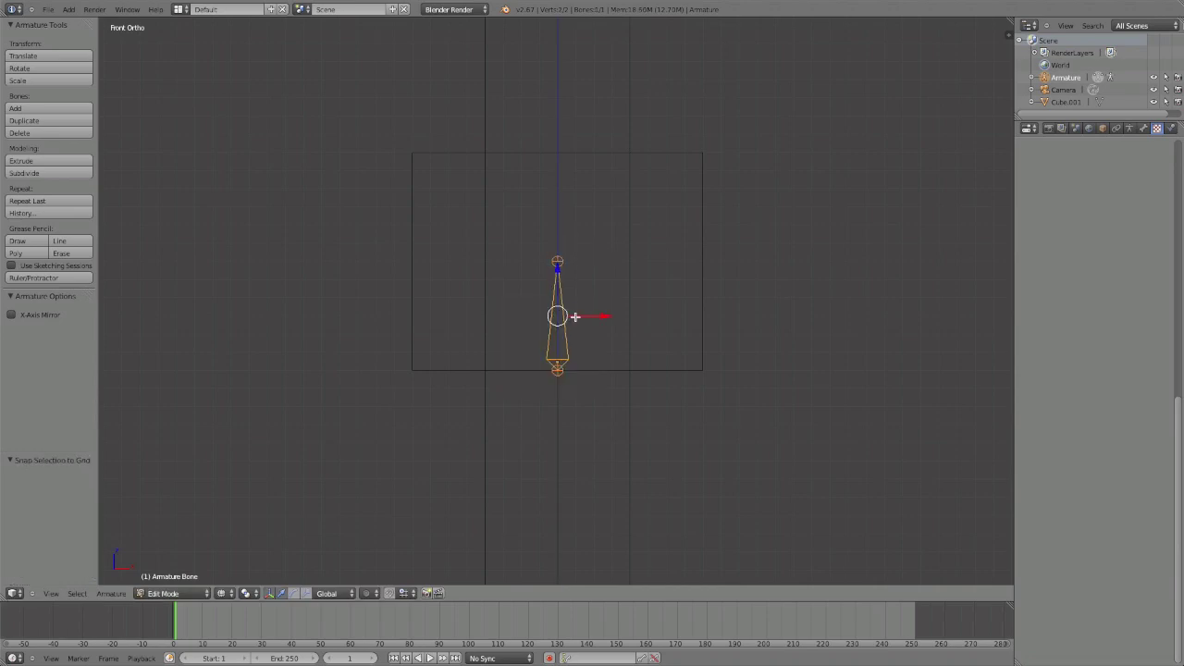
{"action": "scroll", "coordinate": [542, 352], "scroll_direction": "up", "scroll_amount": 6}
{"action": "scroll", "coordinate": [587, 389], "scroll_direction": "down", "scroll_amount": 10}
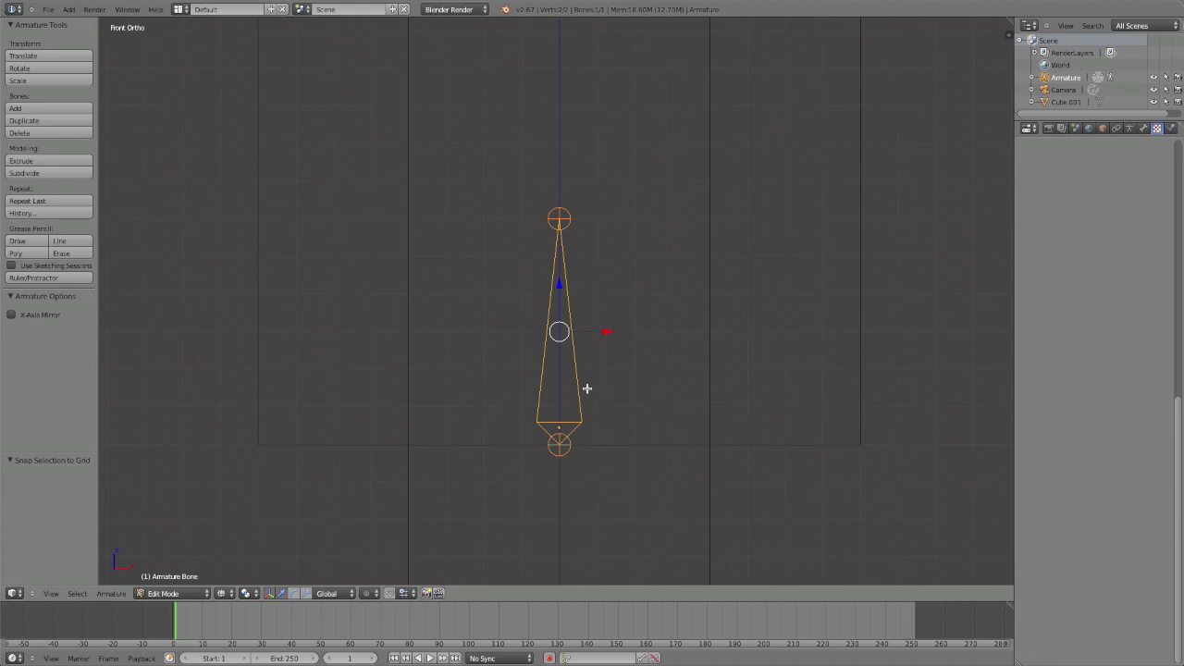
{"action": "scroll", "coordinate": [587, 388], "scroll_direction": "up", "scroll_amount": 8}
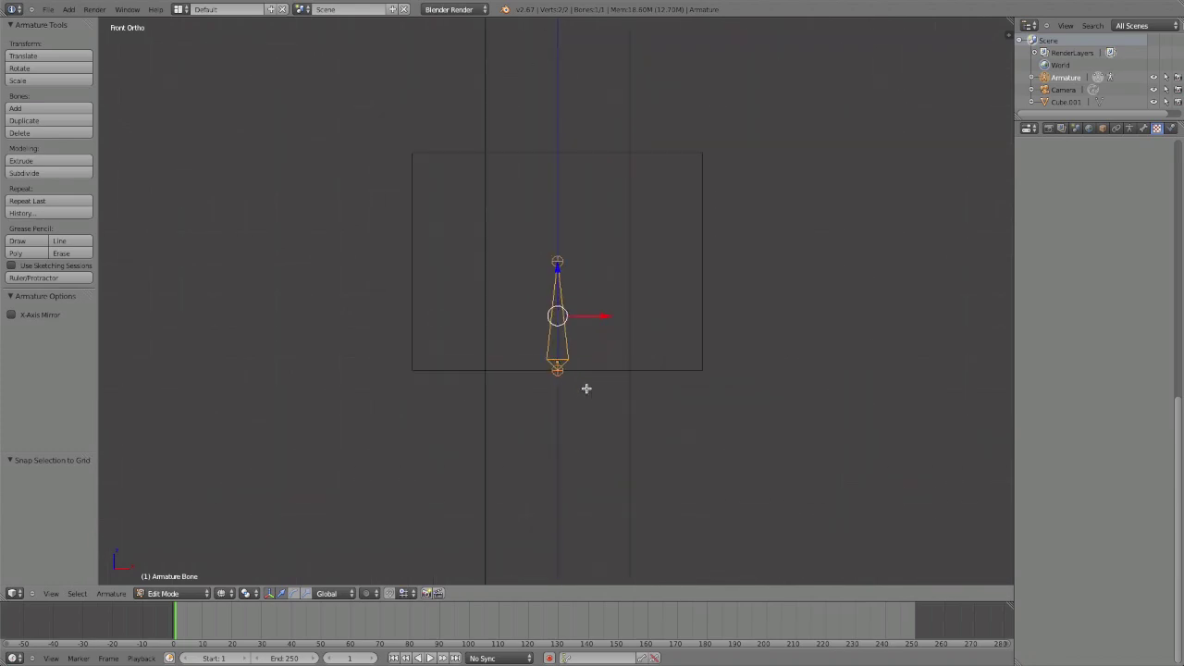
{"action": "scroll", "coordinate": [586, 389], "scroll_direction": "up", "scroll_amount": 3}
{"action": "scroll", "coordinate": [589, 403], "scroll_direction": "down", "scroll_amount": 4}
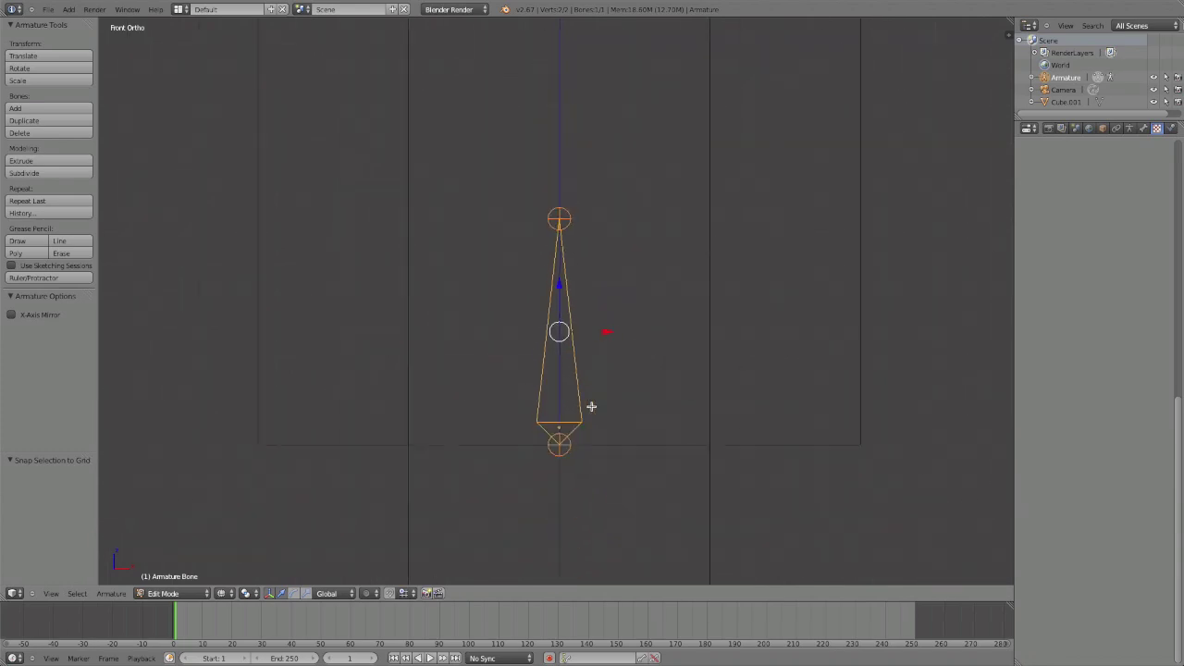
{"action": "scroll", "coordinate": [592, 398], "scroll_direction": "down", "scroll_amount": 4}
{"action": "scroll", "coordinate": [580, 402], "scroll_direction": "up", "scroll_amount": 8}
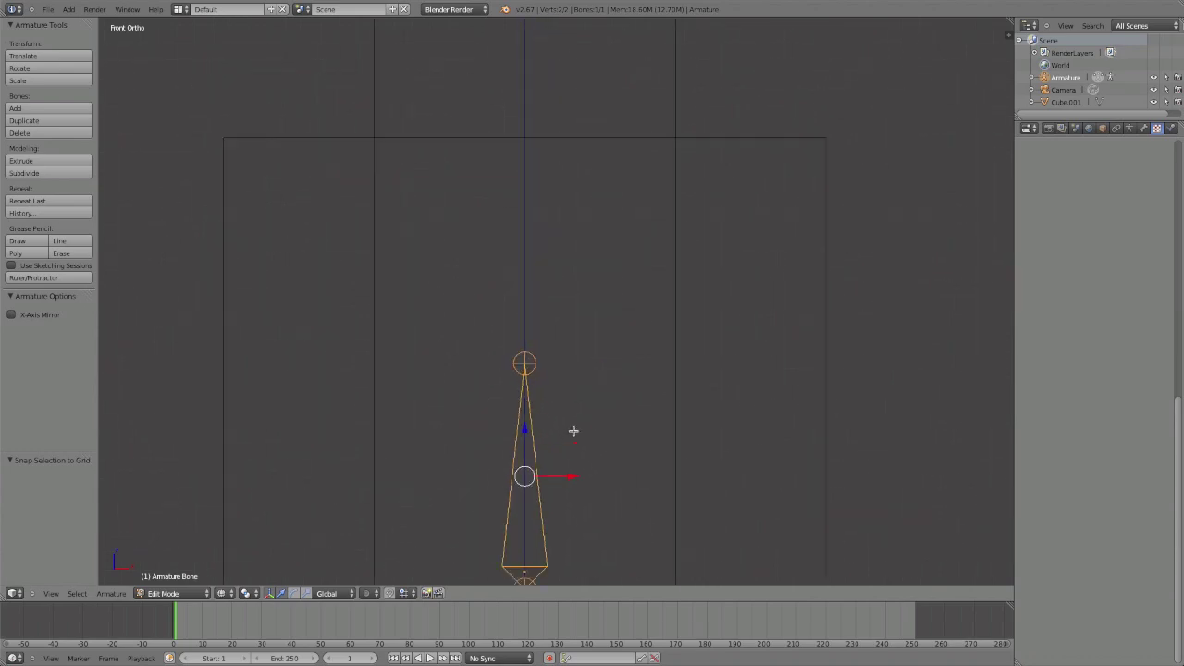
{"action": "scroll", "coordinate": [578, 426], "scroll_direction": "down", "scroll_amount": 6}
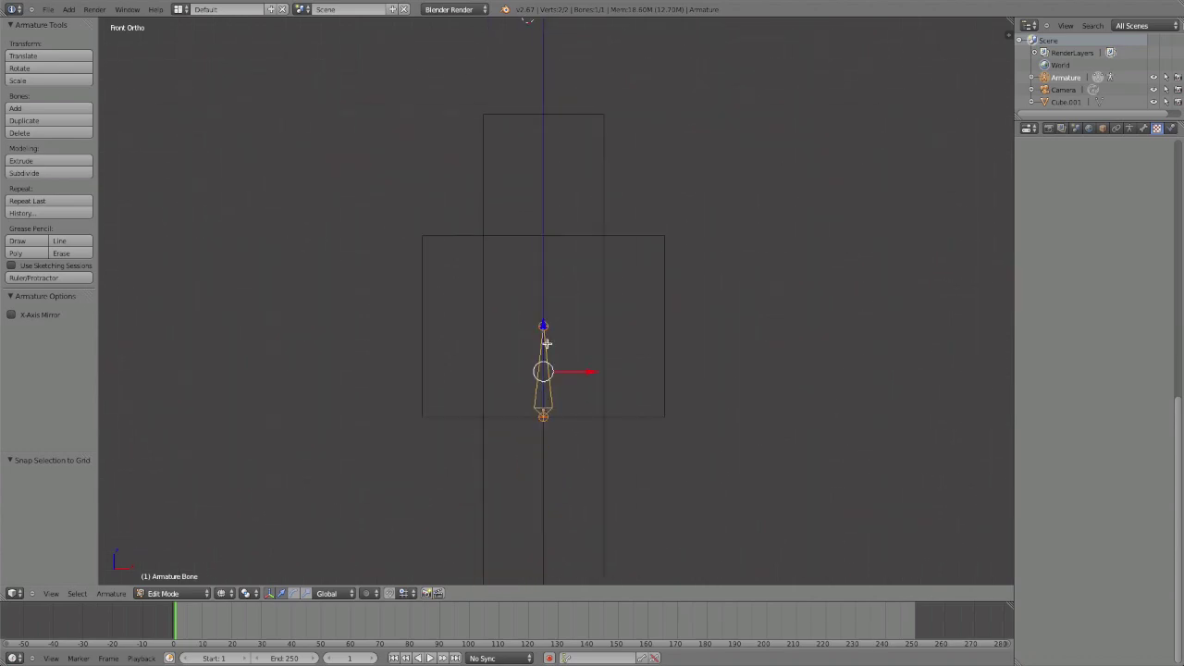
{"action": "key", "text": "shift+d"}
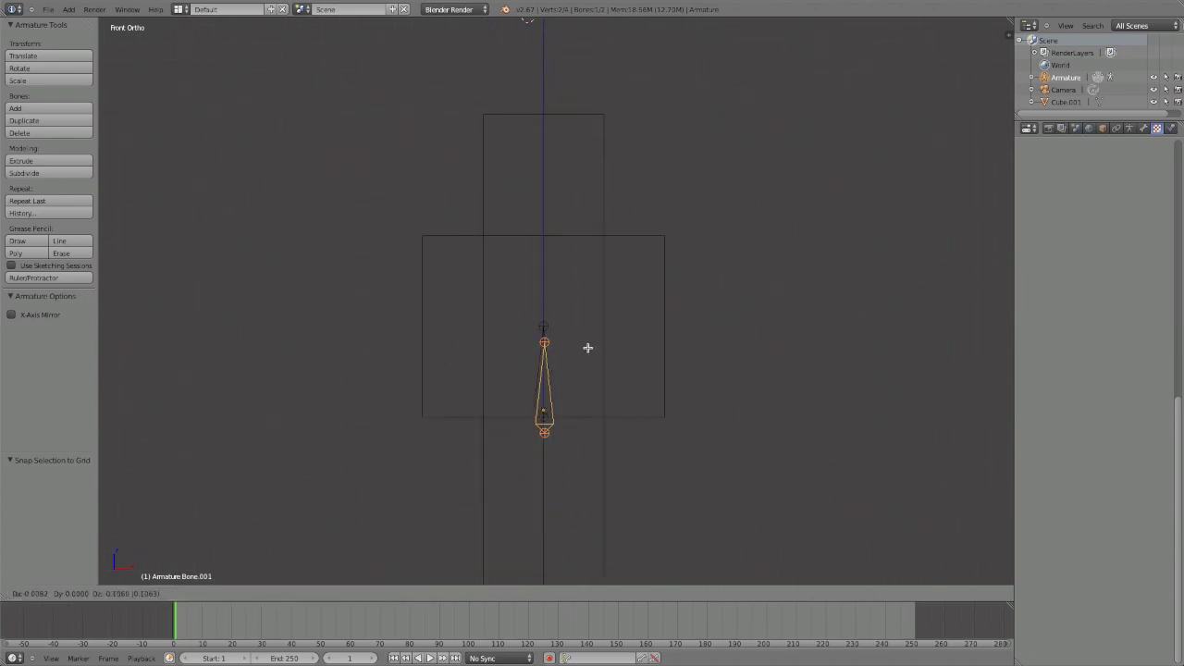
{"action": "left_click", "coordinate": [544, 326]}
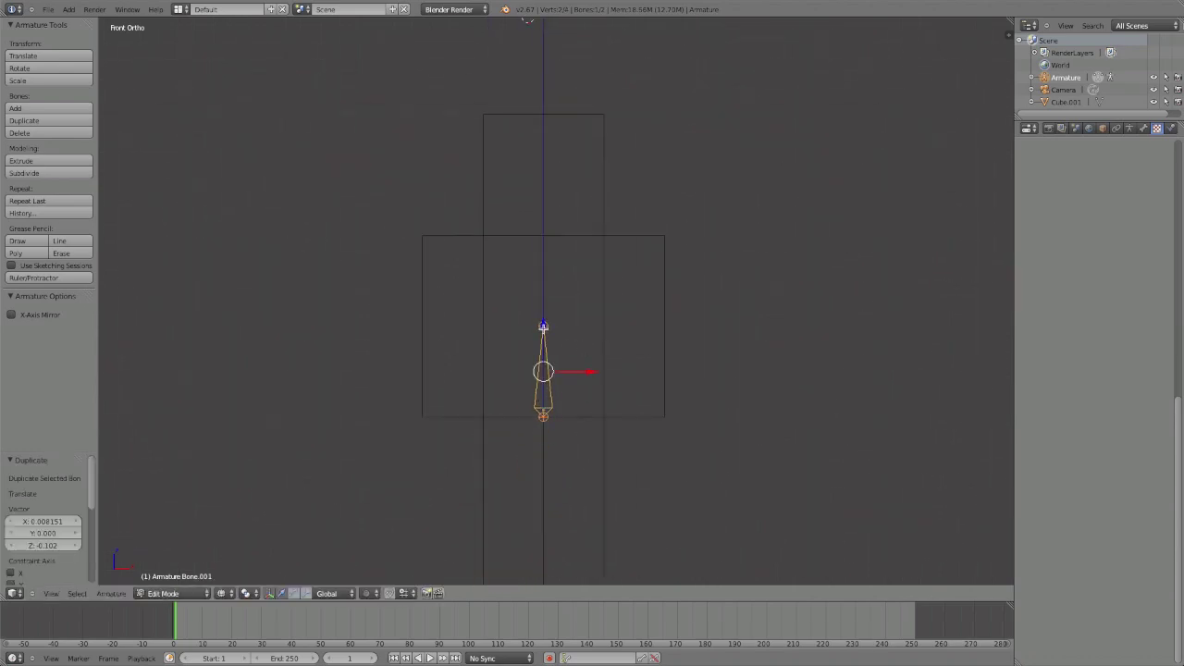
{"action": "key", "text": "x"}
{"action": "left_click", "coordinate": [545, 329]}
Select the whole spine bone and move it -1.6 along Y so it sits inside the character's torso
{"action": "right_click", "coordinate": [545, 331]}
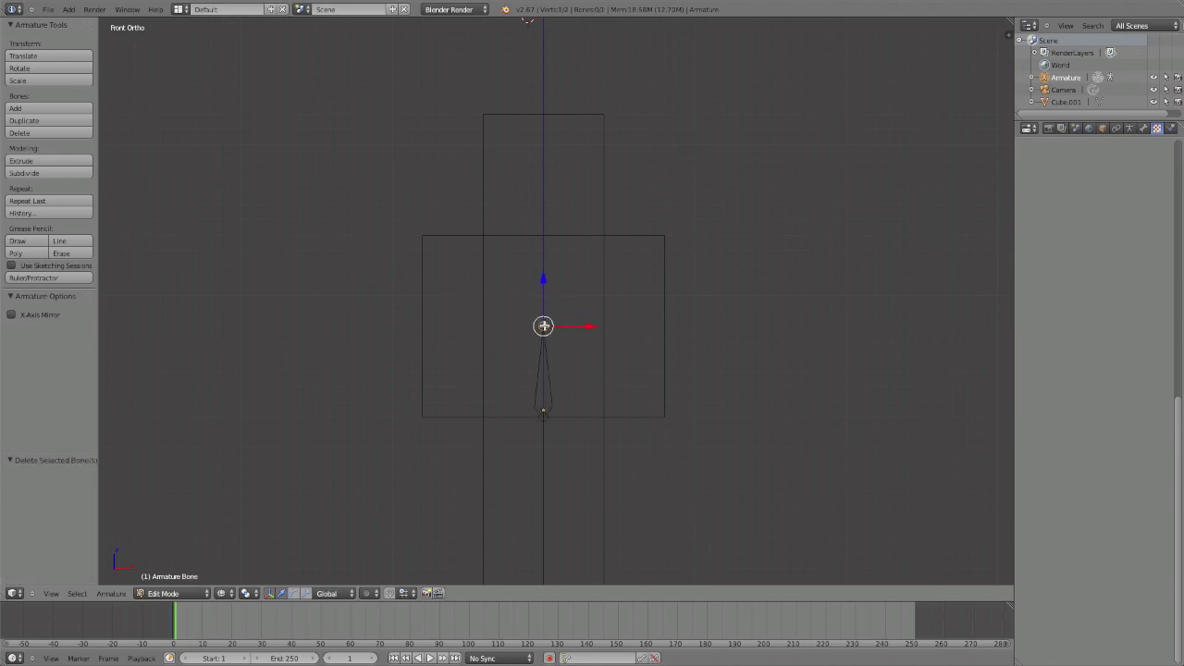
{"action": "middle_click_drag", "start_coordinate": [543, 327], "coordinate": [530, 355]}
{"action": "key", "text": "KP_1"}
{"action": "scroll", "coordinate": [563, 330], "scroll_direction": "up", "scroll_amount": 4}
{"action": "scroll", "coordinate": [563, 330], "scroll_direction": "down", "scroll_amount": 4}
{"action": "right_click", "coordinate": [553, 364]}
{"action": "middle_click_drag", "start_coordinate": [486, 377], "coordinate": [672, 344]}
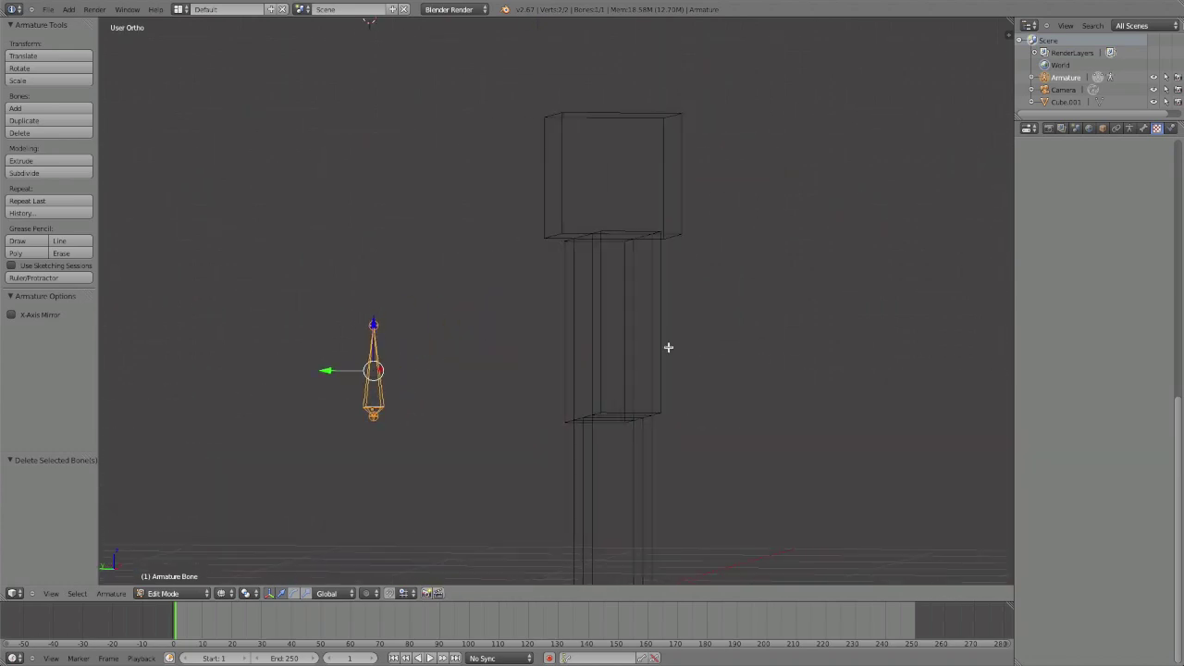
{"action": "key", "text": "KP_3"}
{"action": "left_click_drag", "start_coordinate": [769, 373], "coordinate": [521, 399]}
{"action": "middle_click_drag", "start_coordinate": [521, 398], "coordinate": [605, 410]}
Extrude the spine bone's tip 0.6 upward along Z to the top edge of the torso in front view
{"action": "key", "text": "KP_1"}
{"action": "scroll", "coordinate": [607, 414], "scroll_direction": "up", "scroll_amount": 4}
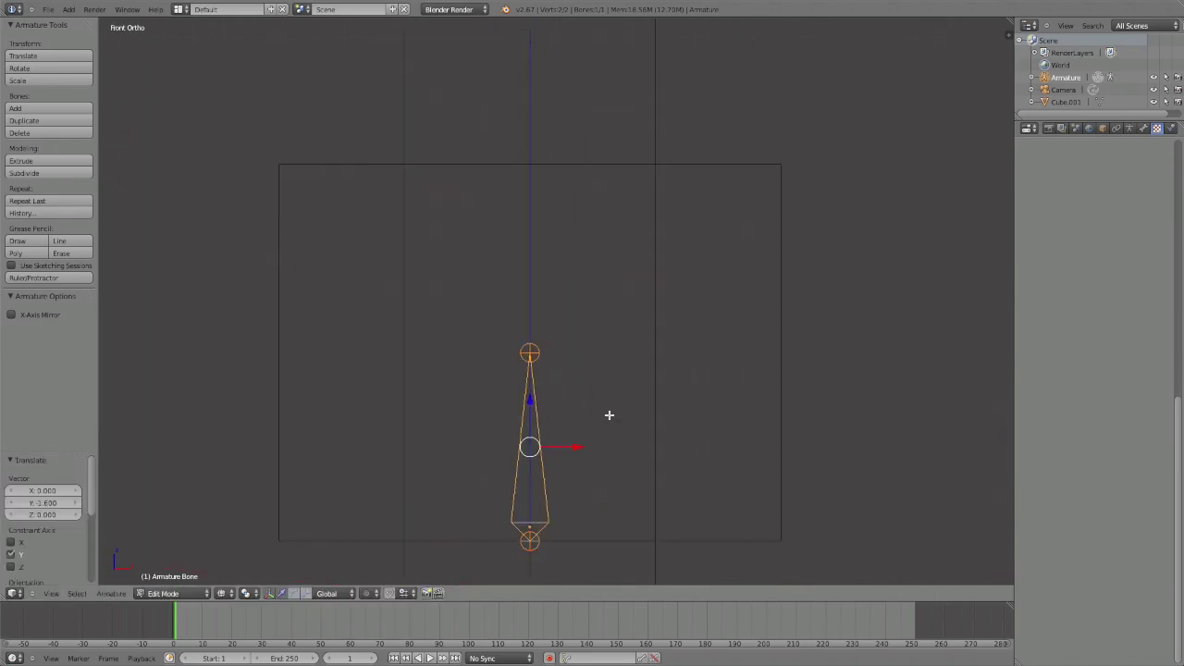
{"action": "right_click", "coordinate": [536, 353]}
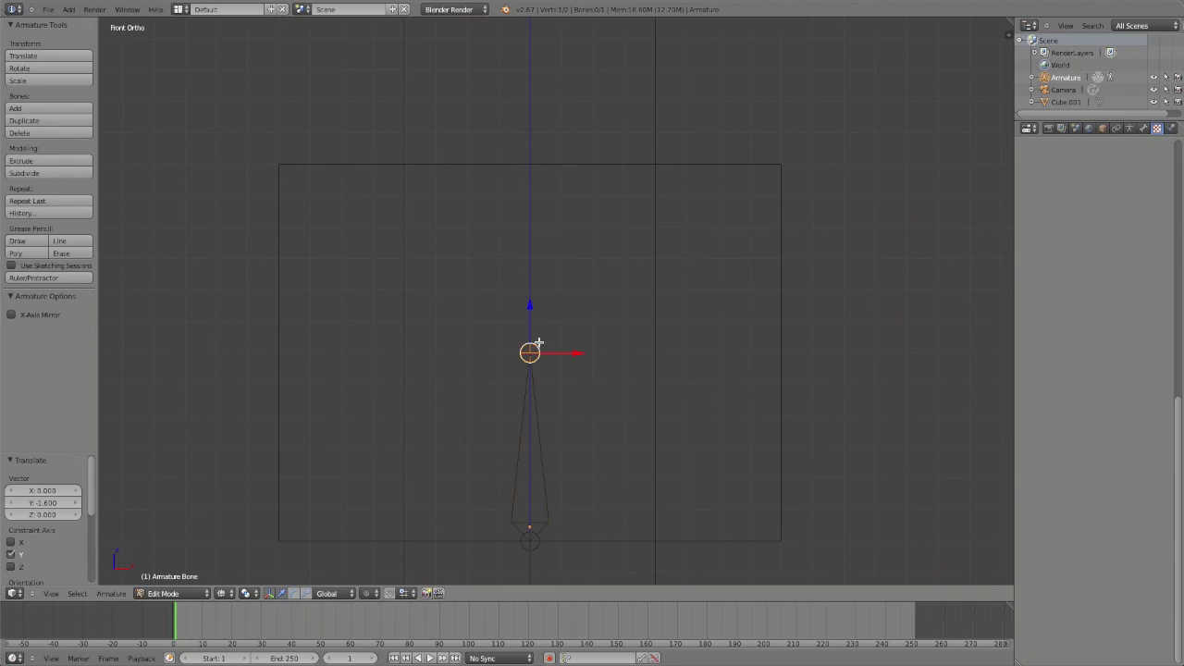
{"action": "key", "text": "e"}
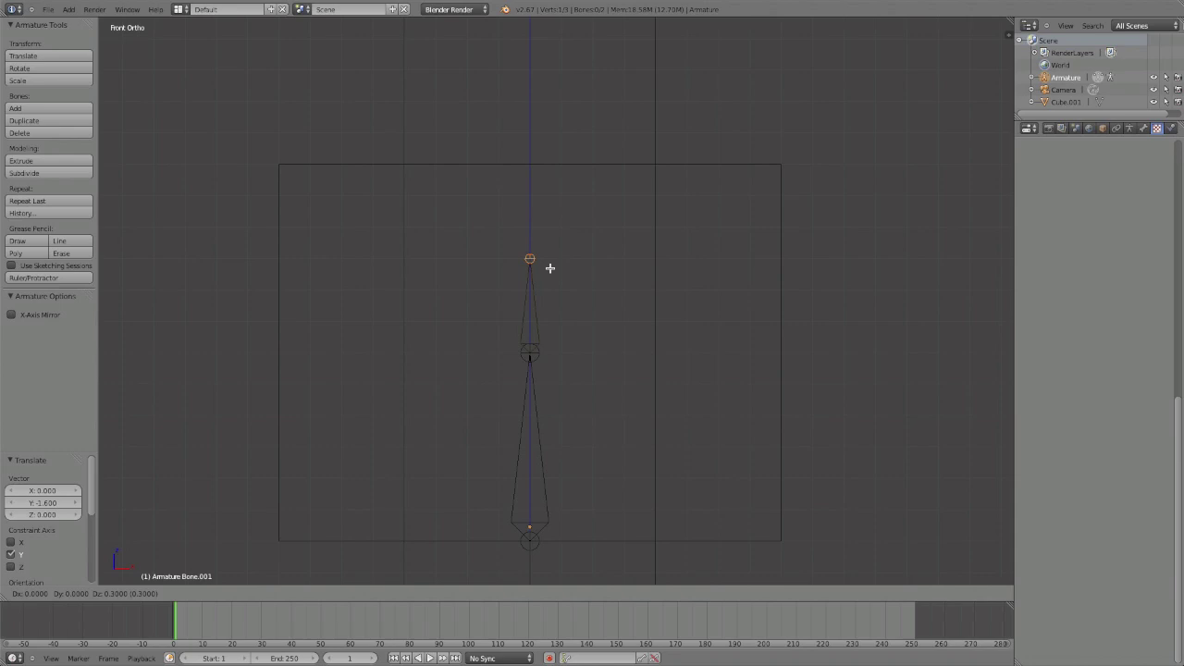
{"action": "left_click", "coordinate": [547, 176]}
{"action": "scroll", "coordinate": [550, 174], "scroll_direction": "down", "scroll_amount": 4}
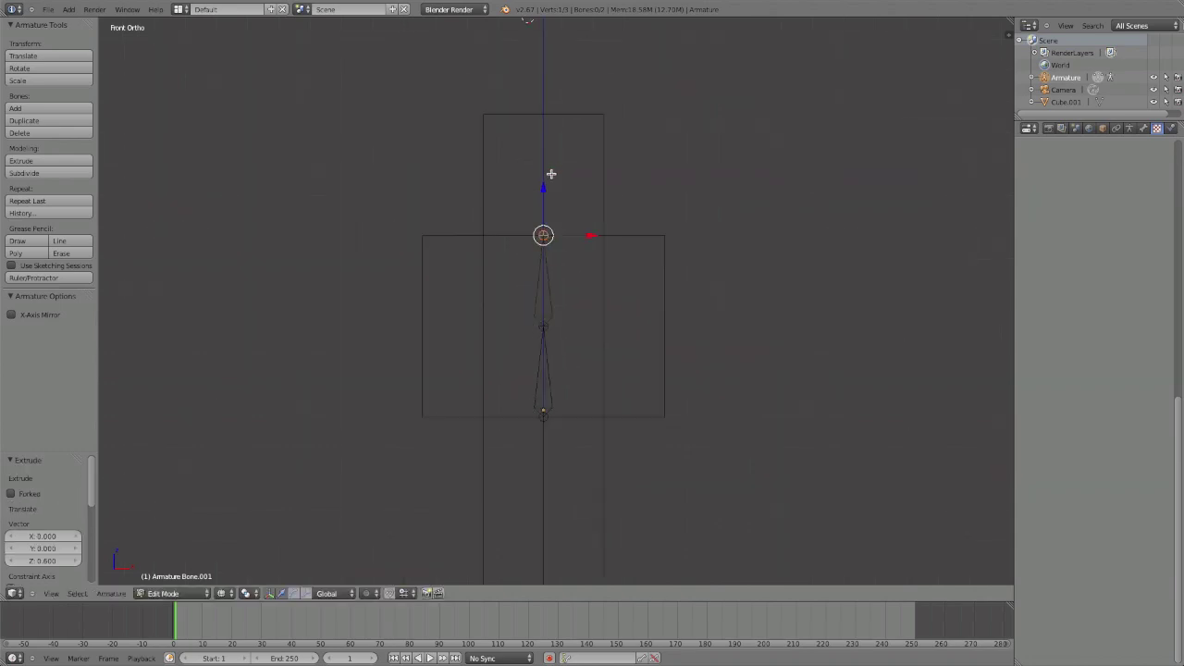
Extrude a head bone 0.8 upward along Z from the upper spine bone's tip to the top of the head
{"action": "middle_click_drag", "start_coordinate": [553, 311], "coordinate": [571, 259], "text": "shift"}
{"action": "scroll", "coordinate": [571, 259], "scroll_direction": "up", "scroll_amount": 4}
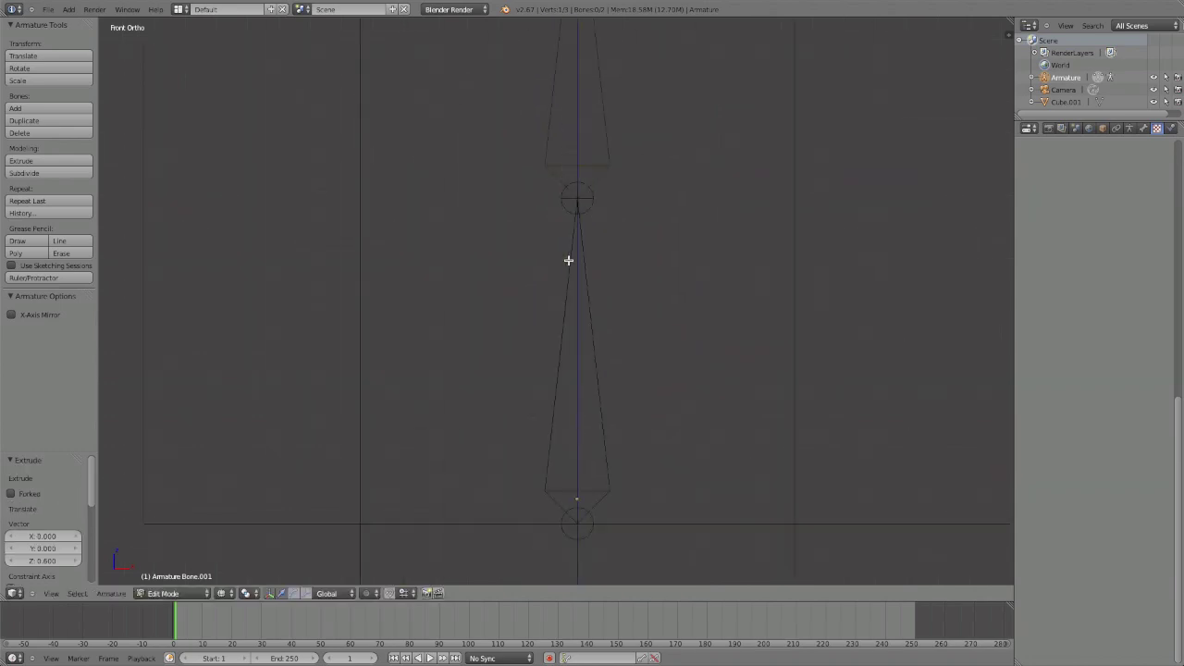
{"action": "scroll", "coordinate": [569, 260], "scroll_direction": "down", "scroll_amount": 3}
{"action": "right_click", "coordinate": [570, 172]}
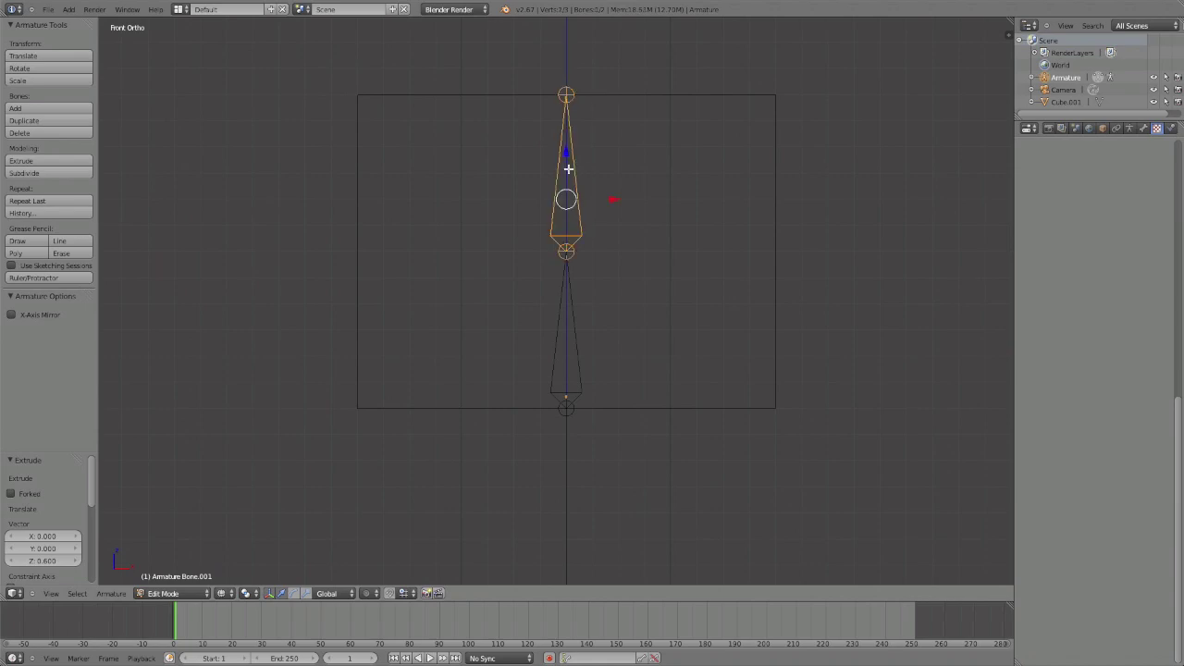
{"action": "middle_click_drag", "start_coordinate": [576, 38], "coordinate": [602, 212], "text": "shift"}
{"action": "right_click", "coordinate": [557, 168]}
{"action": "key", "text": "e"}
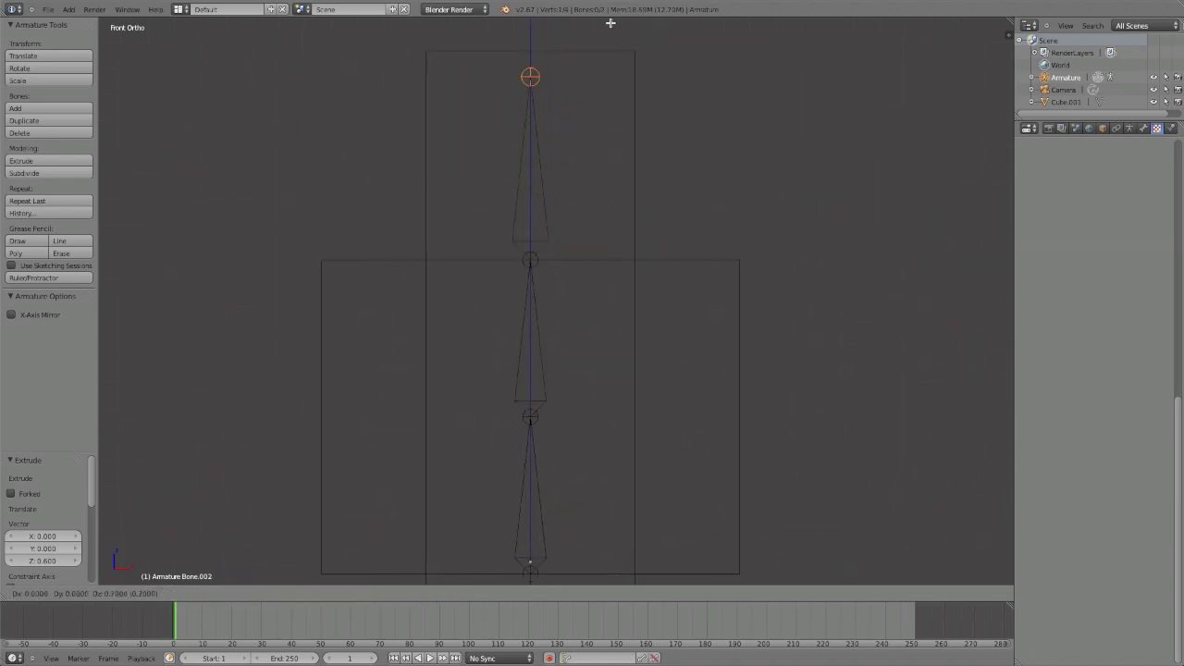
{"action": "left_click", "coordinate": [610, 15]}
{"action": "right_click", "coordinate": [546, 329]}
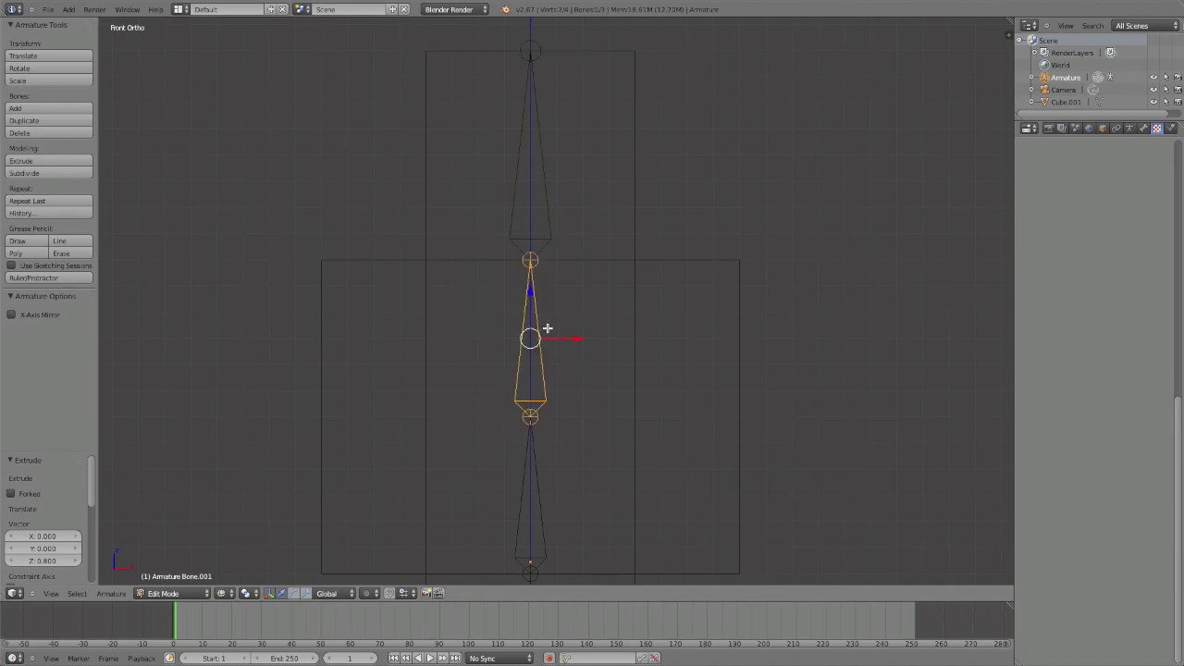
{"action": "key", "text": "shift+d"}
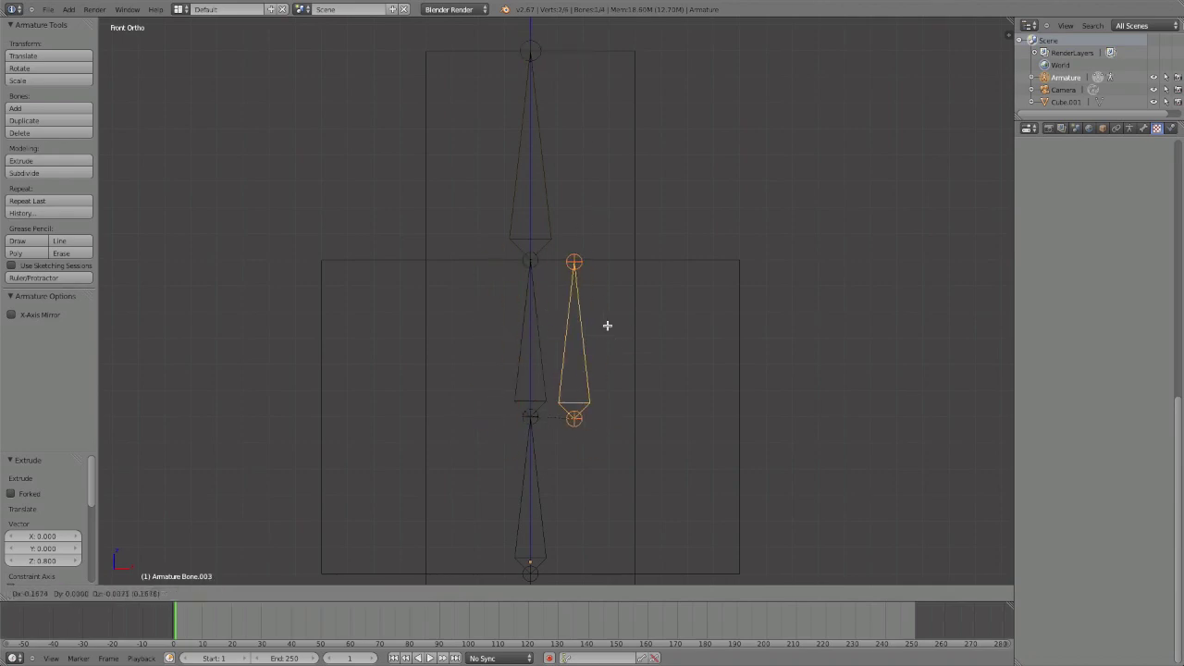
{"action": "right_click", "coordinate": [607, 326]}
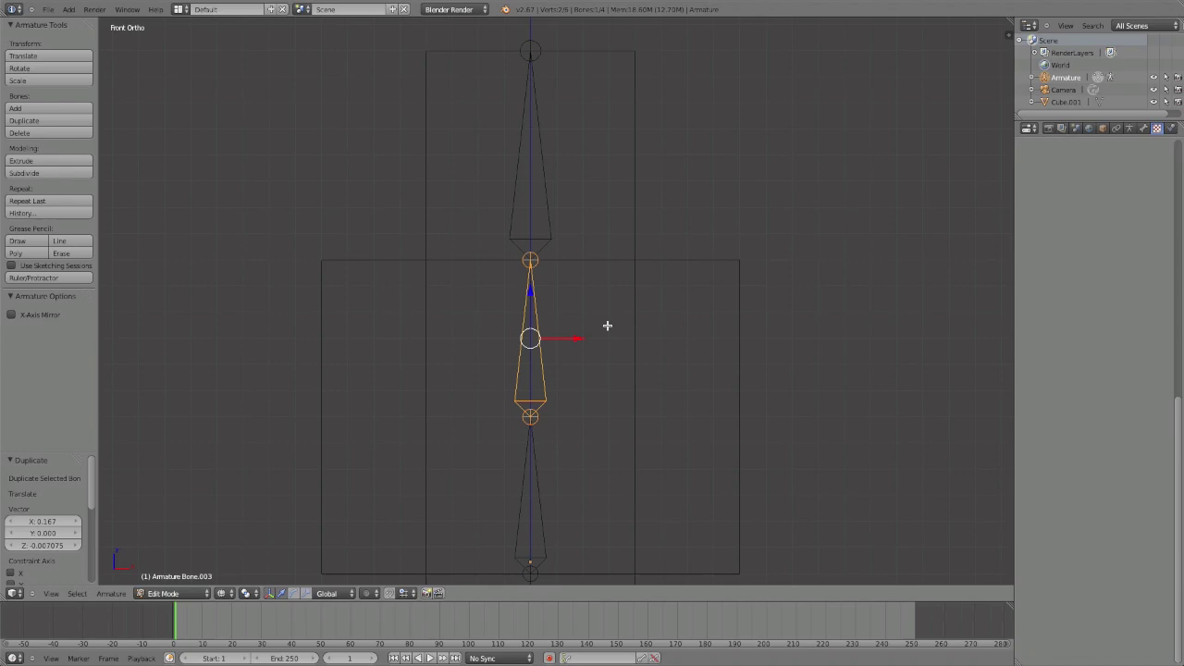
{"action": "key", "text": "x"}
{"action": "left_click", "coordinate": [607, 326]}
{"action": "middle_click_drag", "start_coordinate": [609, 356], "coordinate": [555, 336], "text": "shift"}
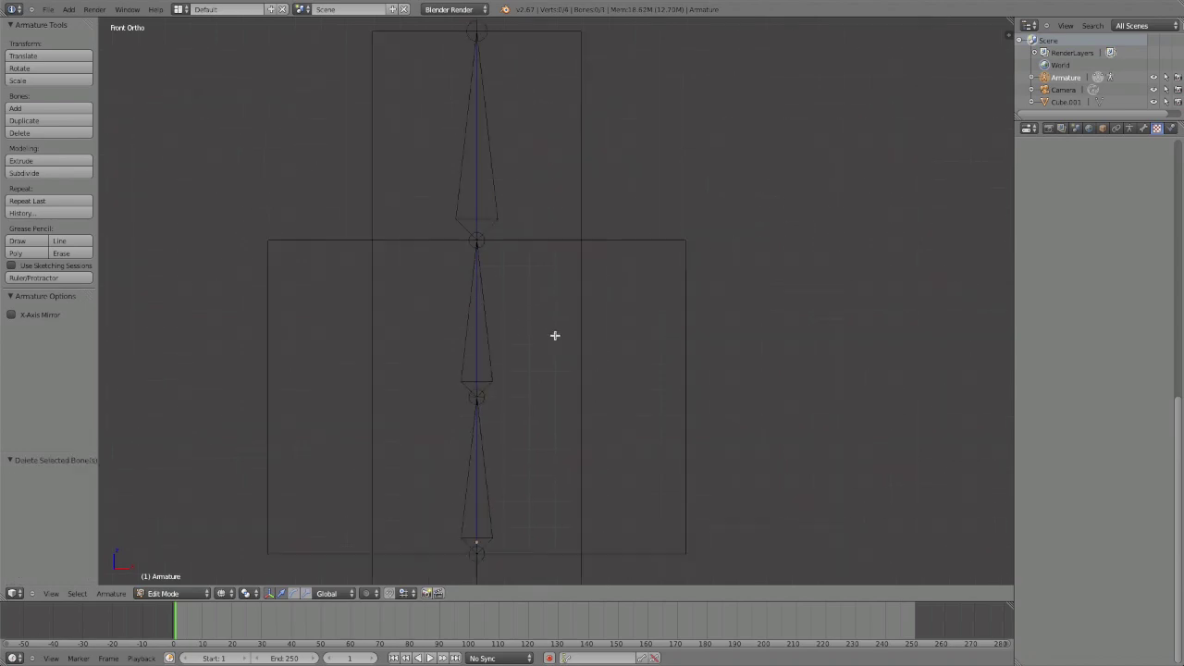
Add a separate bone to the armature and move it down 1.6 along Z toward the character's shoulders
{"action": "right_click", "coordinate": [488, 347]}
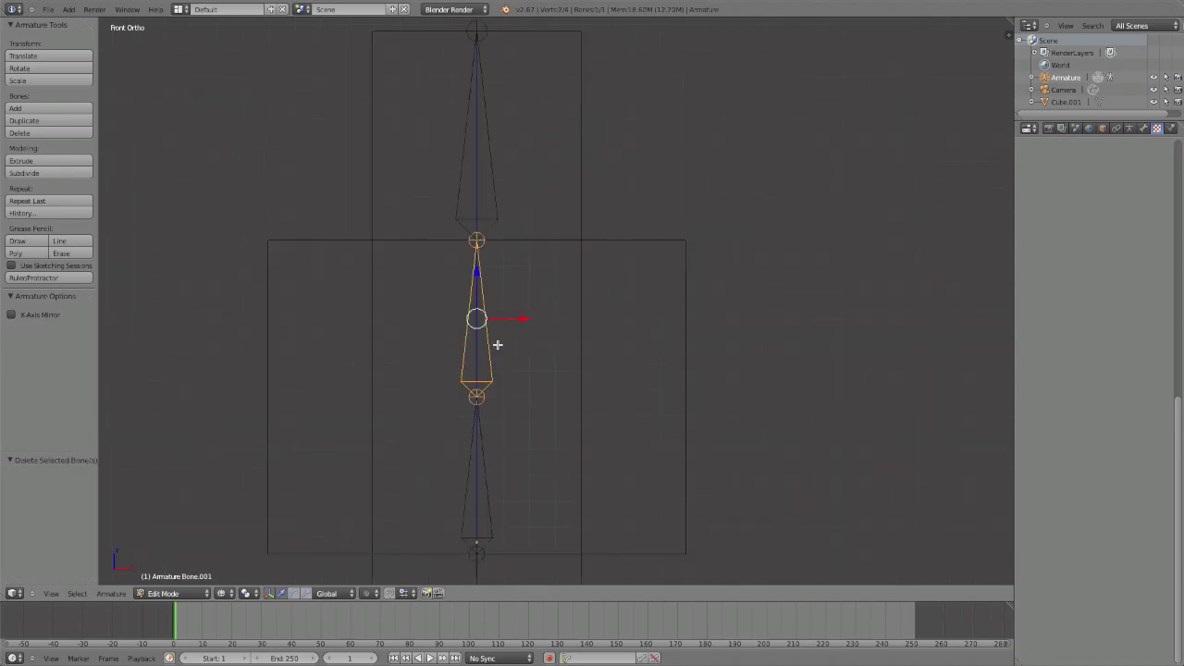
{"action": "key", "text": "shift+a"}
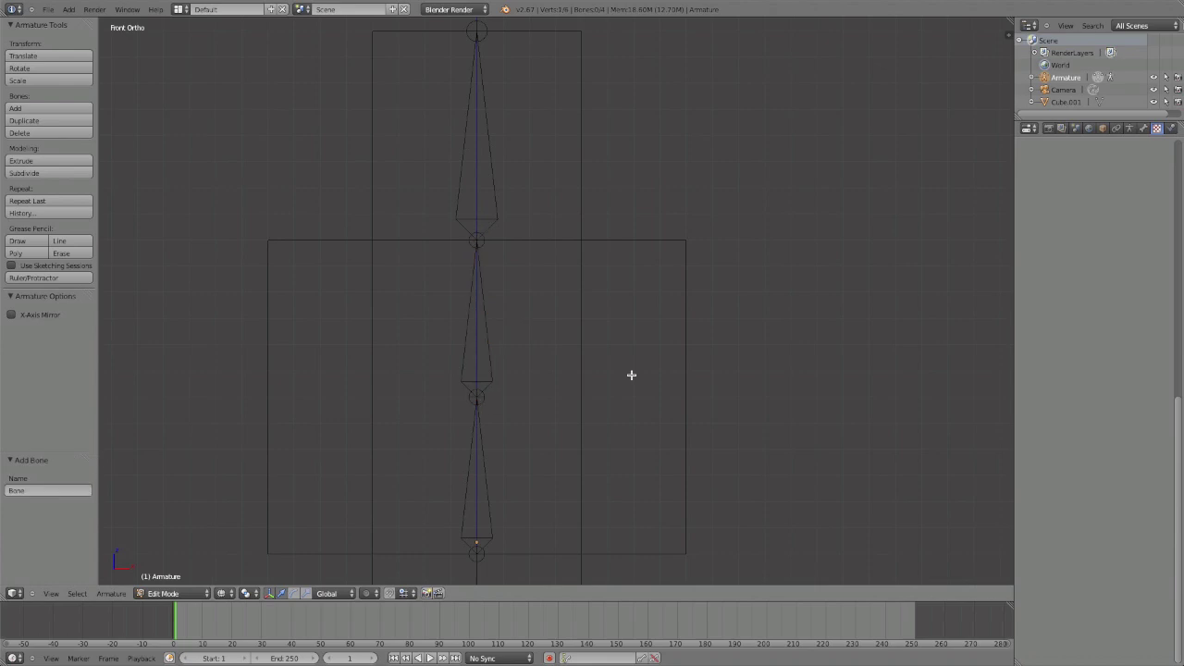
{"action": "scroll", "coordinate": [632, 376], "scroll_direction": "down", "scroll_amount": 7}
{"action": "right_click", "coordinate": [533, 168]}
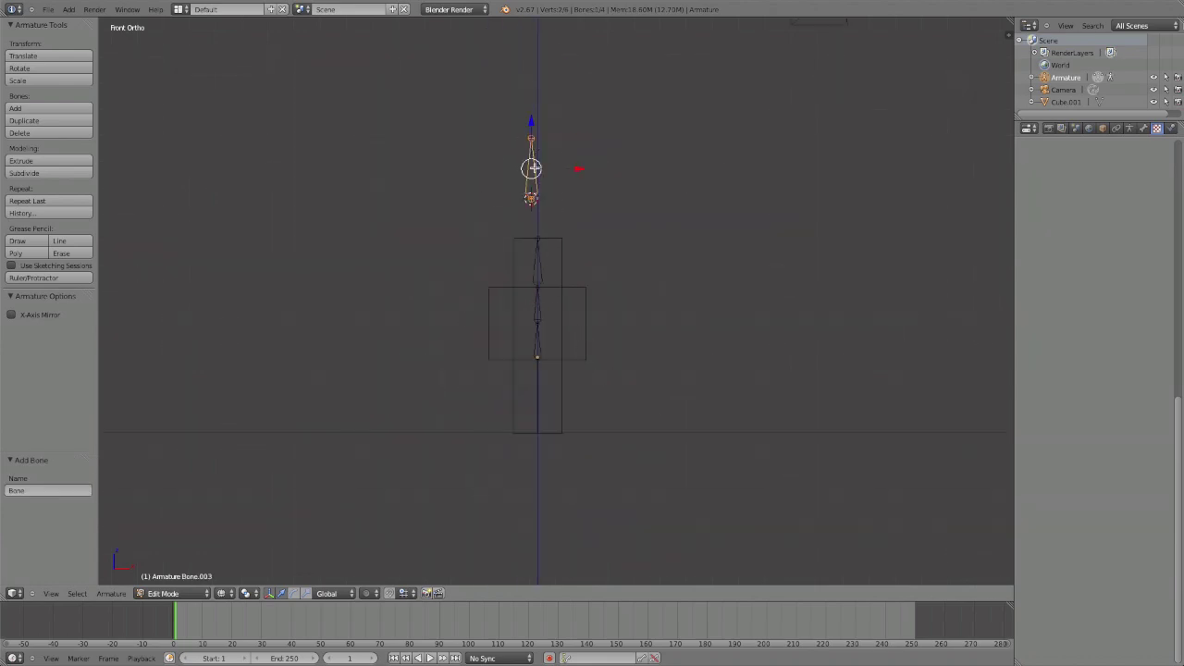
{"action": "left_click_drag", "start_coordinate": [532, 135], "coordinate": [537, 236]}
{"action": "scroll", "coordinate": [536, 238], "scroll_direction": "up", "scroll_amount": 8}
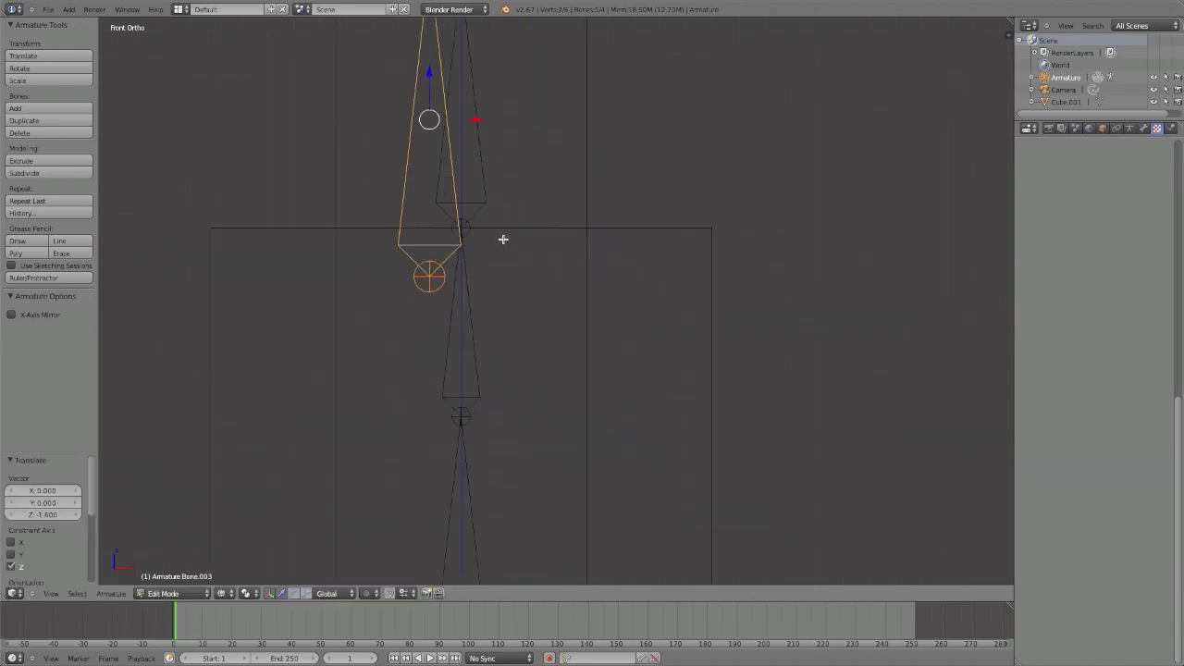
Snap the new bone to the grid and move it 0.7 along X over the character's arm
{"action": "key", "text": "shift+s"}
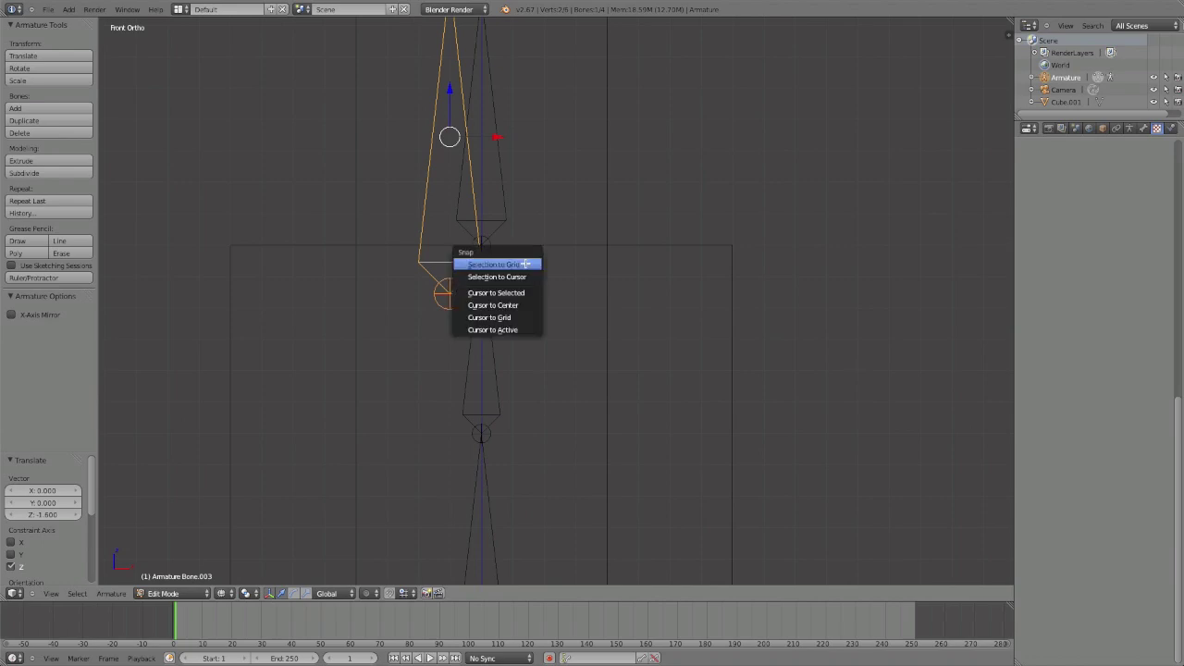
{"action": "left_click", "coordinate": [523, 262]}
{"action": "left_click_drag", "start_coordinate": [484, 158], "coordinate": [697, 170]}
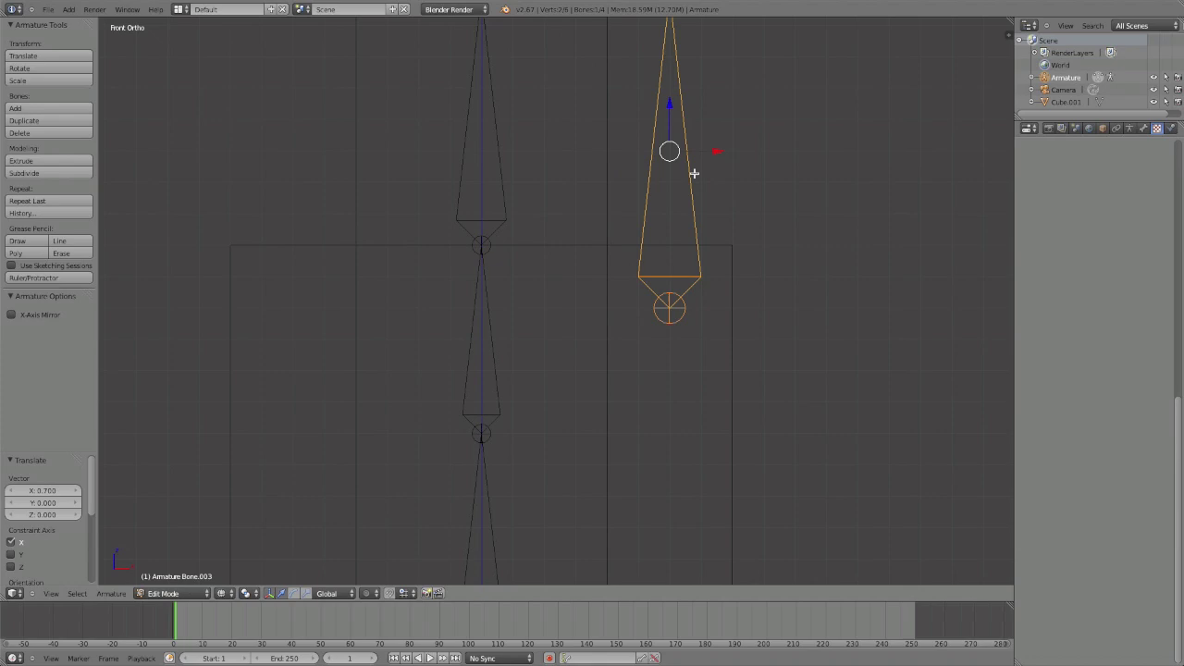
{"action": "scroll", "coordinate": [694, 173], "scroll_direction": "down", "scroll_amount": 12}
{"action": "scroll", "coordinate": [603, 269], "scroll_direction": "up", "scroll_amount": 5}
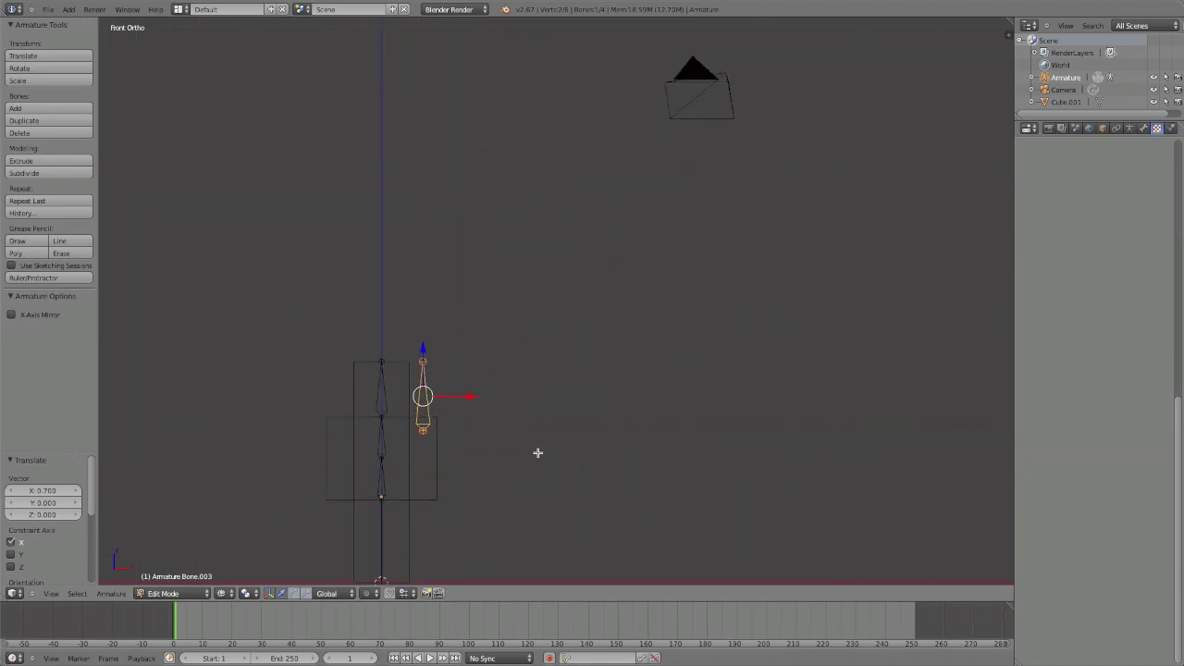
Move the arm bone down 0.8 along Z so its upper end meets the shoulder's top edge
{"action": "middle_click_drag", "start_coordinate": [537, 453], "coordinate": [700, 246], "text": "shift"}
{"action": "scroll", "coordinate": [625, 374], "scroll_direction": "up", "scroll_amount": 5}
{"action": "middle_click_drag", "start_coordinate": [634, 349], "coordinate": [626, 490], "text": "shift"}
{"action": "middle_click_drag", "start_coordinate": [670, 282], "coordinate": [661, 333], "text": "shift"}
{"action": "key", "text": "g"}
{"action": "key", "text": "z"}
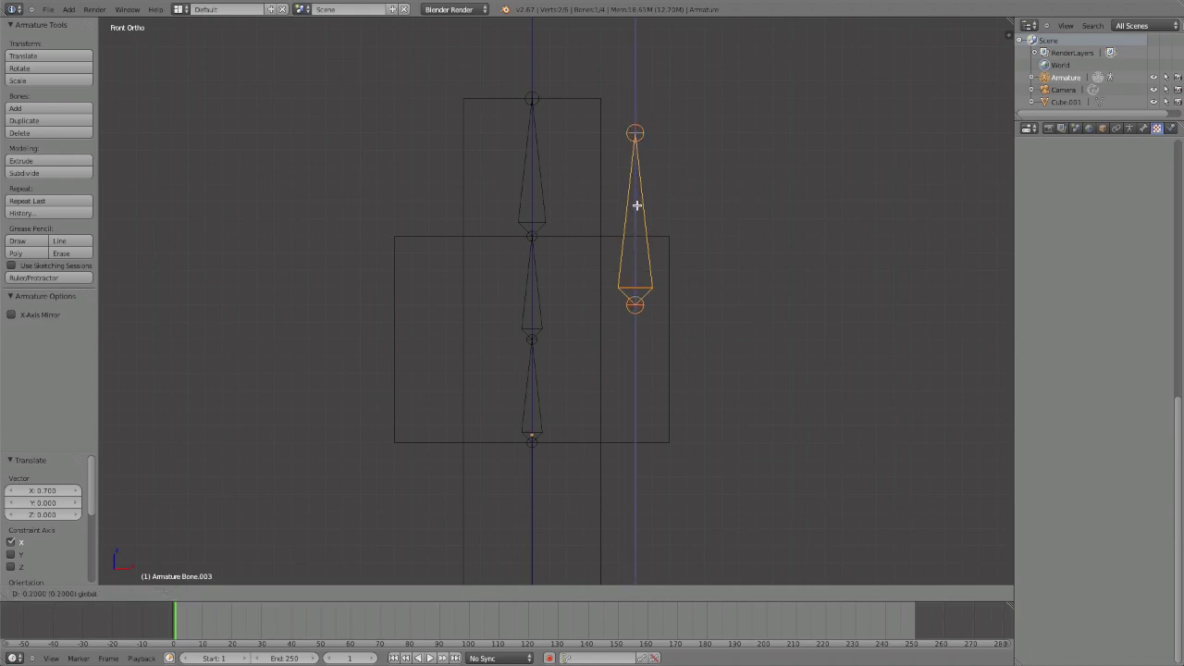
{"action": "left_click", "coordinate": [647, 298]}
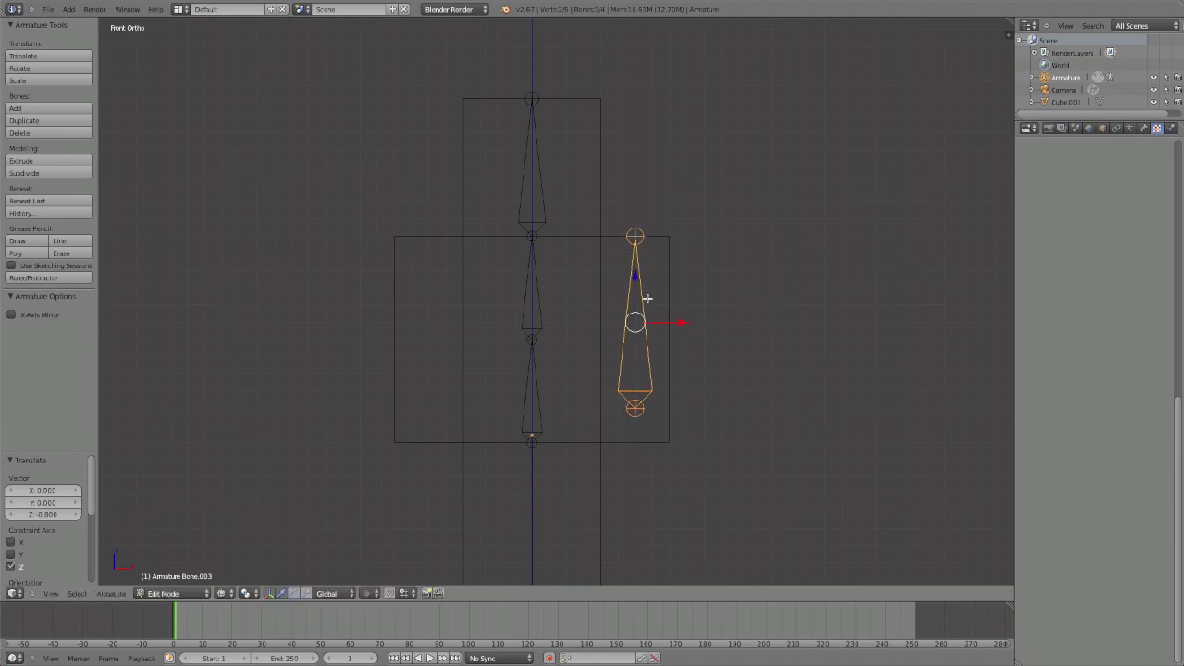
Rotate the arm bone 180 degrees so its tip points downward
{"action": "key", "text": "r"}
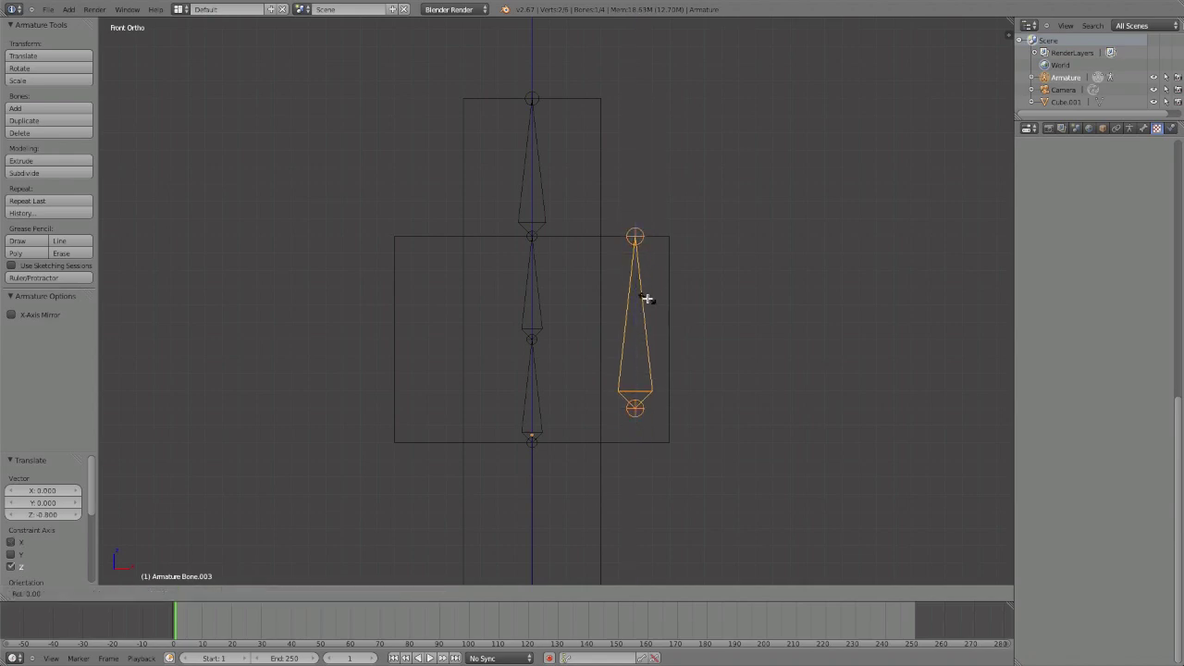
{"action": "type", "text": "180"}
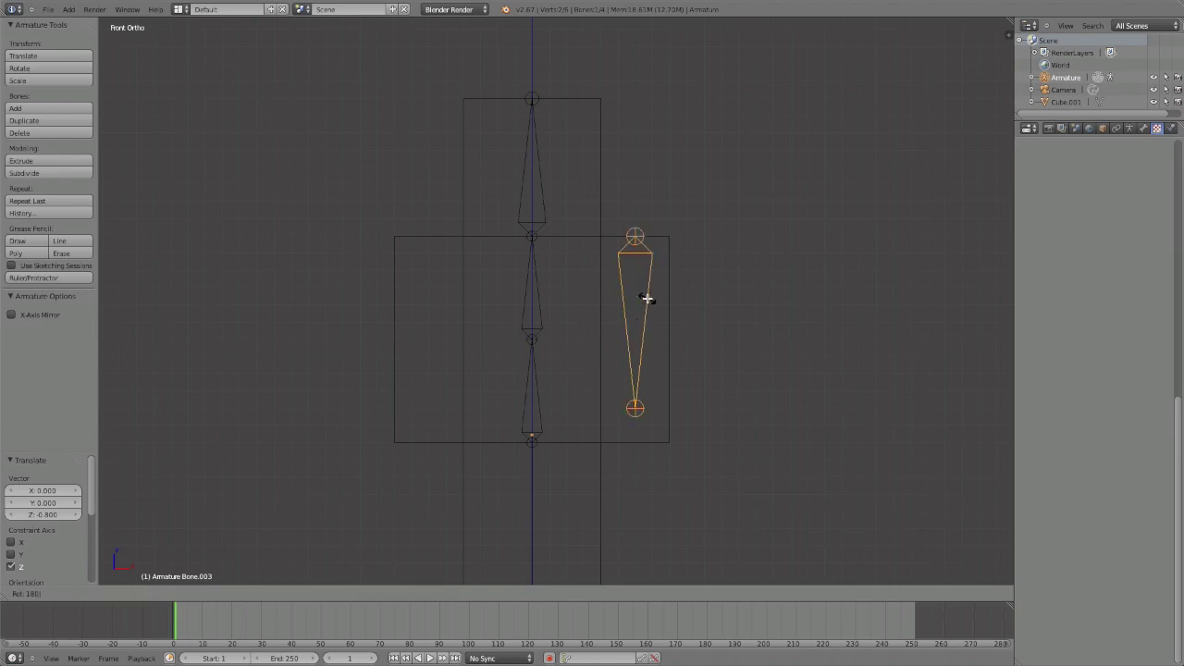
{"action": "key", "text": "Return"}
{"action": "scroll", "coordinate": [648, 298], "scroll_direction": "up", "scroll_amount": 4}
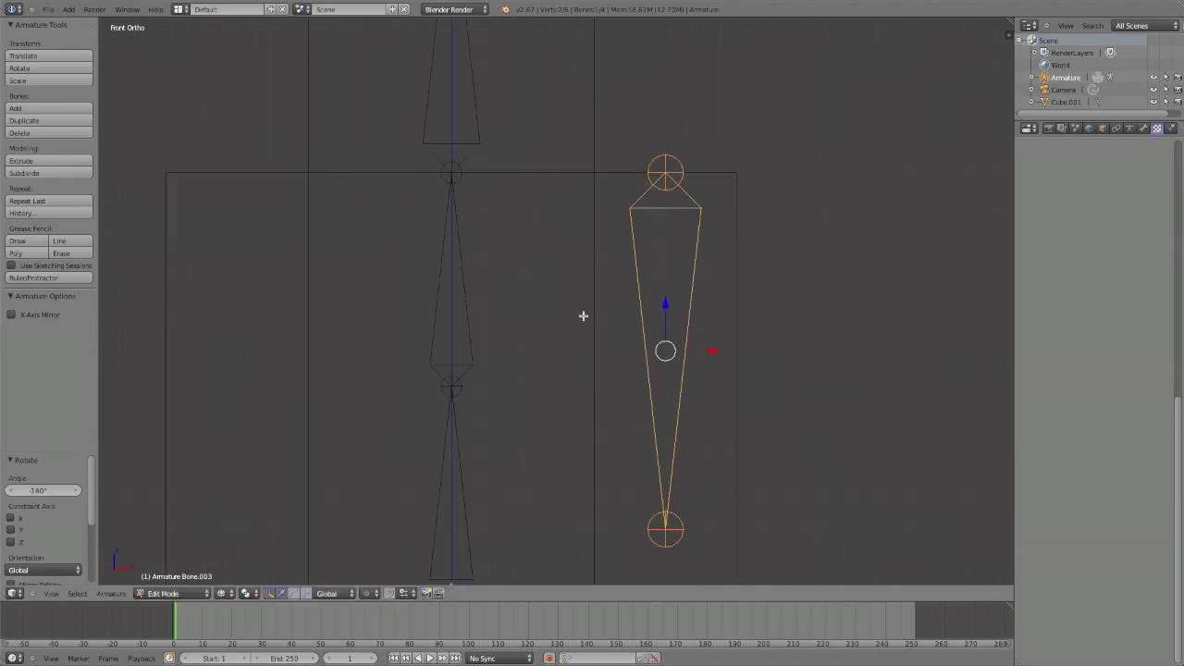
Shorten the arm bone by raising its lower tip 0.4 along Z to the middle of the arm
{"action": "scroll", "coordinate": [648, 452], "scroll_direction": "down", "scroll_amount": 3}
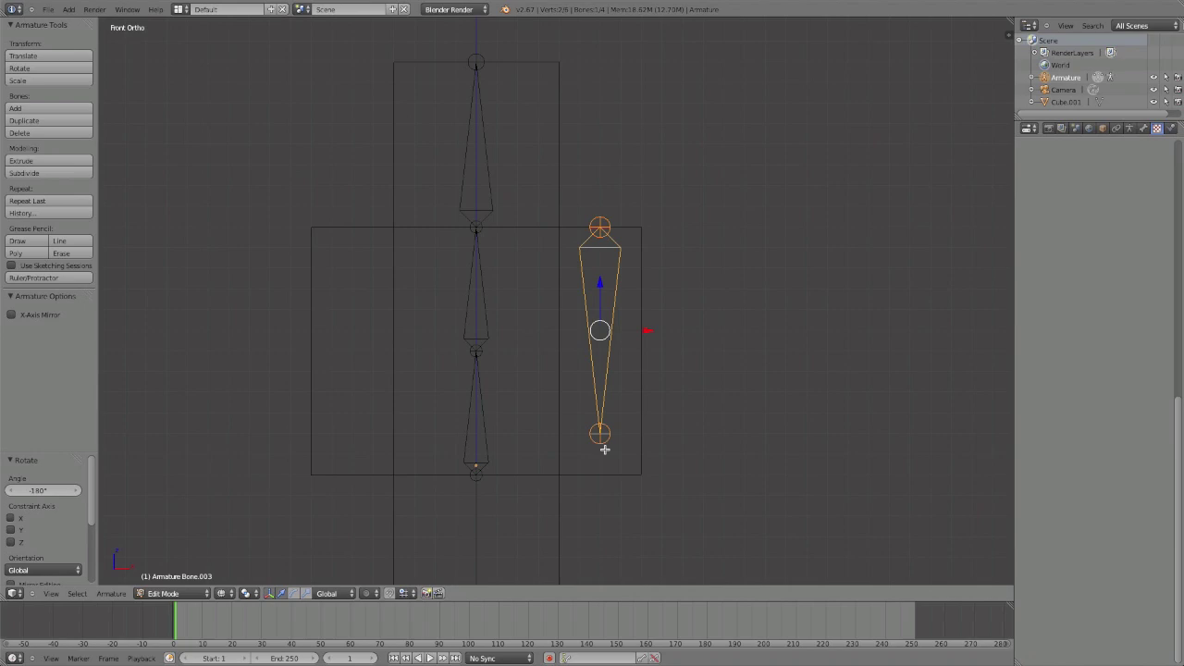
{"action": "right_click", "coordinate": [603, 438]}
{"action": "key", "text": "g"}
{"action": "key", "text": "z"}
{"action": "left_click", "coordinate": [604, 321]}
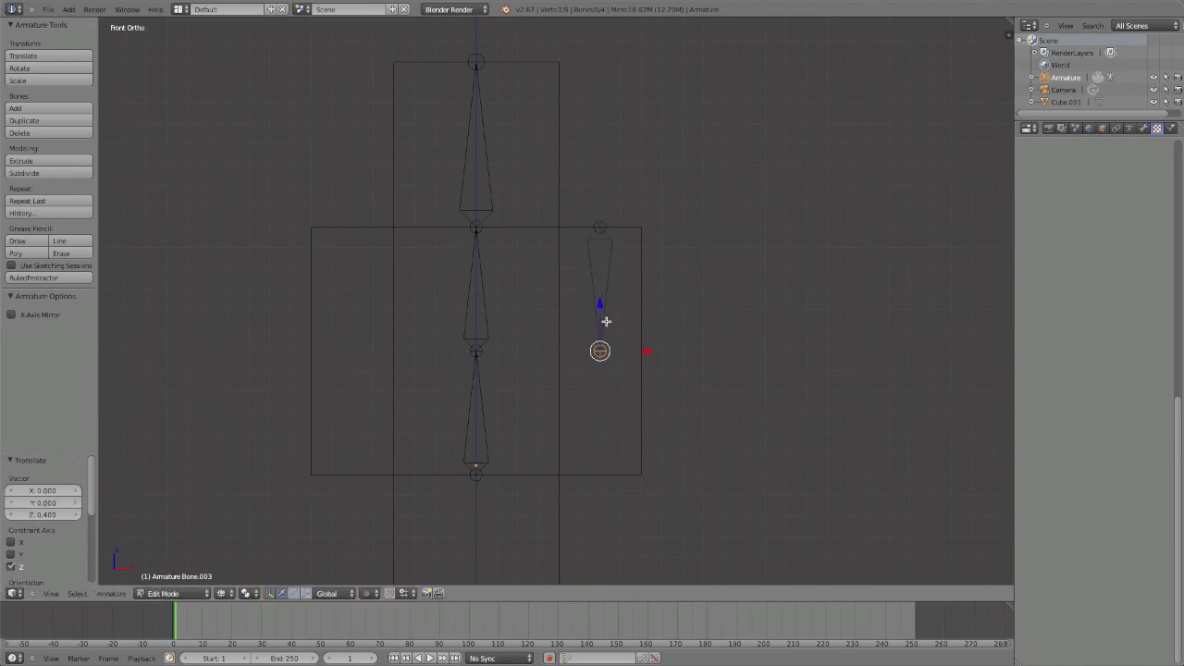
{"action": "scroll", "coordinate": [616, 399], "scroll_direction": "up", "scroll_amount": 3}
{"action": "scroll", "coordinate": [637, 410], "scroll_direction": "down", "scroll_amount": 3}
{"action": "scroll", "coordinate": [636, 410], "scroll_direction": "up", "scroll_amount": 6}
{"action": "middle_click_drag", "start_coordinate": [708, 465], "coordinate": [594, 330], "text": "shift"}
{"action": "scroll", "coordinate": [610, 339], "scroll_direction": "up", "scroll_amount": 6}
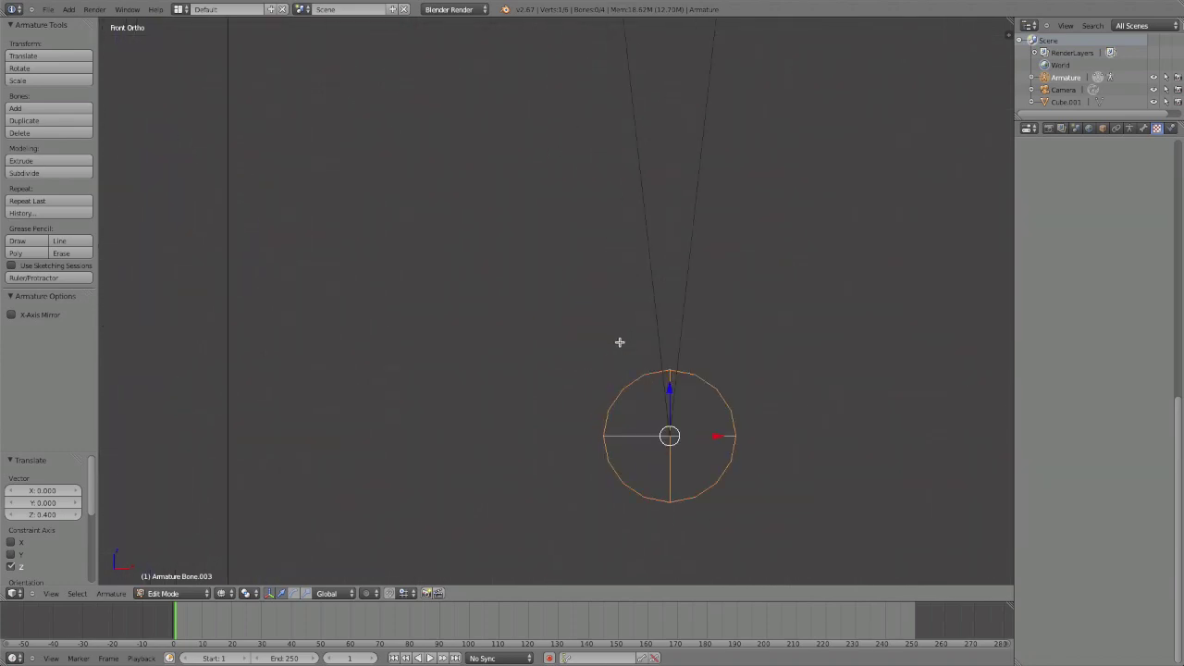
{"action": "scroll", "coordinate": [620, 342], "scroll_direction": "up", "scroll_amount": 6}
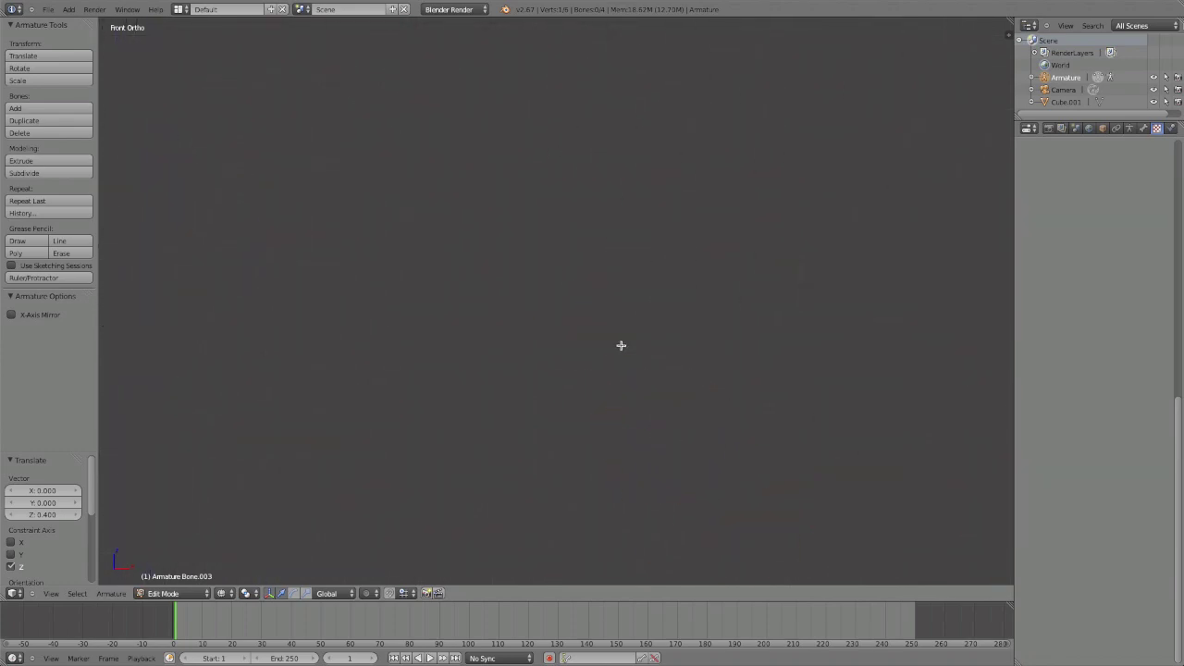
{"action": "scroll", "coordinate": [621, 346], "scroll_direction": "down", "scroll_amount": 12}
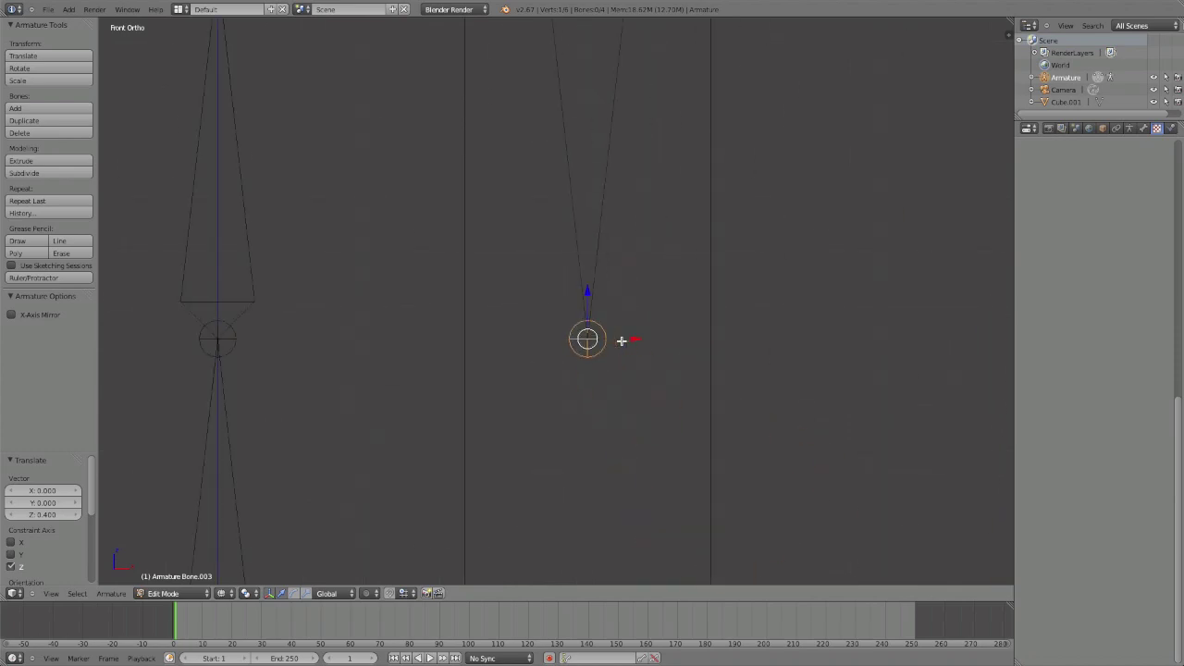
Extrude a forearm bone 0.6 downward along Z from the upper arm bone's tip to the arm's lower edge
{"action": "scroll", "coordinate": [585, 332], "scroll_direction": "down", "scroll_amount": 2}
{"action": "middle_click_drag", "start_coordinate": [598, 339], "coordinate": [658, 339], "text": "shift"}
{"action": "key", "text": "e"}
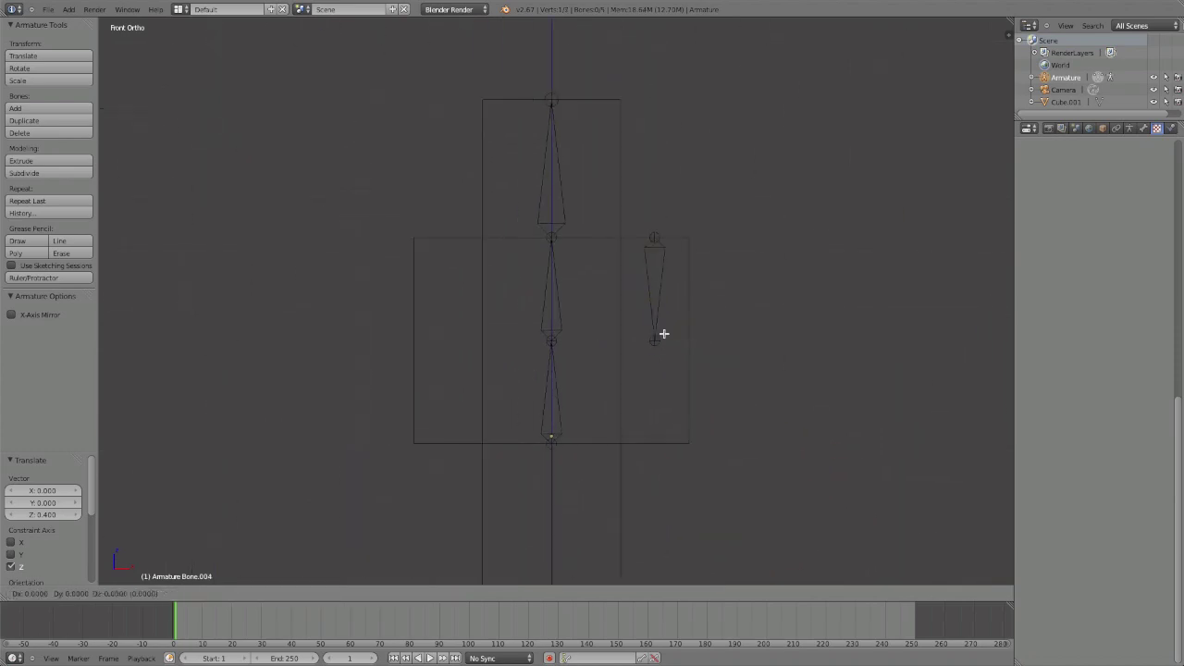
{"action": "left_click", "coordinate": [668, 436]}
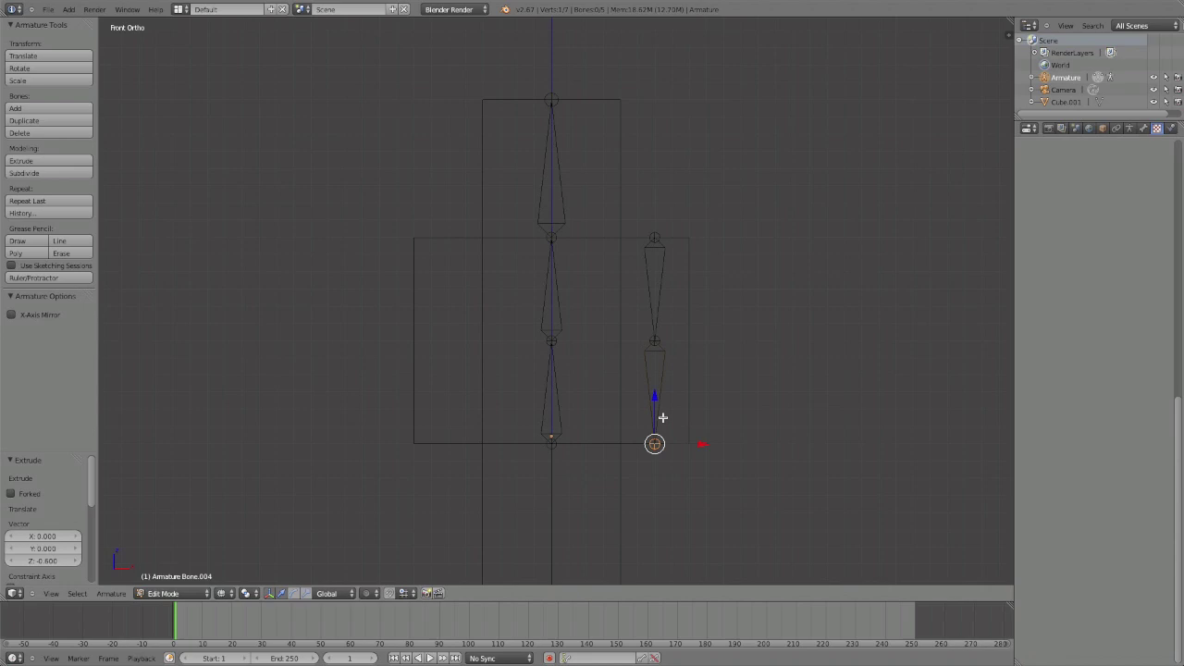
Duplicate the left upper arm and forearm bones along X into the character's right arm
{"action": "middle_click_drag", "start_coordinate": [664, 416], "coordinate": [679, 424], "text": "shift"}
{"action": "right_click", "coordinate": [678, 411]}
{"action": "right_click", "coordinate": [678, 311], "text": "shift"}
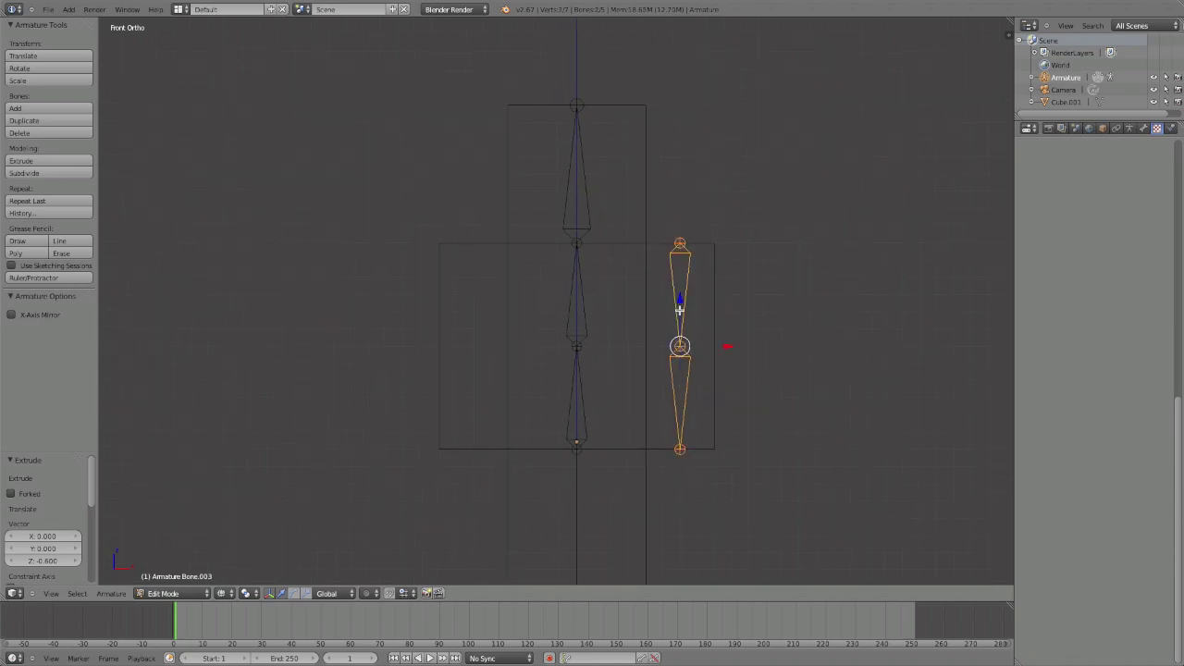
{"action": "key", "text": "shift+d"}
{"action": "key", "text": "x"}
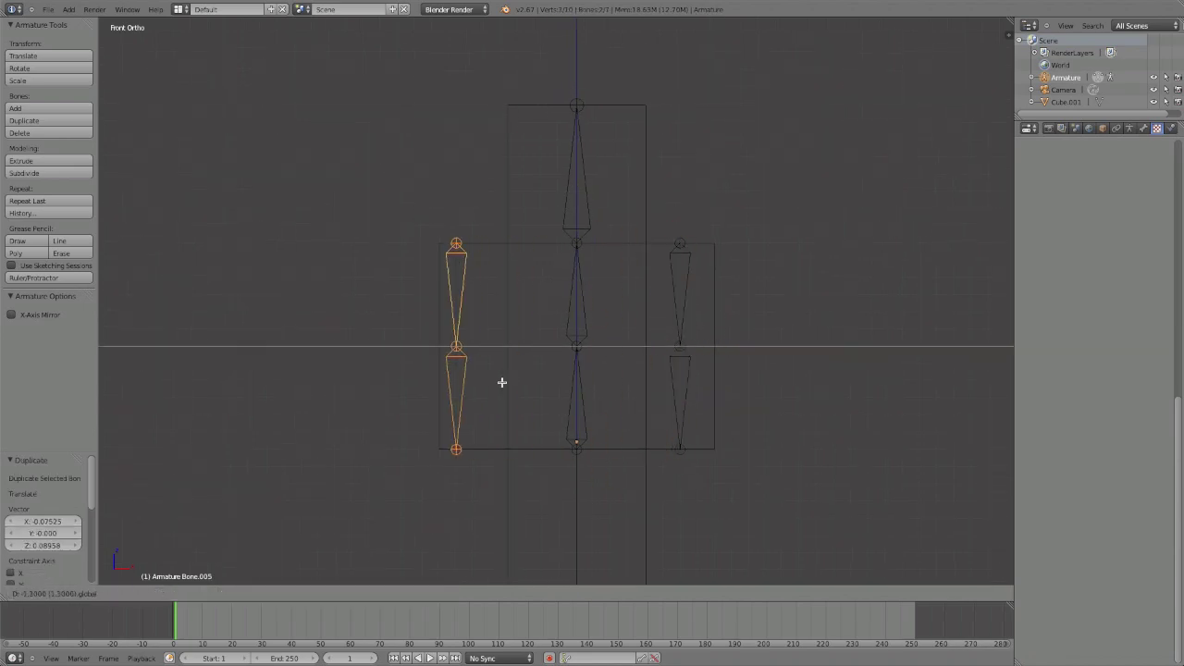
{"action": "left_click", "coordinate": [512, 378]}
Duplicate the right arm's bones 0.4 along X and move the copies 1 down along Z into the right leg
{"action": "key", "text": "shift+d"}
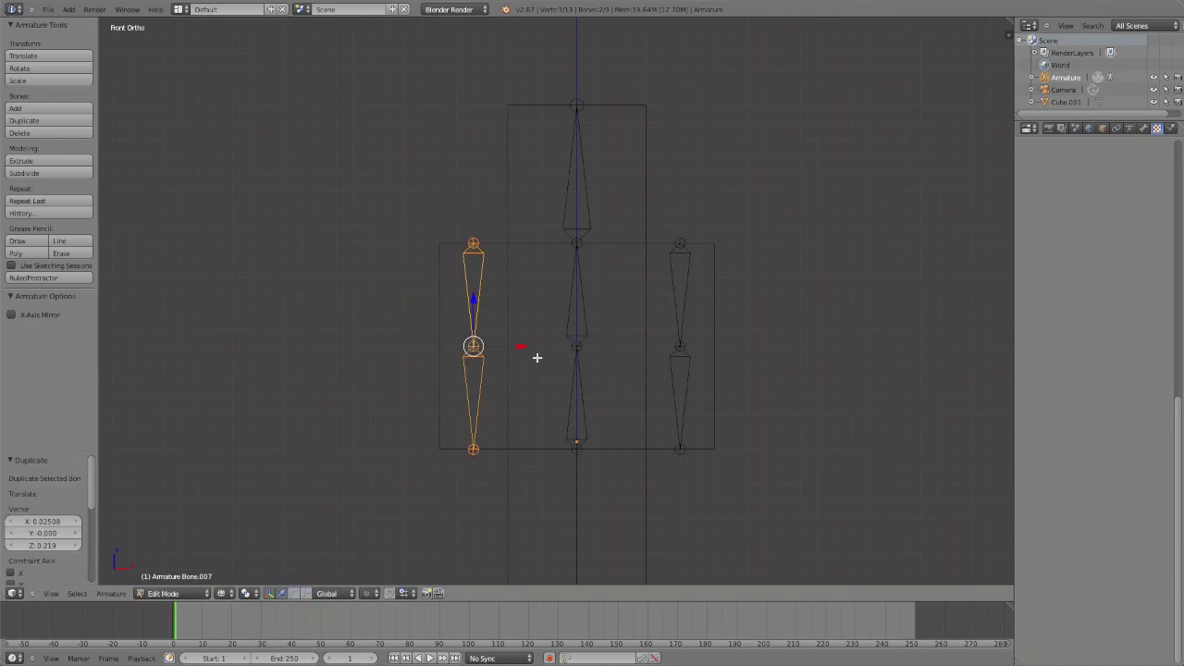
{"action": "key", "text": "x"}
{"action": "left_click", "coordinate": [592, 352]}
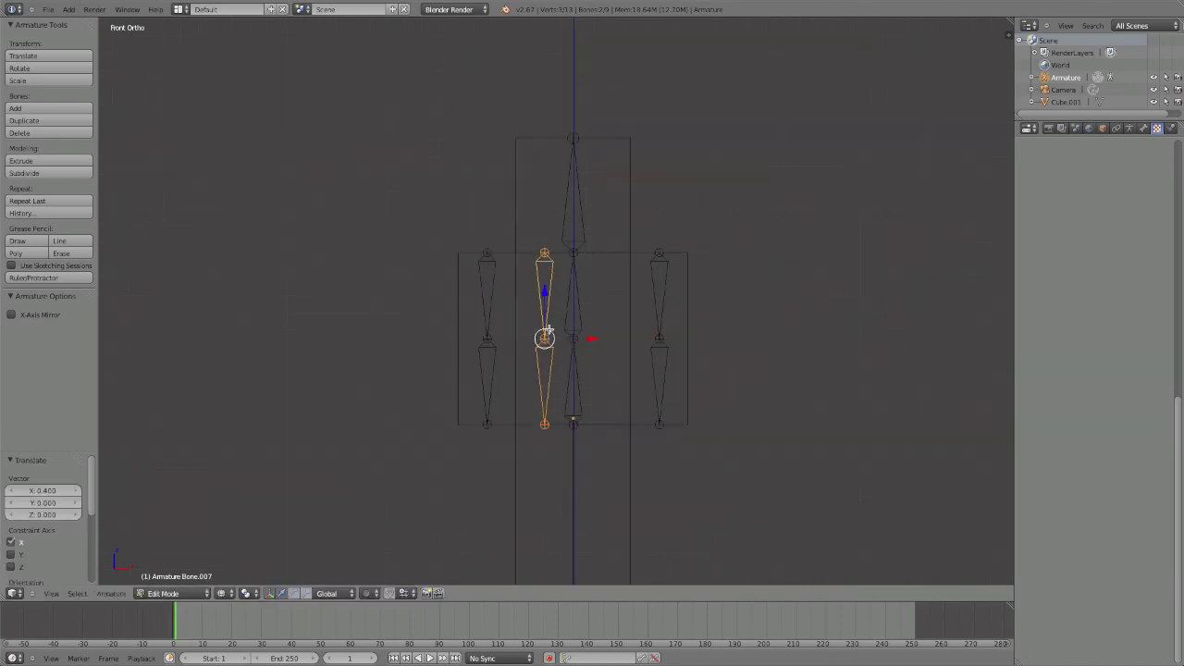
{"action": "scroll", "coordinate": [547, 330], "scroll_direction": "down", "scroll_amount": 2}
{"action": "key", "text": "g"}
{"action": "left_click", "coordinate": [544, 434]}
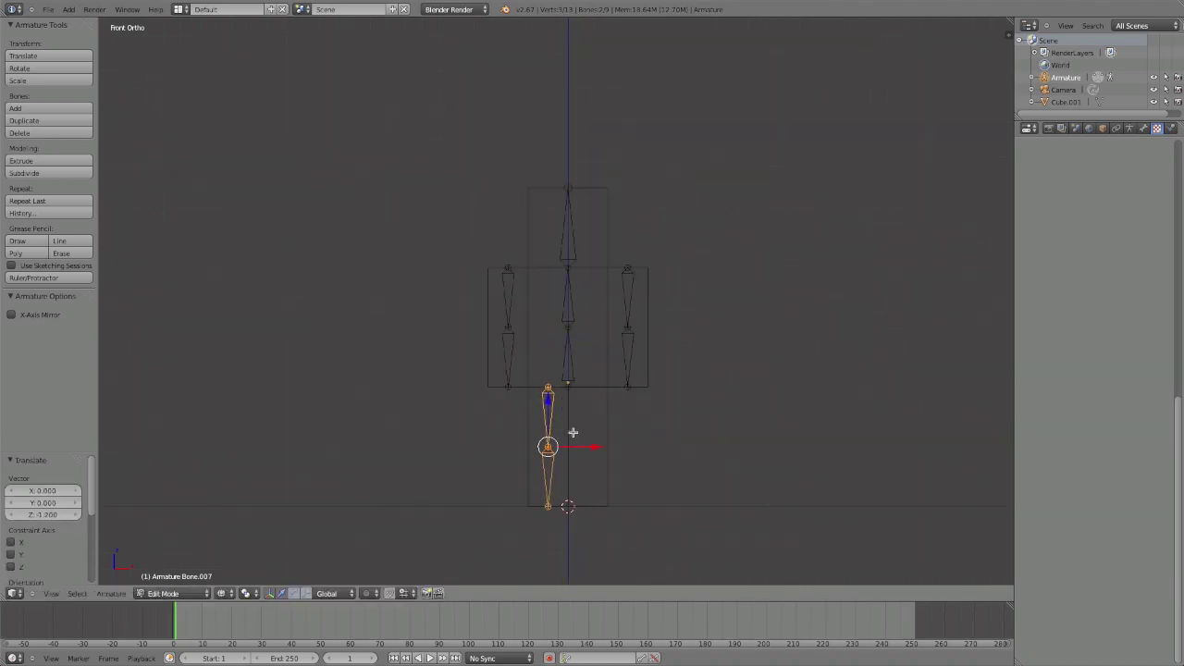
Duplicate the right leg's two bones 0.4 along X into the left leg
{"action": "key", "text": "shift+d"}
{"action": "left_click", "coordinate": [569, 416]}
{"action": "left_click_drag", "start_coordinate": [577, 447], "coordinate": [627, 450]}
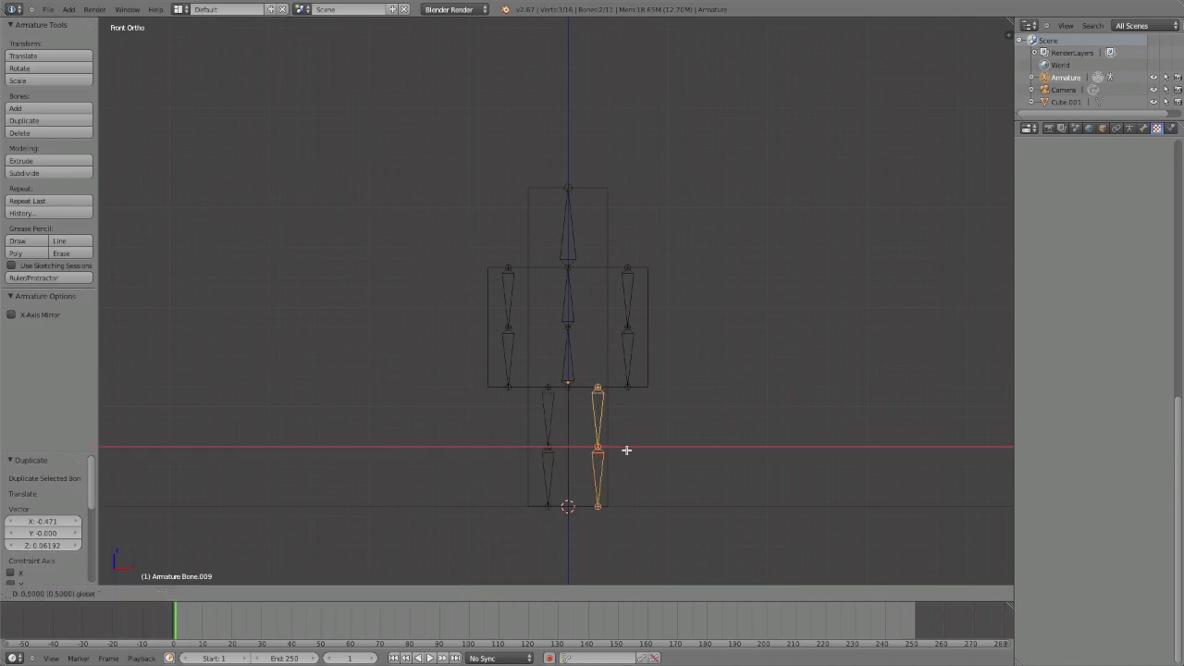
{"action": "left_click", "coordinate": [618, 452]}
Select all arm and leg bones and move them along Y into line with the spine at the body's centre
{"action": "scroll", "coordinate": [614, 443], "scroll_direction": "up", "scroll_amount": 4}
{"action": "middle_click_drag", "start_coordinate": [534, 379], "coordinate": [573, 410]}
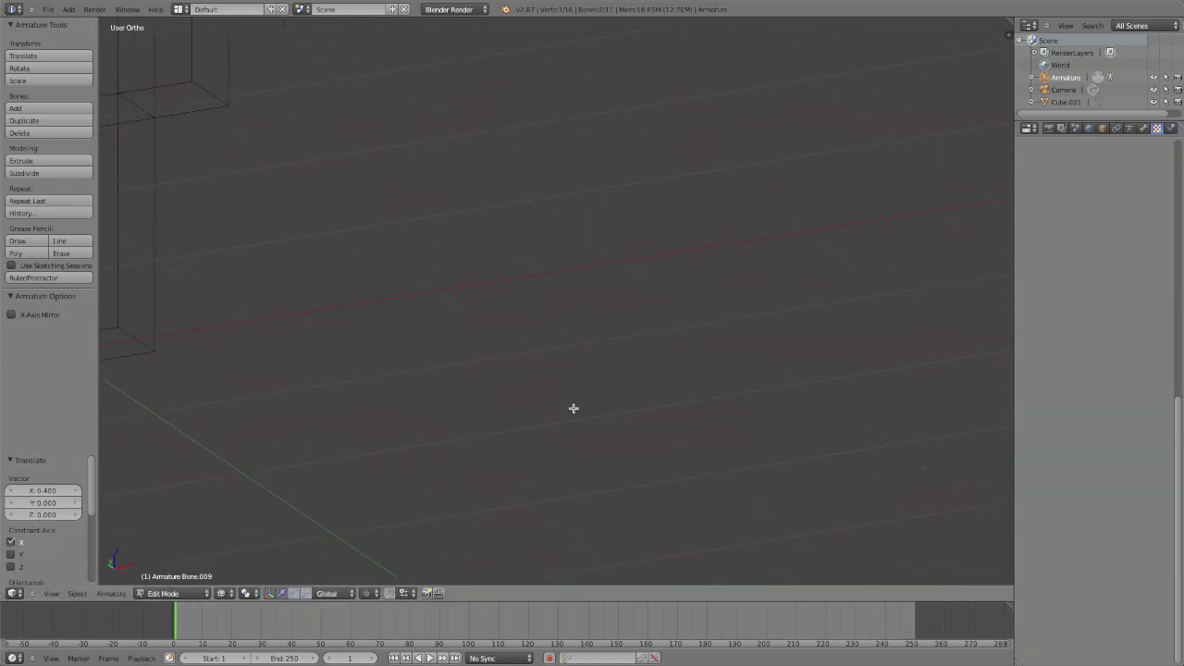
{"action": "scroll", "coordinate": [556, 390], "scroll_direction": "down", "scroll_amount": 8}
{"action": "middle_click_drag", "start_coordinate": [468, 343], "coordinate": [599, 457], "text": "shift"}
{"action": "mouse_move", "coordinate": [561, 414]}
{"action": "middle_mouse_down"}
{"action": "mouse_move", "coordinate": [607, 423]}
{"action": "mouse_move", "coordinate": [547, 404]}
{"action": "middle_mouse_up"}
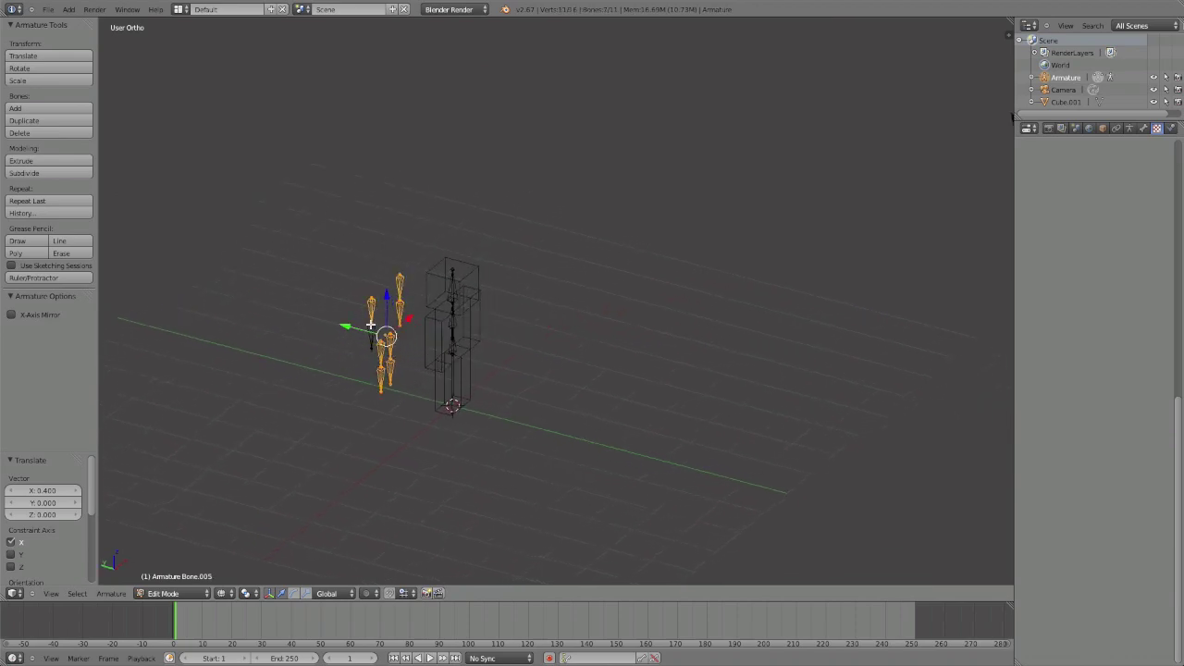
{"action": "key", "text": "KP_3"}
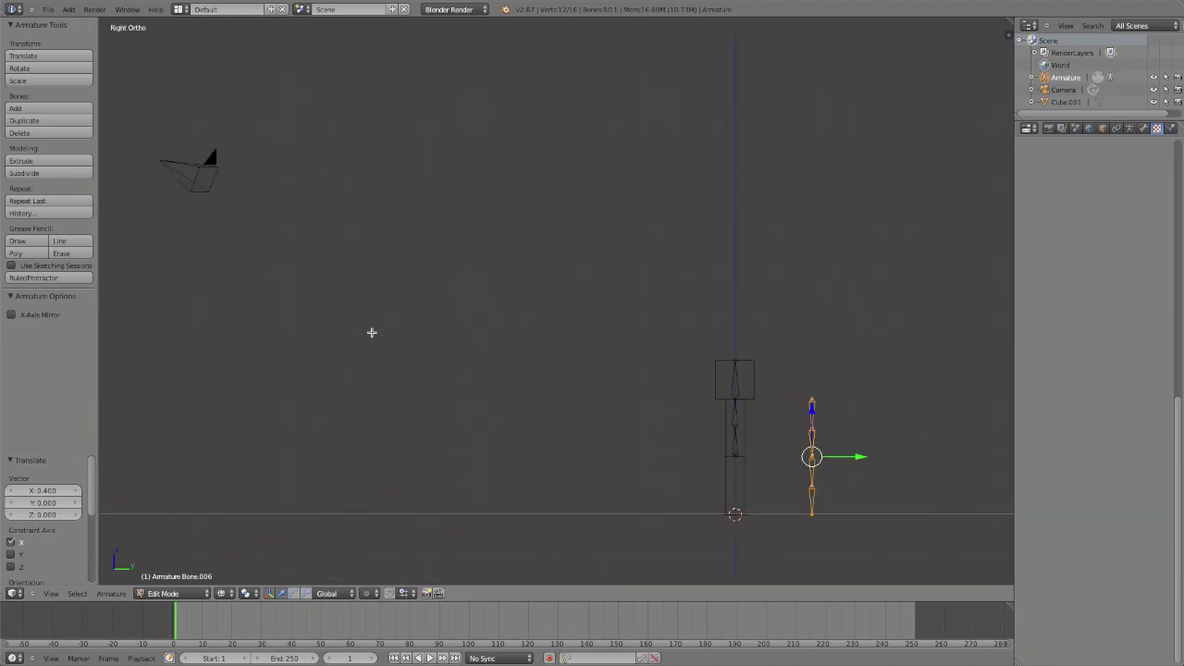
{"action": "middle_click_drag", "start_coordinate": [584, 408], "coordinate": [428, 364], "text": "shift"}
{"action": "scroll", "coordinate": [727, 457], "scroll_direction": "up", "scroll_amount": 4}
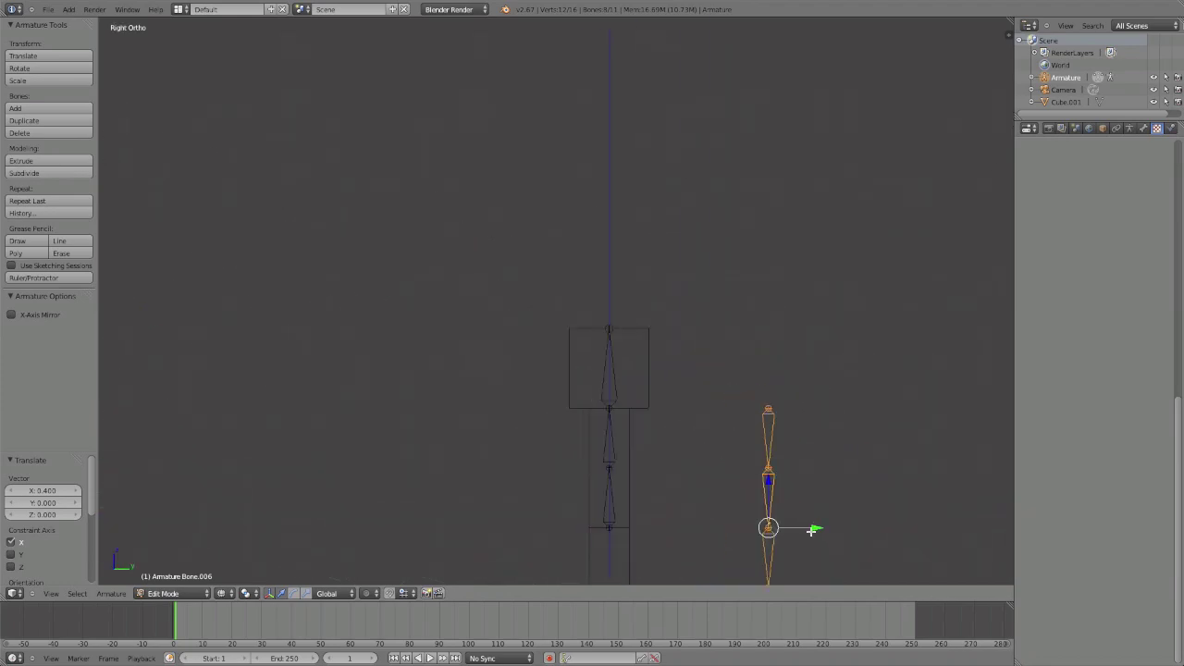
{"action": "key", "text": "g"}
{"action": "key", "text": "y"}
{"action": "left_click", "coordinate": [648, 533]}
Return to Object Mode and display the character with textured shading
{"action": "mouse_move", "coordinate": [654, 529]}
{"action": "middle_mouse_down"}
{"action": "mouse_move", "coordinate": [553, 431]}
{"action": "mouse_move", "coordinate": [651, 450]}
{"action": "mouse_move", "coordinate": [623, 378]}
{"action": "mouse_move", "coordinate": [565, 354]}
{"action": "mouse_move", "coordinate": [711, 357]}
{"action": "mouse_move", "coordinate": [365, 161]}
{"action": "mouse_move", "coordinate": [399, 167]}
{"action": "middle_mouse_up"}
{"action": "key", "text": "Tab"}
{"action": "scroll", "coordinate": [558, 436], "scroll_direction": "down", "scroll_amount": 2}
{"action": "key", "text": "alt+z"}
{"action": "scroll", "coordinate": [602, 386], "scroll_direction": "up", "scroll_amount": 4}
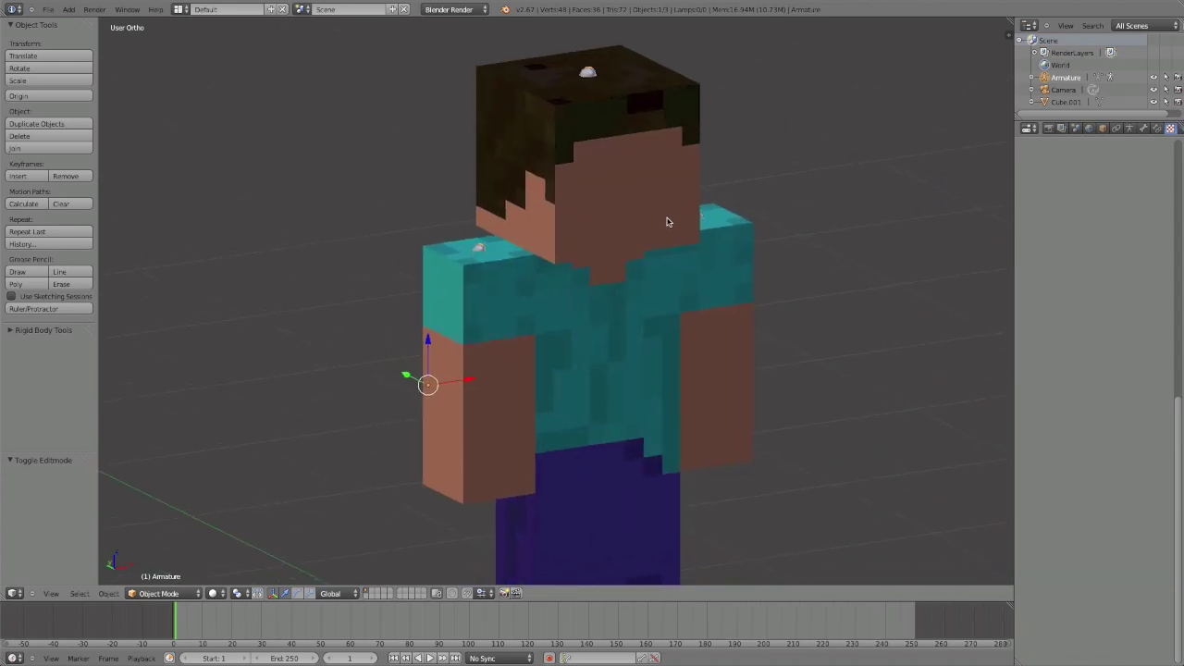
Enable X-Ray display for the armature so its bones are drawn in front of the character mesh
{"action": "right_click", "coordinate": [474, 248]}
{"action": "right_click", "coordinate": [481, 254]}
{"action": "left_click", "coordinate": [1131, 129]}
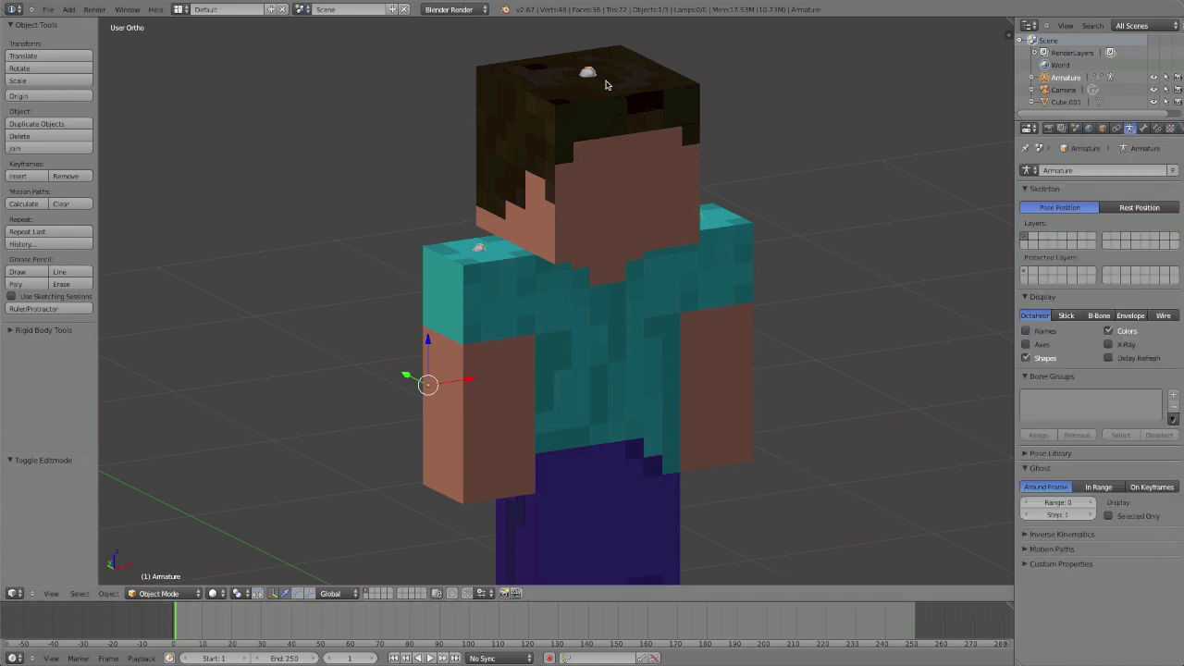
{"action": "middle_click_drag", "start_coordinate": [587, 138], "coordinate": [595, 116]}
{"action": "scroll", "coordinate": [595, 194], "scroll_direction": "up", "scroll_amount": 3}
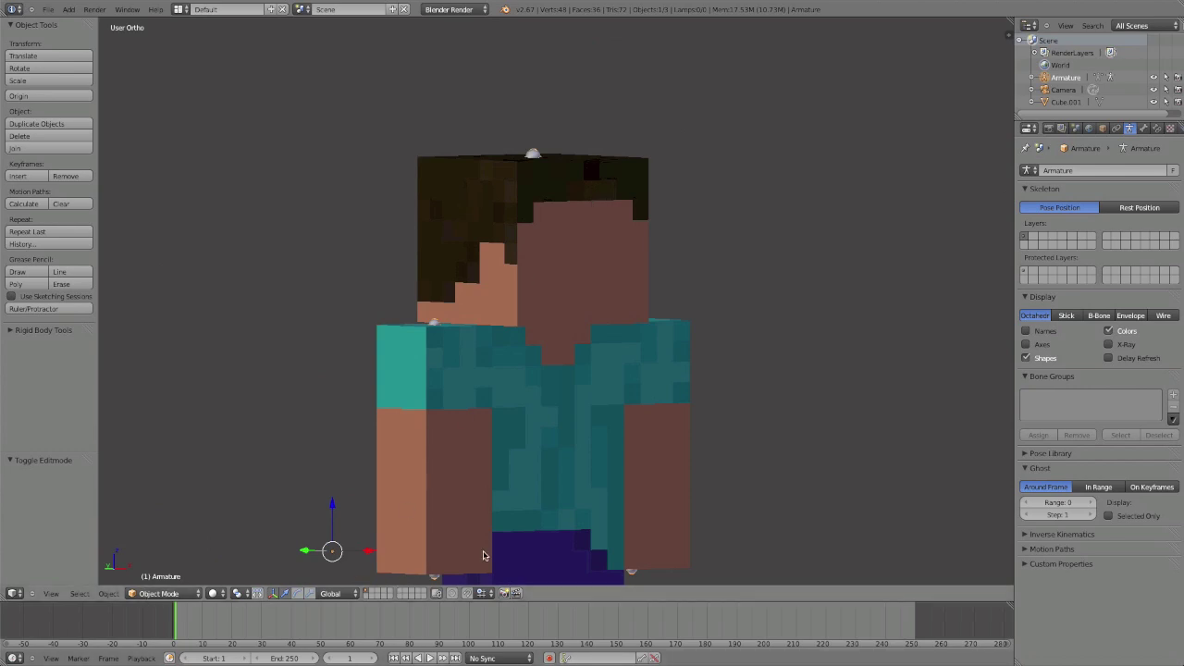
{"action": "left_click", "coordinate": [1110, 344]}
{"action": "middle_click_drag", "start_coordinate": [650, 346], "coordinate": [529, 317]}
{"action": "scroll", "coordinate": [489, 351], "scroll_direction": "down", "scroll_amount": 5}
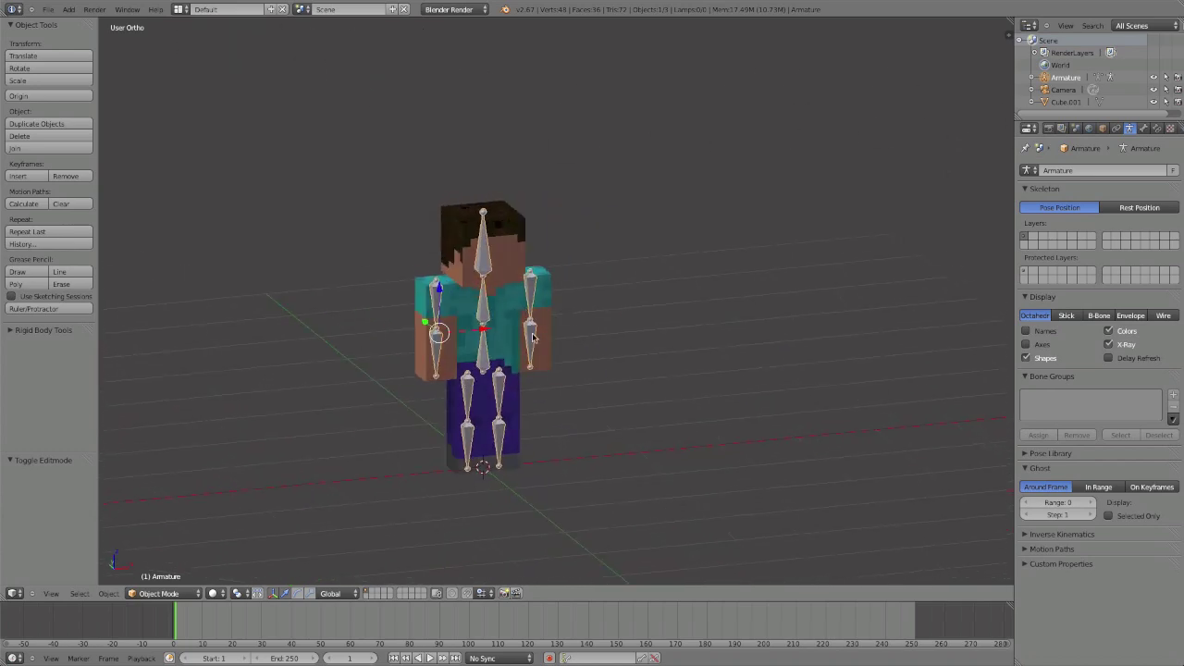
Enter Pose Mode and try a trackball rotation of the character's right forearm bone
{"action": "scroll", "coordinate": [523, 347], "scroll_direction": "up", "scroll_amount": 4}
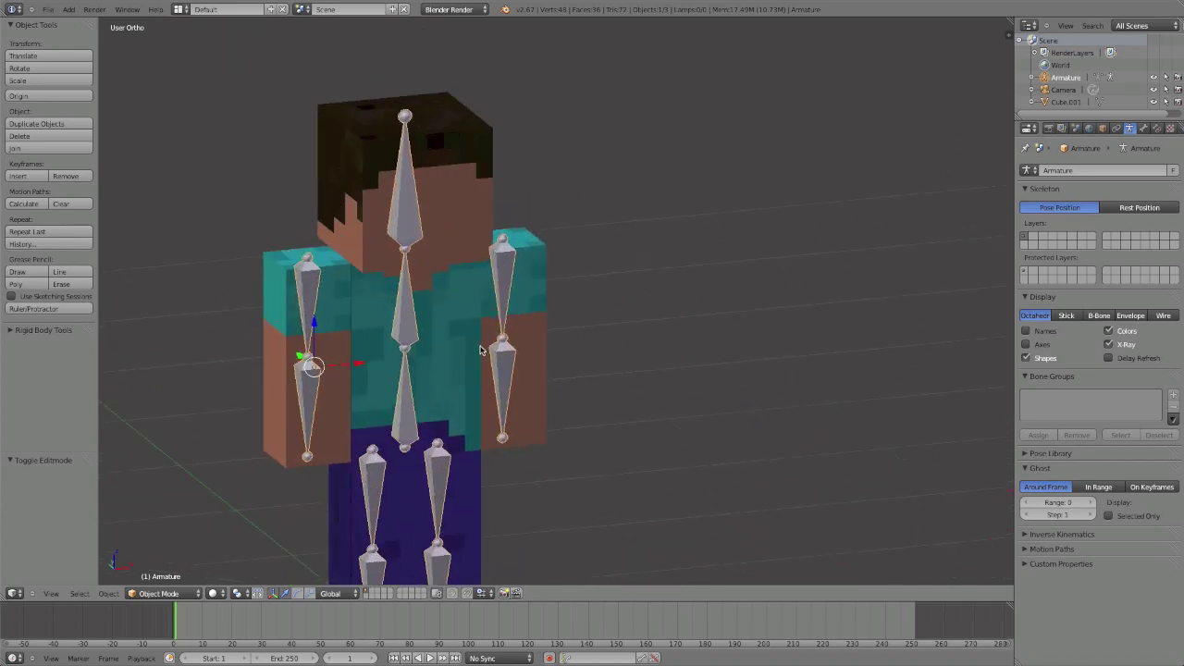
{"action": "middle_click_drag", "start_coordinate": [480, 350], "coordinate": [593, 348], "text": "shift"}
{"action": "scroll", "coordinate": [462, 398], "scroll_direction": "up", "scroll_amount": 1}
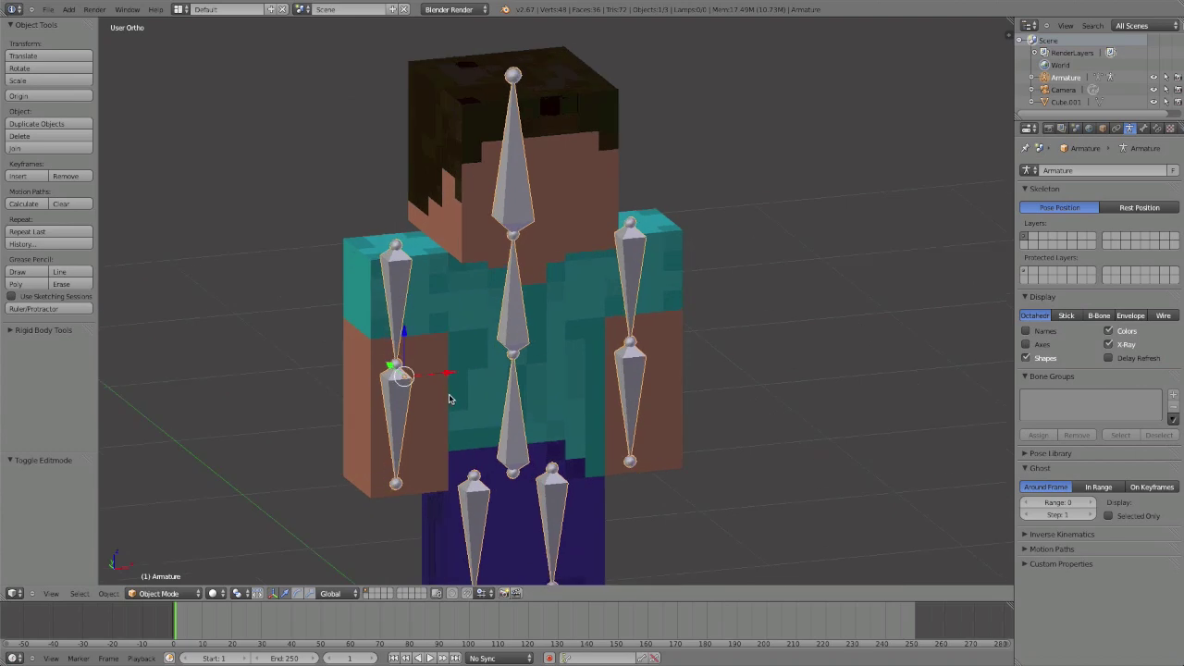
{"action": "middle_click_drag", "start_coordinate": [448, 399], "coordinate": [482, 394]}
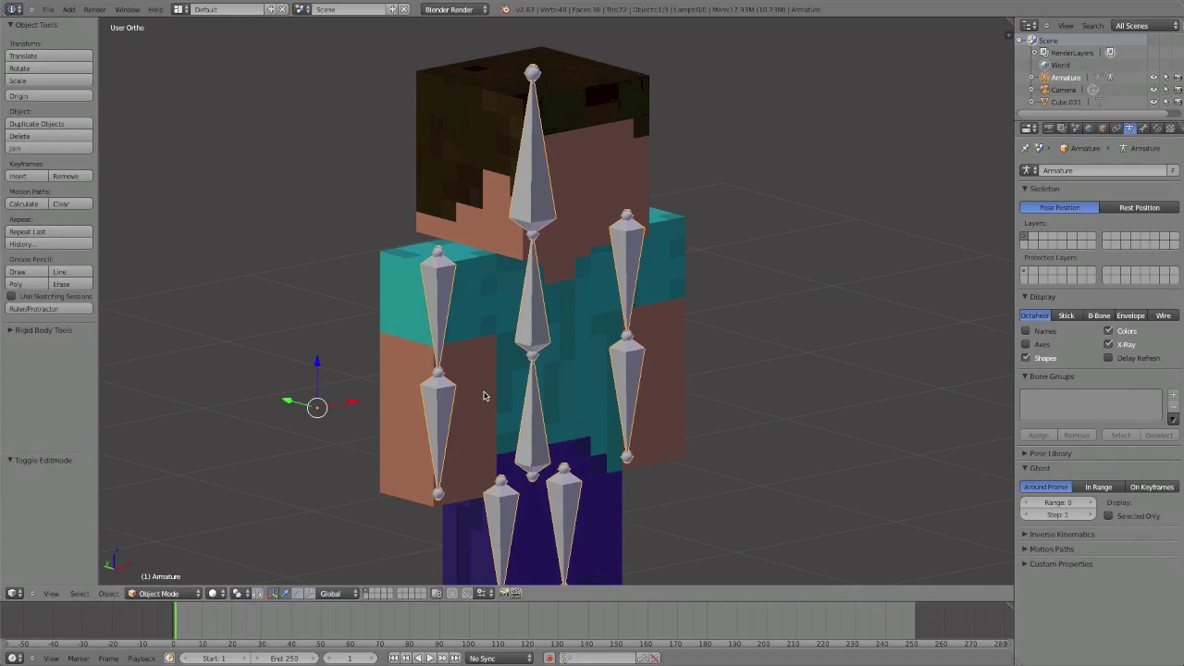
{"action": "key", "text": "ctrl+Tab"}
{"action": "right_click", "coordinate": [444, 411]}
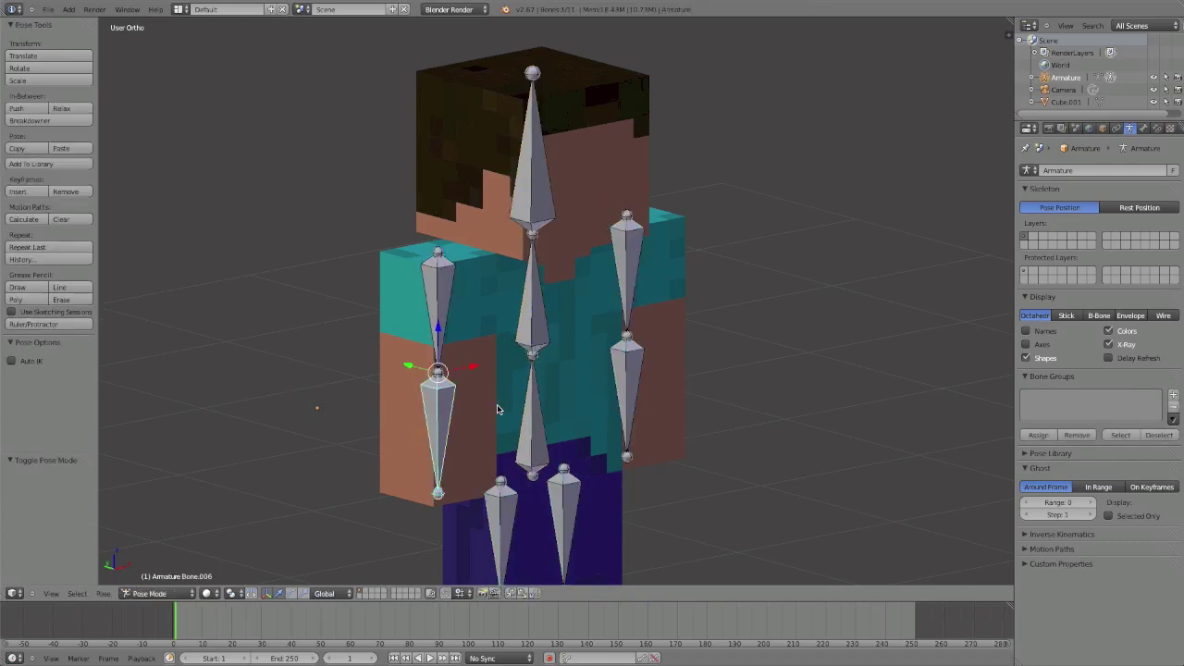
{"action": "middle_click_drag", "start_coordinate": [497, 409], "coordinate": [523, 420]}
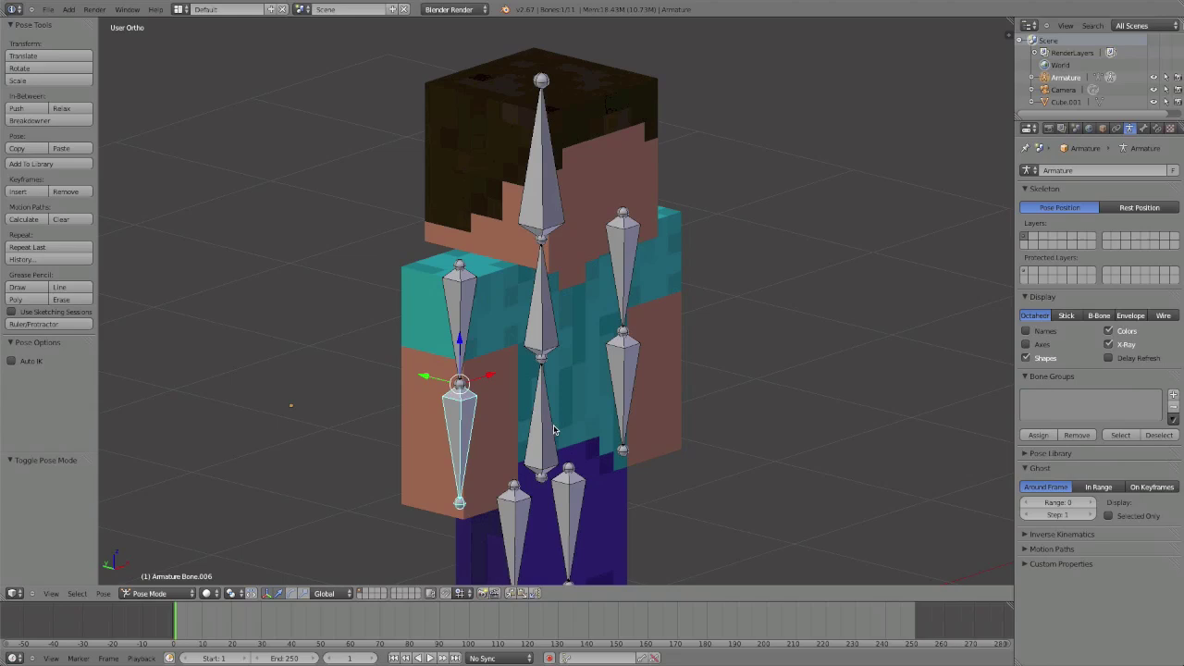
{"action": "key", "text": "r"}
{"action": "key", "text": "r"}
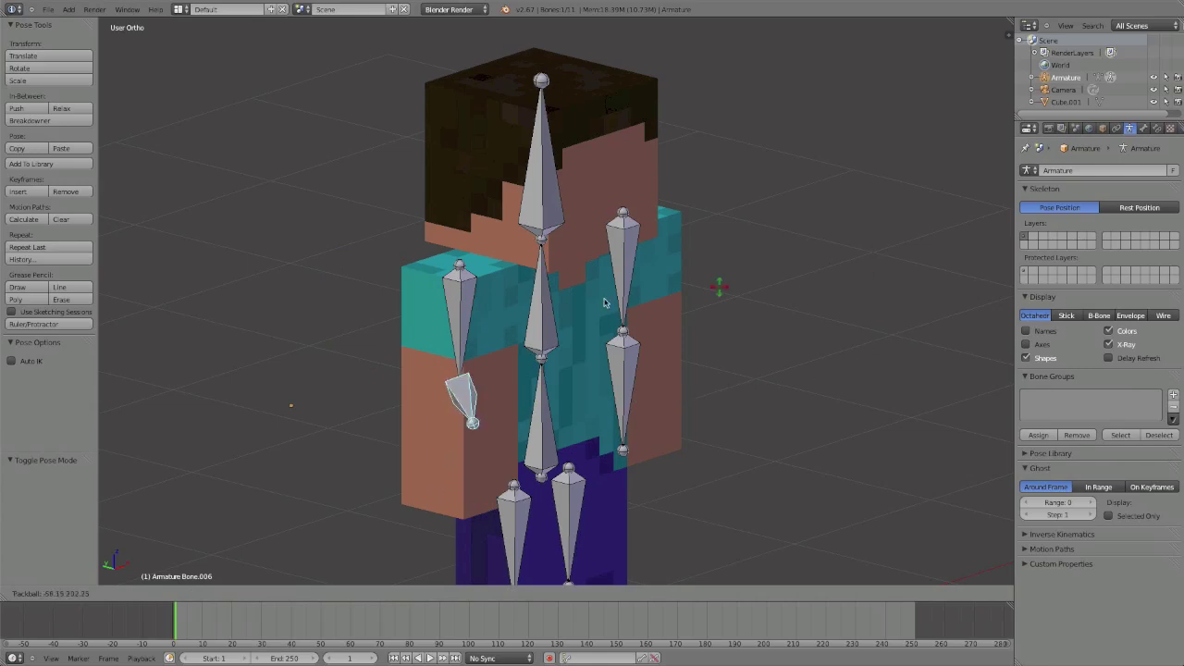
{"action": "right_click", "coordinate": [576, 376]}
Try rotating the right forearm bone once more from the side and return to Object Mode
{"action": "middle_click_drag", "start_coordinate": [564, 381], "coordinate": [694, 363]}
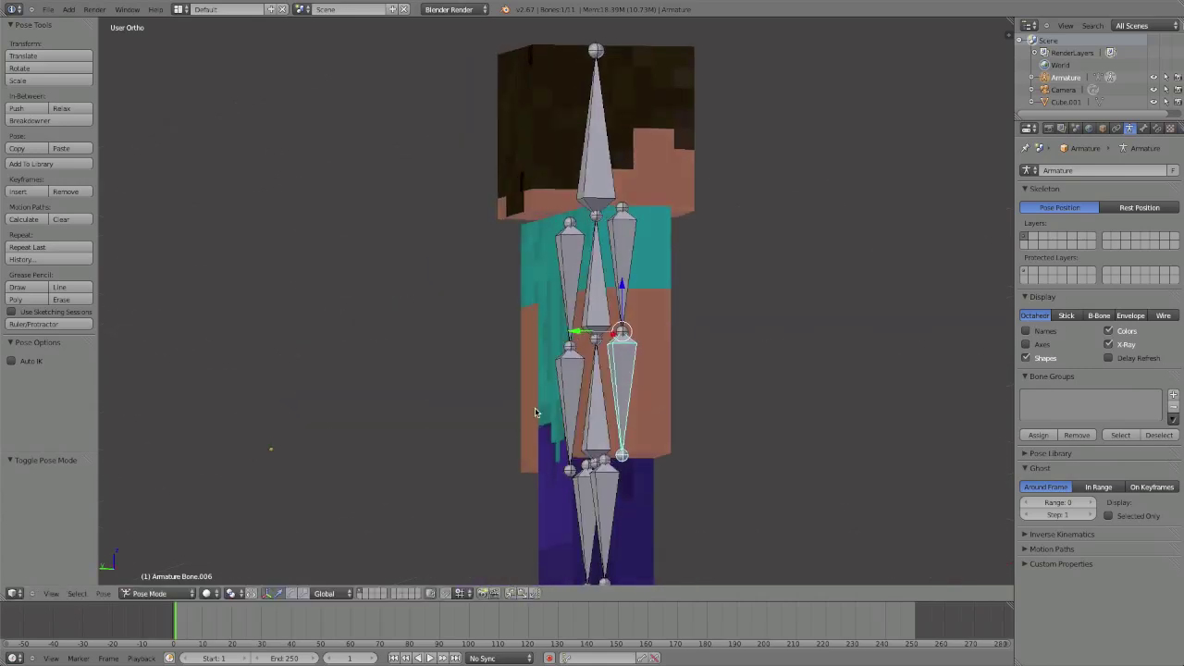
{"action": "key", "text": "r"}
{"action": "key", "text": "r"}
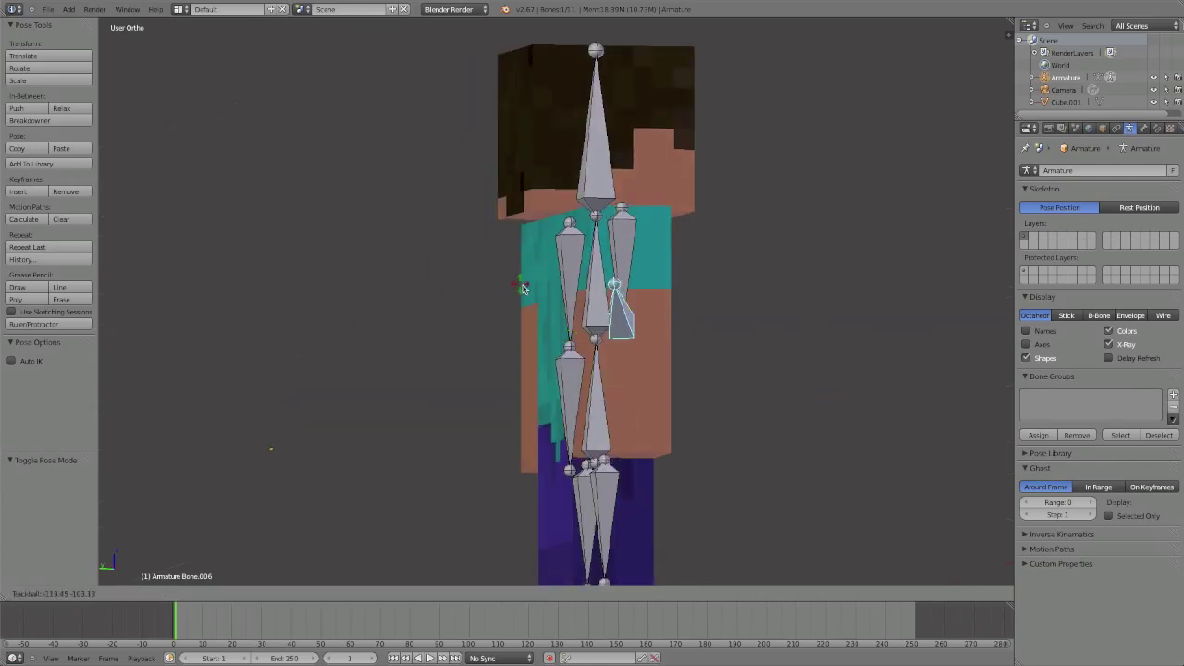
{"action": "right_click", "coordinate": [557, 289]}
{"action": "middle_click_drag", "start_coordinate": [595, 320], "coordinate": [448, 333]}
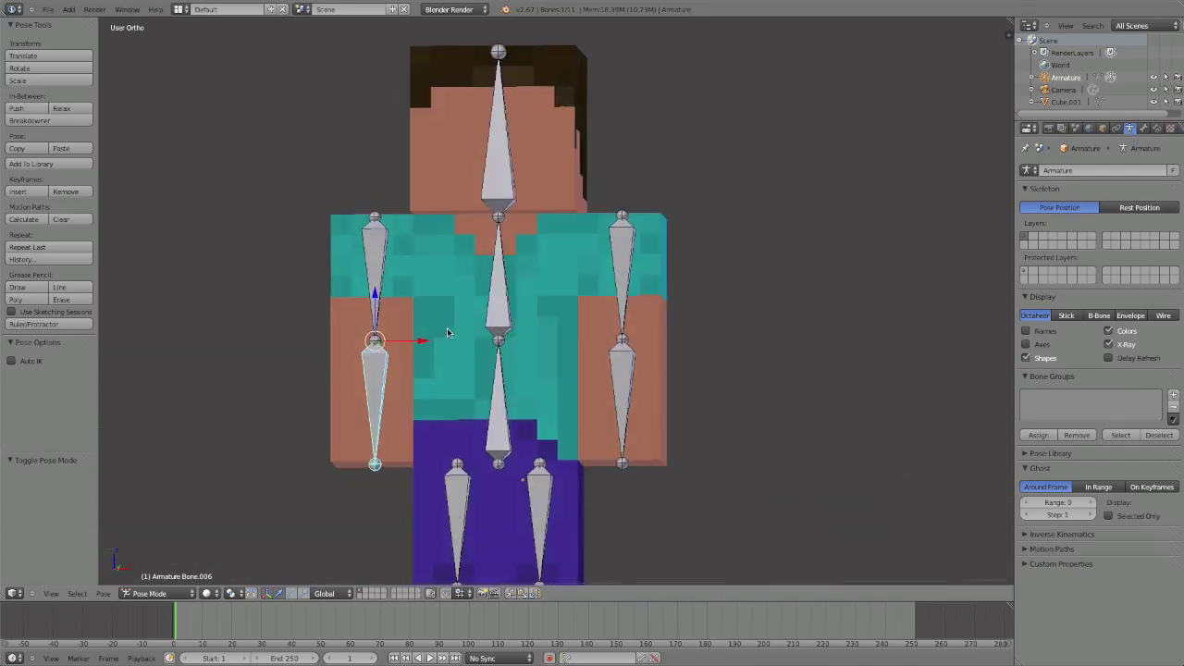
{"action": "key", "text": "ctrl+Tab"}
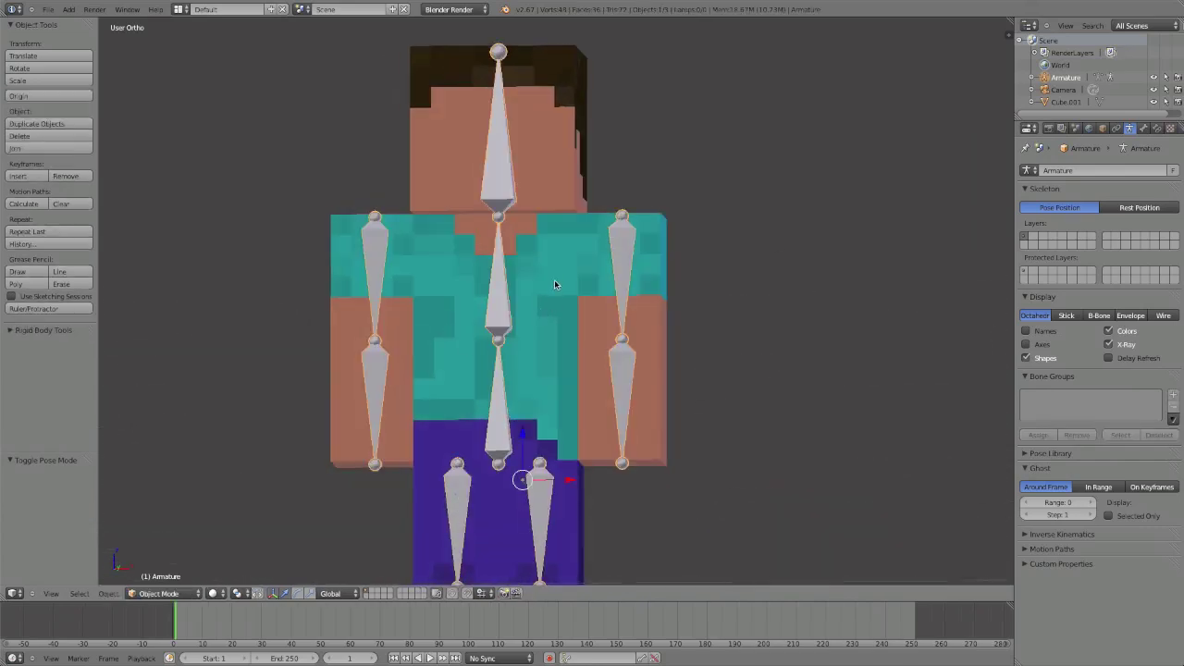
Parent the character mesh to the armature with automatic weights
{"action": "right_click", "coordinate": [544, 141]}
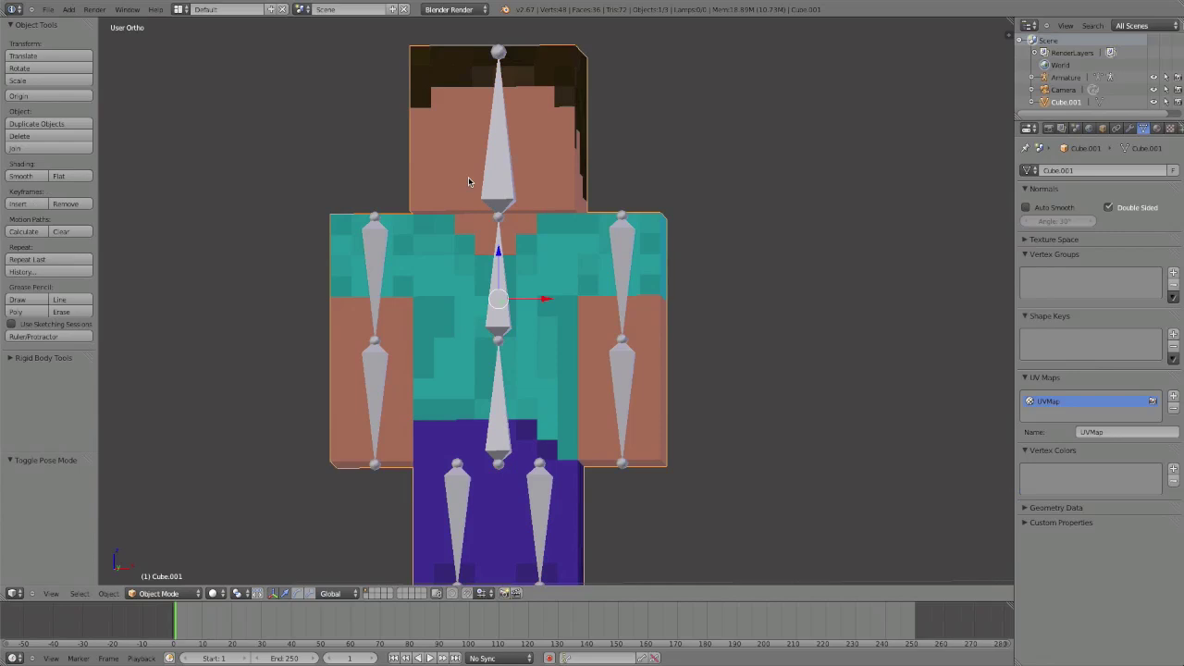
{"action": "middle_click_drag", "start_coordinate": [468, 181], "coordinate": [547, 239]}
{"action": "right_click", "coordinate": [635, 264], "text": "shift"}
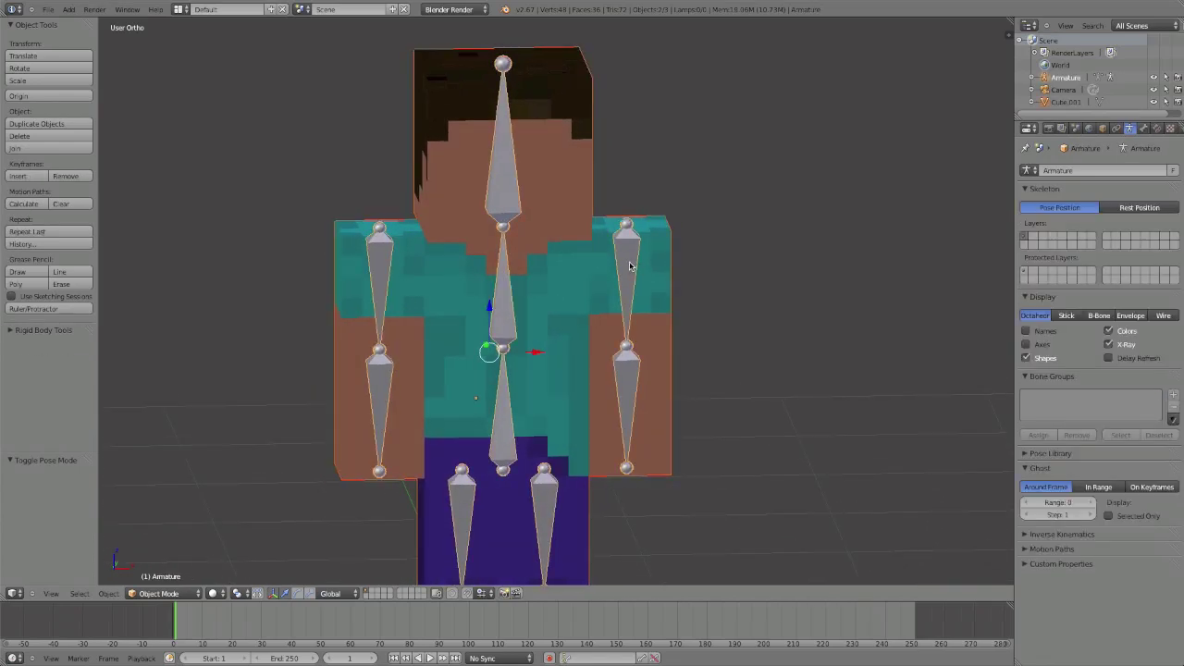
{"action": "key", "text": "ctrl+p"}
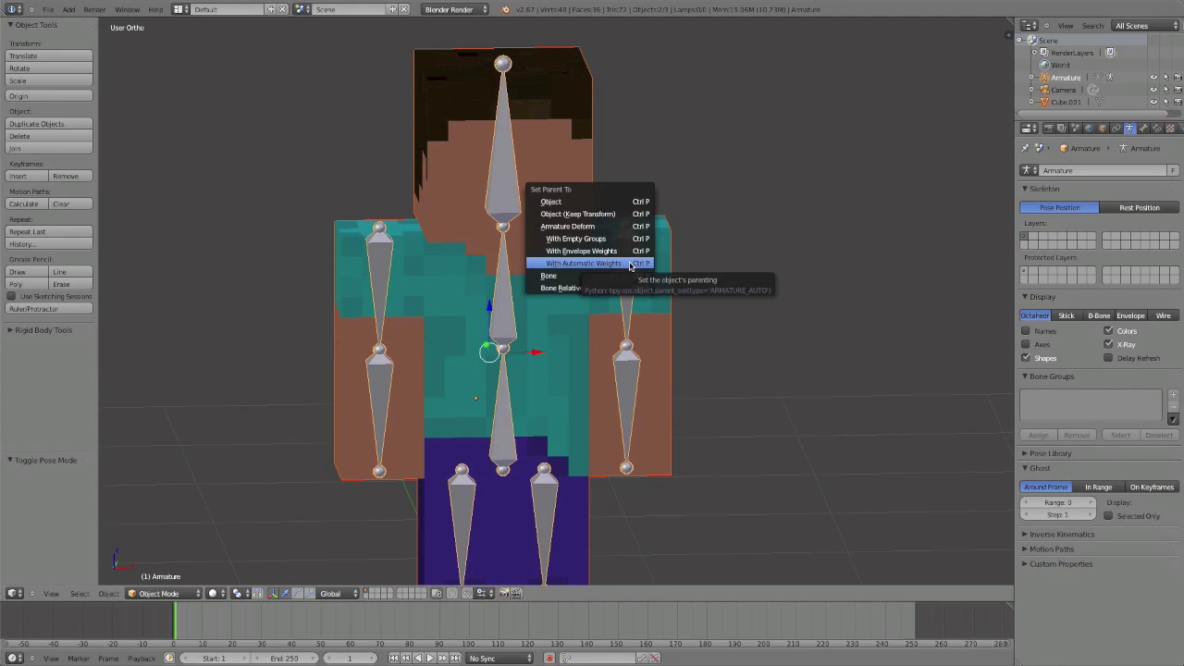
{"action": "left_click", "coordinate": [630, 264]}
Enter Pose Mode with the armature and try rotating the character's left upper arm bone
{"action": "right_click", "coordinate": [633, 387]}
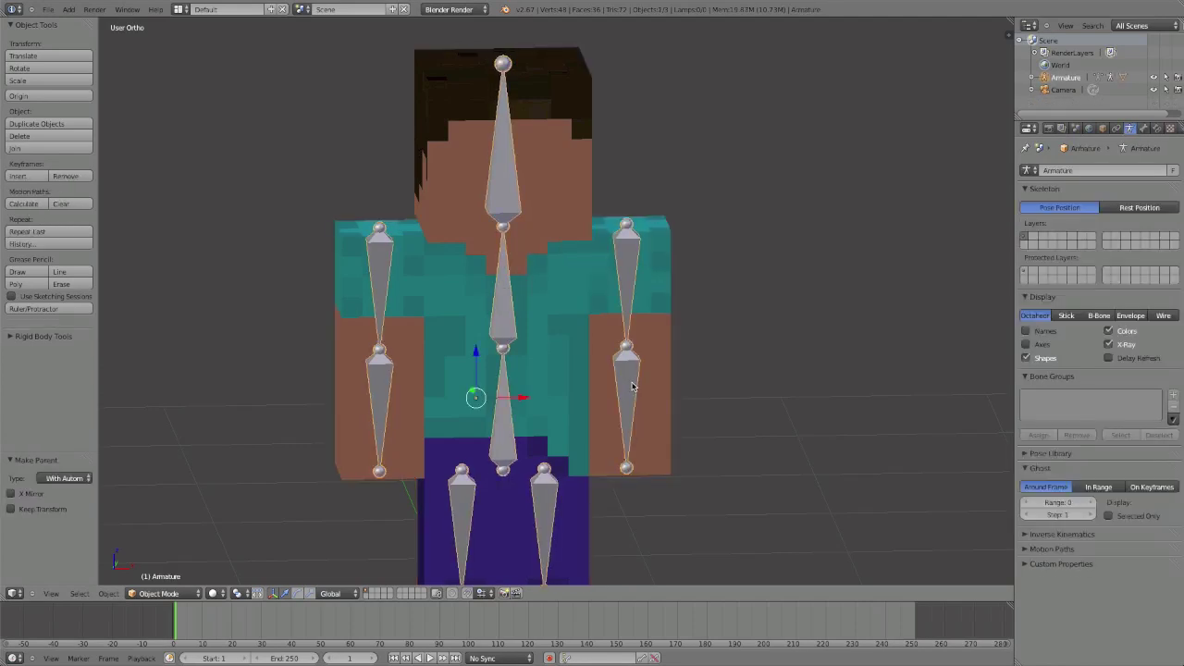
{"action": "key", "text": "ctrl+Tab"}
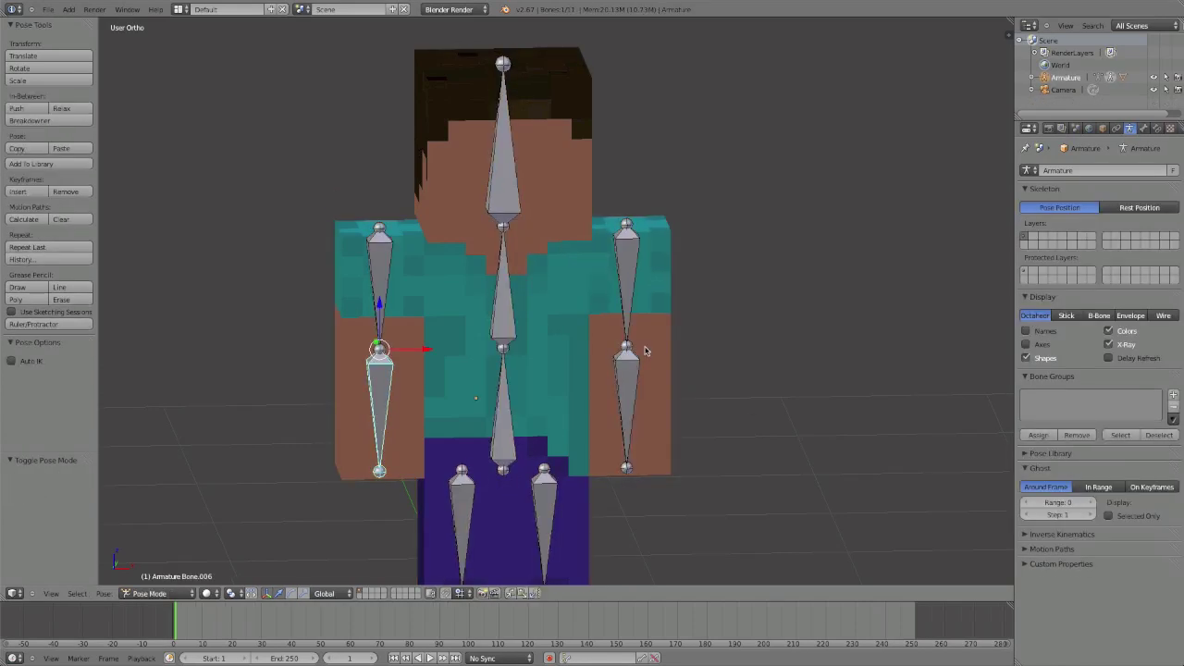
{"action": "right_click", "coordinate": [624, 270]}
{"action": "middle_click_drag", "start_coordinate": [629, 276], "coordinate": [619, 268]}
{"action": "key", "text": "r"}
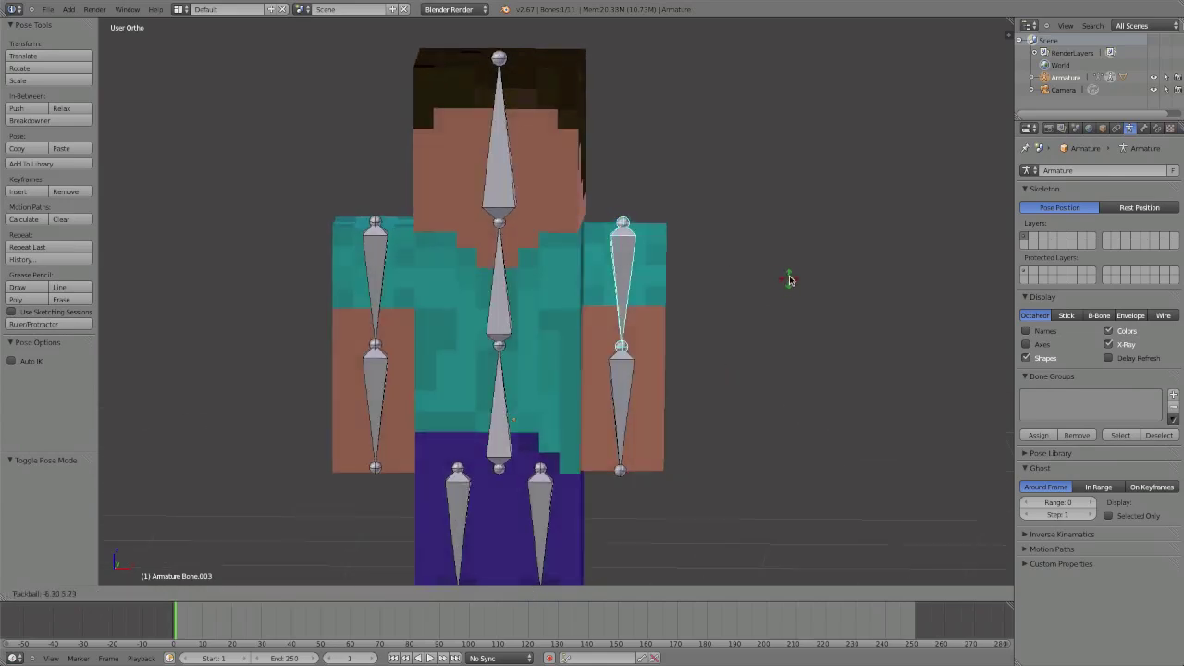
{"action": "key", "text": "Escape"}
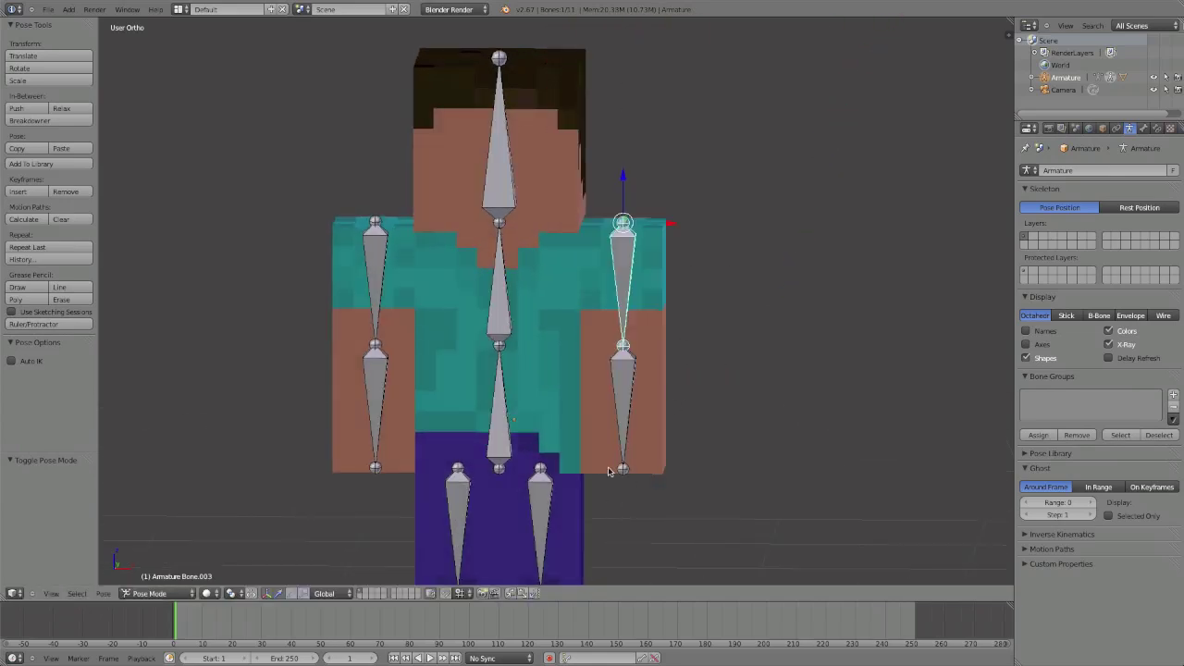
Try a trackball rotation of the left forearm bone to test how the arm mesh deforms
{"action": "right_click", "coordinate": [619, 425]}
{"action": "middle_click_drag", "start_coordinate": [678, 407], "coordinate": [594, 413]}
{"action": "key", "text": "r"}
{"action": "key", "text": "r"}
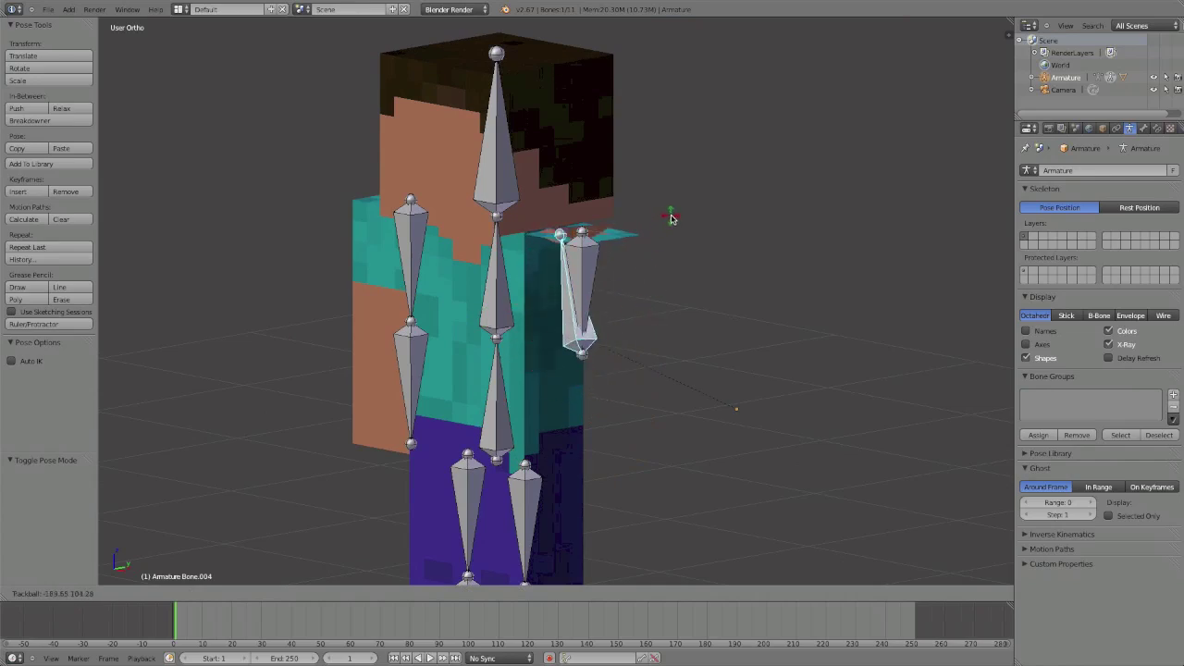
{"action": "key", "text": "Escape"}
Try a trackball rotation of the right forearm bone to test how its mesh deforms
{"action": "middle_click_drag", "start_coordinate": [471, 368], "coordinate": [595, 340]}
{"action": "right_click", "coordinate": [441, 389]}
{"action": "key", "text": "r"}
{"action": "key", "text": "r"}
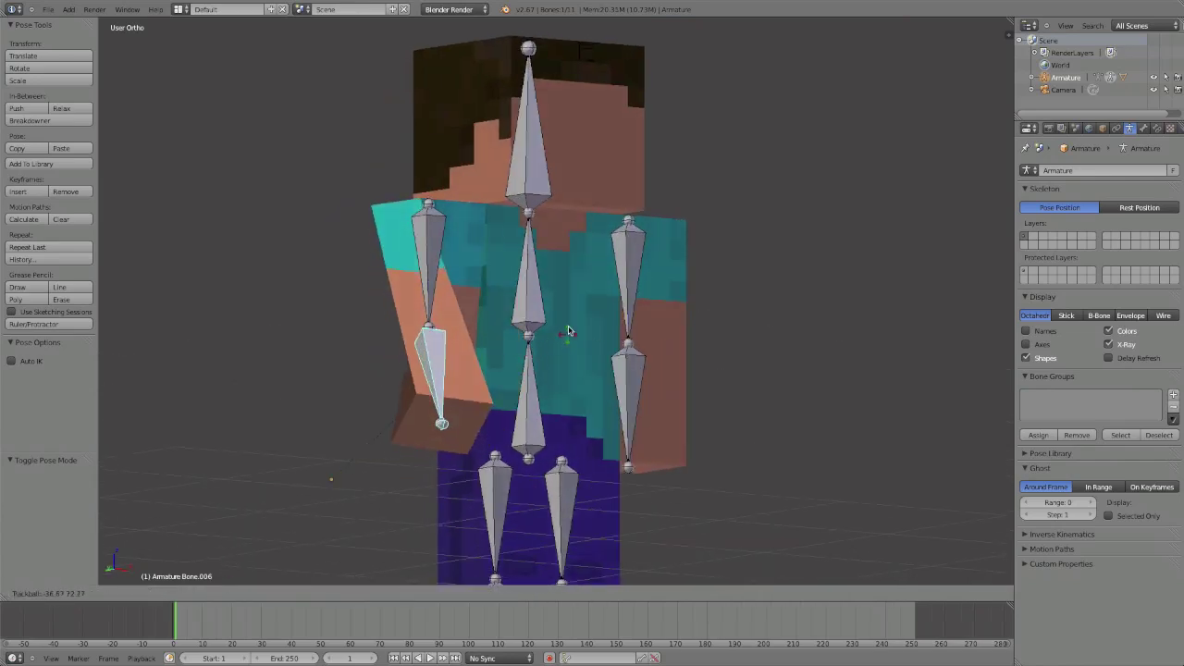
{"action": "key", "text": "Escape"}
Try a trackball rotation of the right upper arm bone to test the whole arm's movement
{"action": "right_click", "coordinate": [410, 248]}
{"action": "middle_click_drag", "start_coordinate": [514, 290], "coordinate": [454, 291]}
{"action": "key", "text": "r"}
{"action": "key", "text": "r"}
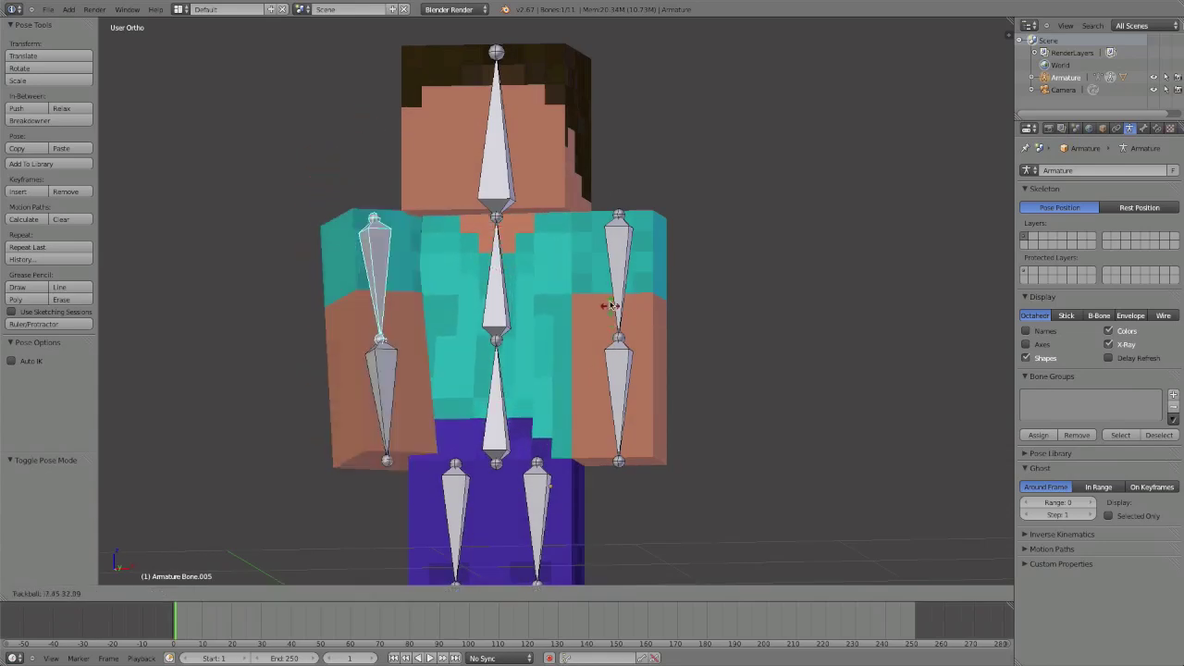
{"action": "key", "text": "Escape"}
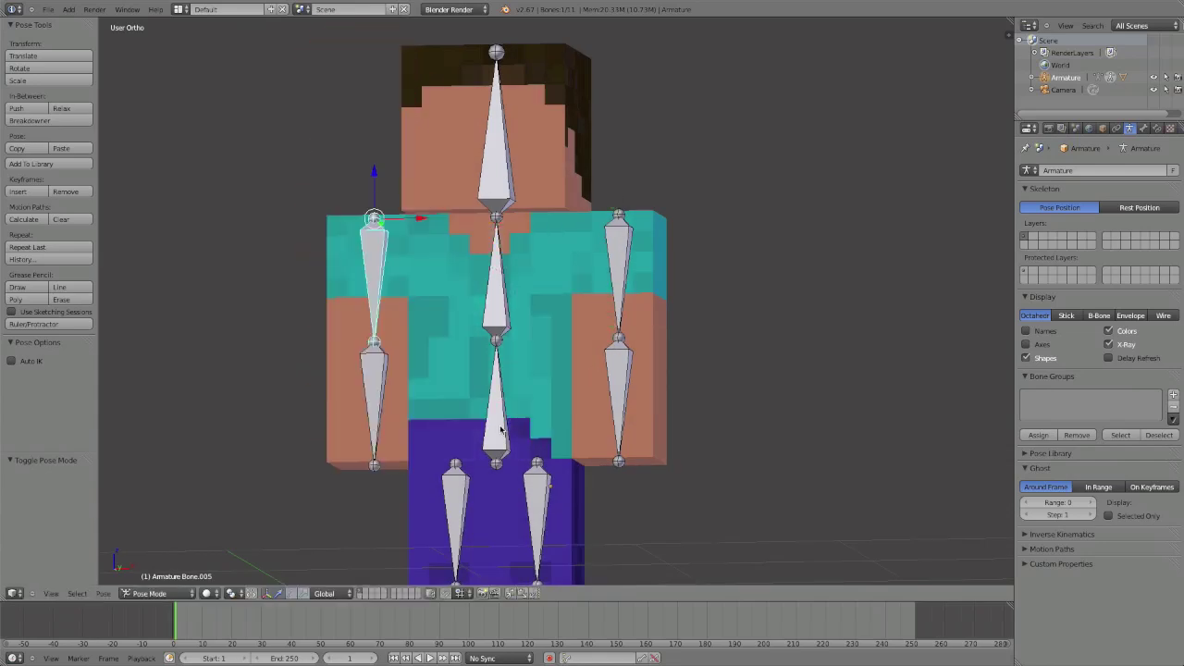
Put the character mesh into Weight Paint mode and display the right upper arm bone's weights with wireframe shading in front view
{"action": "right_click", "coordinate": [404, 265]}
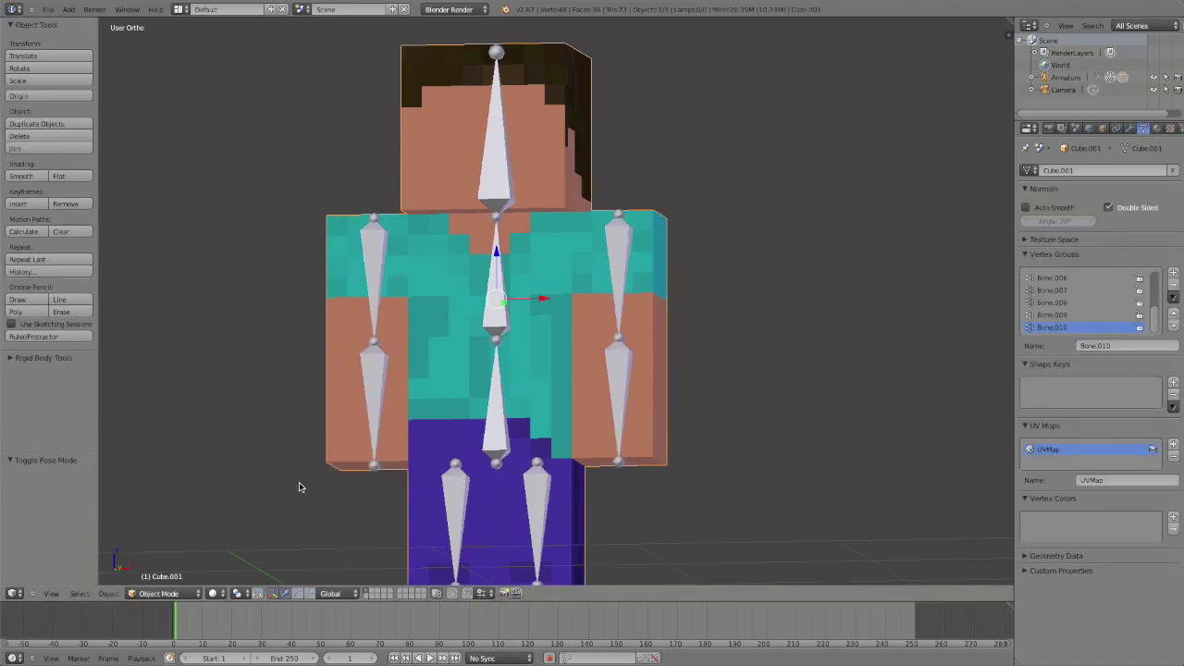
{"action": "left_click", "coordinate": [159, 593]}
{"action": "left_click", "coordinate": [174, 515]}
{"action": "right_click", "coordinate": [357, 383]}
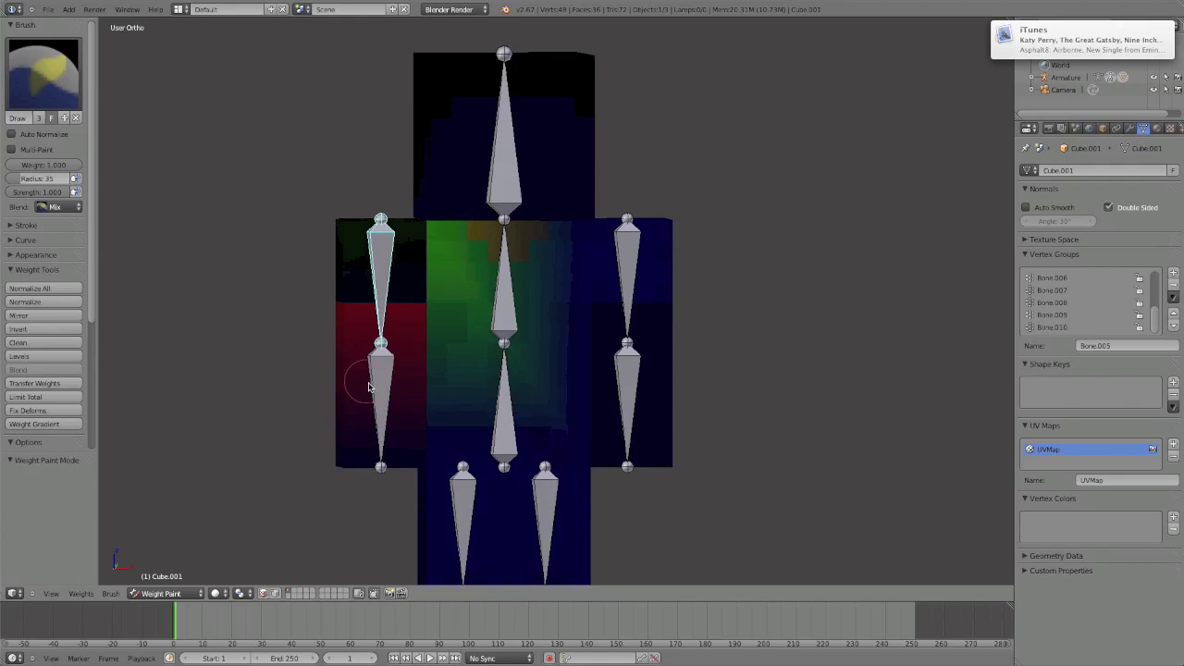
{"action": "mouse_move", "coordinate": [357, 383]}
{"action": "middle_mouse_down"}
{"action": "mouse_move", "coordinate": [389, 398]}
{"action": "mouse_move", "coordinate": [367, 374]}
{"action": "middle_mouse_up"}
{"action": "scroll", "coordinate": [412, 405], "scroll_direction": "up", "scroll_amount": 5}
{"action": "key", "text": "z"}
{"action": "scroll", "coordinate": [368, 374], "scroll_direction": "up", "scroll_amount": 1}
{"action": "middle_click_drag", "start_coordinate": [262, 330], "coordinate": [445, 337], "text": "shift"}
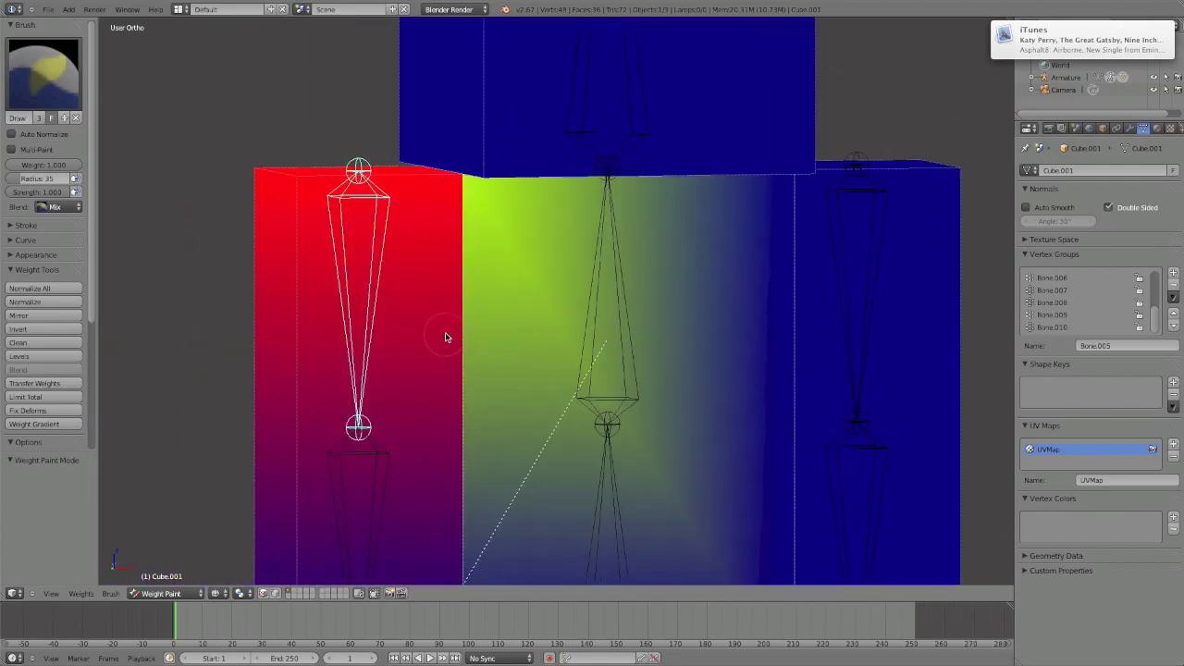
{"action": "key", "text": "KP_1"}
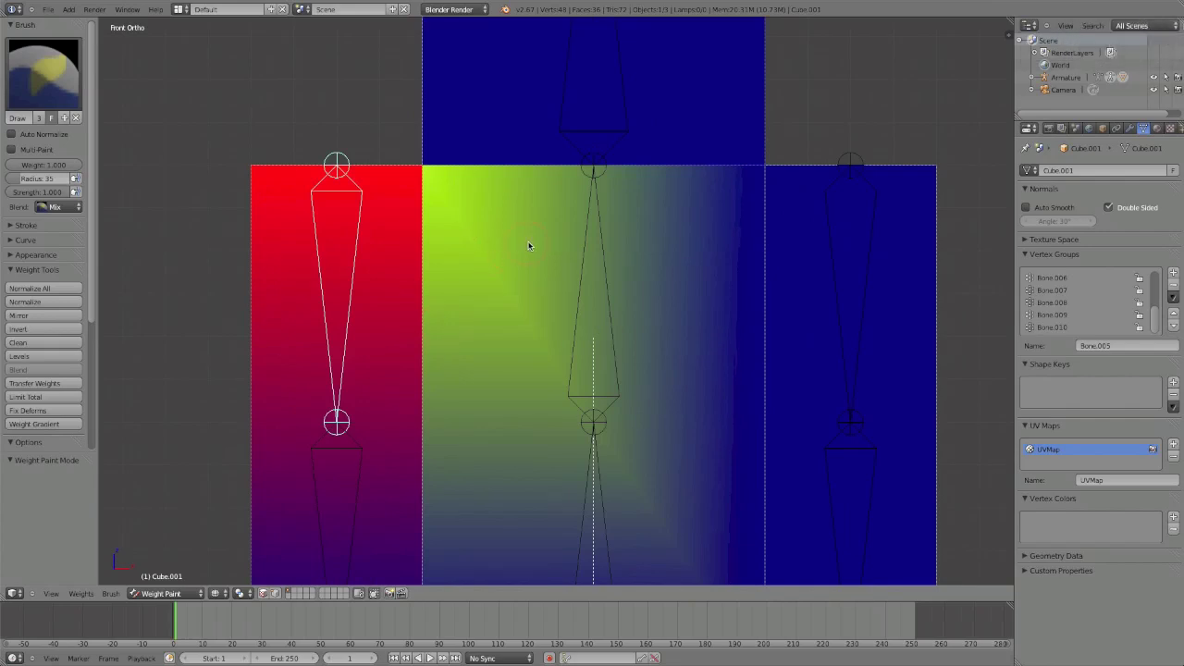
Move the right upper arm bone 1.1 units outward along negative X, away from the torso
{"action": "scroll", "coordinate": [500, 261], "scroll_direction": "down", "scroll_amount": 5}
{"action": "scroll", "coordinate": [475, 285], "scroll_direction": "down", "scroll_amount": 1}
{"action": "key", "text": "g"}
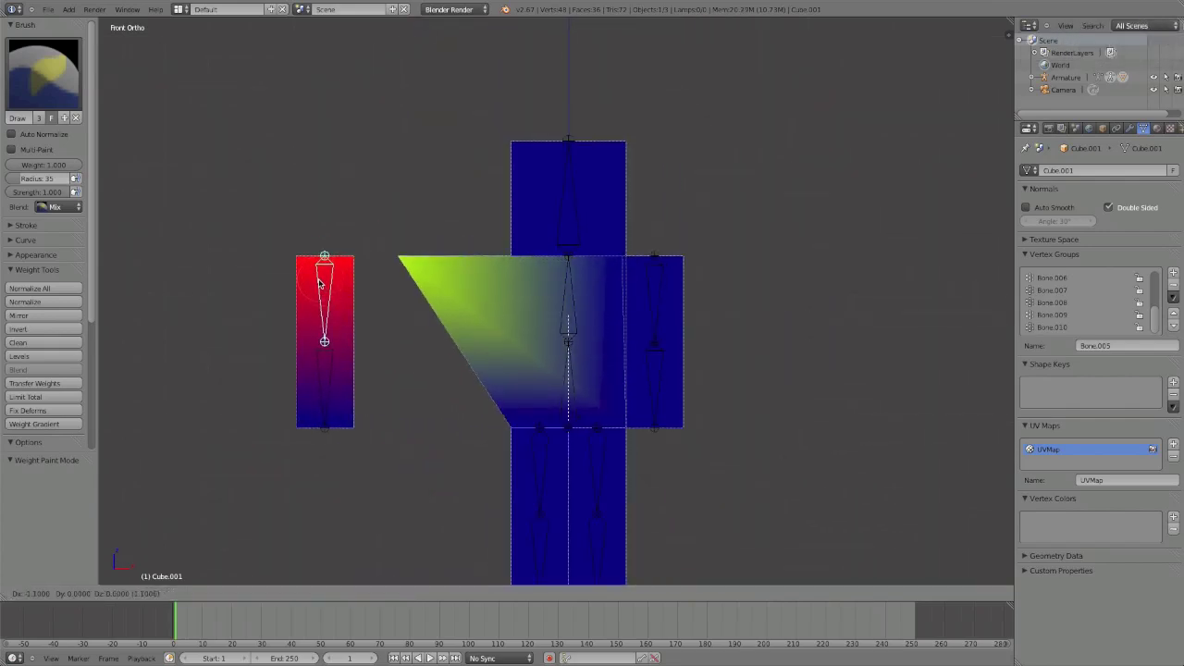
{"action": "left_click", "coordinate": [319, 278]}
Choose the Subtract brush and erase the right upper arm bone's weight from the stretched side of the torso
{"action": "left_click", "coordinate": [43, 72]}
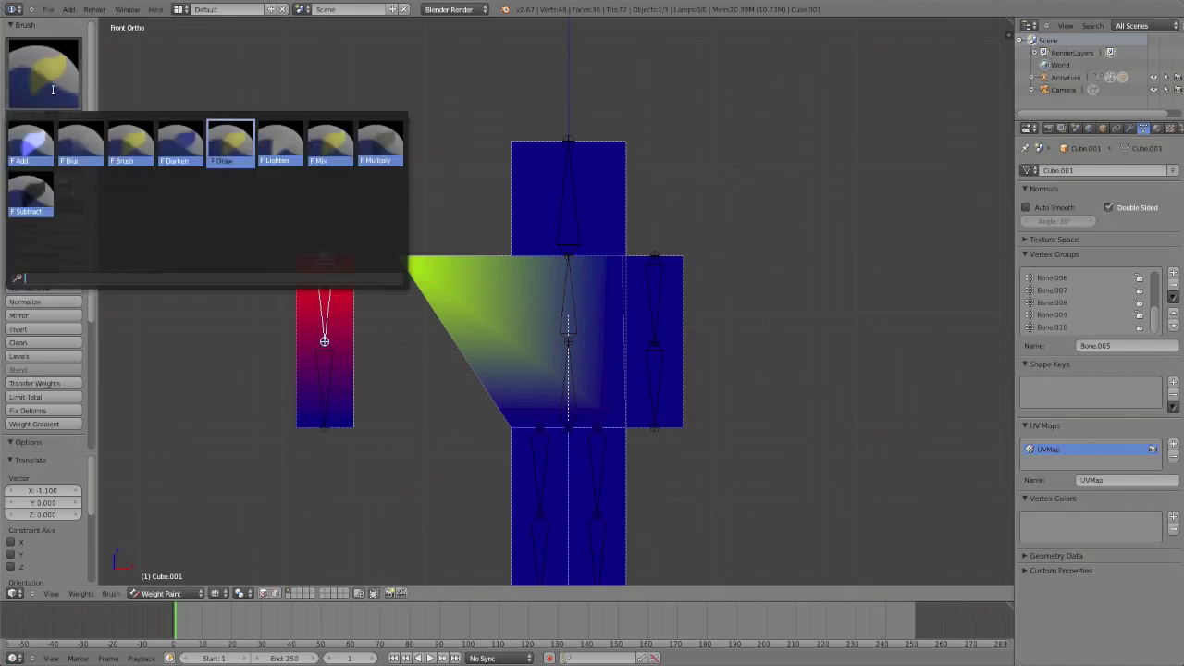
{"action": "left_click", "coordinate": [37, 190]}
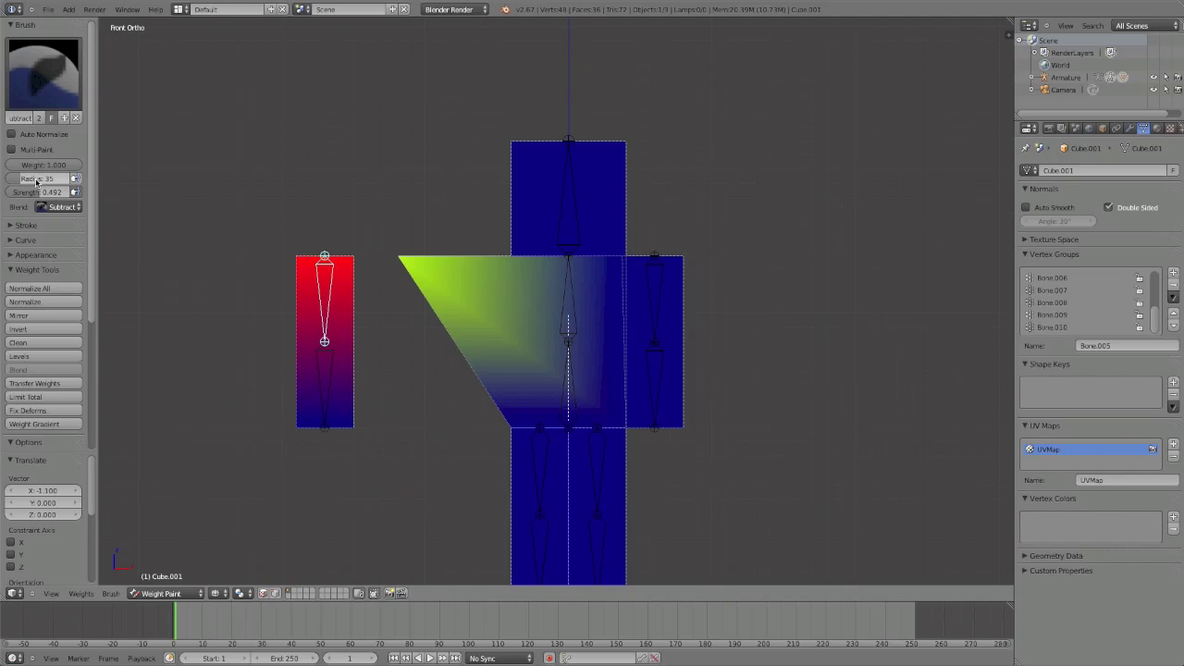
{"action": "key", "text": "f"}
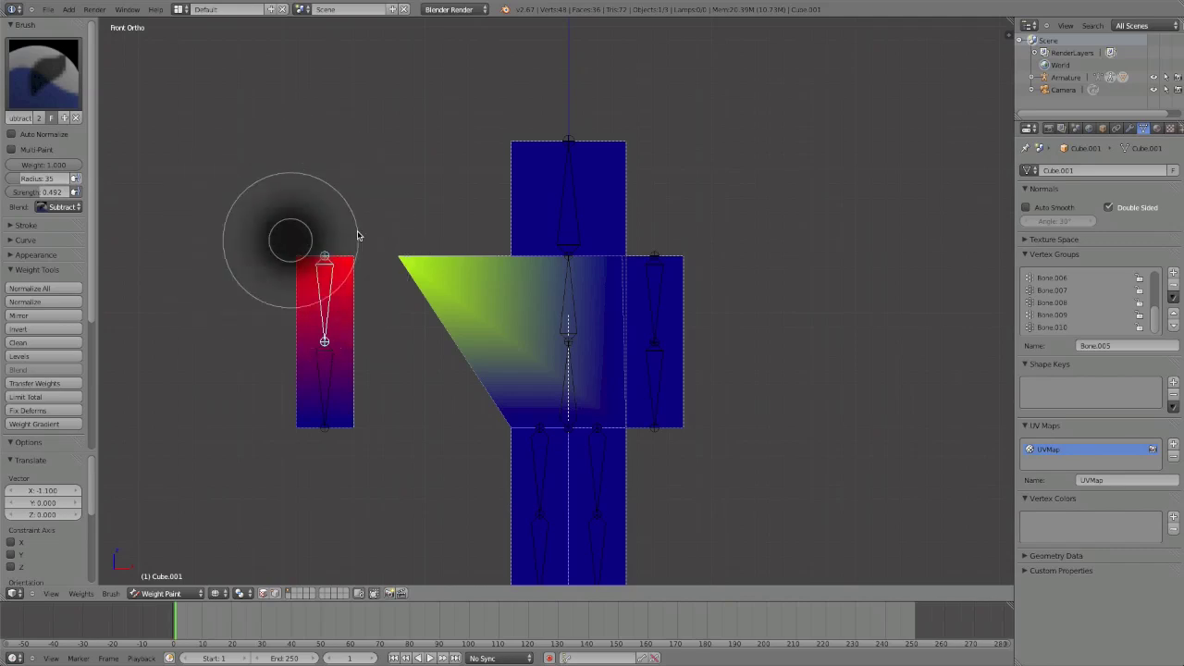
{"action": "right_click", "coordinate": [436, 232]}
{"action": "middle_click_drag", "start_coordinate": [176, 226], "coordinate": [266, 270]}
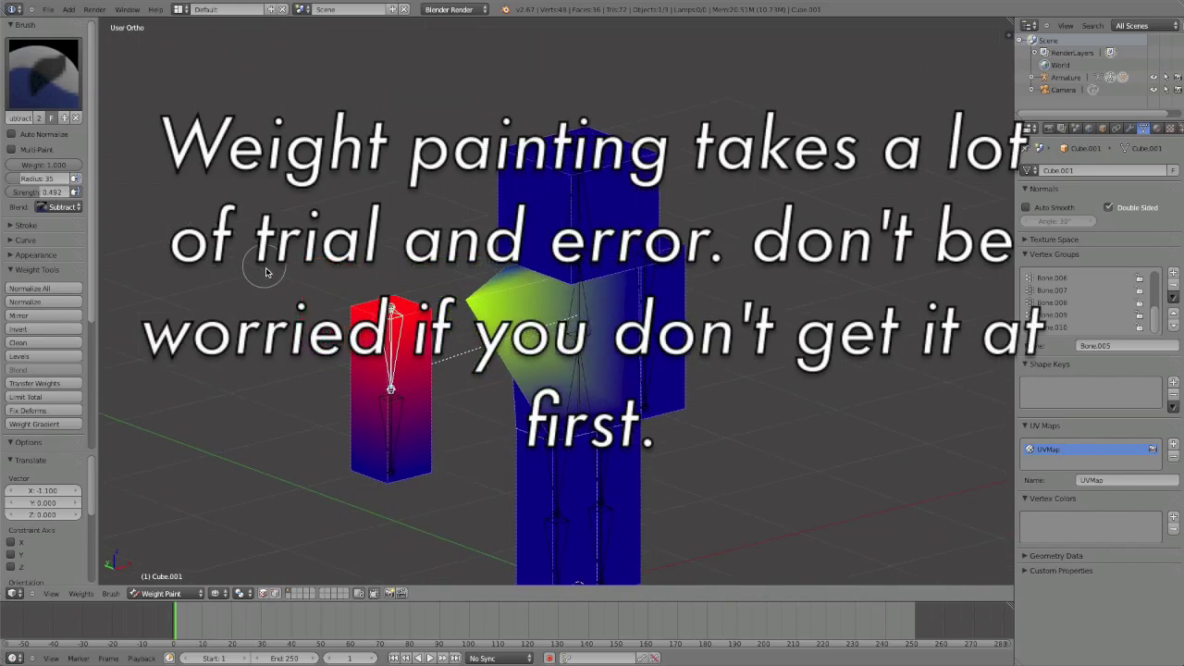
{"action": "scroll", "coordinate": [482, 384], "scroll_direction": "up", "scroll_amount": 4}
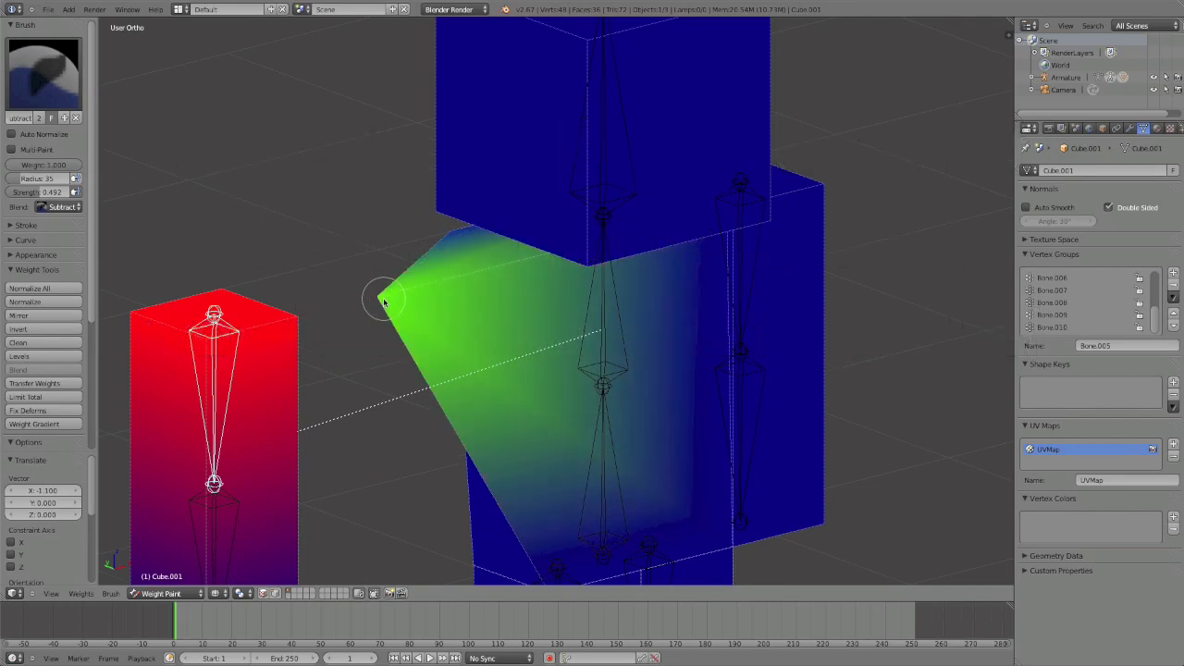
{"action": "left_click", "coordinate": [45, 84]}
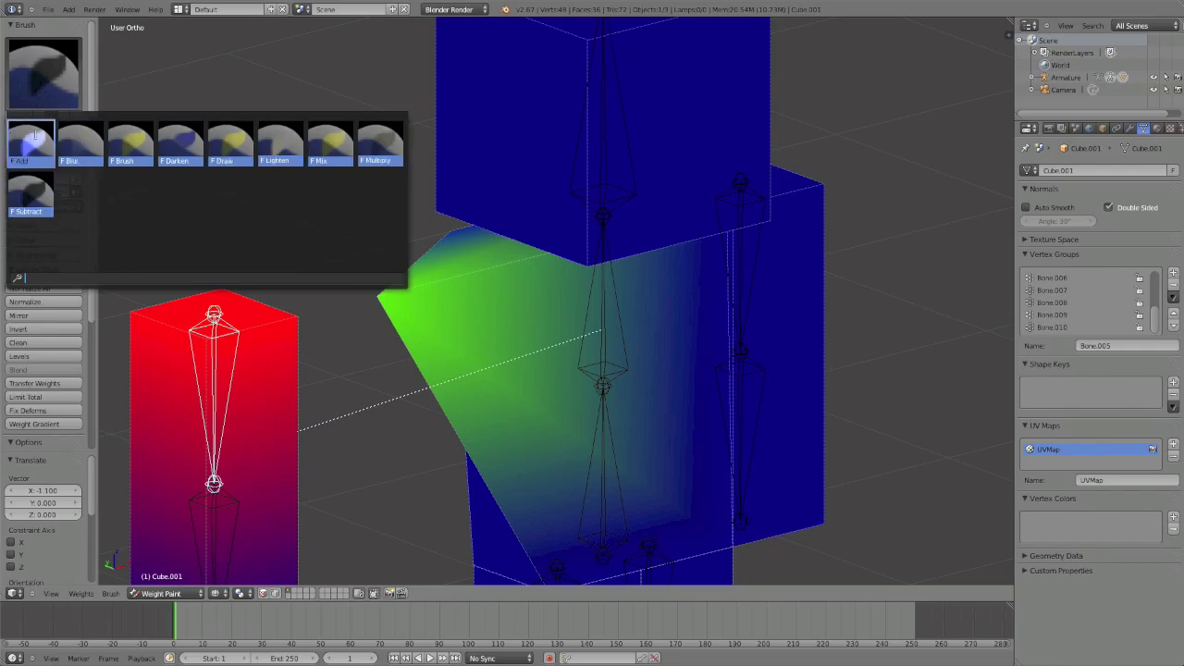
{"action": "left_click", "coordinate": [30, 192]}
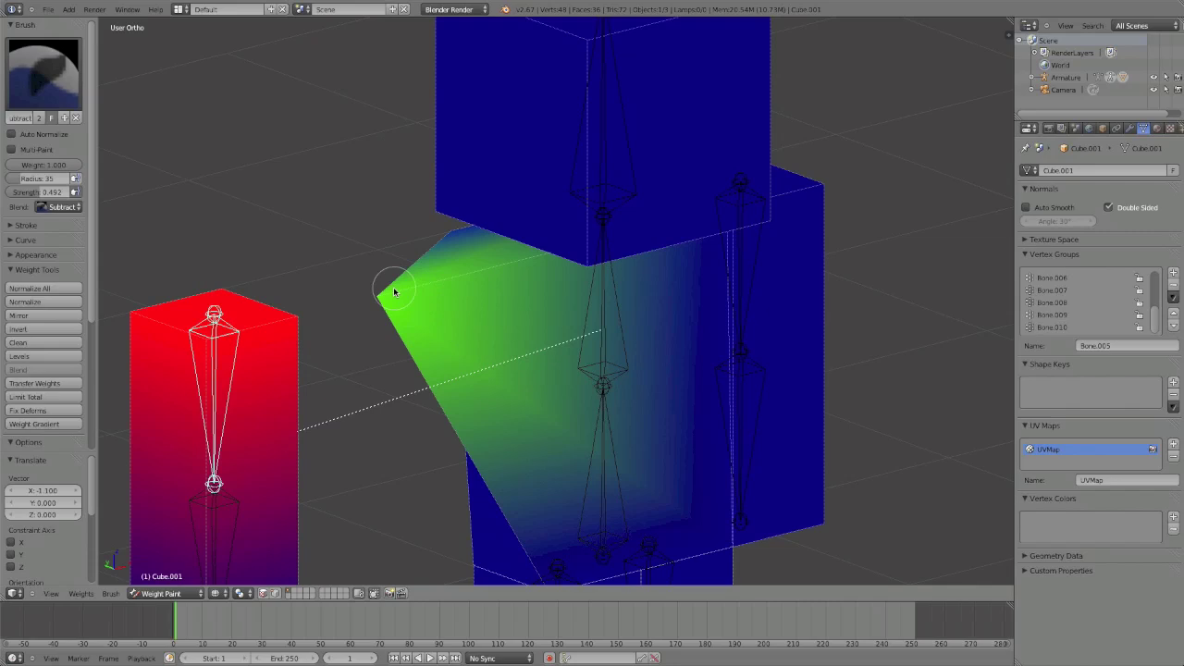
{"action": "mouse_move", "coordinate": [396, 301]}
{"action": "left_mouse_down"}
{"action": "mouse_move", "coordinate": [509, 271]}
{"action": "mouse_move", "coordinate": [461, 246]}
{"action": "left_mouse_up"}
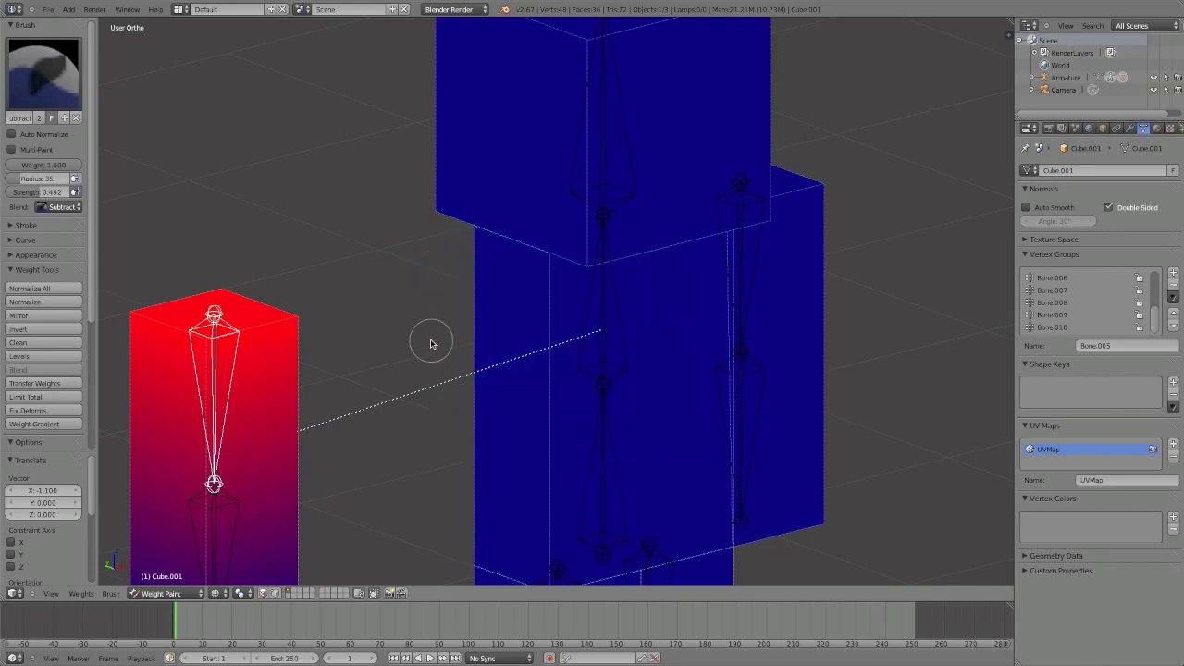
Move the right upper arm bone 1.1 units along X back against the torso
{"action": "scroll", "coordinate": [430, 344], "scroll_direction": "down", "scroll_amount": 4}
{"action": "middle_click_drag", "start_coordinate": [430, 344], "coordinate": [783, 301]}
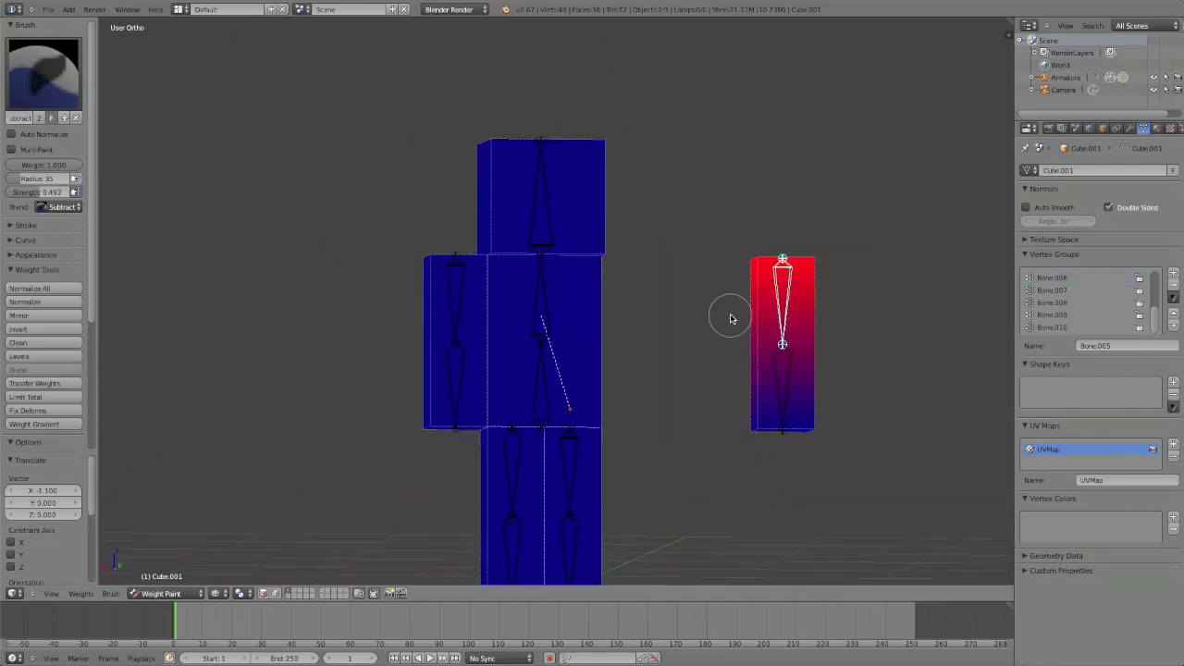
{"action": "key", "text": "KP_1"}
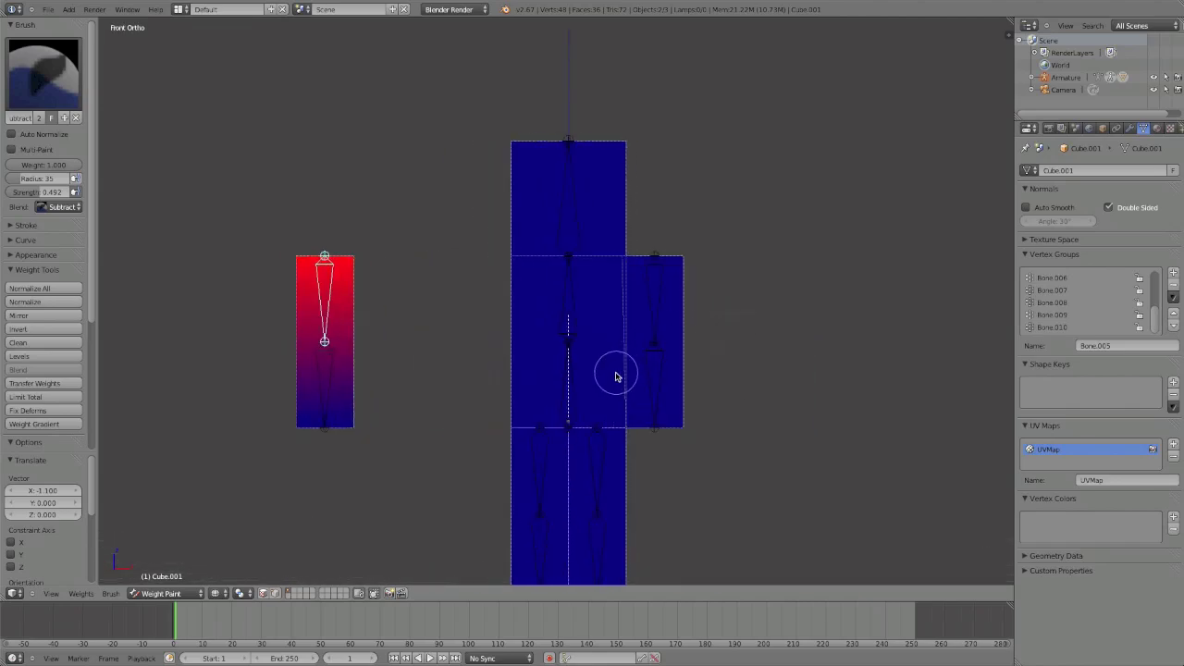
{"action": "key", "text": "g"}
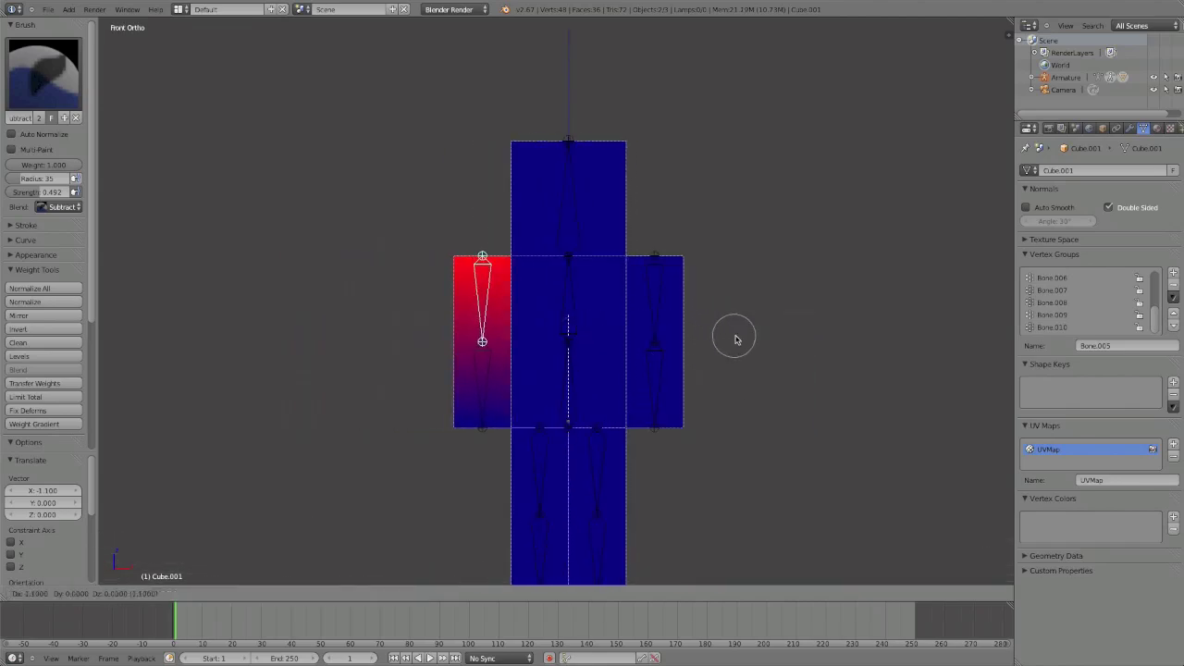
{"action": "left_click", "coordinate": [736, 339], "text": "ctrl"}
Move the left upper arm bone 1.1 units outward along X and subtract its weight from the torso
{"action": "right_click", "coordinate": [680, 302], "text": "ctrl"}
{"action": "scroll", "coordinate": [674, 314], "scroll_direction": "up", "scroll_amount": 4}
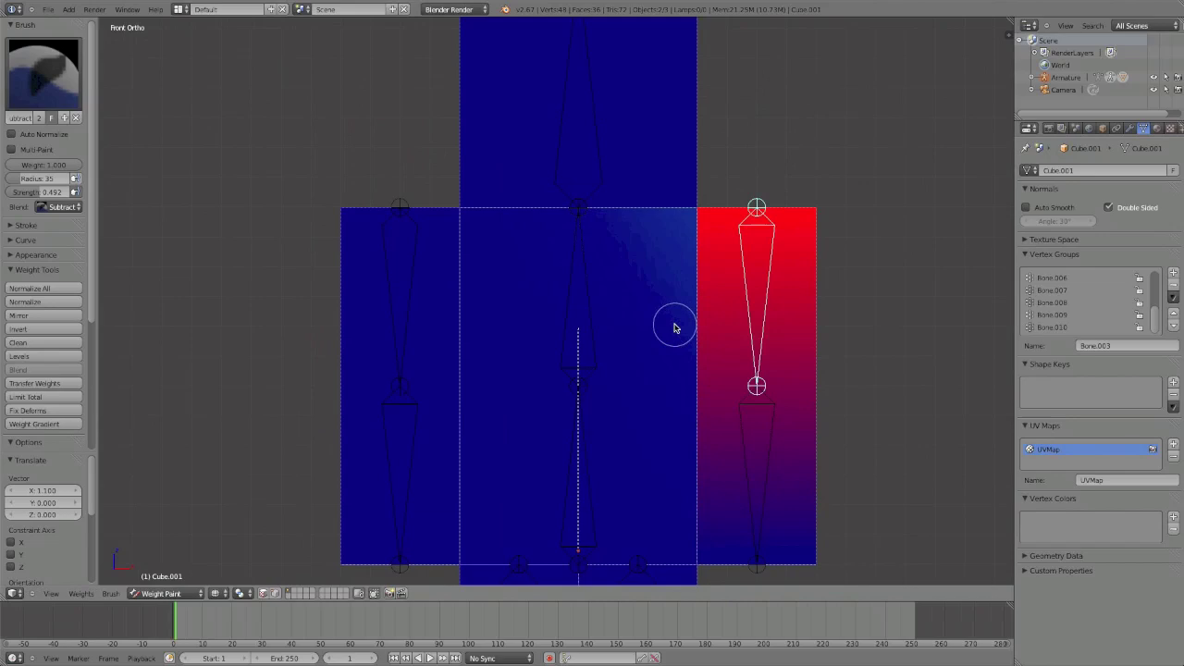
{"action": "middle_click_drag", "start_coordinate": [674, 323], "coordinate": [445, 319], "text": "shift"}
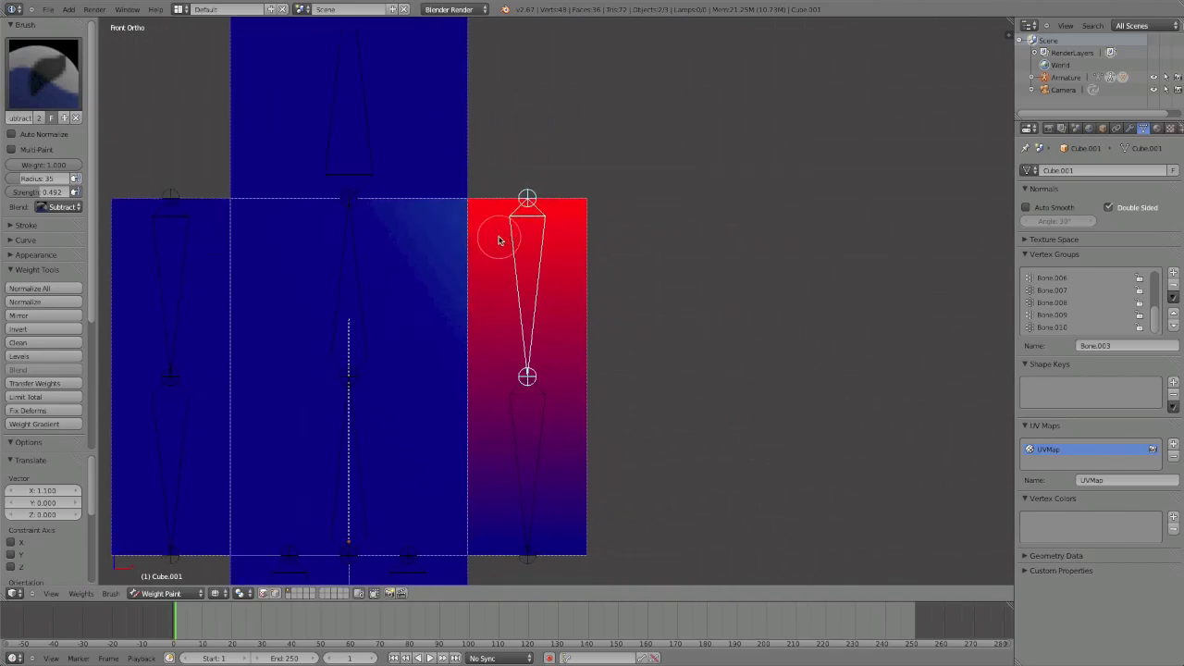
{"action": "scroll", "coordinate": [498, 241], "scroll_direction": "down", "scroll_amount": 3}
{"action": "key", "text": "g"}
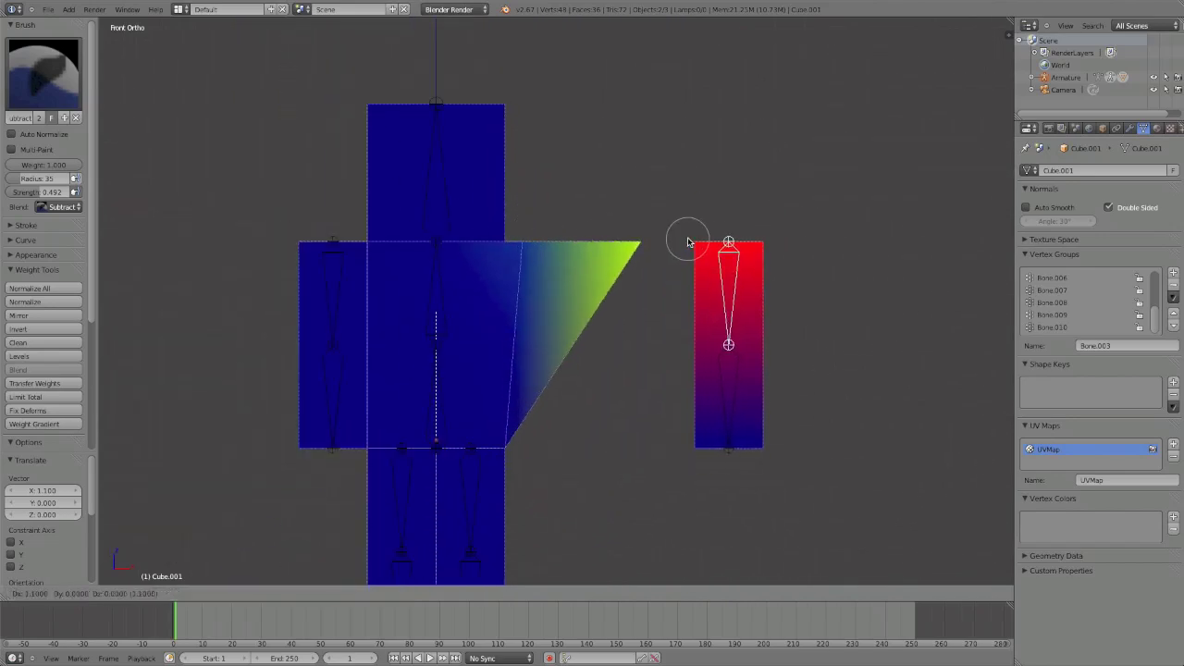
{"action": "left_click", "coordinate": [690, 239]}
{"action": "left_click_drag", "start_coordinate": [627, 250], "coordinate": [503, 253]}
{"action": "mouse_move", "coordinate": [503, 254]}
{"action": "middle_mouse_down"}
{"action": "mouse_move", "coordinate": [506, 292]}
{"action": "mouse_move", "coordinate": [476, 158]}
{"action": "mouse_move", "coordinate": [306, 256]}
{"action": "mouse_move", "coordinate": [383, 415]}
{"action": "mouse_move", "coordinate": [440, 322]}
{"action": "middle_mouse_up"}
Examine the weights of the spine, head and left forearm bones to see which mesh parts they influence
{"action": "right_click", "coordinate": [445, 322]}
{"action": "right_click", "coordinate": [456, 209]}
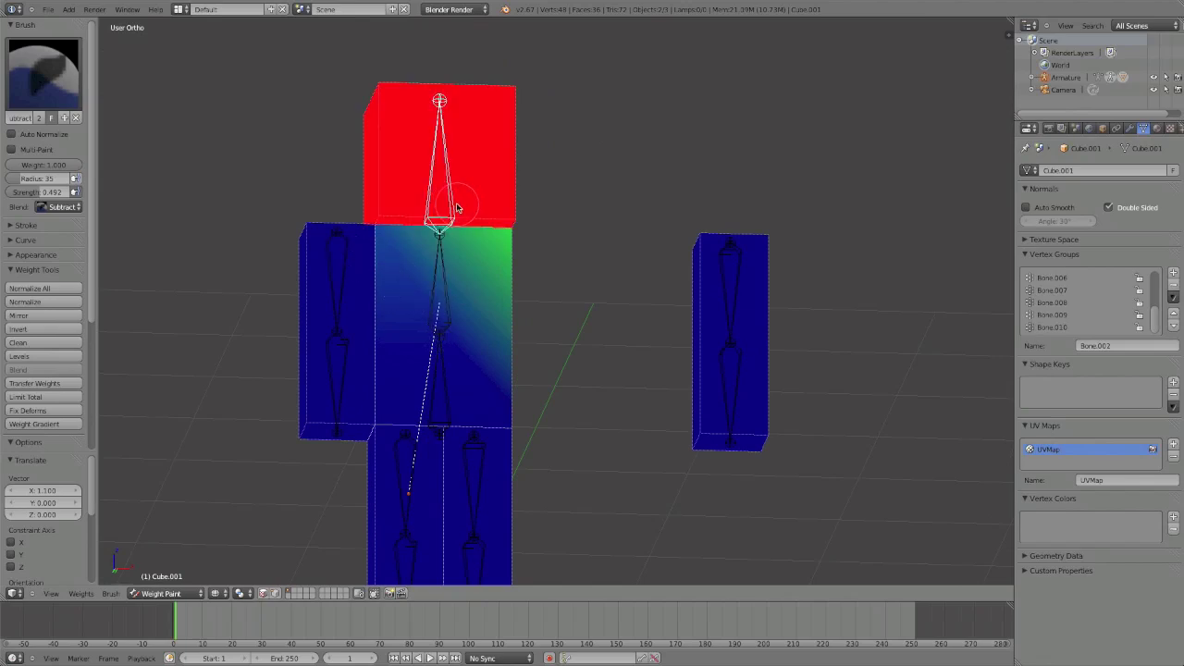
{"action": "key", "text": "KP_1"}
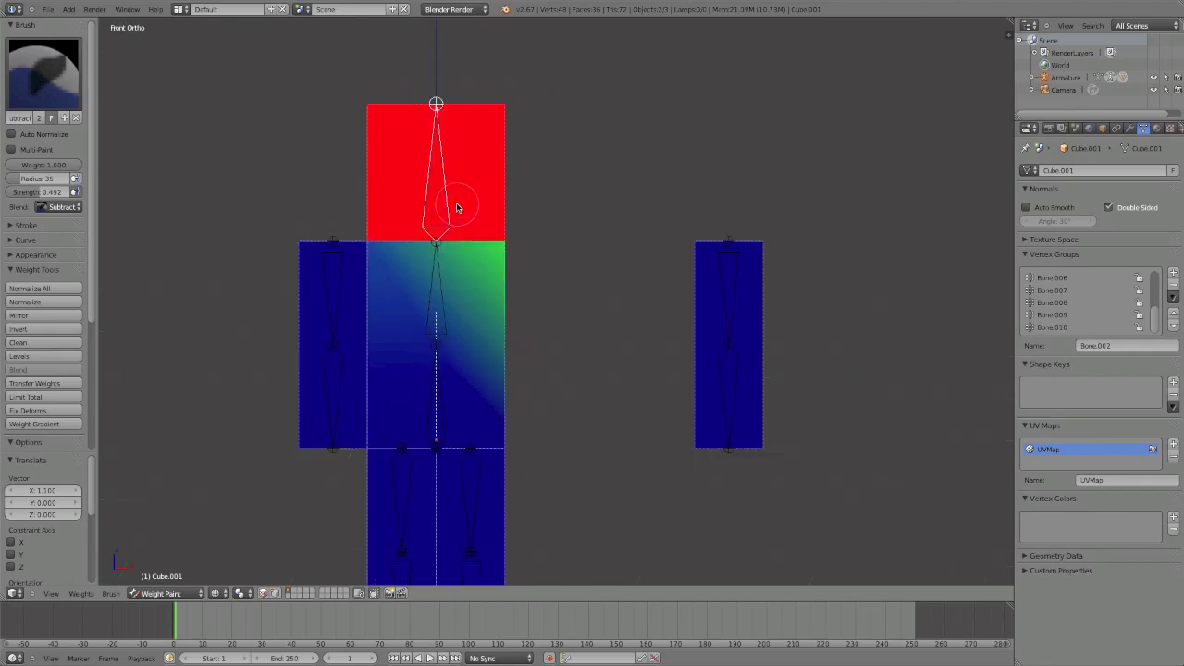
{"action": "right_click", "coordinate": [325, 207]}
{"action": "middle_click_drag", "start_coordinate": [324, 207], "coordinate": [662, 371]}
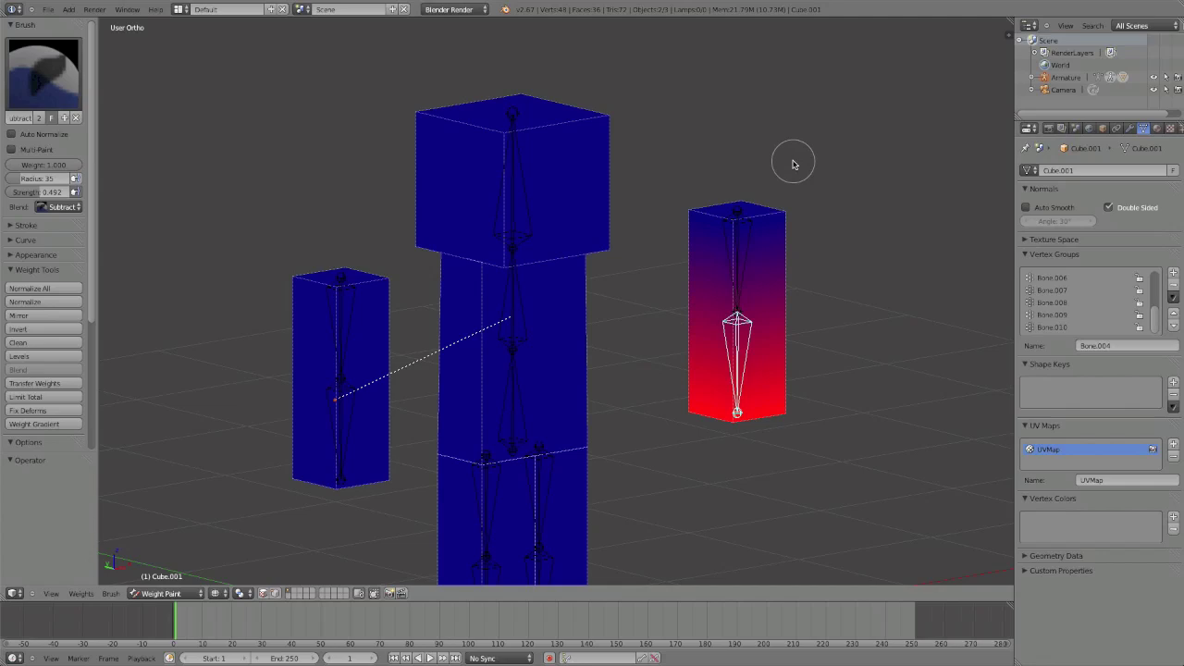
Try trackball rotations of the left upper arm bone to test whether the arm moves separately from the torso
{"action": "right_click", "coordinate": [746, 253]}
{"action": "key", "text": "r"}
{"action": "key", "text": "r"}
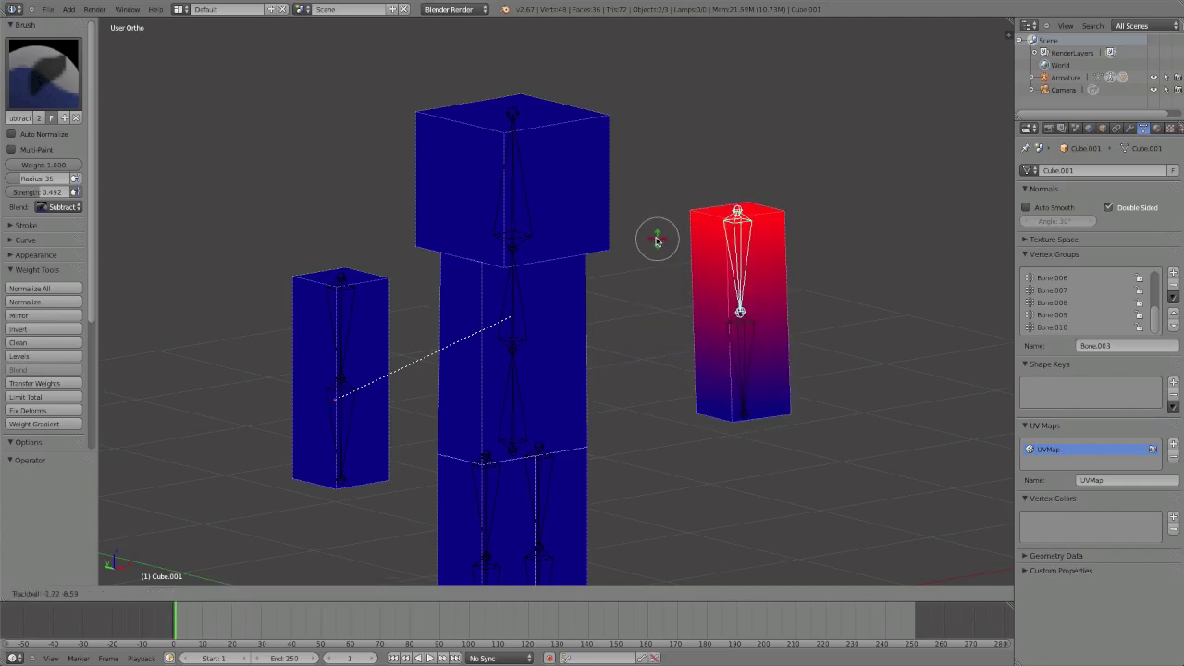
{"action": "right_click", "coordinate": [692, 257]}
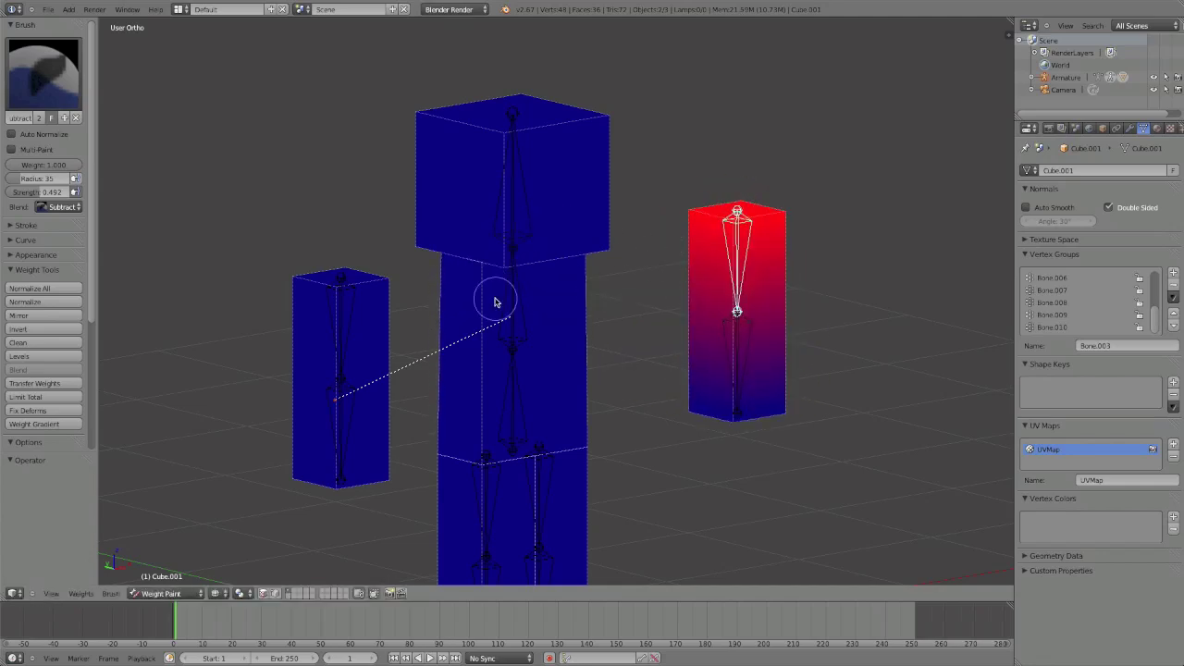
{"action": "middle_click_drag", "start_coordinate": [495, 300], "coordinate": [598, 280]}
{"action": "scroll", "coordinate": [598, 280], "scroll_direction": "up", "scroll_amount": 4}
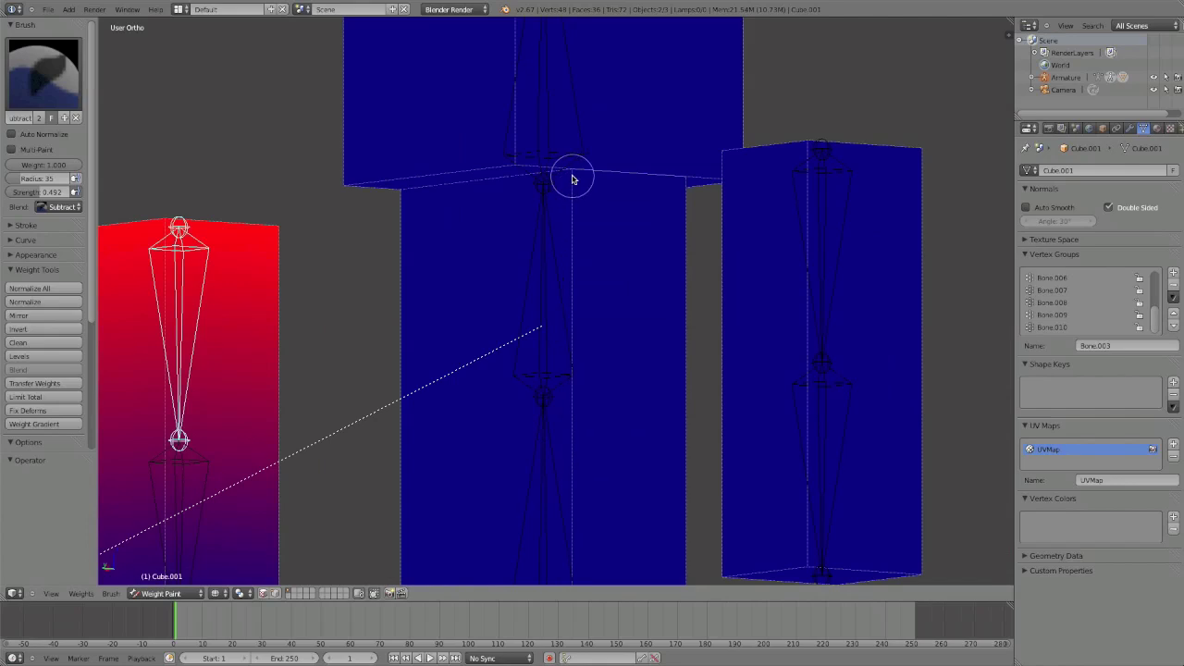
{"action": "key", "text": "r"}
{"action": "key", "text": "r"}
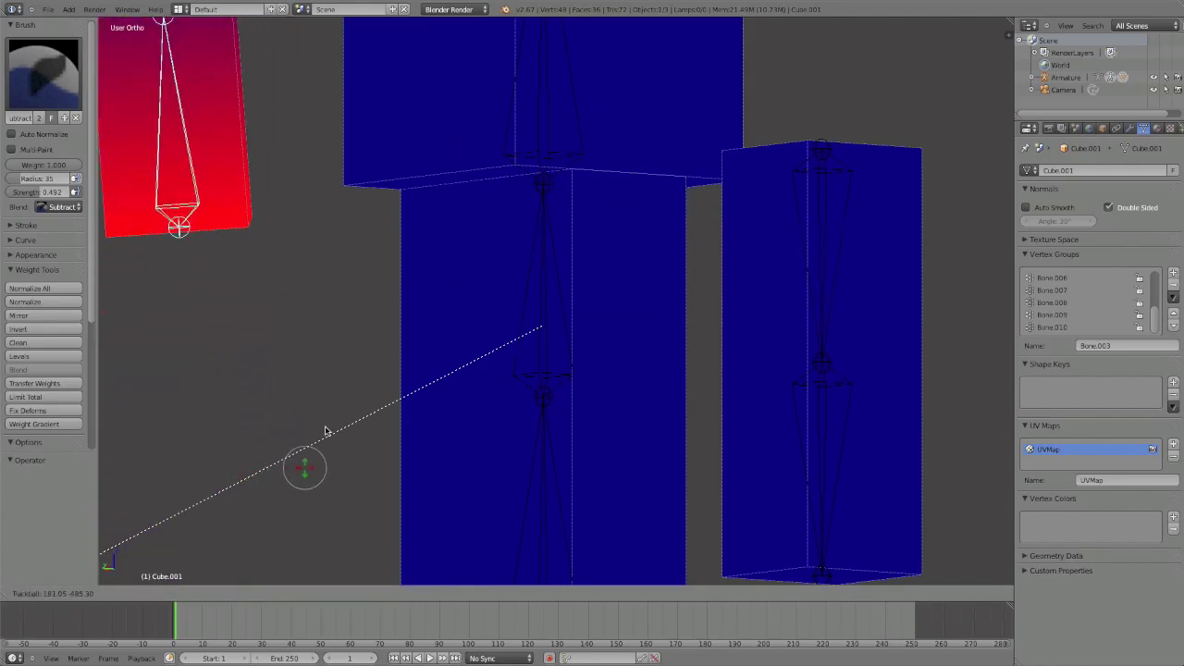
{"action": "key", "text": "Escape"}
Select the lower spine bone and subtract its weight from the upper legs
{"action": "scroll", "coordinate": [325, 394], "scroll_direction": "down", "scroll_amount": 3}
{"action": "mouse_move", "coordinate": [325, 394]}
{"action": "middle_mouse_down"}
{"action": "mouse_move", "coordinate": [393, 411]}
{"action": "mouse_move", "coordinate": [406, 390]}
{"action": "mouse_move", "coordinate": [319, 412]}
{"action": "middle_mouse_up"}
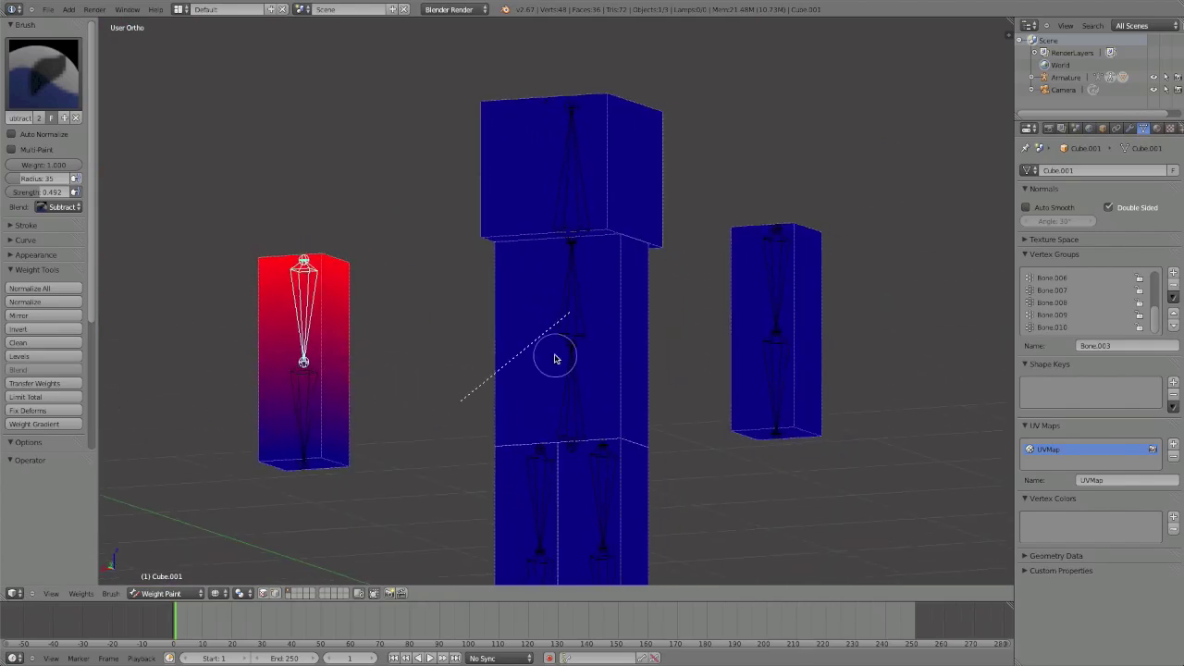
{"action": "right_click", "coordinate": [563, 400]}
{"action": "scroll", "coordinate": [564, 411], "scroll_direction": "down", "scroll_amount": 2}
{"action": "middle_click_drag", "start_coordinate": [545, 445], "coordinate": [592, 432]}
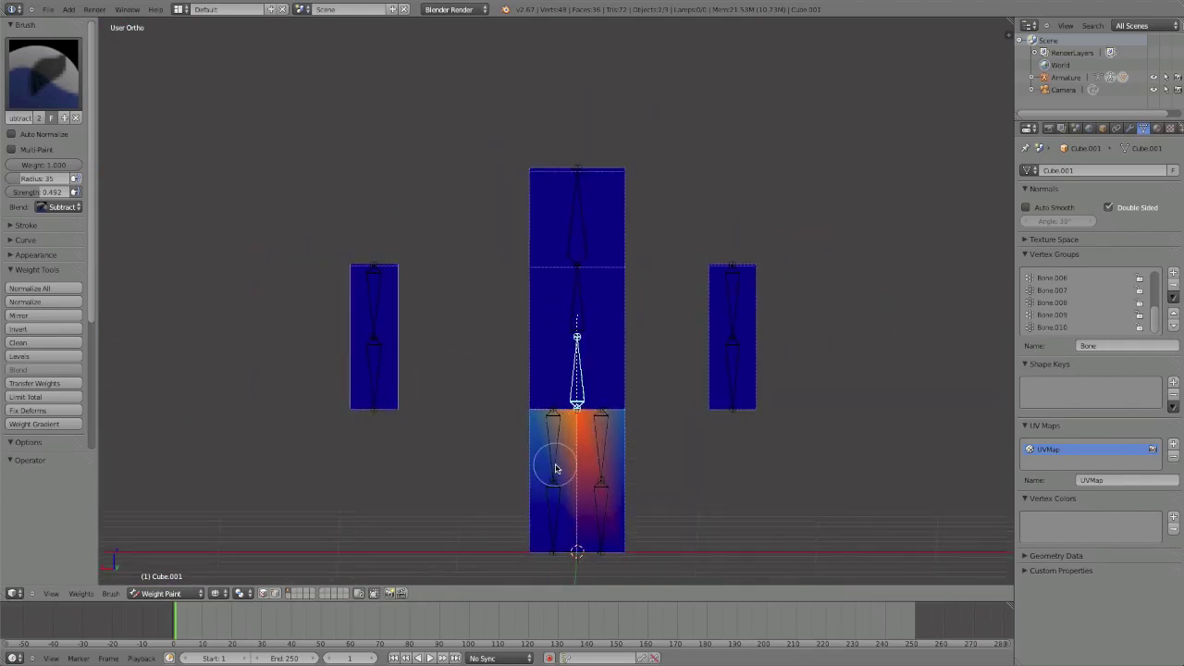
{"action": "left_click_drag", "start_coordinate": [570, 439], "coordinate": [578, 421]}
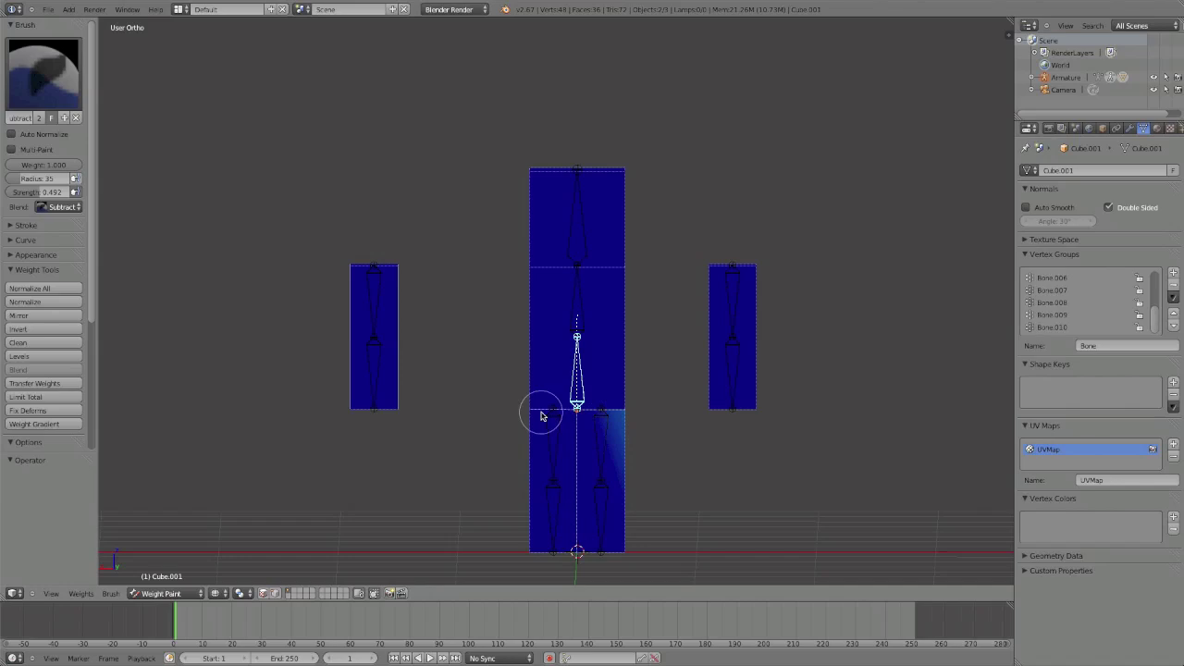
{"action": "middle_click_drag", "start_coordinate": [601, 425], "coordinate": [674, 424]}
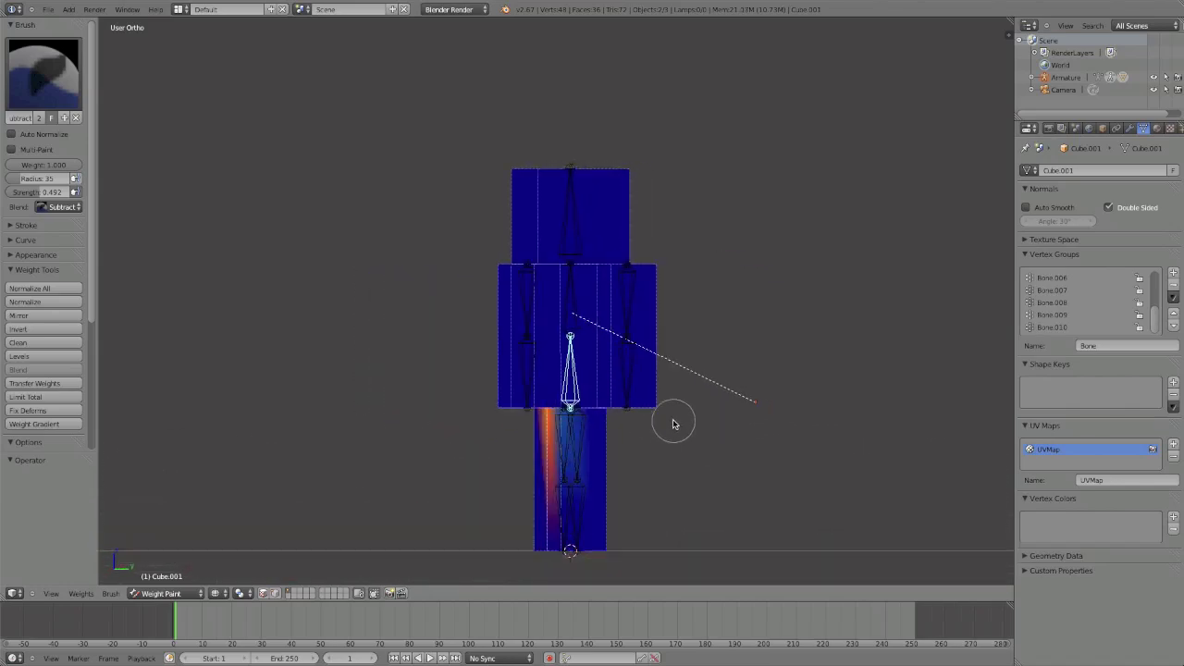
Try trackball rotations of the lower spine bone to test how the torso and head follow it
{"action": "middle_click_drag", "start_coordinate": [550, 419], "coordinate": [569, 468]}
{"action": "scroll", "coordinate": [608, 422], "scroll_direction": "up", "scroll_amount": 5}
{"action": "key", "text": "r"}
{"action": "key", "text": "r"}
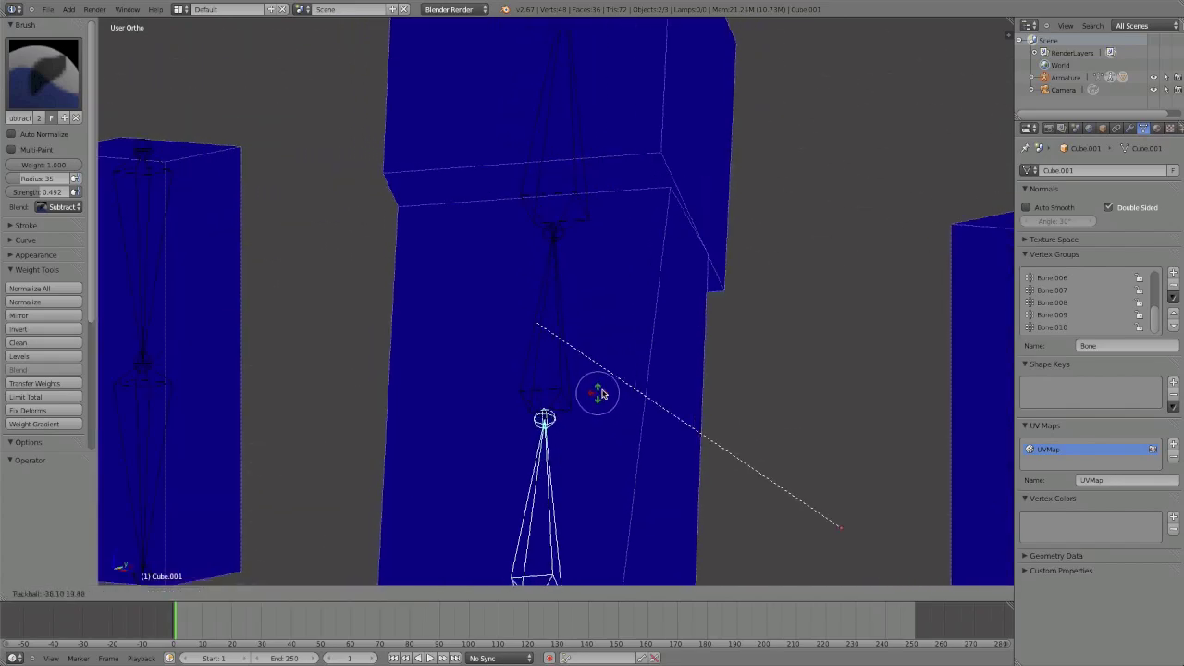
{"action": "right_click", "coordinate": [646, 429]}
{"action": "scroll", "coordinate": [595, 457], "scroll_direction": "down", "scroll_amount": 2}
{"action": "key", "text": "r"}
{"action": "key", "text": "r"}
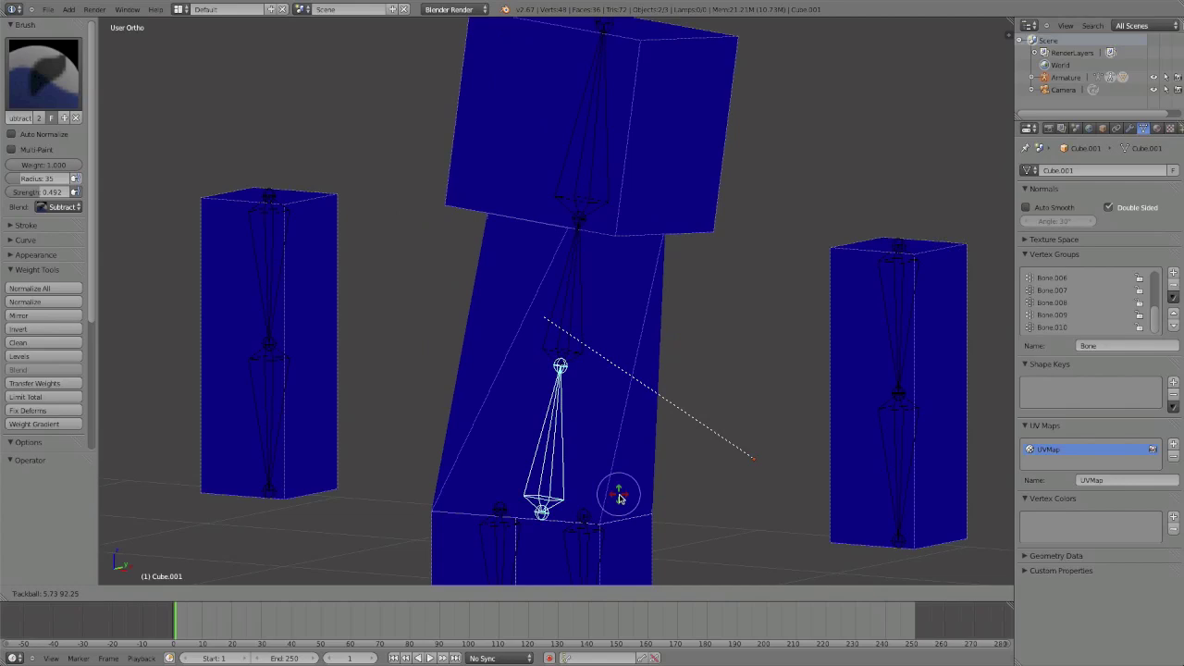
{"action": "right_click", "coordinate": [641, 504]}
Examine the weights of the head and arm bones, then view the character from the front
{"action": "scroll", "coordinate": [639, 504], "scroll_direction": "down", "scroll_amount": 4}
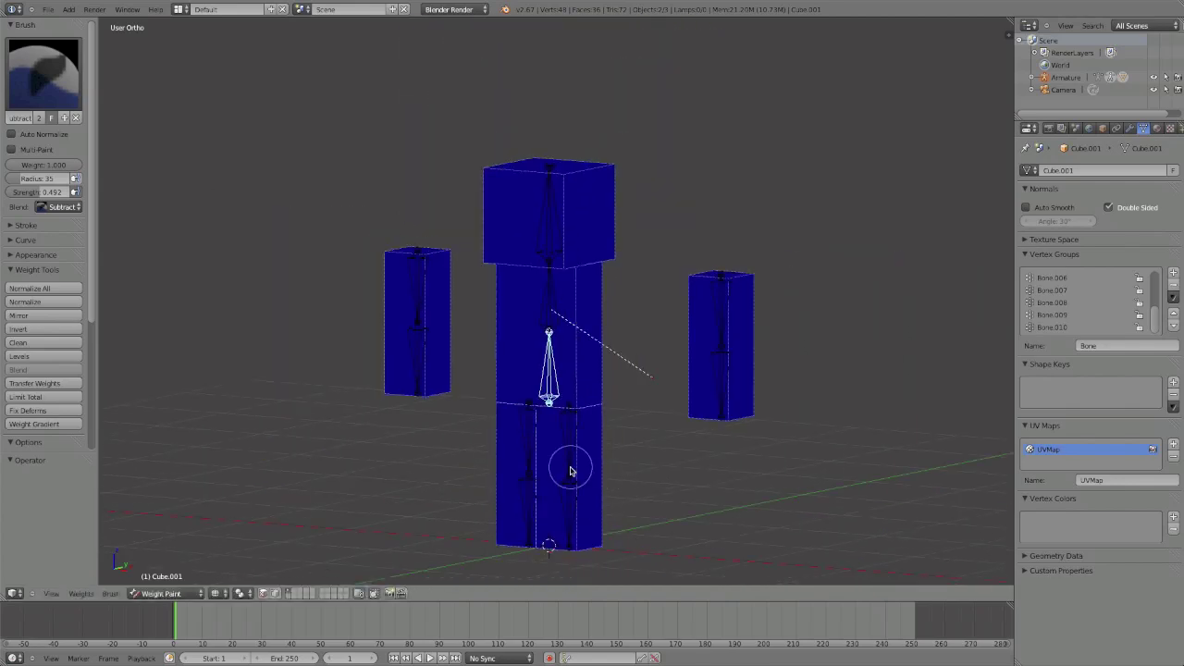
{"action": "middle_click_drag", "start_coordinate": [571, 472], "coordinate": [626, 396]}
{"action": "right_click", "coordinate": [533, 223], "text": "ctrl"}
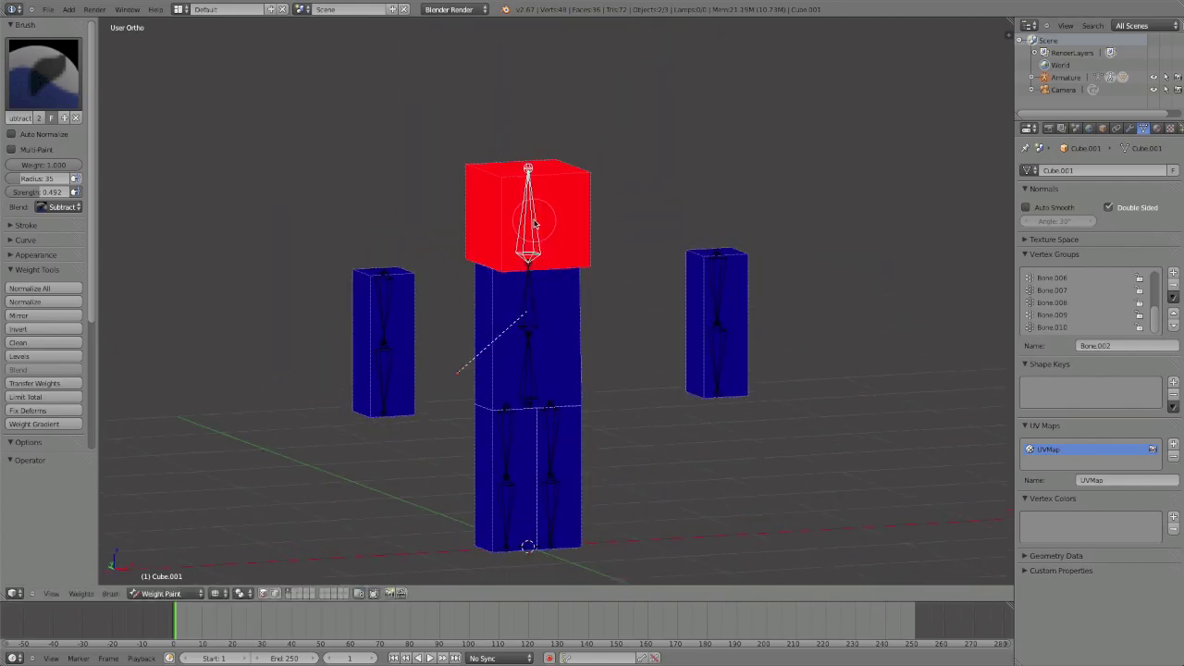
{"action": "right_click", "coordinate": [395, 304], "text": "ctrl"}
{"action": "key", "text": "KP_1"}
Select the upper leg bone on the +X side and move it 0.6 along X, away from the torso's centre
{"action": "right_click", "coordinate": [545, 443], "text": "ctrl"}
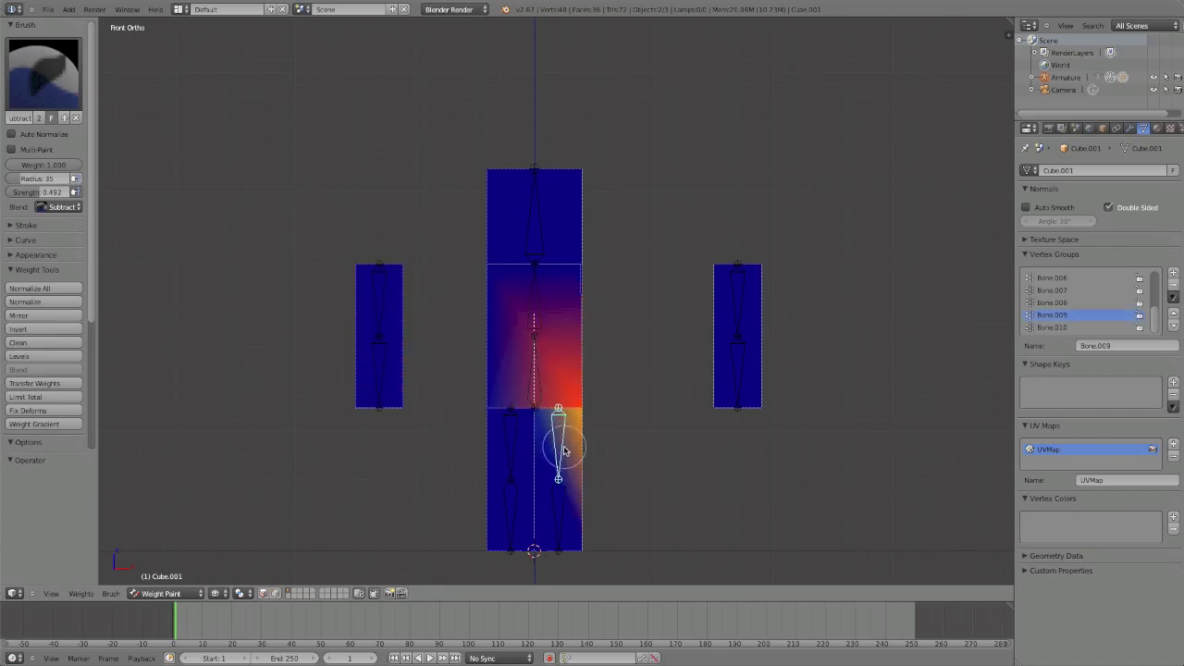
{"action": "scroll", "coordinate": [546, 416], "scroll_direction": "up", "scroll_amount": 5}
{"action": "scroll", "coordinate": [537, 404], "scroll_direction": "down", "scroll_amount": 4}
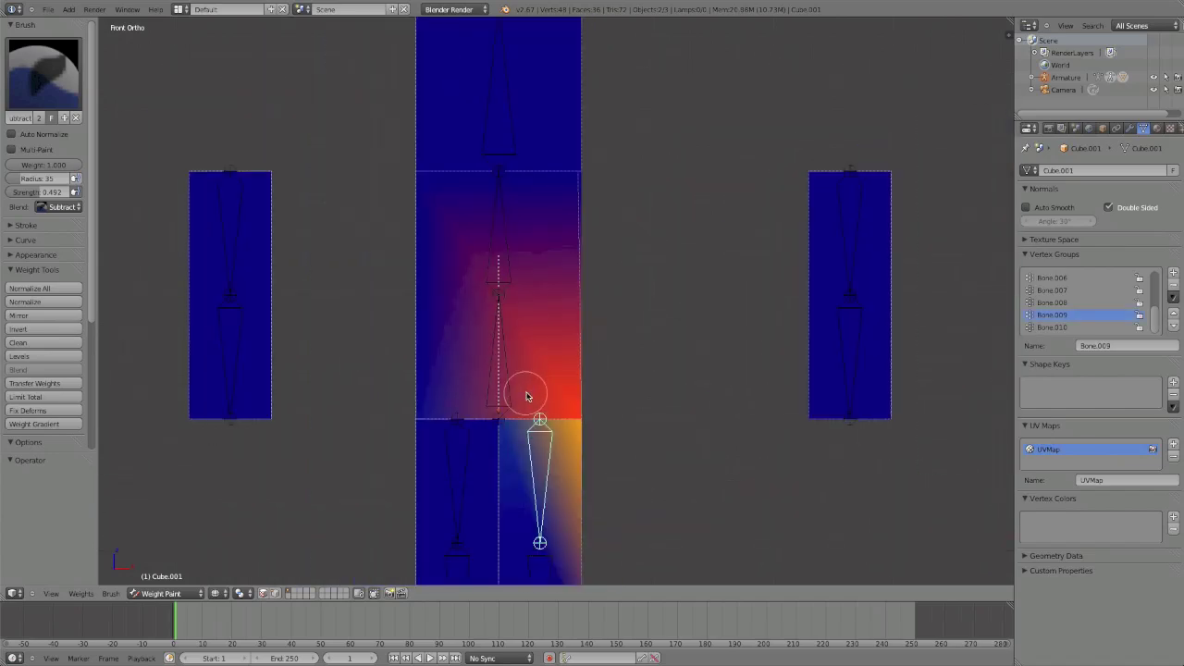
{"action": "key", "text": "g"}
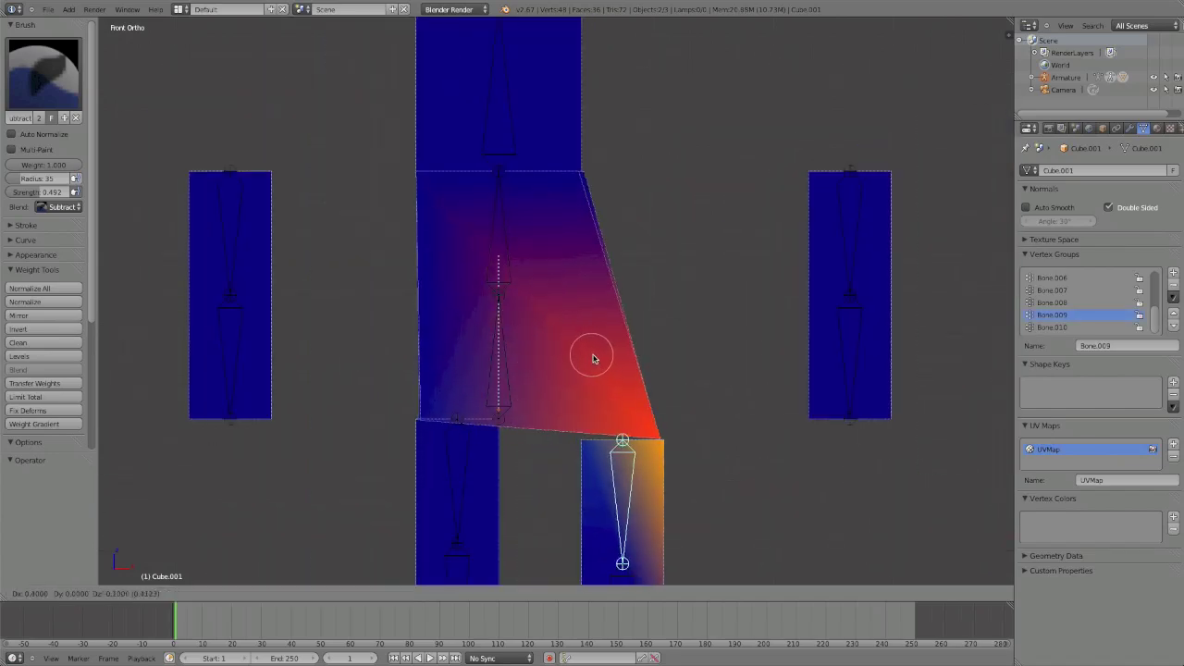
{"action": "left_click", "coordinate": [645, 324]}
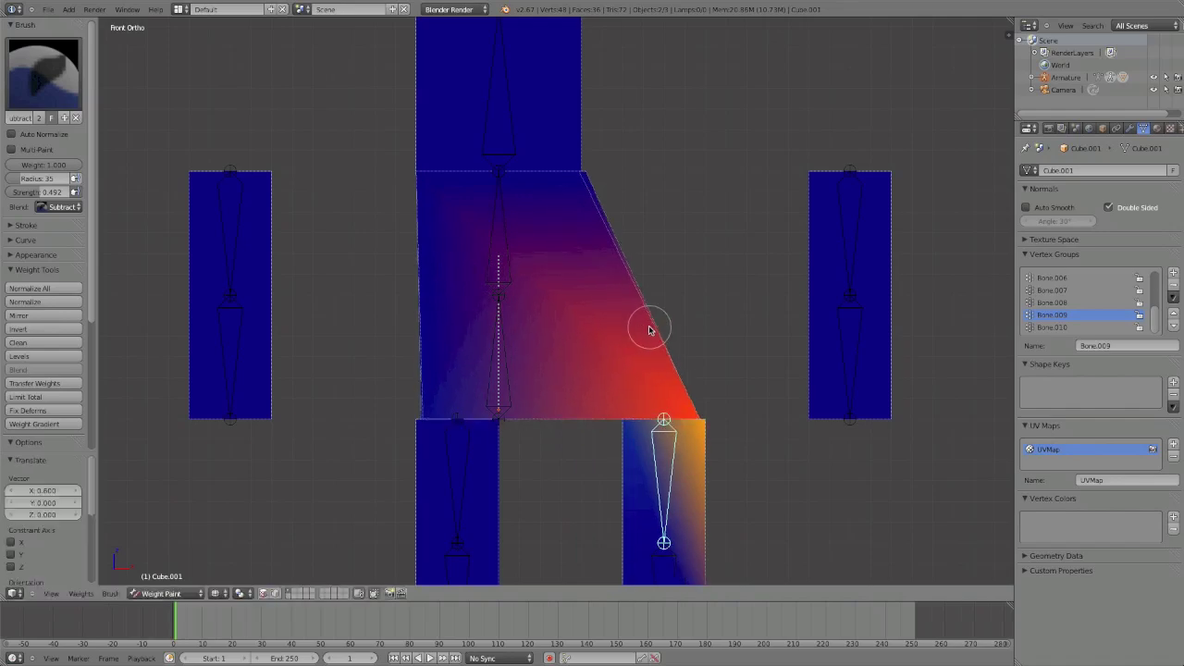
Subtract the +X-side upper leg bone's weight from the lower edge and outer corner of the torso
{"action": "scroll", "coordinate": [571, 398], "scroll_direction": "up", "scroll_amount": 3}
{"action": "middle_click_drag", "start_coordinate": [571, 398], "coordinate": [705, 427]}
{"action": "left_click_drag", "start_coordinate": [705, 427], "coordinate": [681, 423]}
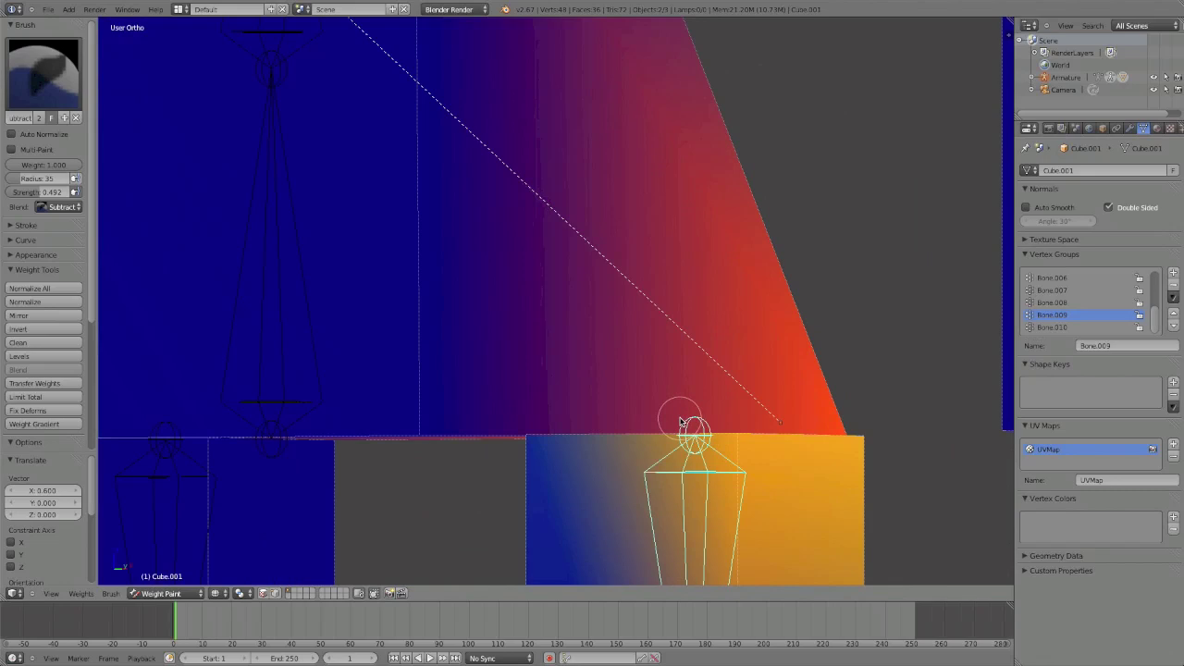
{"action": "left_click", "coordinate": [844, 432]}
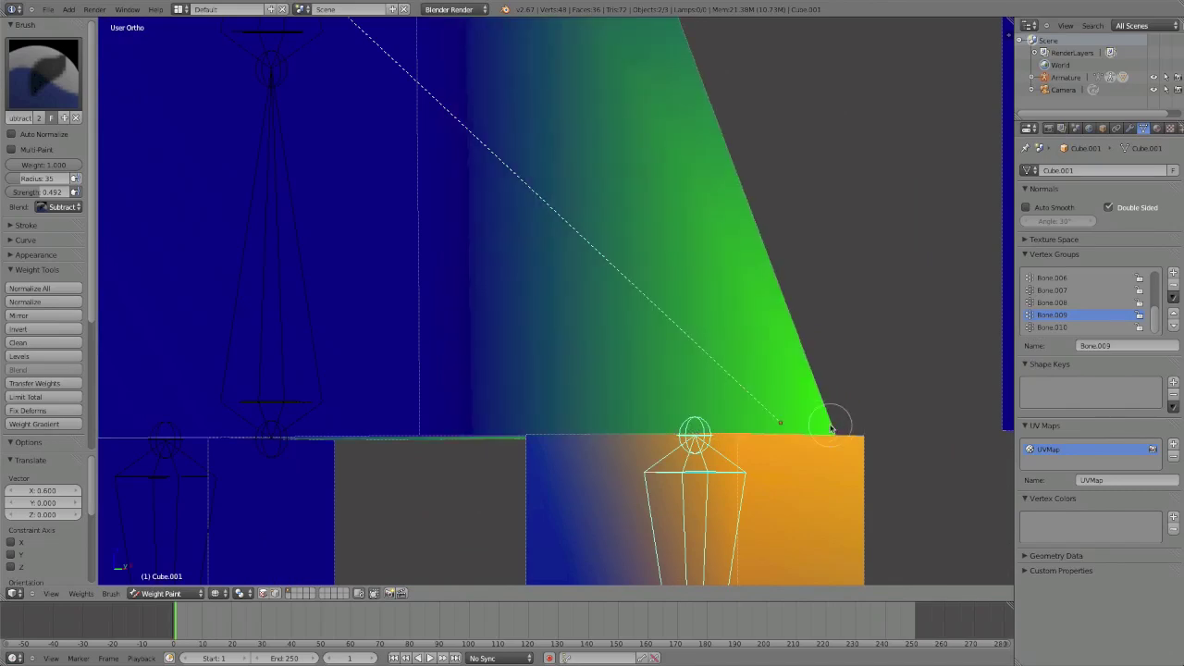
{"action": "left_click_drag", "start_coordinate": [831, 429], "coordinate": [808, 430]}
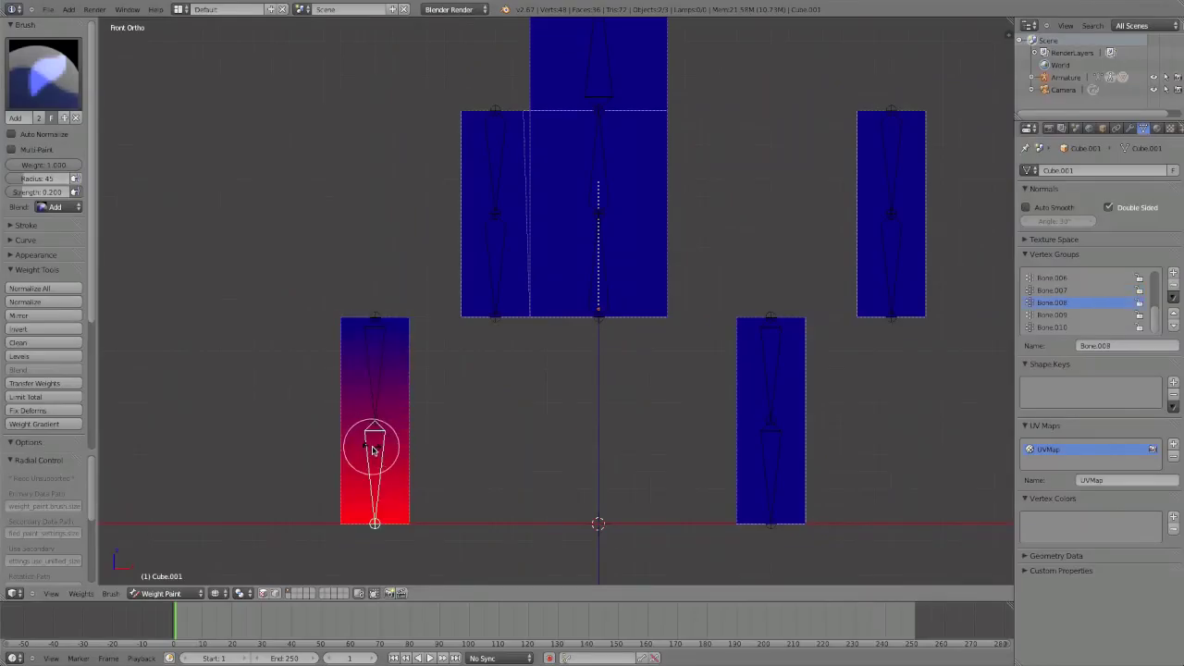
Try rotating the lower leg bone on the -X side to test how the shin deforms
{"action": "key", "text": "r"}
{"action": "right_click", "coordinate": [403, 451]}
{"action": "scroll", "coordinate": [376, 452], "scroll_direction": "down", "scroll_amount": 1}
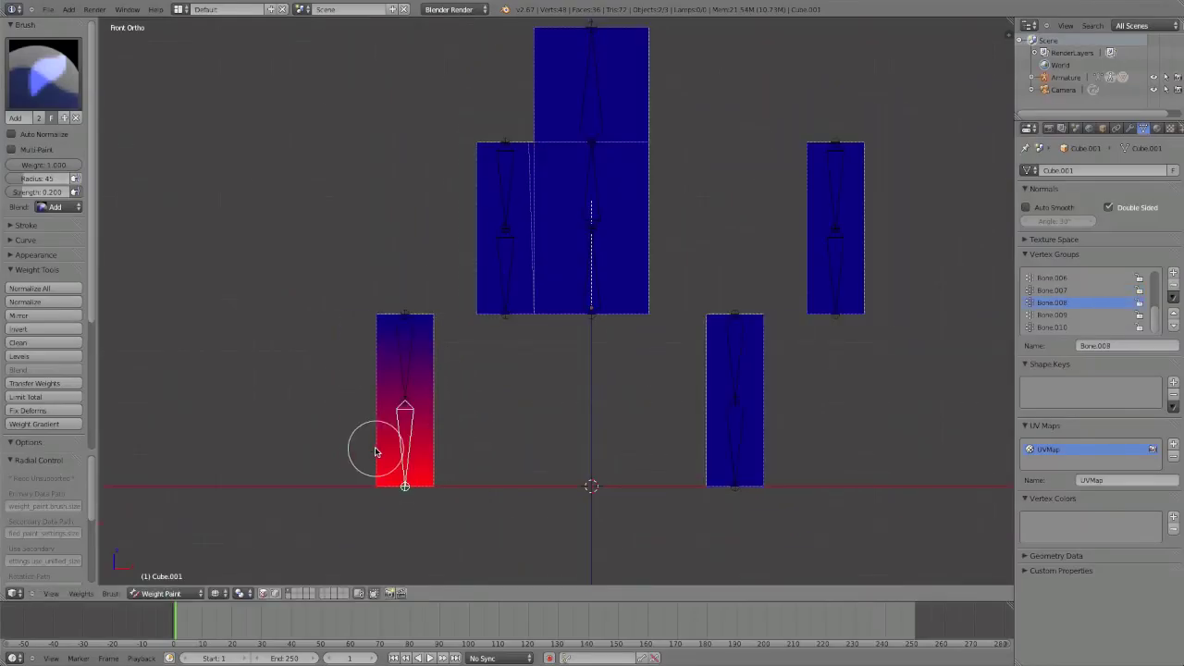
{"action": "key", "text": "r"}
{"action": "right_click", "coordinate": [425, 446]}
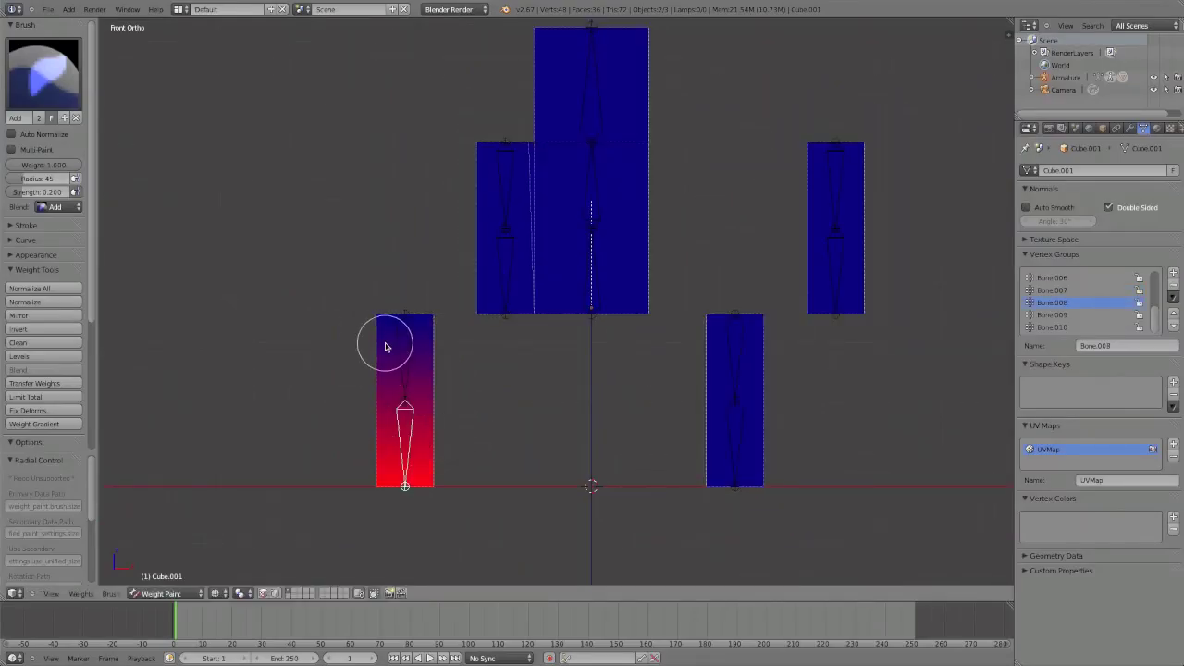
Select the upper leg bone on the -X side and subtract its weight from the torso's upper outer edge
{"action": "right_click", "coordinate": [401, 351]}
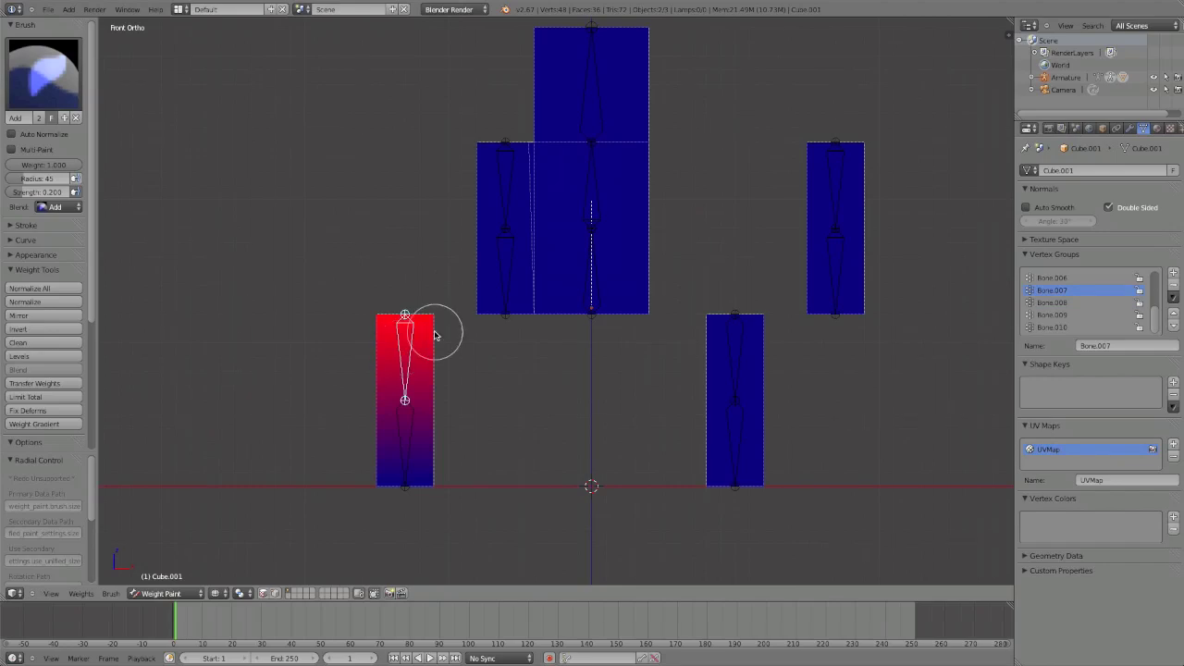
{"action": "left_click_drag", "start_coordinate": [528, 156], "coordinate": [544, 158]}
{"action": "left_click", "coordinate": [43, 69]}
{"action": "left_click", "coordinate": [204, 118]}
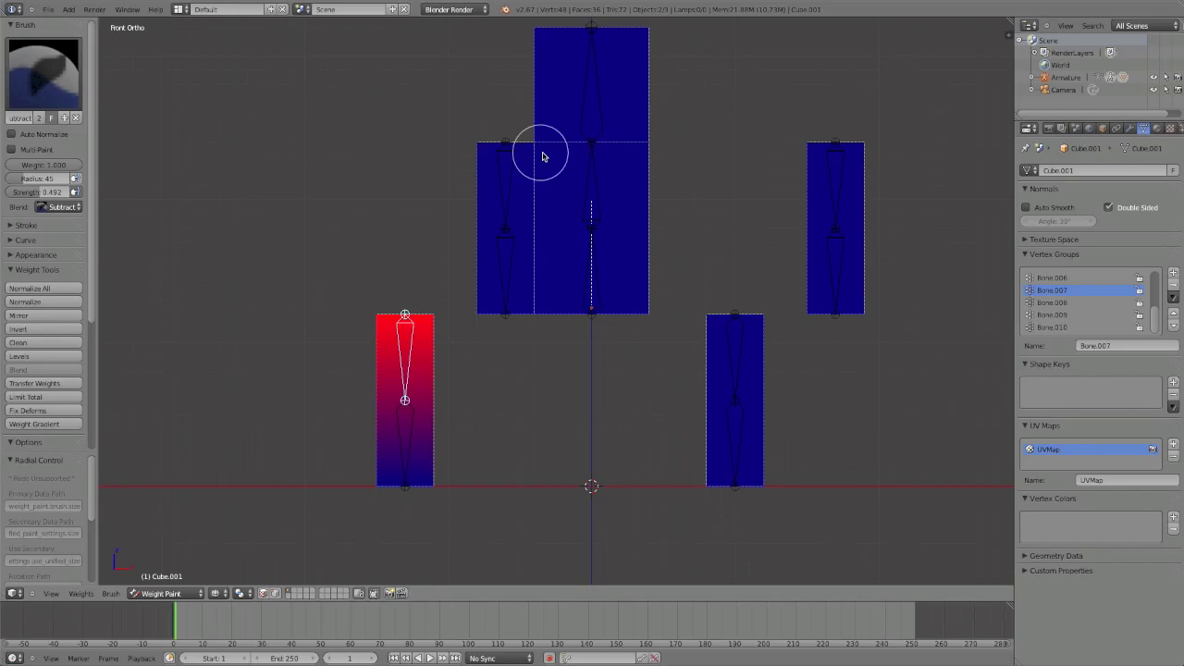
Move both upper leg bones back under the torso, the -X one by 1.1 and the +X one by -0.8 along X
{"action": "scroll", "coordinate": [523, 171], "scroll_direction": "down", "scroll_amount": 1}
{"action": "middle_click_drag", "start_coordinate": [431, 381], "coordinate": [403, 384], "text": "shift"}
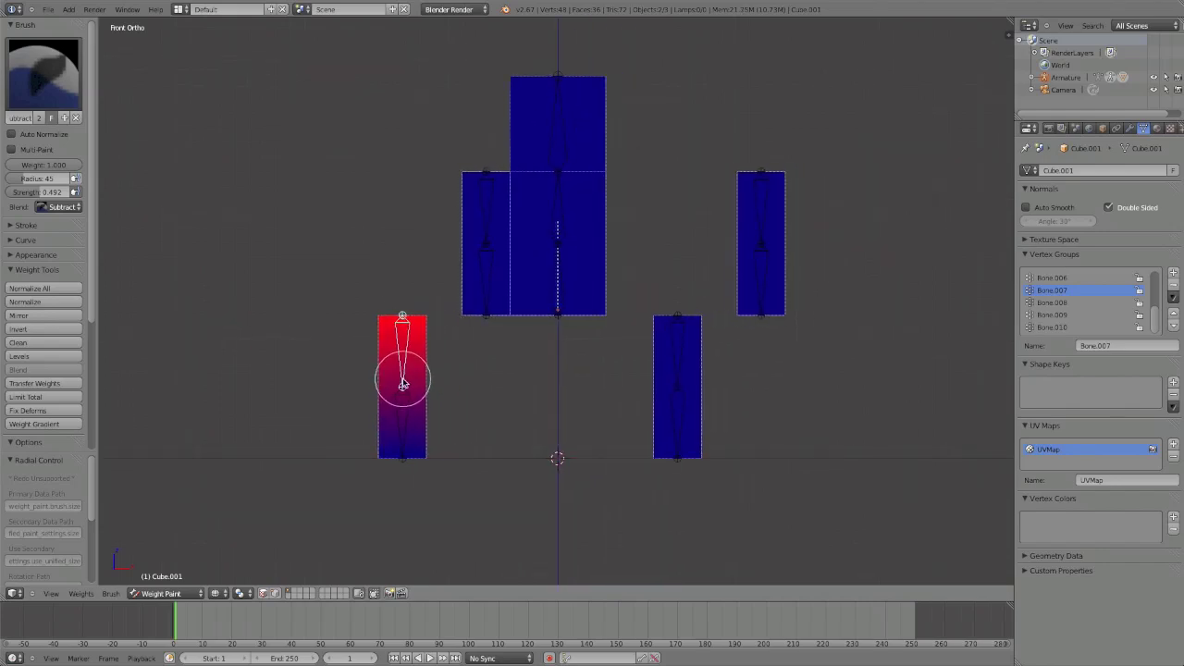
{"action": "key", "text": "g"}
{"action": "left_click", "coordinate": [535, 384]}
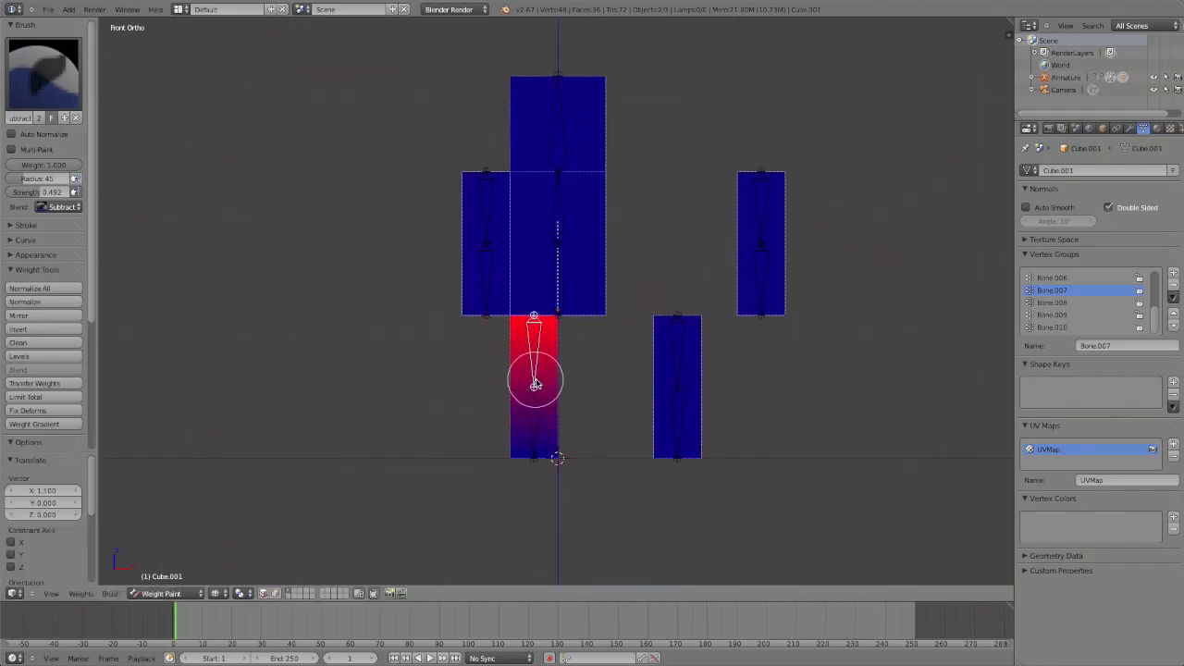
{"action": "right_click", "coordinate": [675, 361]}
{"action": "key", "text": "g"}
{"action": "left_click", "coordinate": [585, 361]}
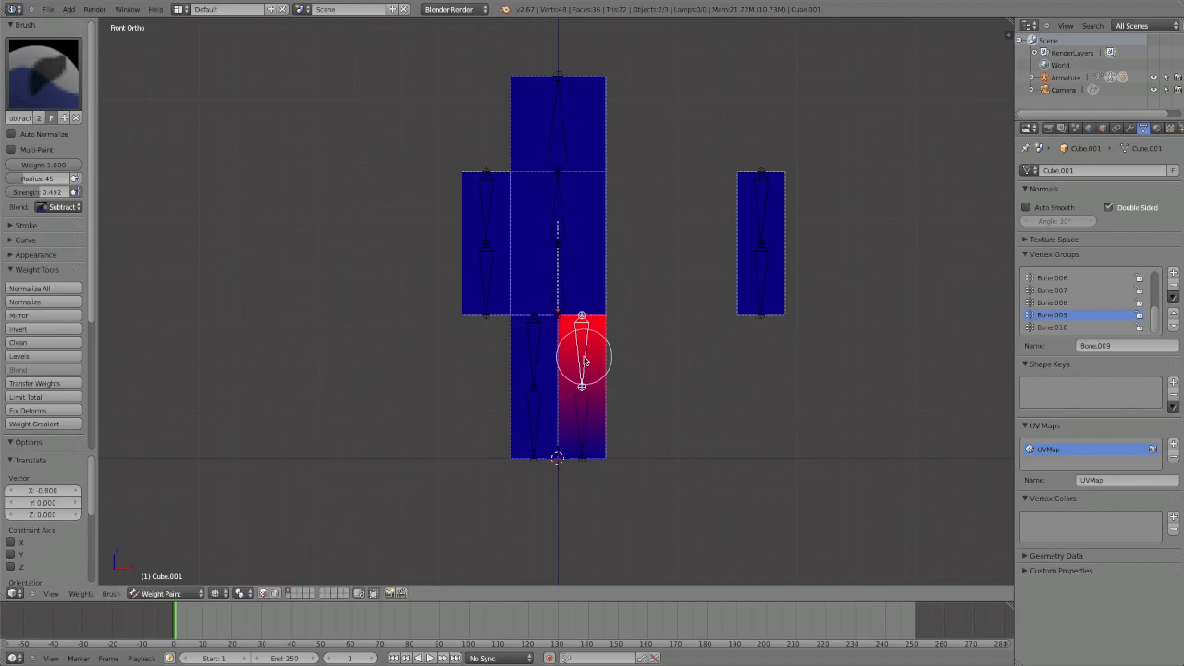
Move the upper arm bone on the +X side back against the side of the torso
{"action": "right_click", "coordinate": [764, 200]}
{"action": "key", "text": "g"}
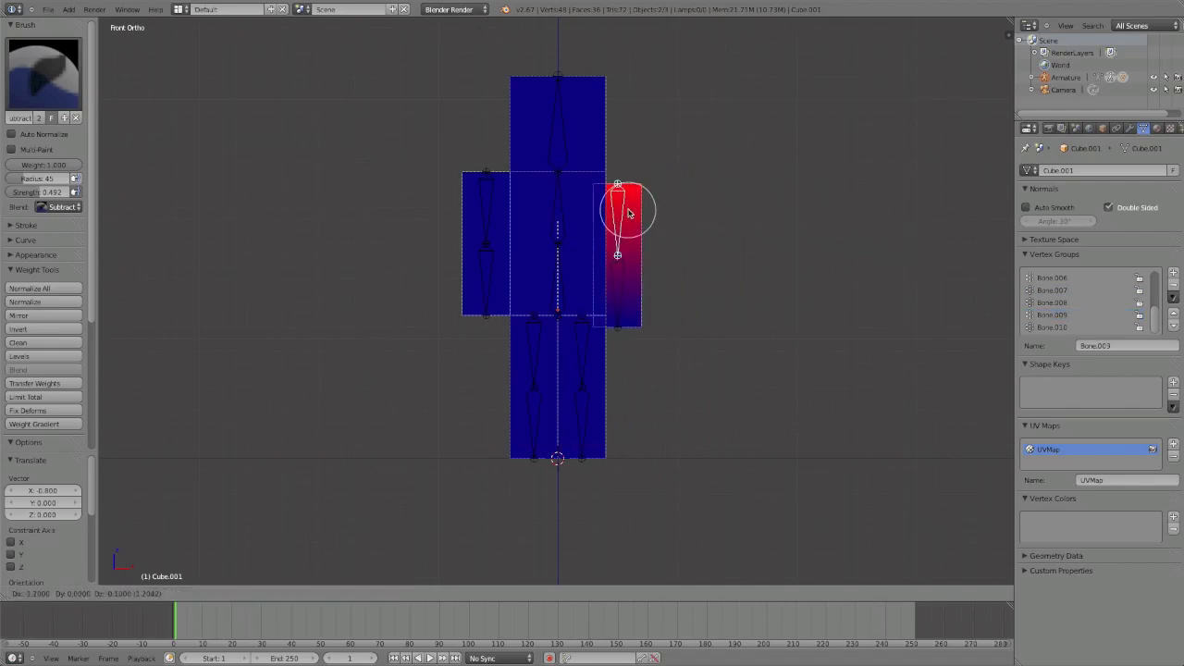
{"action": "left_click", "coordinate": [638, 203]}
Select the head bone, show the character in solid textured shading and return the mesh to Object Mode
{"action": "middle_click_drag", "start_coordinate": [494, 243], "coordinate": [555, 164]}
{"action": "right_click", "coordinate": [558, 167]}
{"action": "key", "text": "Tab"}
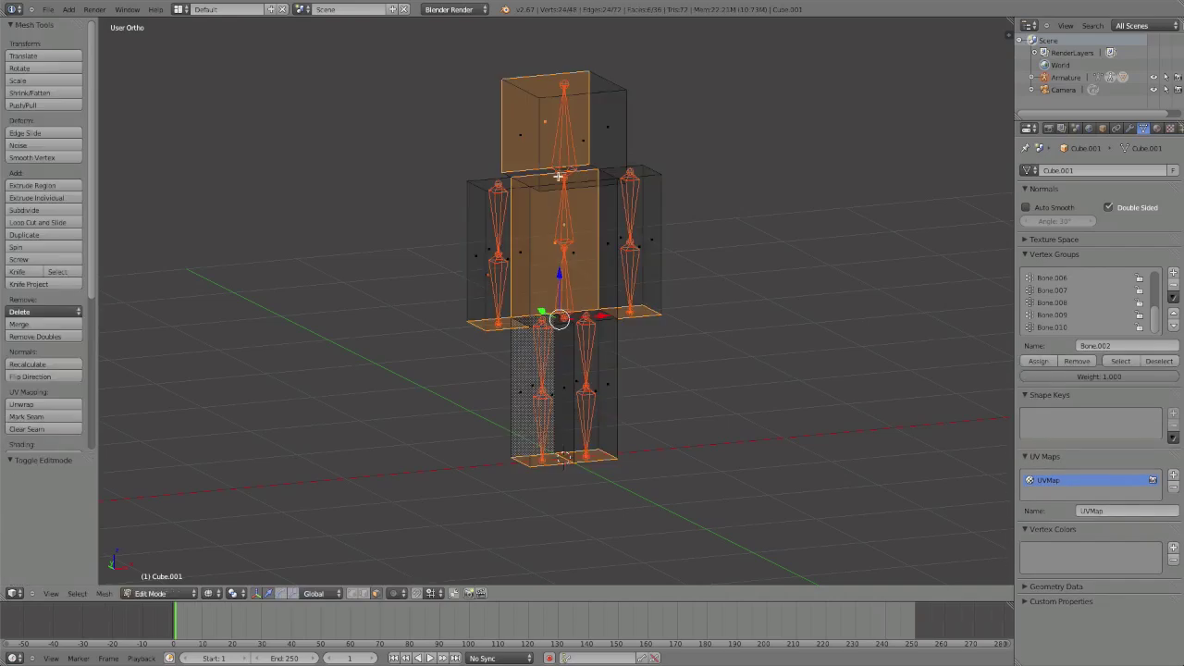
{"action": "key", "text": "Tab"}
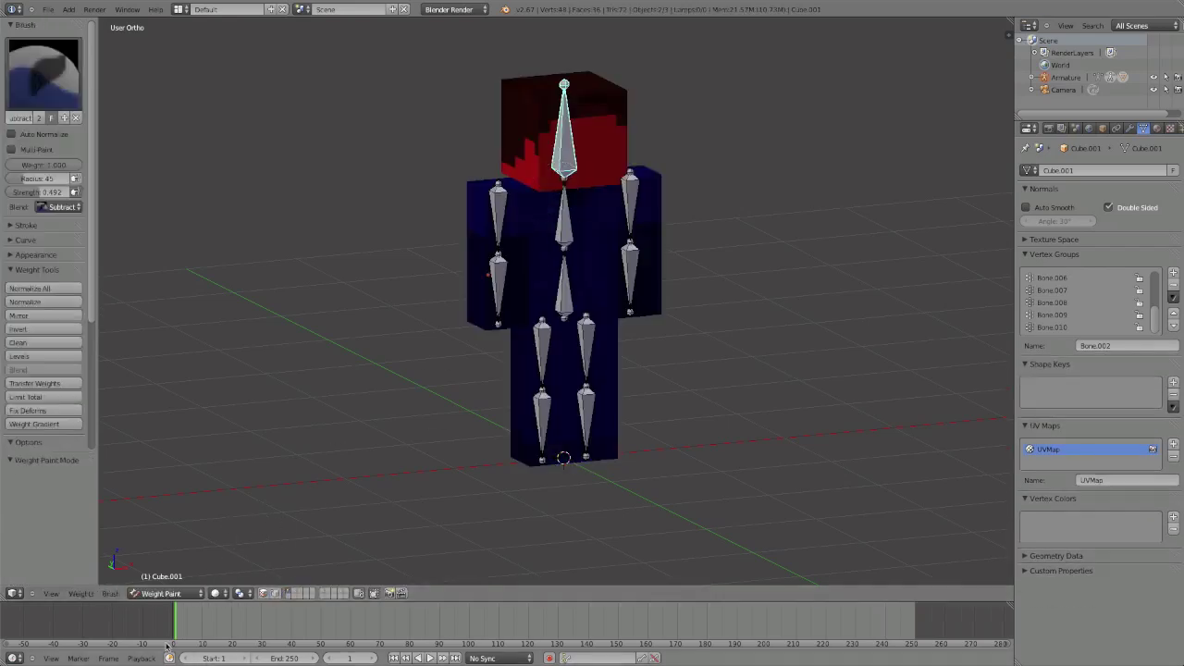
{"action": "left_click", "coordinate": [158, 593]}
{"action": "left_click", "coordinate": [159, 582]}
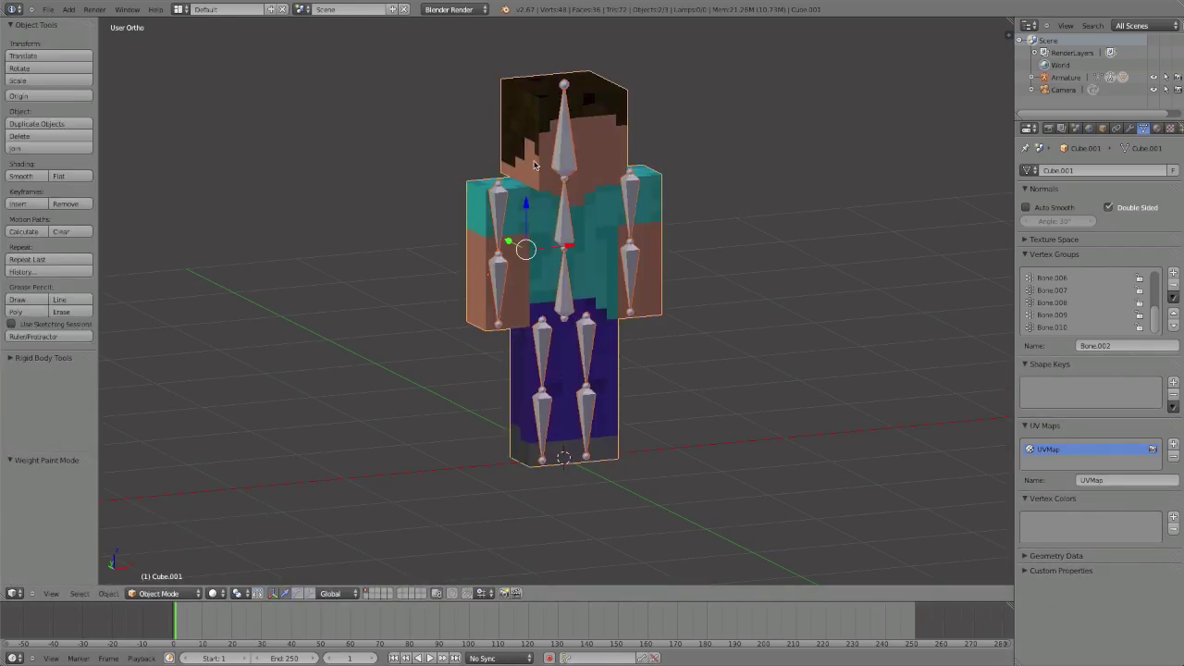
Select the armature in Pose Mode and try a trackball rotation of the head bone
{"action": "right_click", "coordinate": [535, 163]}
{"action": "right_click", "coordinate": [565, 198]}
{"action": "key", "text": "ctrl+Tab"}
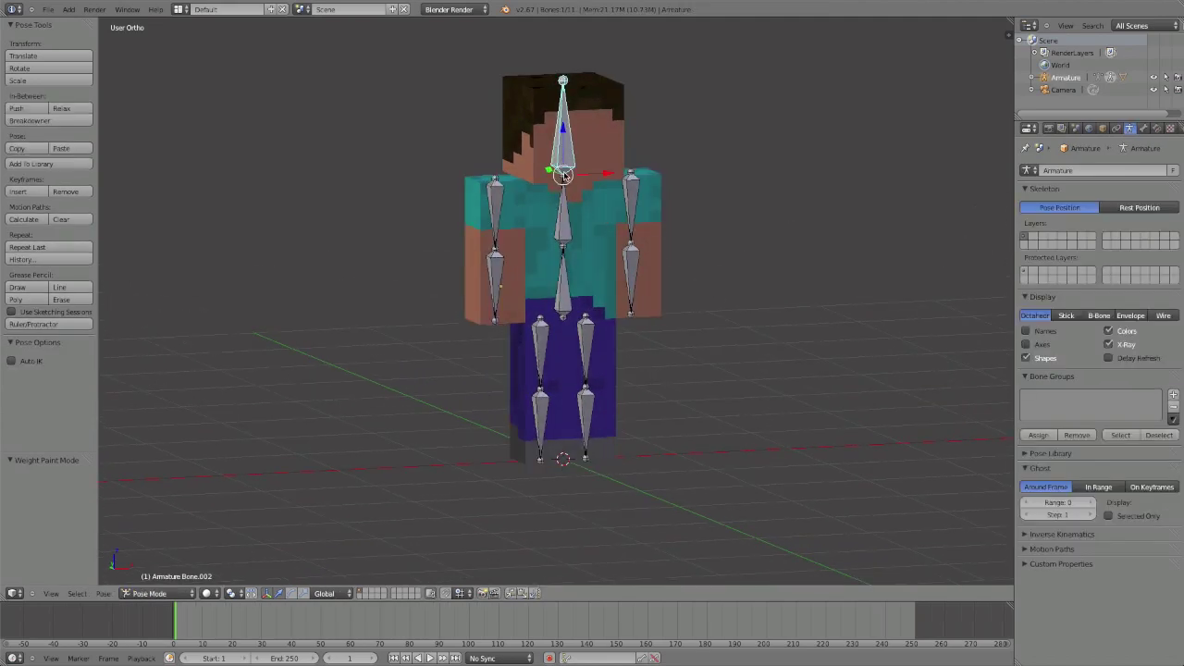
{"action": "scroll", "coordinate": [541, 341], "scroll_direction": "up", "scroll_amount": 5}
{"action": "key", "text": "r"}
{"action": "key", "text": "r"}
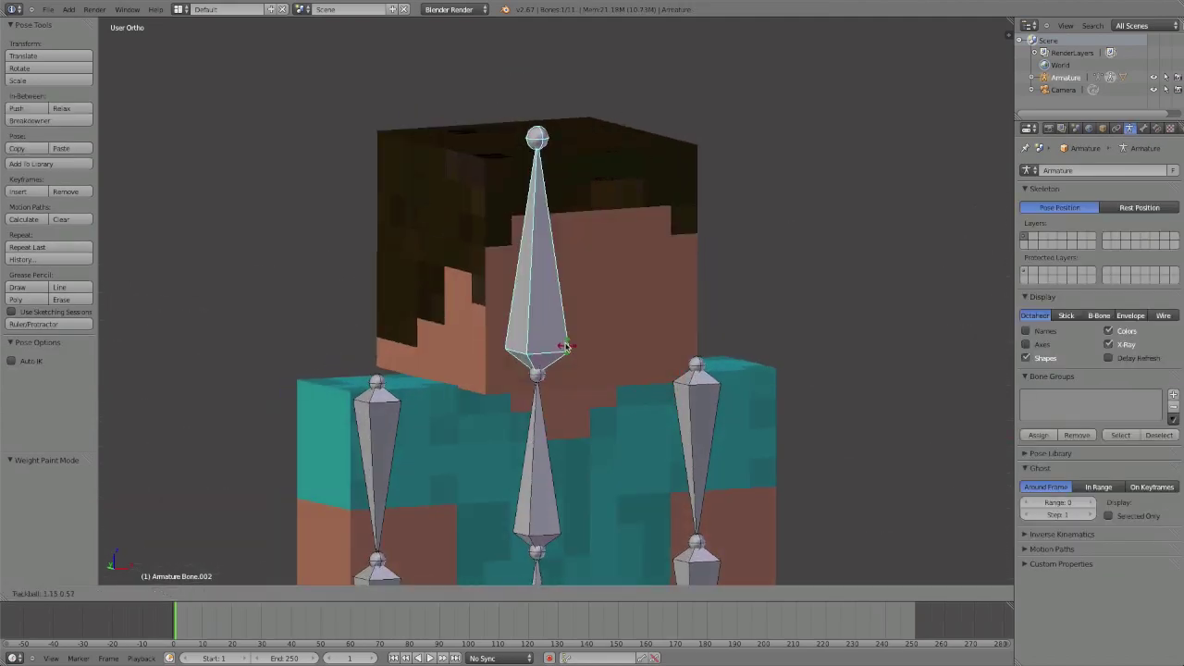
{"action": "right_click", "coordinate": [428, 414]}
Try a trackball rotation of the upper arm bone on the -X side to test the whole arm's movement
{"action": "scroll", "coordinate": [428, 414], "scroll_direction": "down", "scroll_amount": 4}
{"action": "key", "text": "r"}
{"action": "middle_click_drag", "start_coordinate": [431, 413], "coordinate": [491, 343]}
{"action": "key", "text": "r"}
{"action": "right_click", "coordinate": [510, 404]}
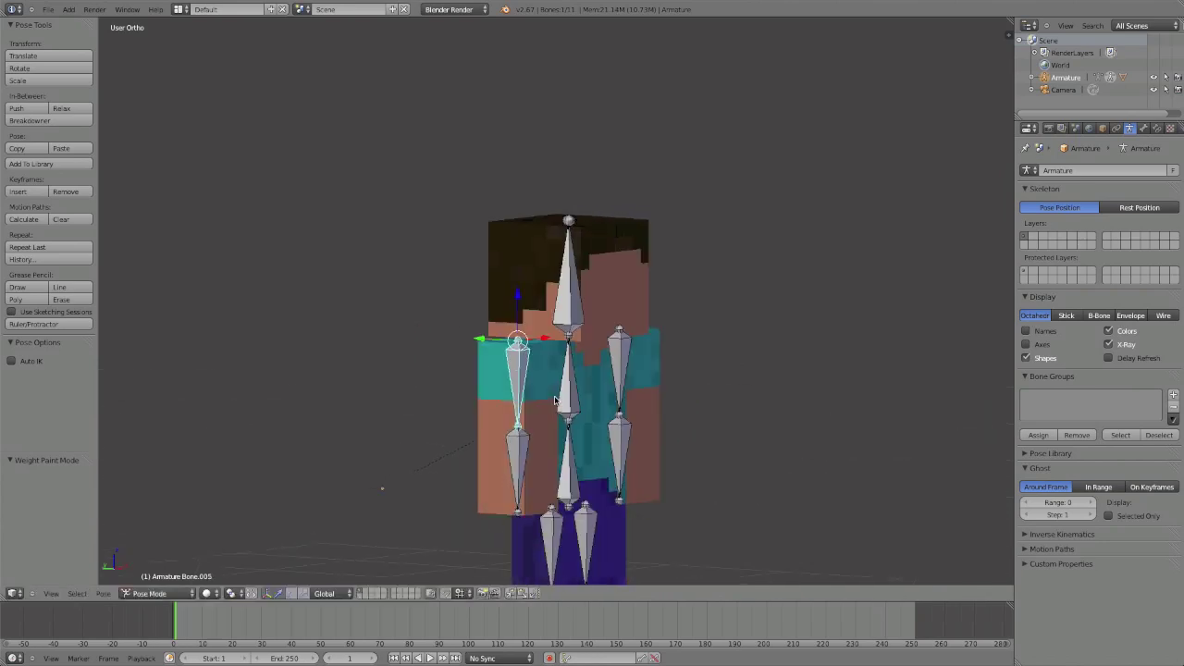
{"action": "key", "text": "r"}
{"action": "key", "text": "r"}
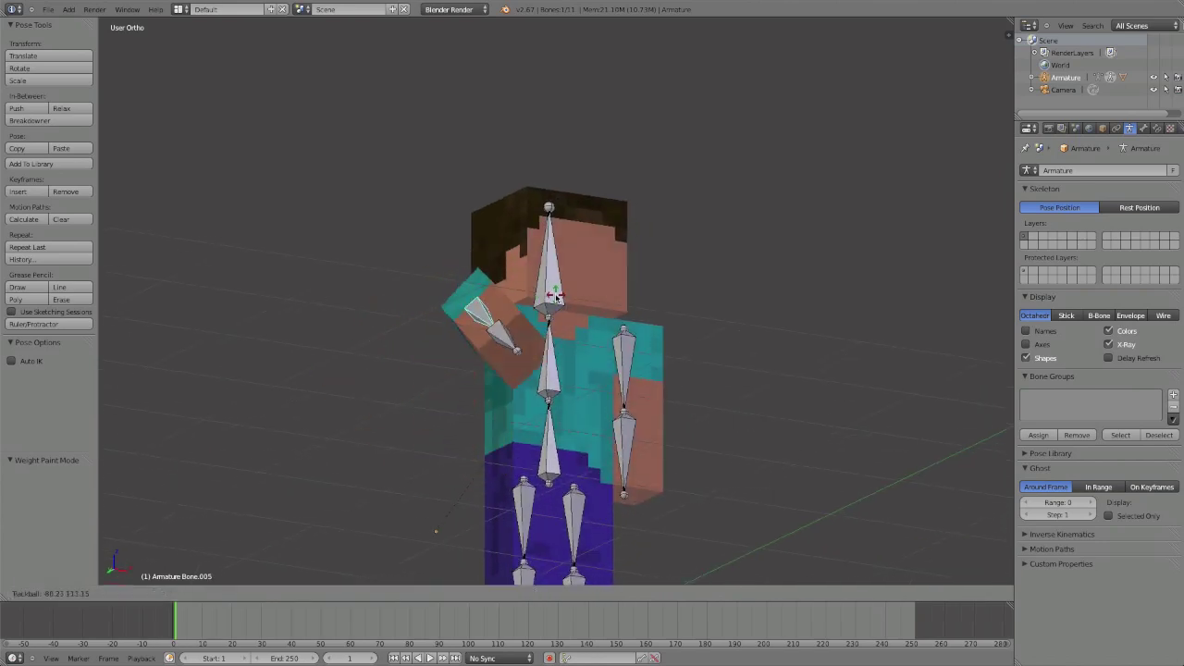
{"action": "right_click", "coordinate": [459, 380]}
Try a trackball rotation of the upper leg bone on the -X side to test the leg's movement
{"action": "right_click", "coordinate": [531, 514]}
{"action": "key", "text": "r"}
{"action": "key", "text": "r"}
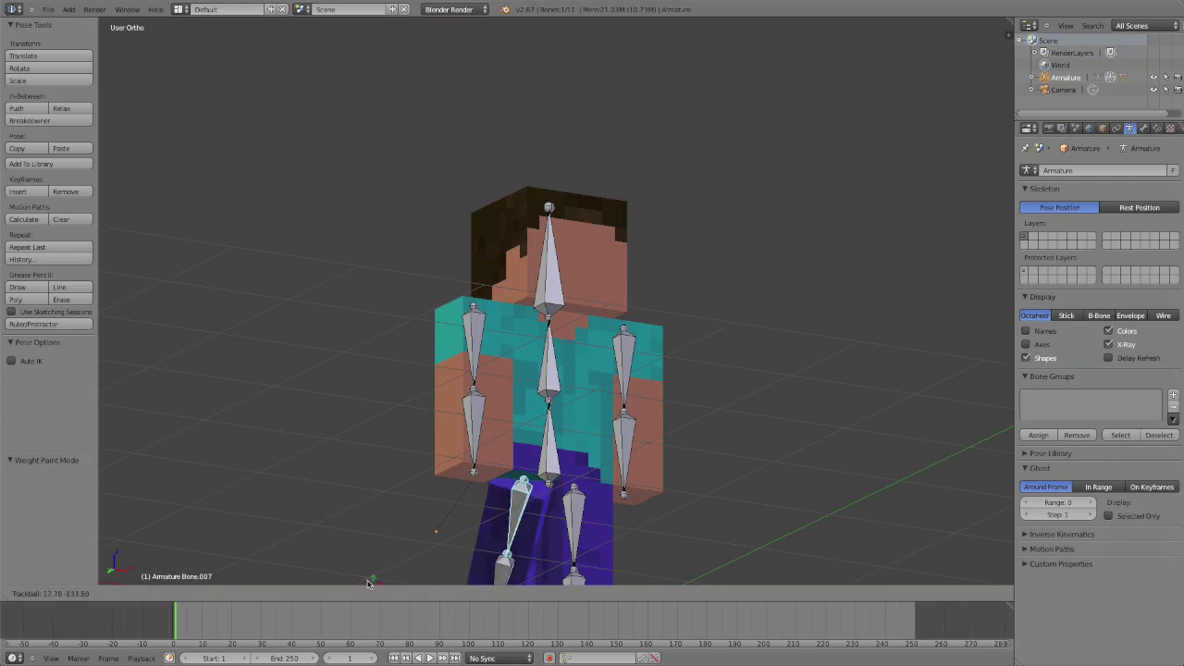
{"action": "right_click", "coordinate": [429, 441]}
{"action": "middle_click_drag", "start_coordinate": [428, 441], "coordinate": [555, 389]}
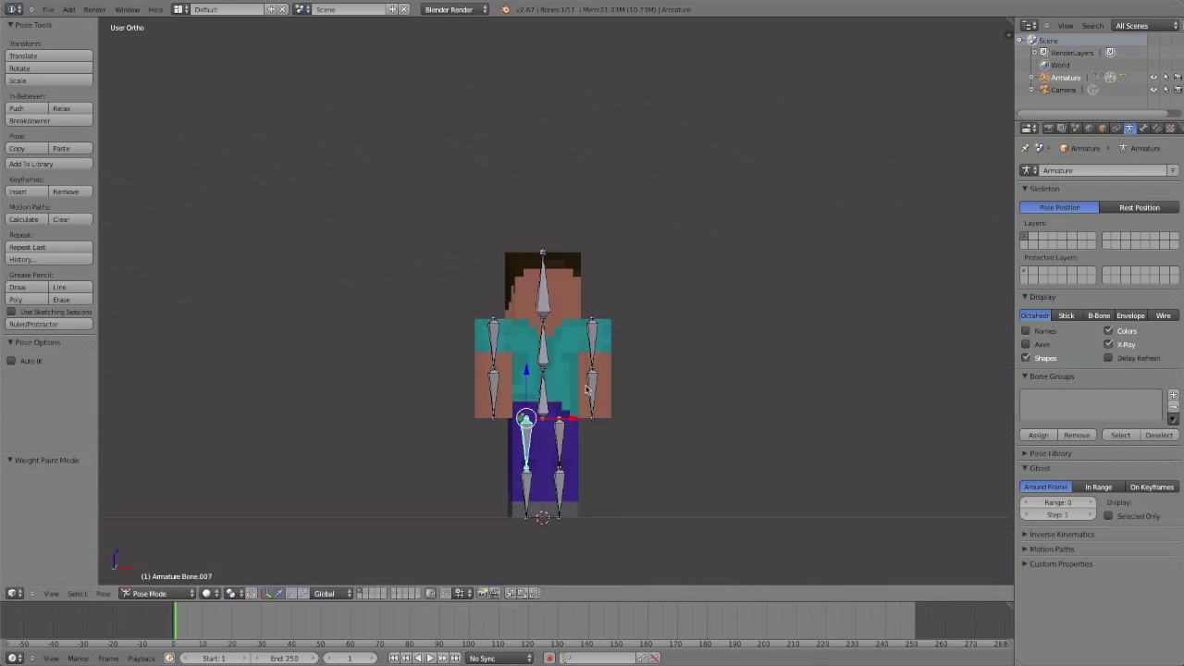
Try a trackball rotation of the forearm bone on the +X side to test the elbow bend
{"action": "right_click", "coordinate": [595, 389]}
{"action": "key", "text": "r"}
{"action": "key", "text": "r"}
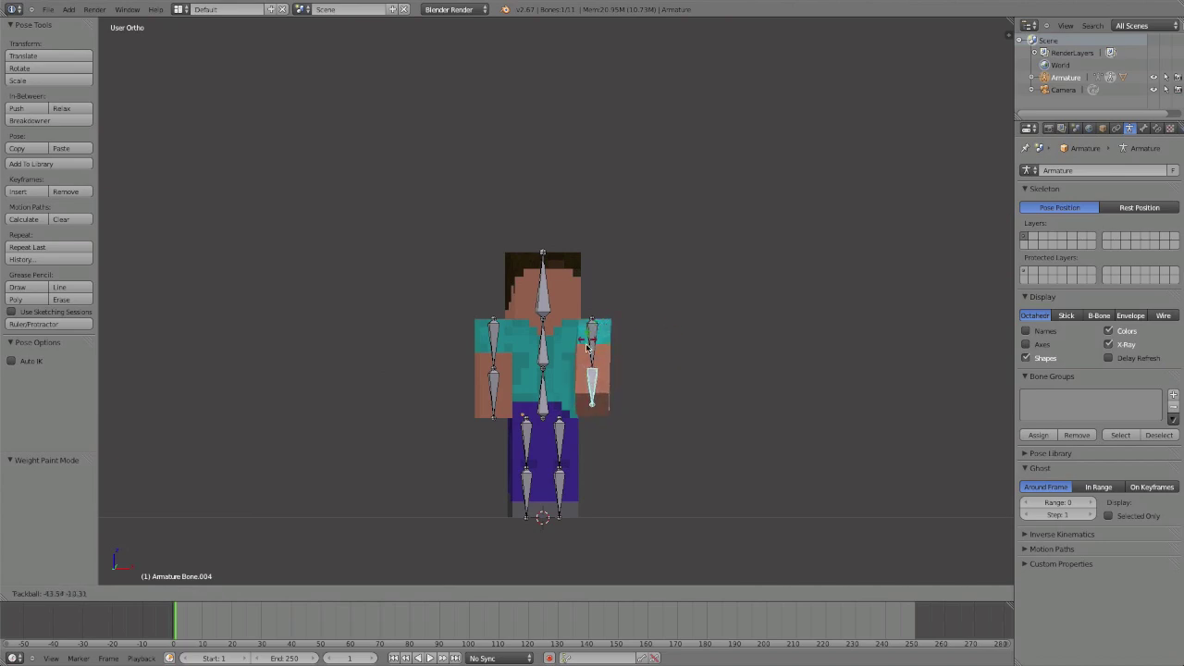
{"action": "right_click", "coordinate": [586, 347]}
Try rotating the +X-side forearm bone about the global X axis to check how the arm mesh bends
{"action": "middle_click_drag", "start_coordinate": [586, 347], "coordinate": [623, 420]}
{"action": "scroll", "coordinate": [634, 428], "scroll_direction": "up", "scroll_amount": 4}
{"action": "key", "text": "r"}
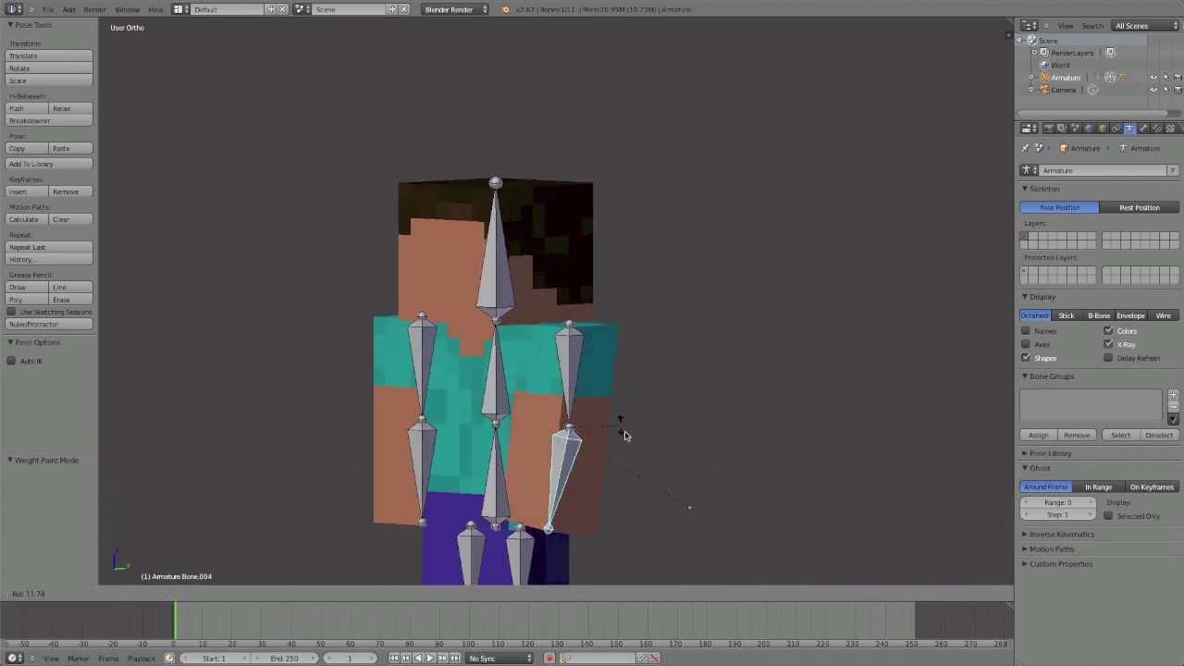
{"action": "key", "text": "x"}
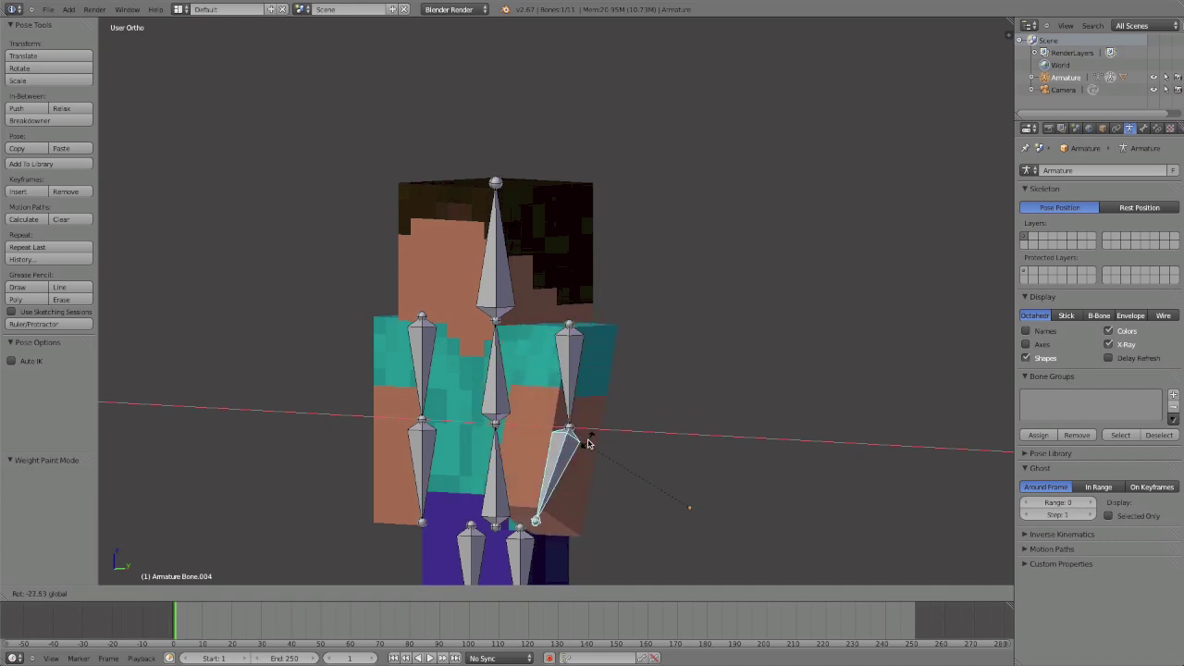
{"action": "key", "text": "Escape"}
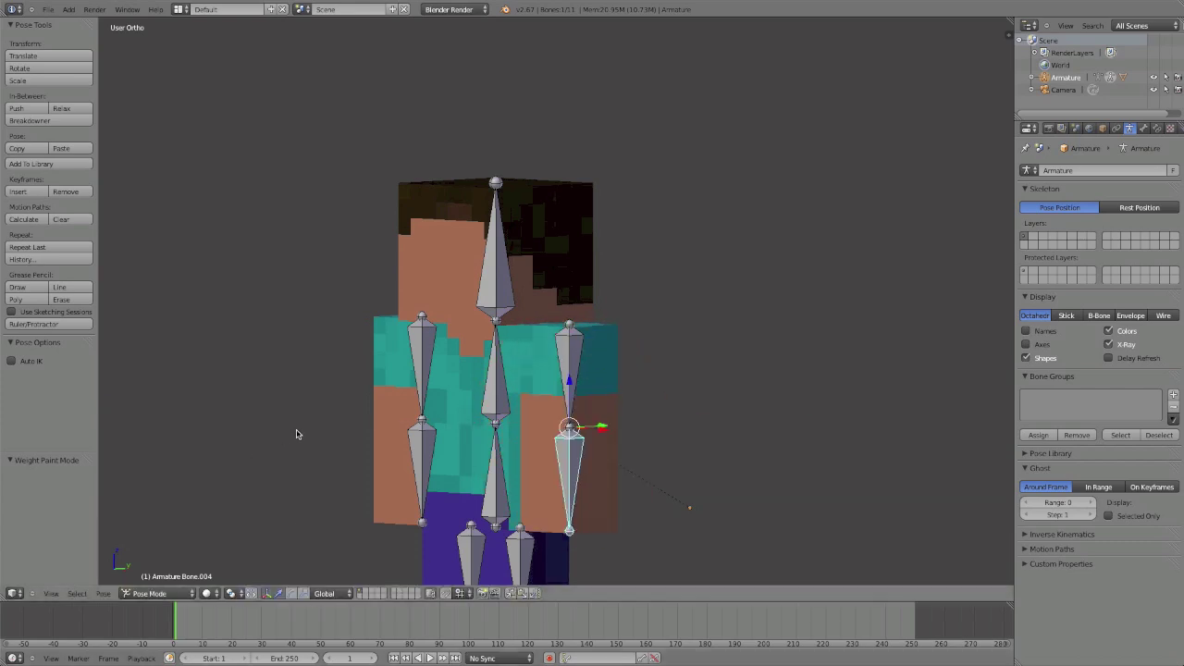
Open the character mesh in Edit Mode with wireframe shading and hide the tool shelf
{"action": "right_click", "coordinate": [369, 422]}
{"action": "middle_click_drag", "start_coordinate": [360, 412], "coordinate": [425, 410]}
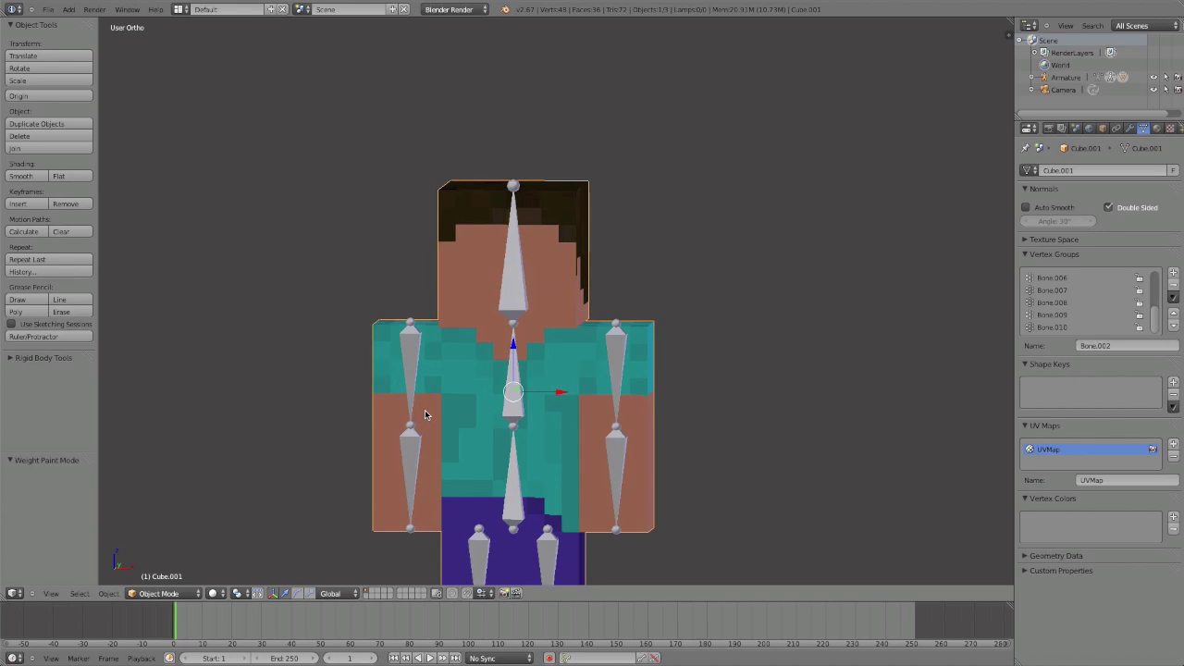
{"action": "key", "text": "Tab"}
{"action": "scroll", "coordinate": [427, 408], "scroll_direction": "down", "scroll_amount": 3}
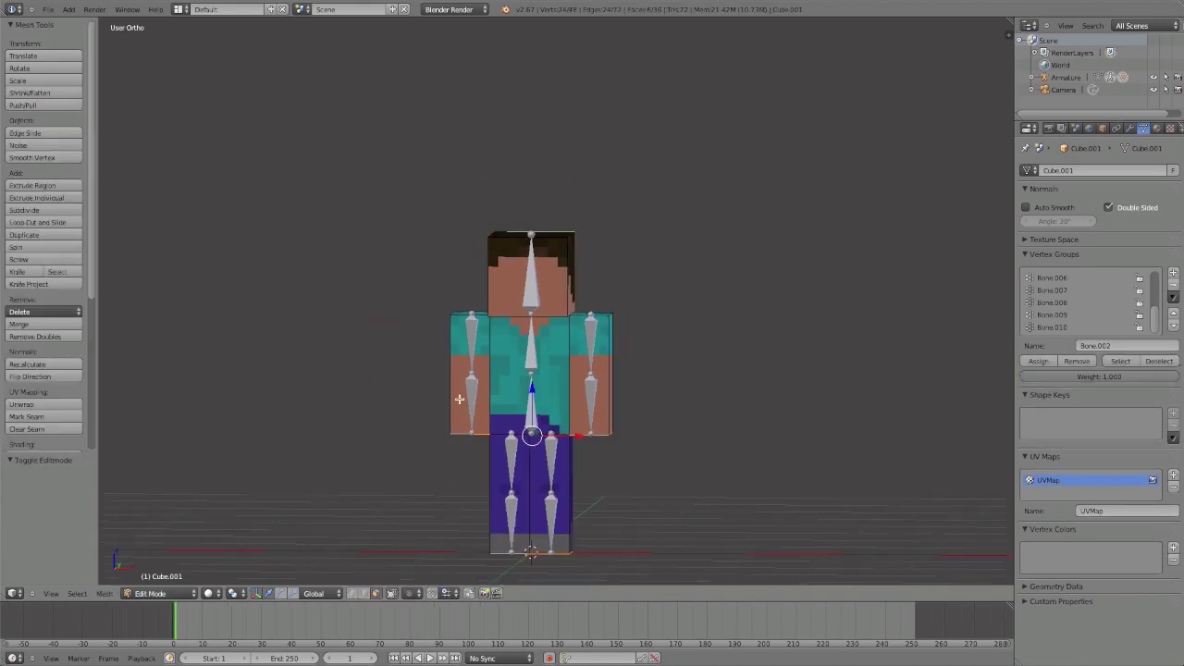
{"action": "key", "text": "z"}
{"action": "scroll", "coordinate": [478, 405], "scroll_direction": "up", "scroll_amount": 4}
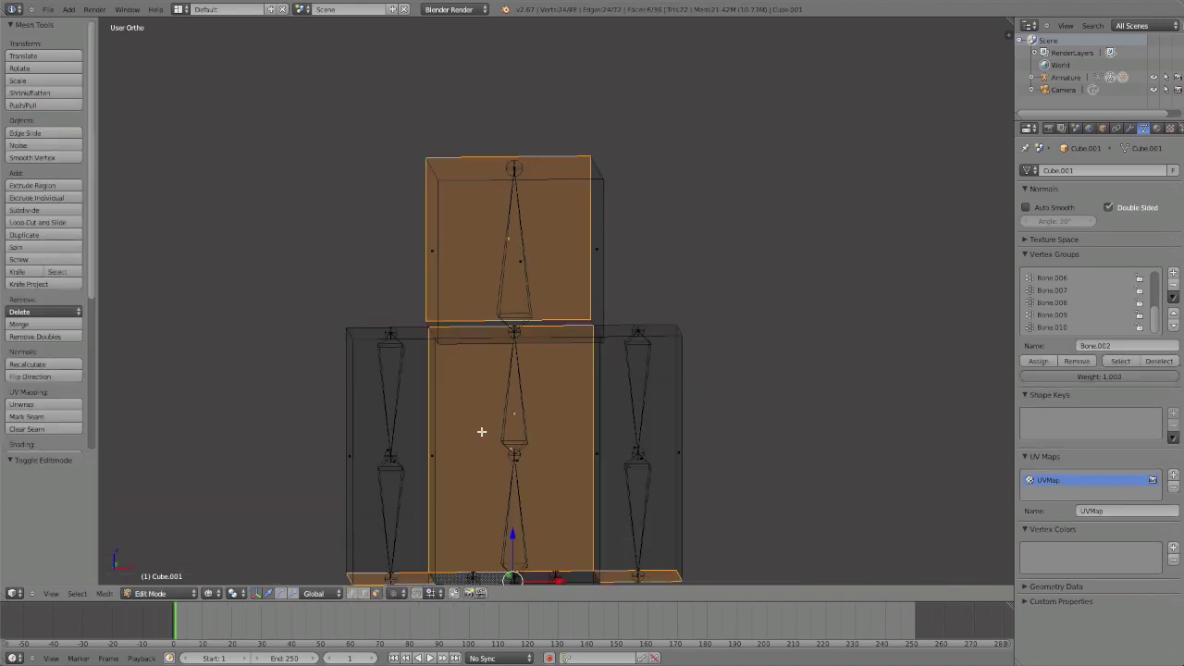
{"action": "scroll", "coordinate": [482, 432], "scroll_direction": "down", "scroll_amount": 3}
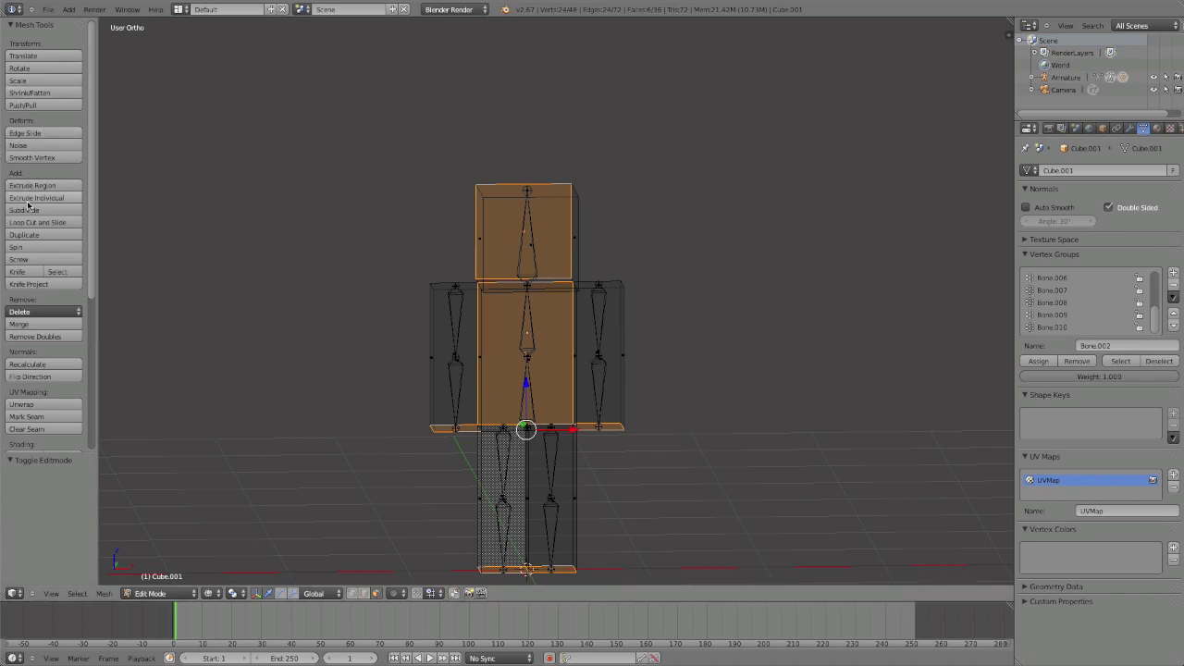
{"action": "key", "text": "t"}
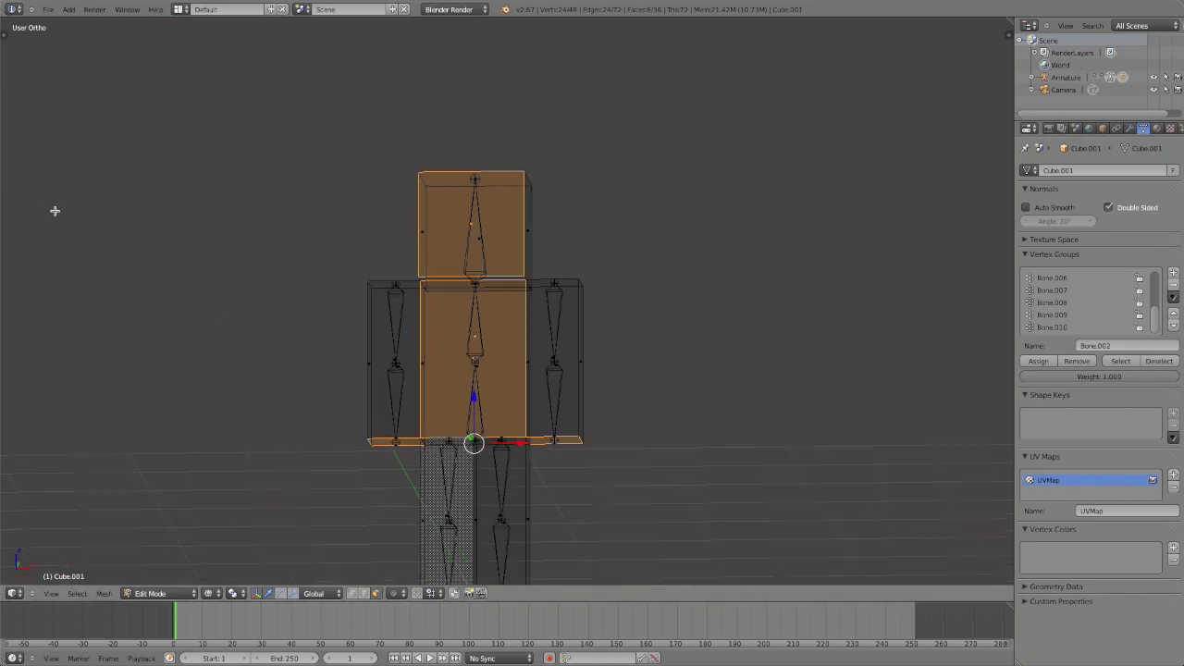
Bring back the tool shelf and add a loop cut around the -X-side arm at the elbow joint
{"action": "key", "text": "t"}
{"action": "key", "text": "t"}
{"action": "key", "text": "t"}
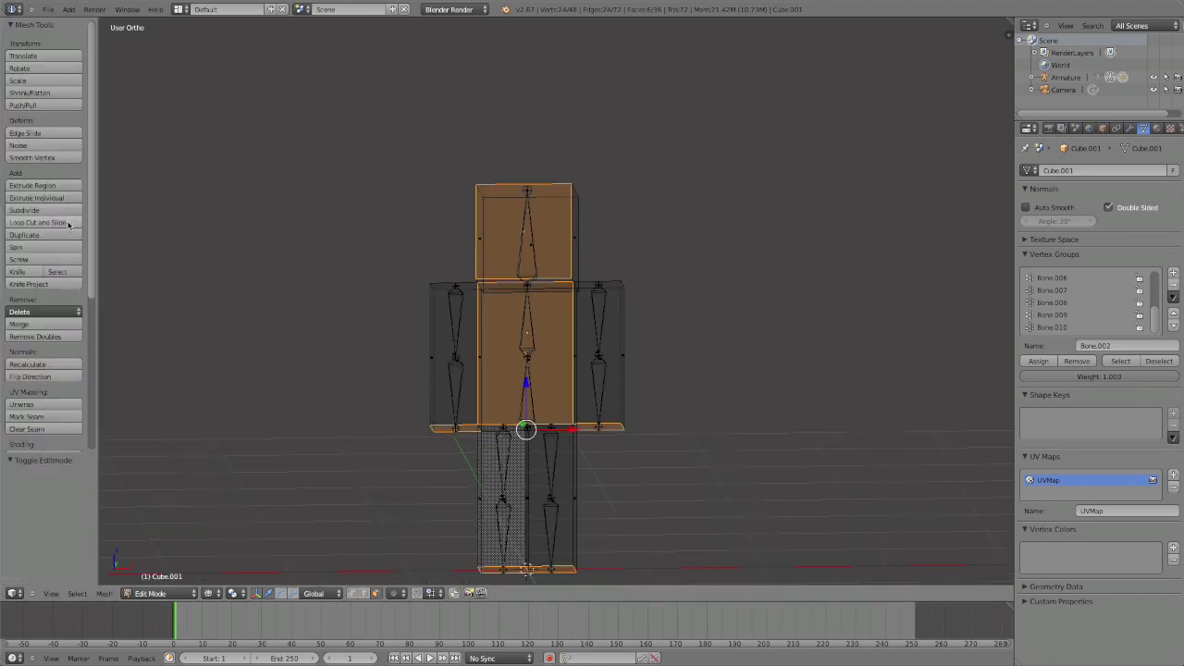
{"action": "key", "text": "t"}
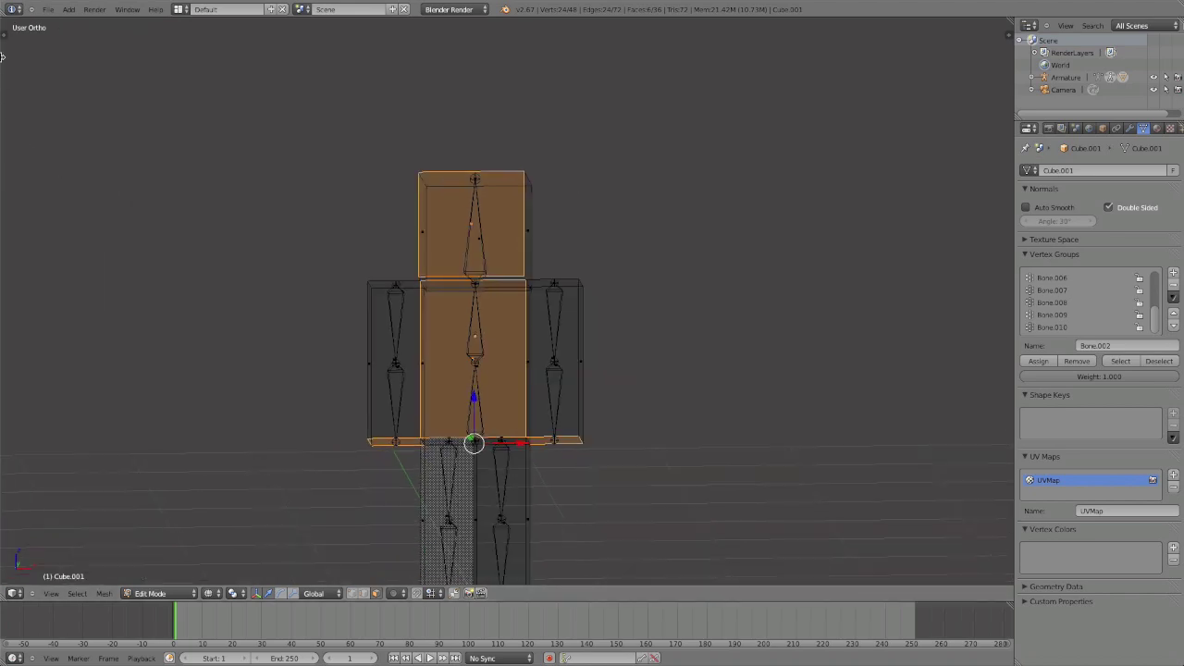
{"action": "left_click", "coordinate": [4, 37]}
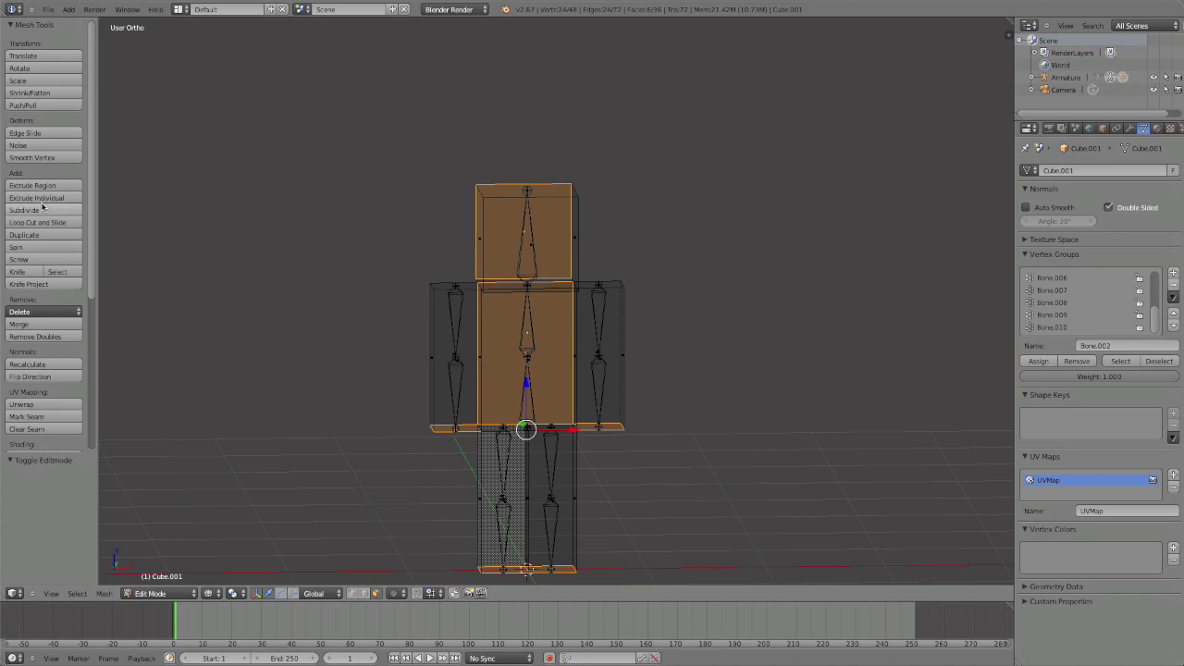
{"action": "left_click", "coordinate": [58, 226]}
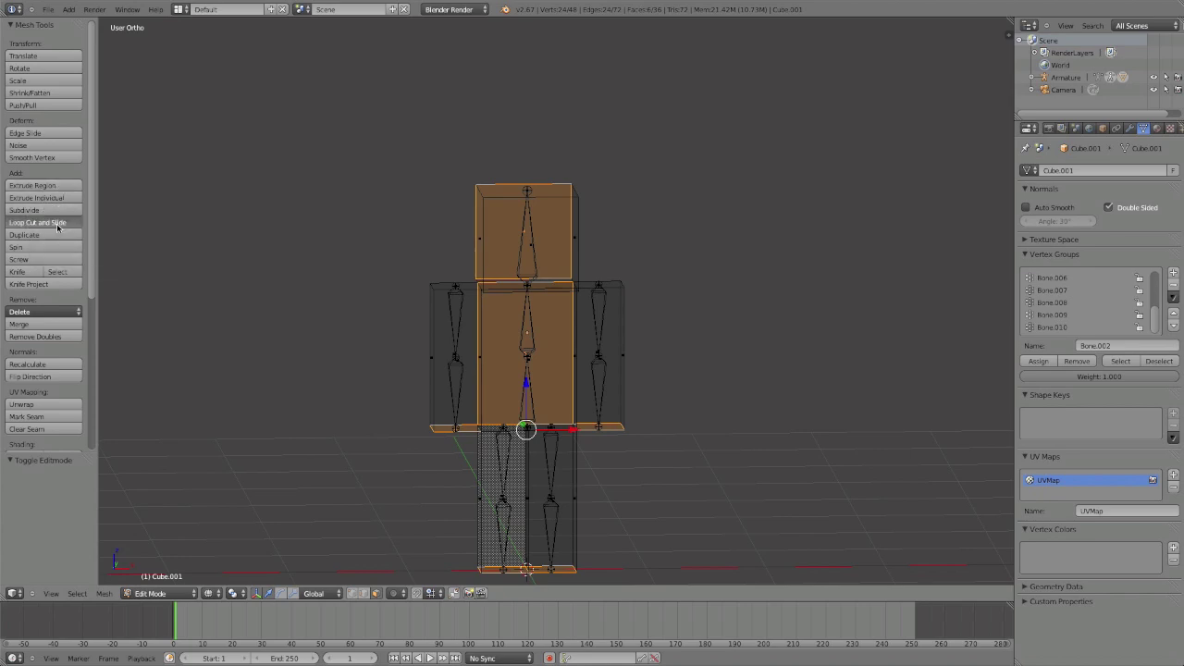
{"action": "left_click", "coordinate": [463, 358]}
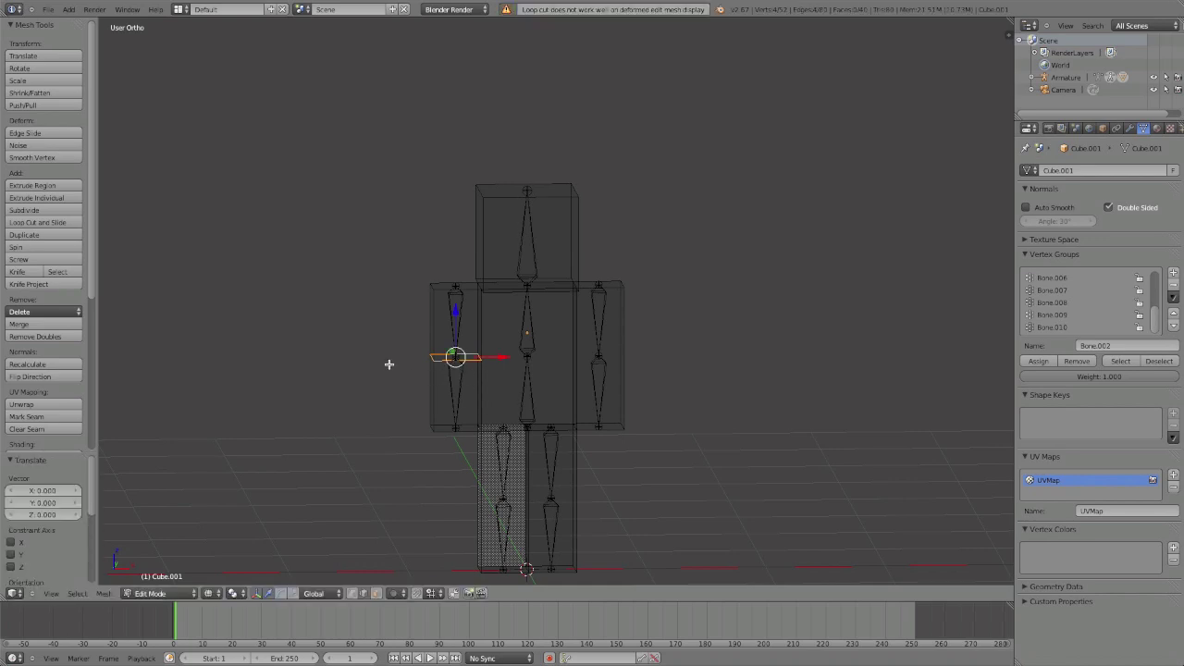
Add a loop cut around the middle of the +X-side arm at the elbow joint
{"action": "middle_click_drag", "start_coordinate": [389, 364], "coordinate": [357, 362]}
{"action": "scroll", "coordinate": [473, 401], "scroll_direction": "up", "scroll_amount": 3}
{"action": "middle_click_drag", "start_coordinate": [493, 410], "coordinate": [442, 396], "text": "shift"}
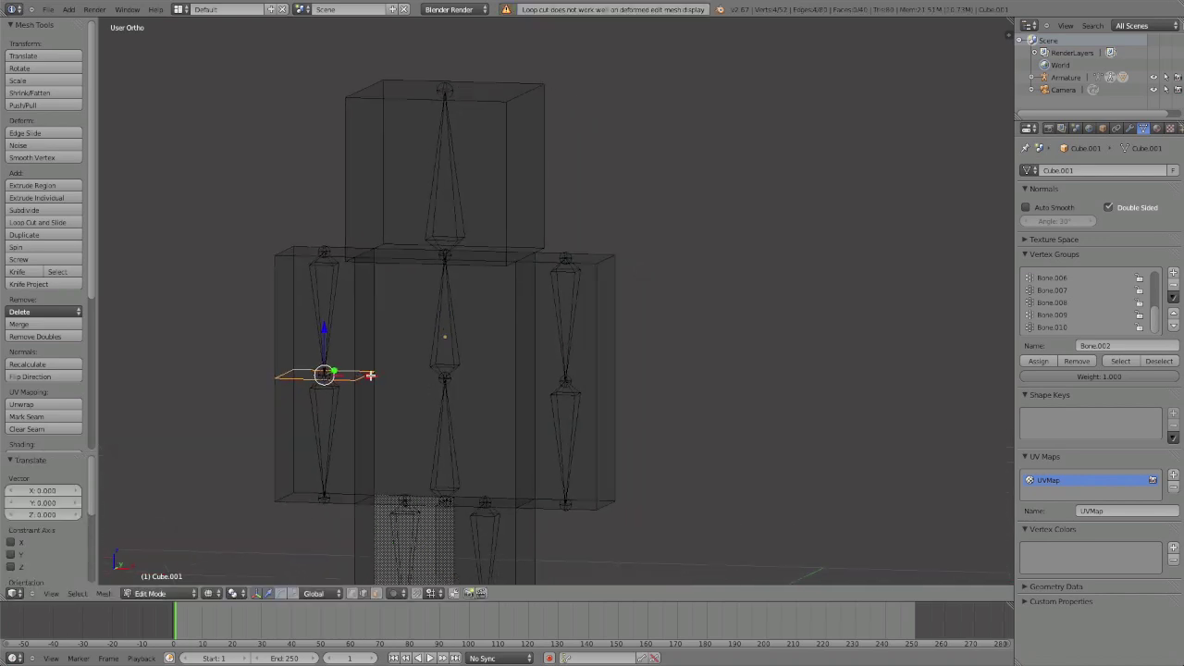
{"action": "left_click", "coordinate": [49, 223]}
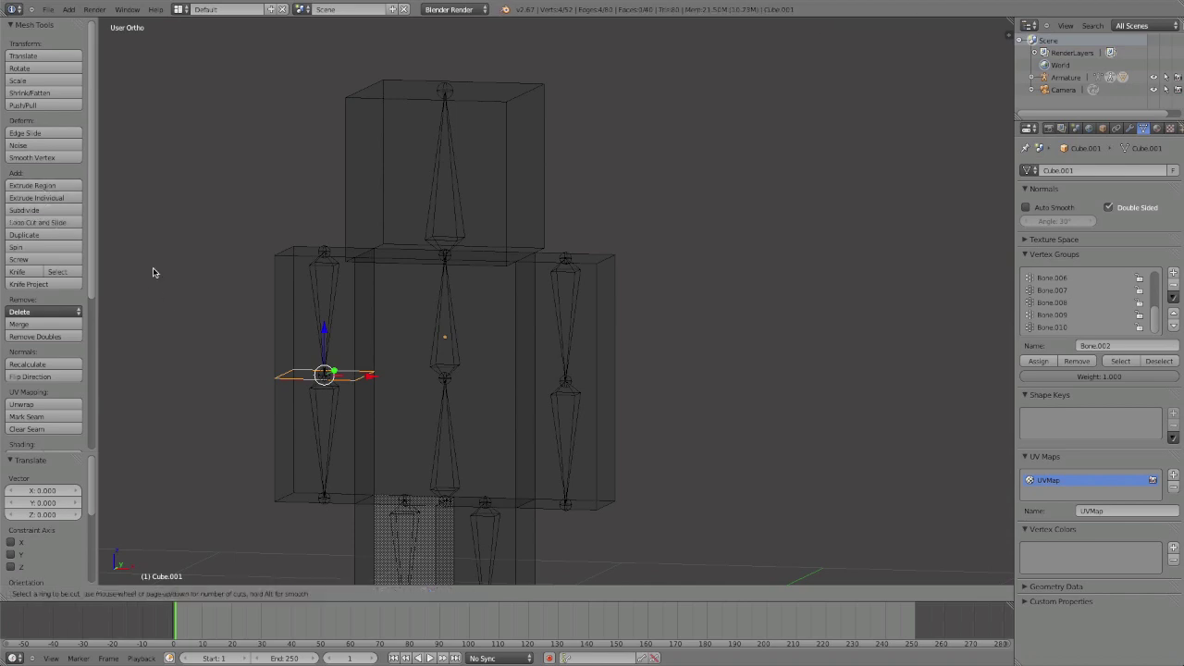
{"action": "left_click", "coordinate": [592, 374]}
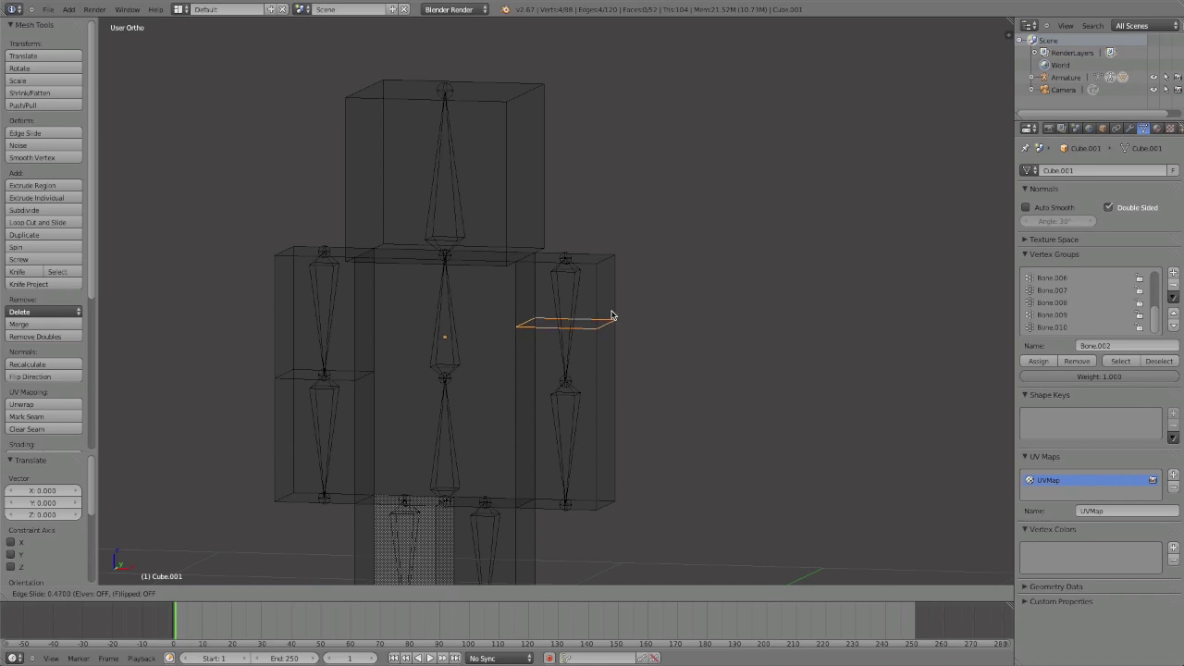
{"action": "left_click", "coordinate": [612, 315]}
Add a centred loop cut around the torso where the two spine bones meet
{"action": "scroll", "coordinate": [490, 410], "scroll_direction": "down", "scroll_amount": 4}
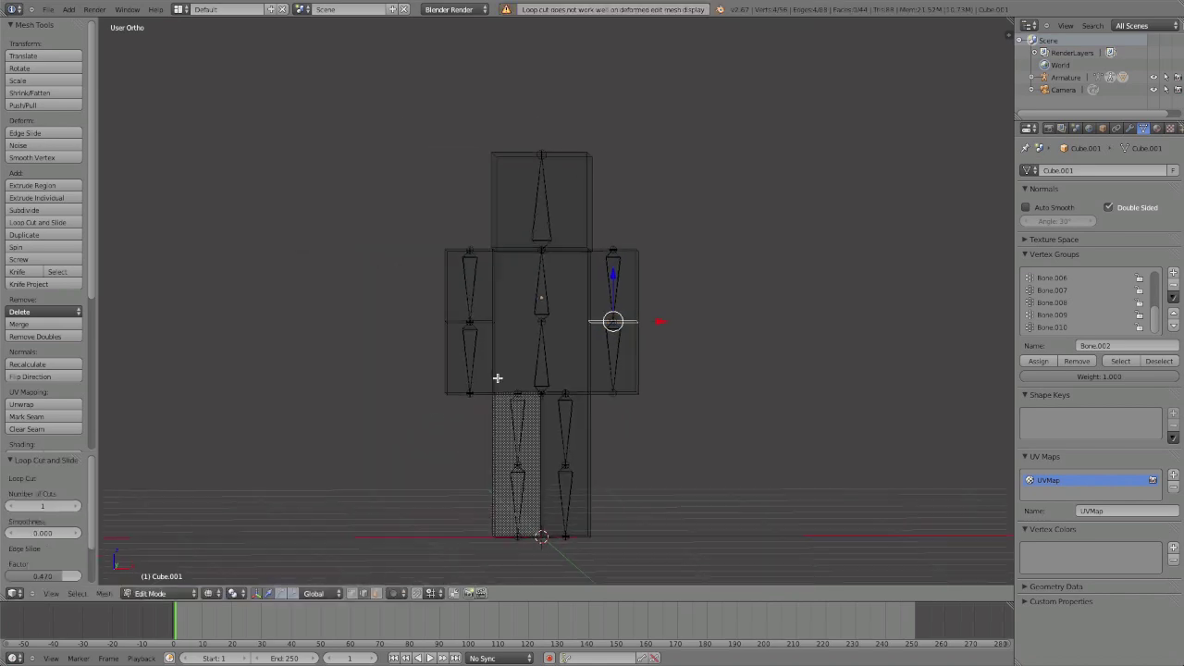
{"action": "middle_click_drag", "start_coordinate": [590, 396], "coordinate": [556, 410]}
{"action": "middle_click_drag", "start_coordinate": [442, 306], "coordinate": [459, 300]}
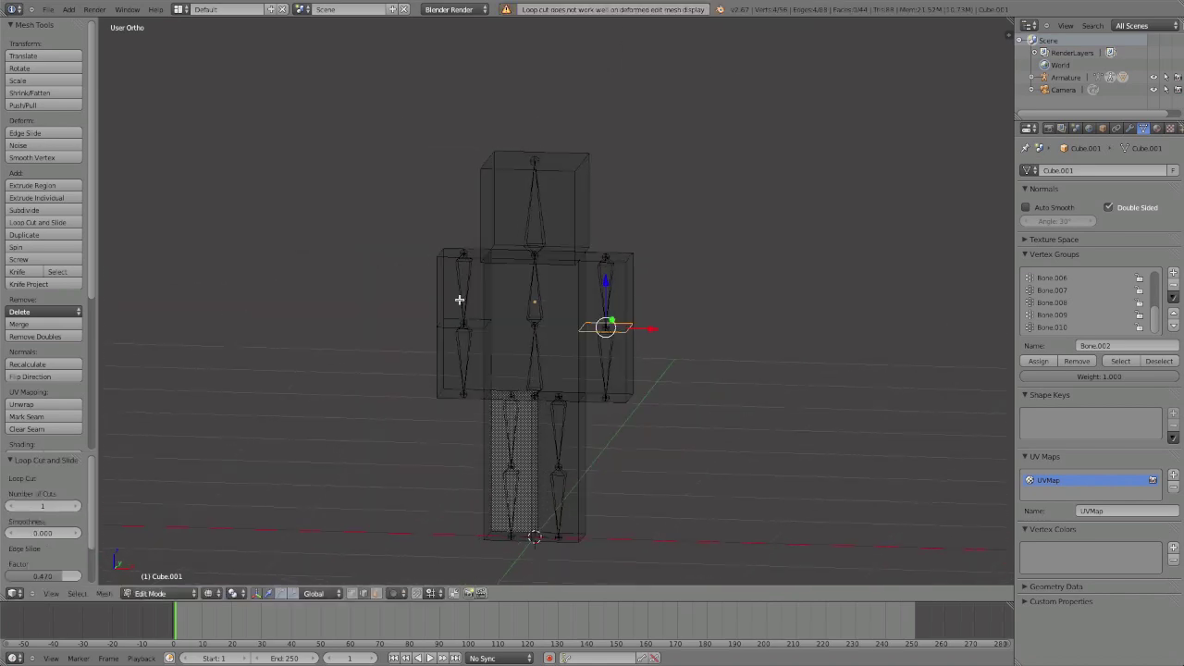
{"action": "left_click", "coordinate": [66, 223]}
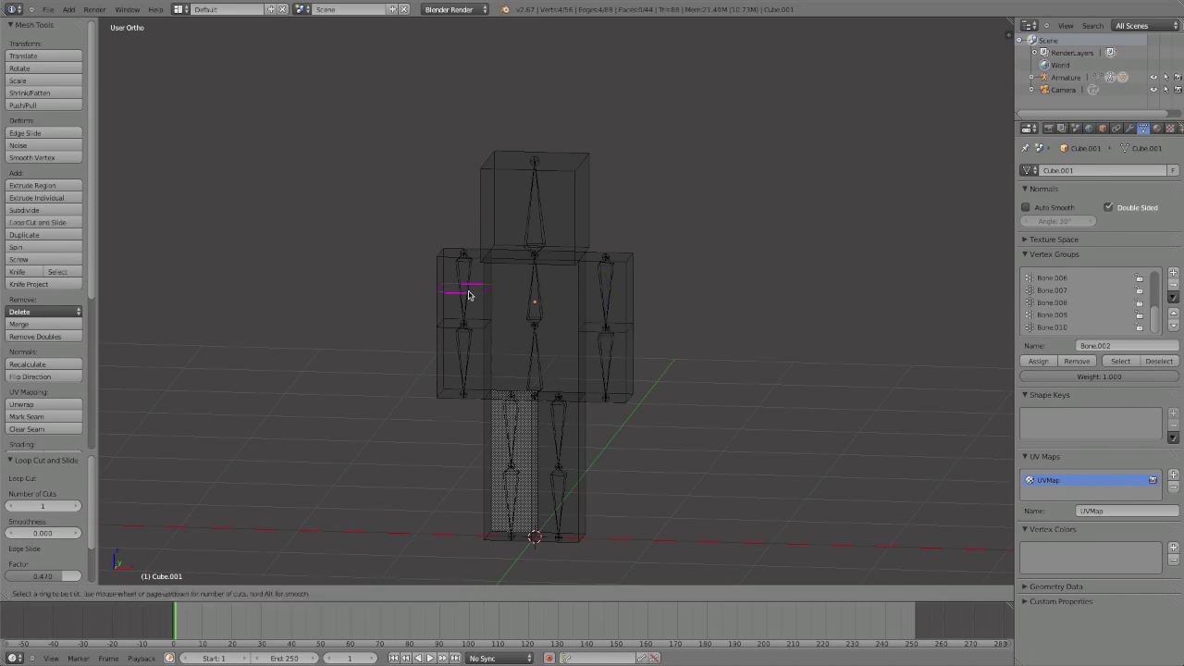
{"action": "left_click", "coordinate": [522, 335]}
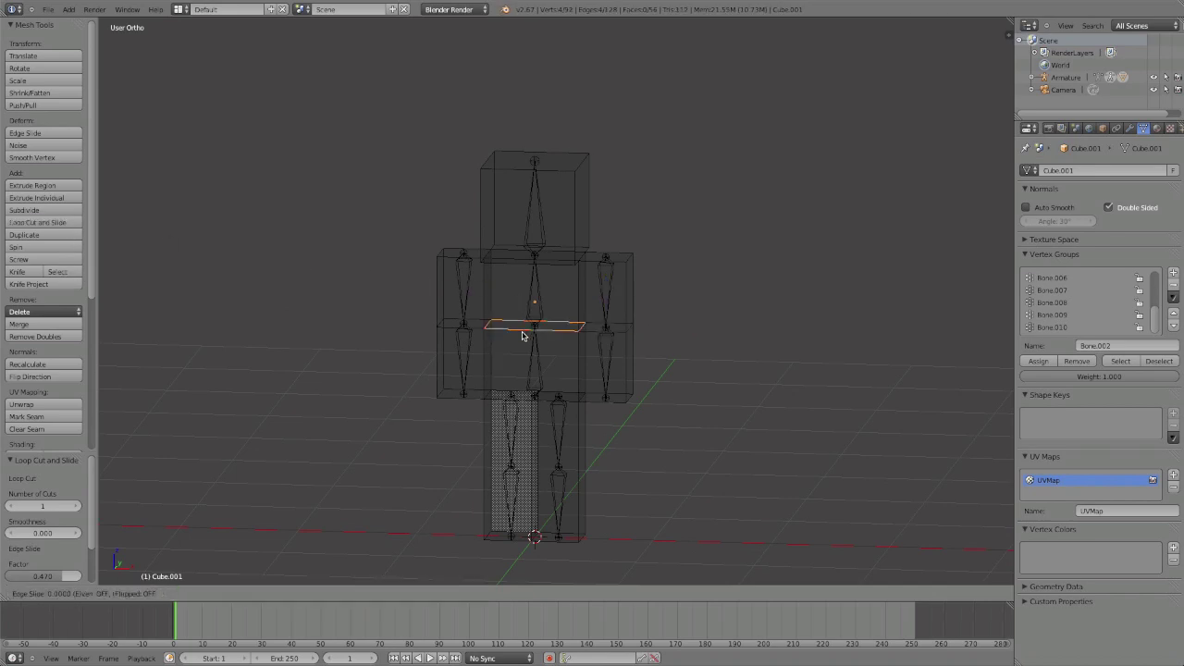
{"action": "right_click", "coordinate": [523, 335]}
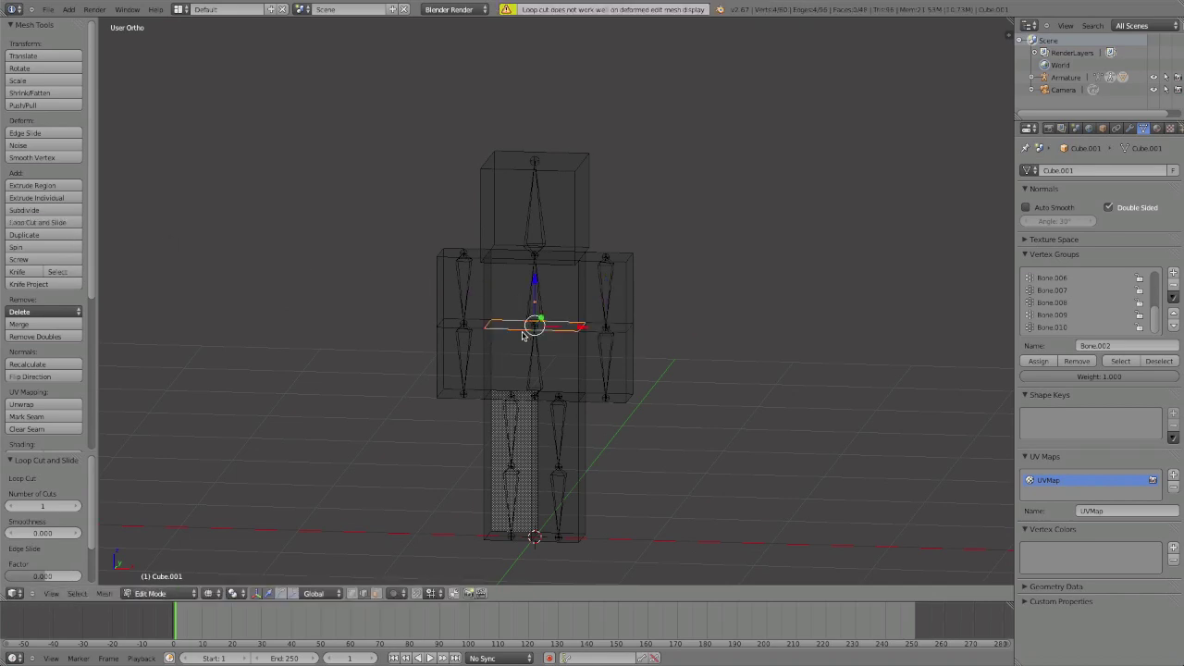
Add a centred loop cut around each leg at the knee joint
{"action": "left_click", "coordinate": [56, 225]}
{"action": "left_click", "coordinate": [548, 479]}
{"action": "right_click", "coordinate": [549, 480]}
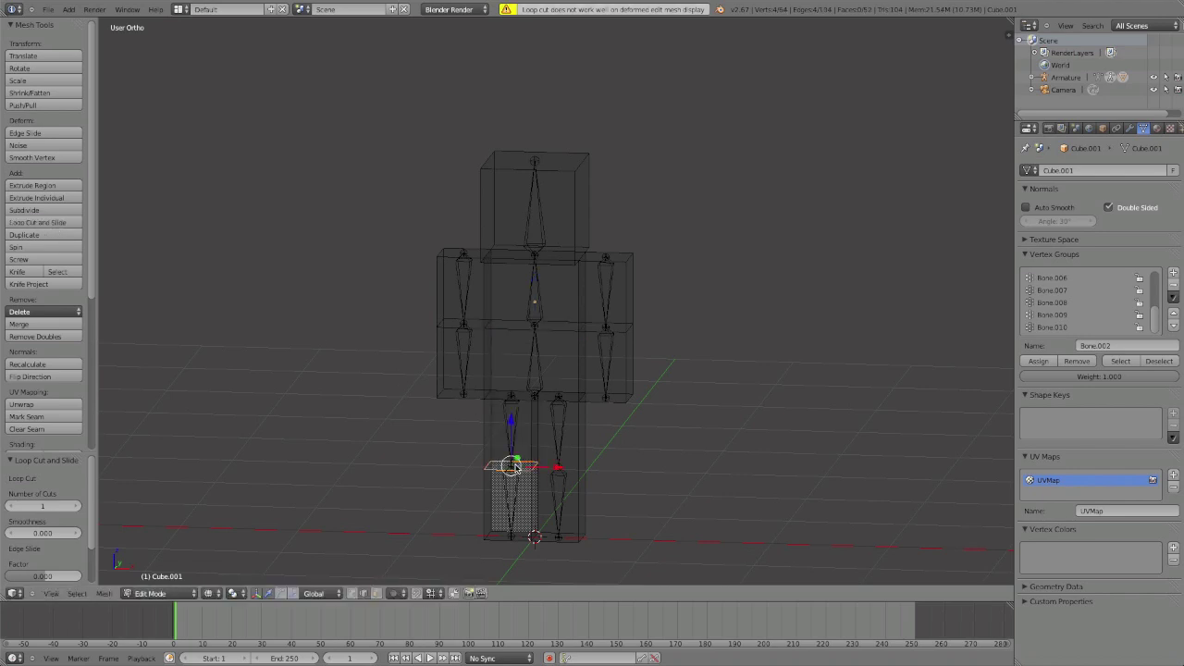
{"action": "left_click", "coordinate": [30, 224]}
{"action": "left_click", "coordinate": [555, 485]}
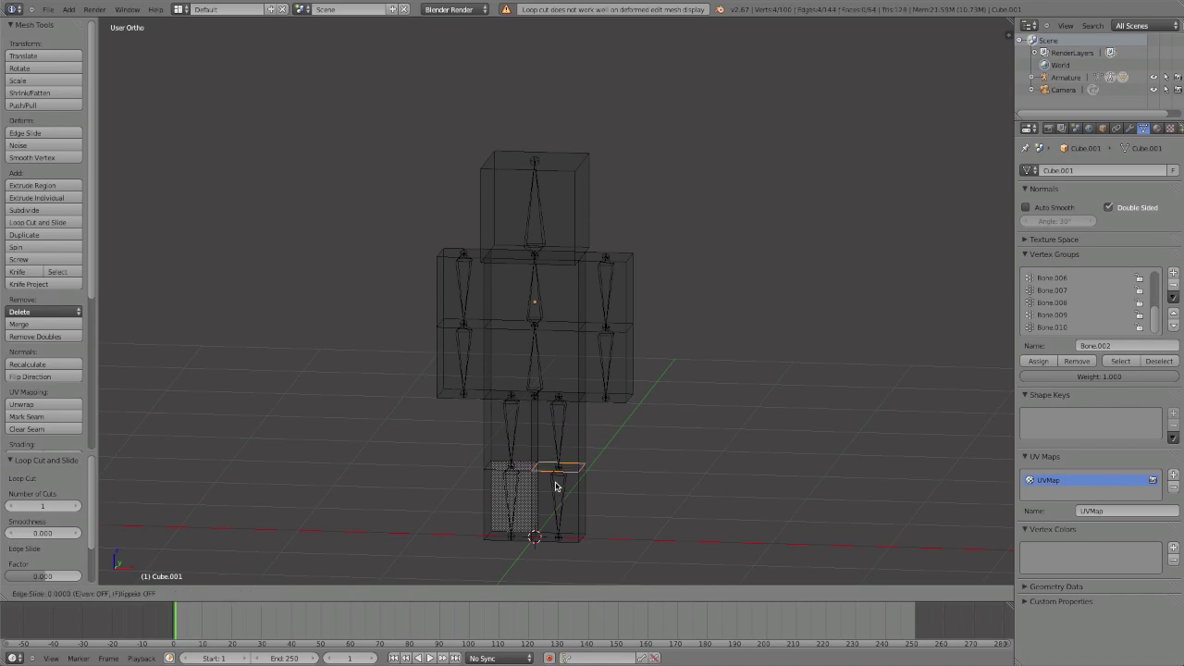
{"action": "left_click", "coordinate": [555, 486]}
{"action": "middle_click_drag", "start_coordinate": [555, 481], "coordinate": [460, 462]}
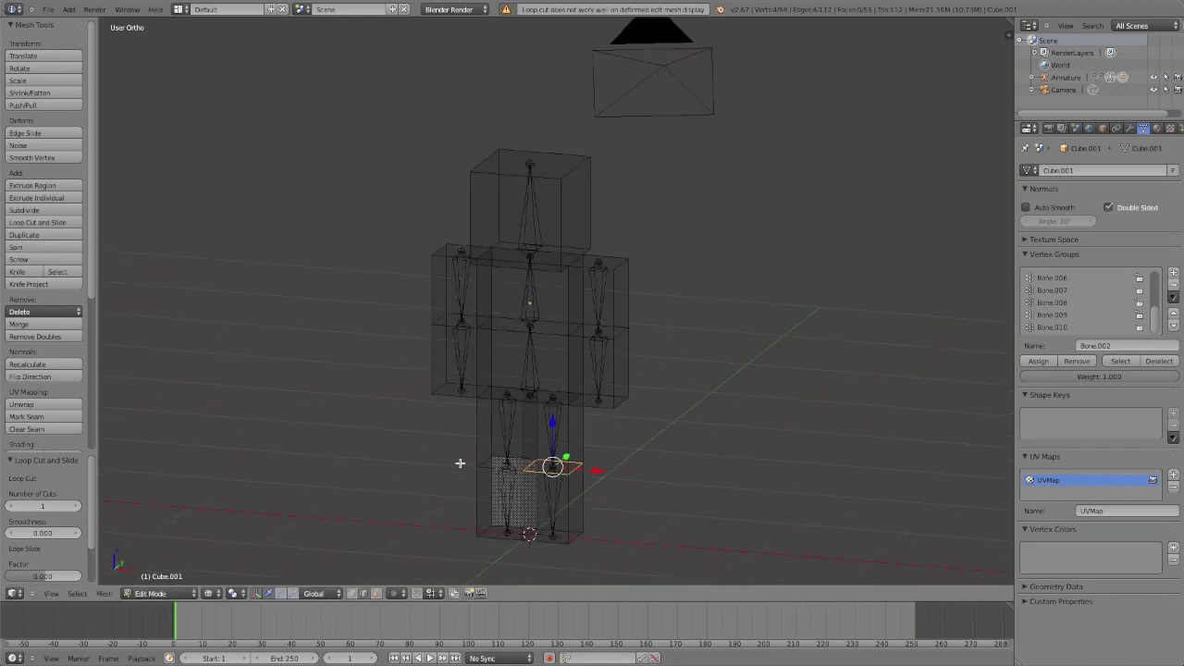
Return the character mesh to Object Mode and restore the shaded, textured display
{"action": "key", "text": "Tab"}
{"action": "key", "text": "z"}
{"action": "middle_click_drag", "start_coordinate": [447, 372], "coordinate": [508, 358]}
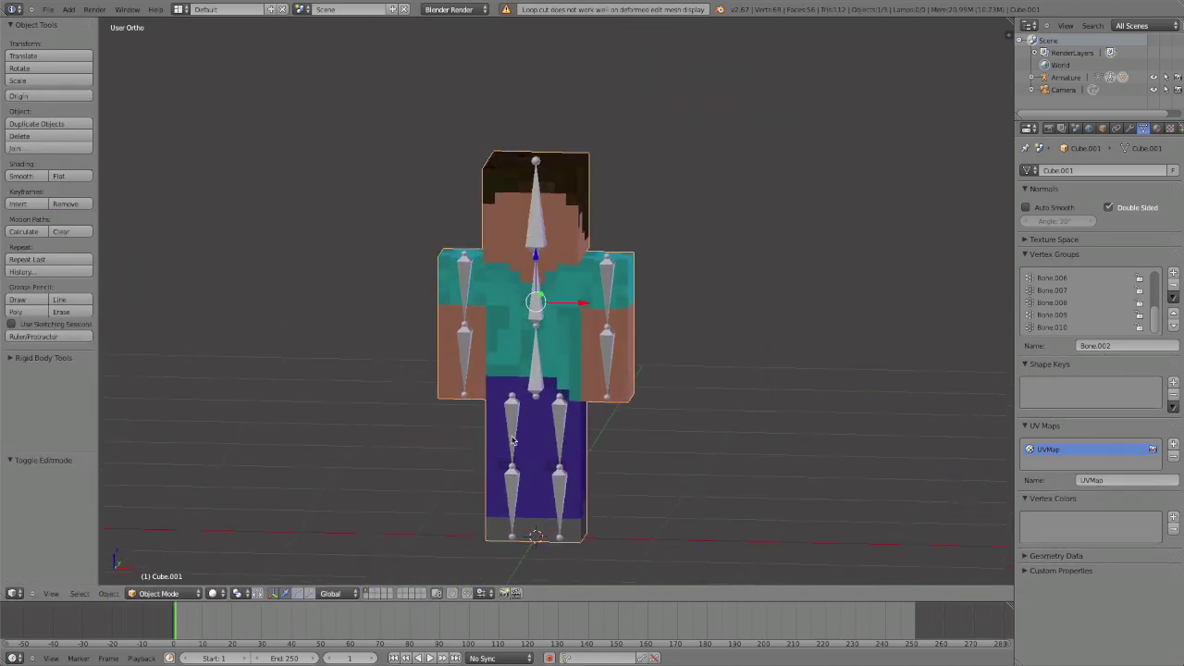
Inspect the new loop cuts in Edit Mode by selecting individual leg faces above and below the knees, and return to Object Mode
{"action": "scroll", "coordinate": [508, 358], "scroll_direction": "up", "scroll_amount": 3}
{"action": "key", "text": "Tab"}
{"action": "mouse_move", "coordinate": [568, 476]}
{"action": "middle_mouse_down"}
{"action": "mouse_move", "coordinate": [561, 500]}
{"action": "mouse_move", "coordinate": [555, 472]}
{"action": "middle_mouse_up"}
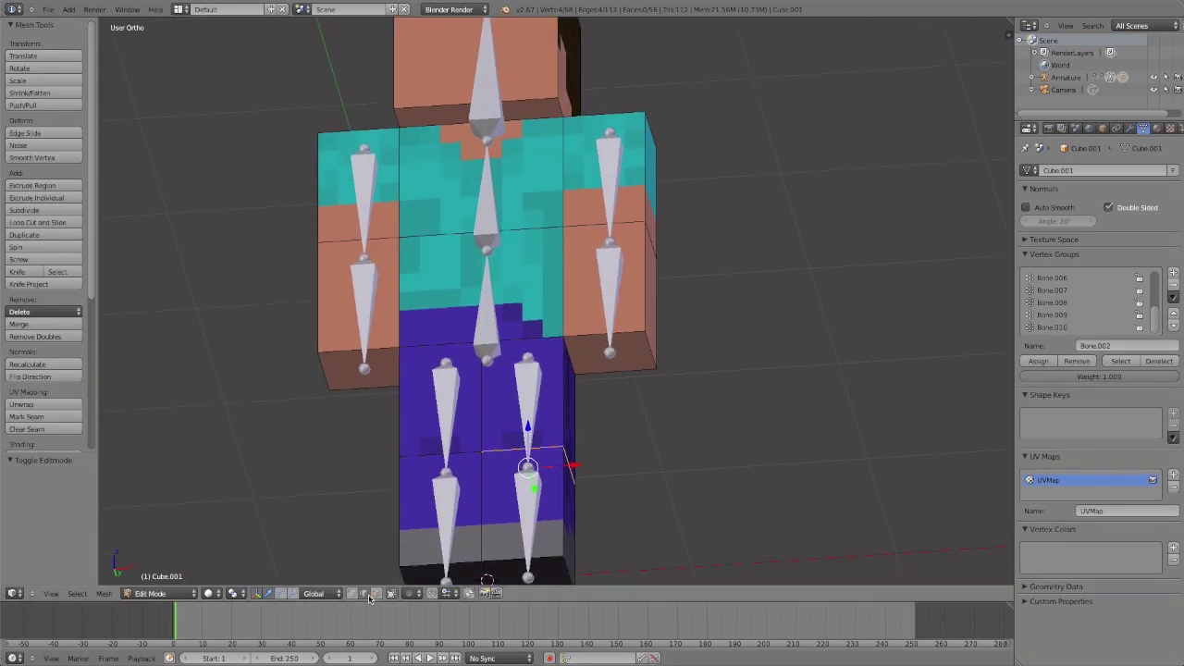
{"action": "right_click", "coordinate": [523, 504]}
{"action": "middle_click_drag", "start_coordinate": [523, 504], "coordinate": [490, 461]}
{"action": "right_click", "coordinate": [460, 463]}
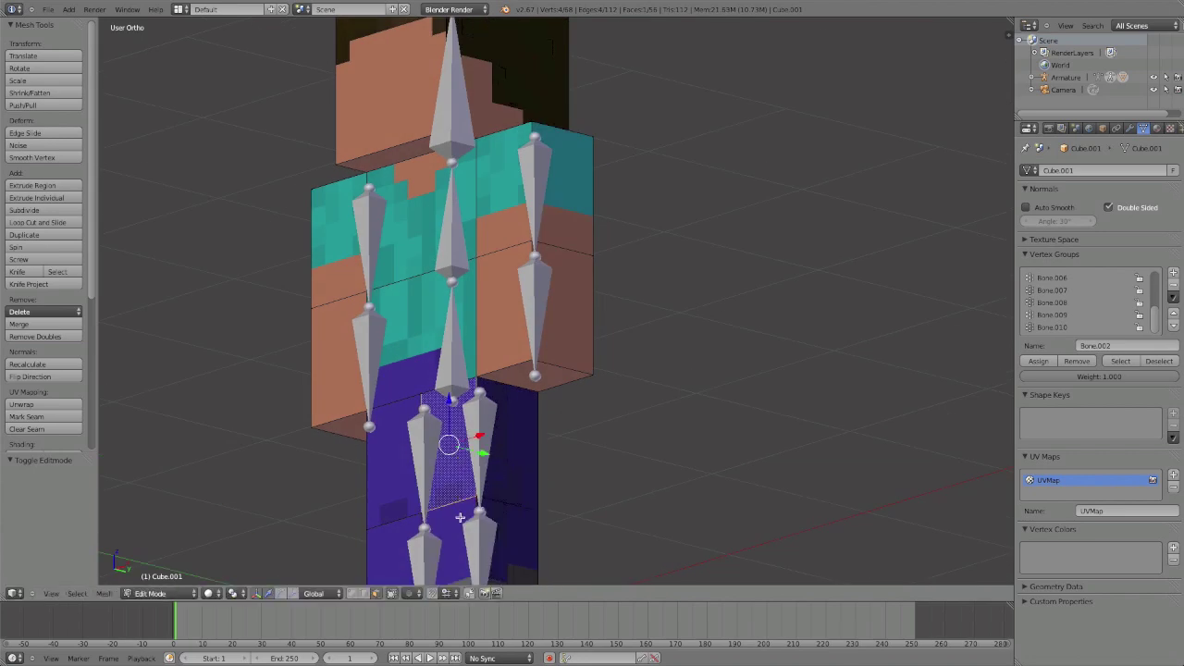
{"action": "right_click", "coordinate": [462, 520]}
{"action": "right_click", "coordinate": [474, 509]}
{"action": "right_click", "coordinate": [470, 512]}
{"action": "right_click", "coordinate": [503, 543]}
{"action": "right_click", "coordinate": [455, 540]}
{"action": "right_click", "coordinate": [453, 477]}
{"action": "right_click", "coordinate": [509, 473]}
{"action": "right_click", "coordinate": [506, 551]}
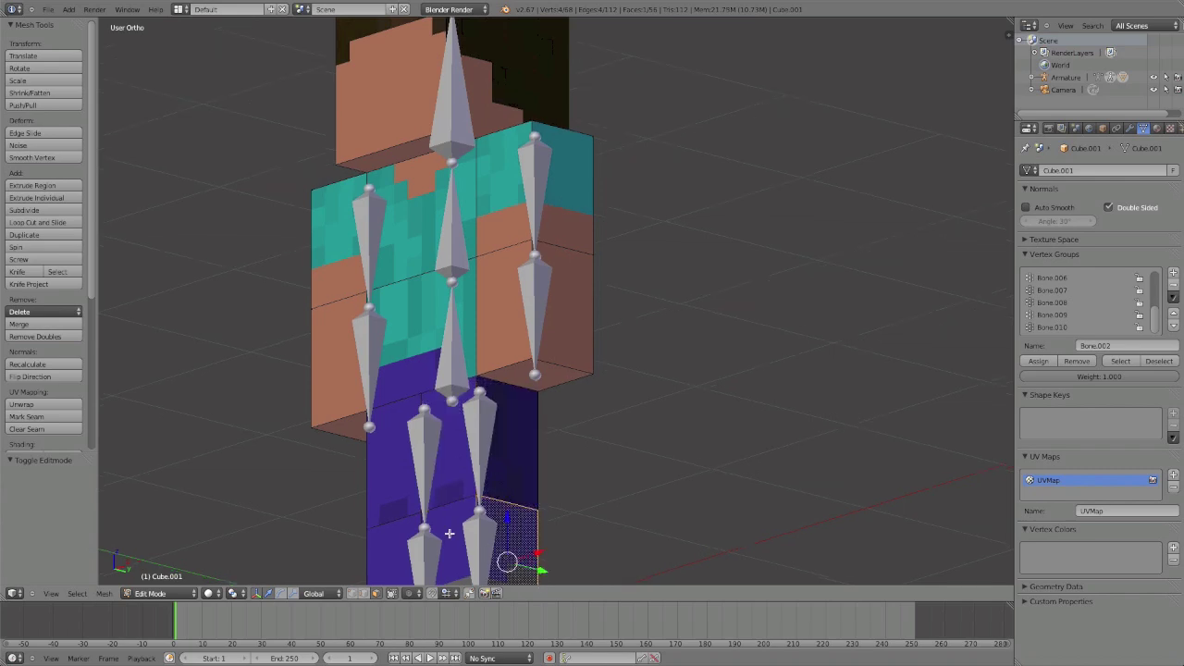
{"action": "scroll", "coordinate": [449, 534], "scroll_direction": "down", "scroll_amount": 6}
{"action": "key", "text": "Tab"}
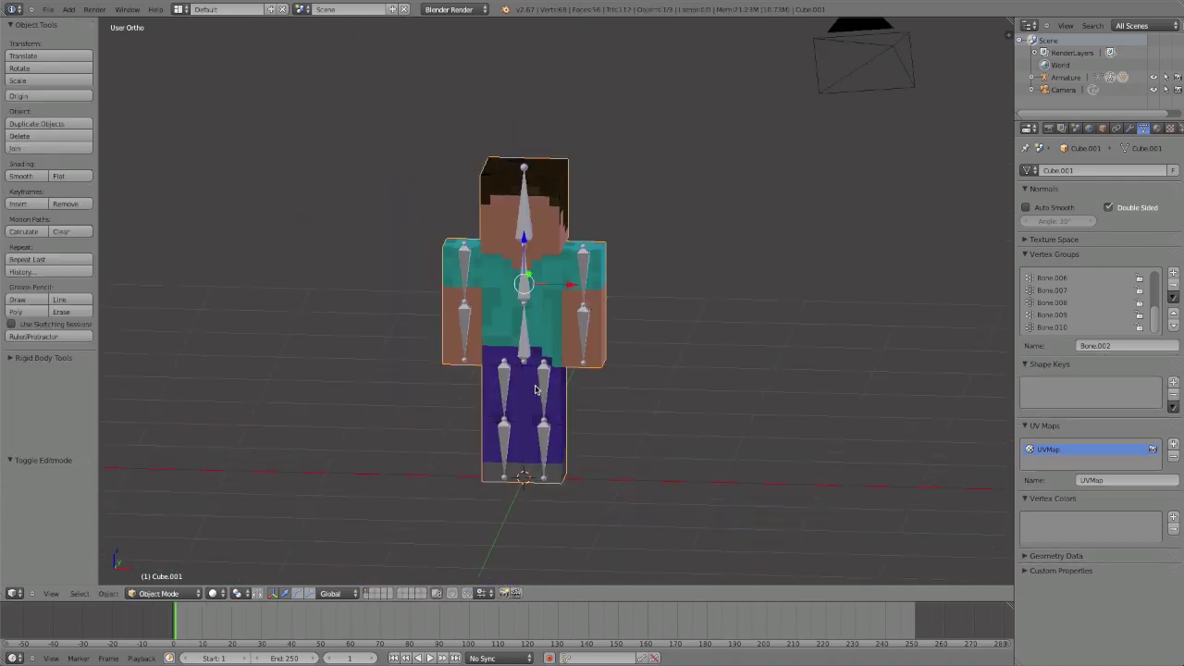
Try rotating the +X-side forearm bone about the global X axis until the forearm points straight forward
{"action": "middle_click_drag", "start_coordinate": [519, 372], "coordinate": [504, 370]}
{"action": "scroll", "coordinate": [540, 352], "scroll_direction": "up", "scroll_amount": 4}
{"action": "middle_click_drag", "start_coordinate": [588, 341], "coordinate": [526, 331]}
{"action": "right_click", "coordinate": [552, 338]}
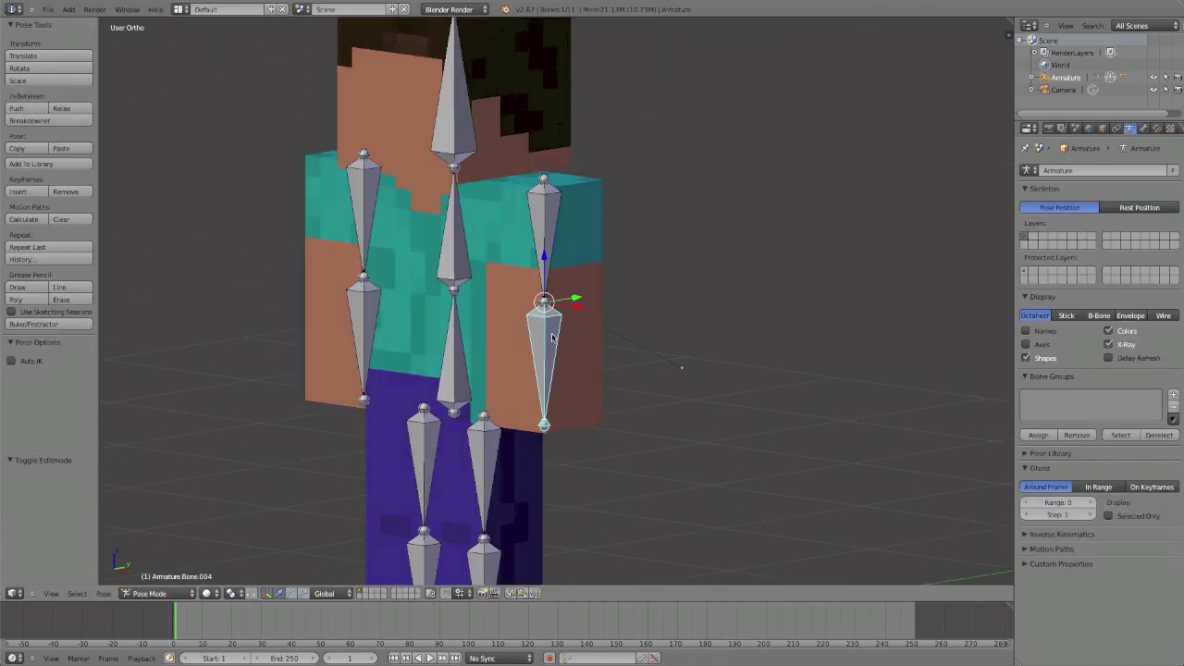
{"action": "key", "text": "r"}
{"action": "key", "text": "x"}
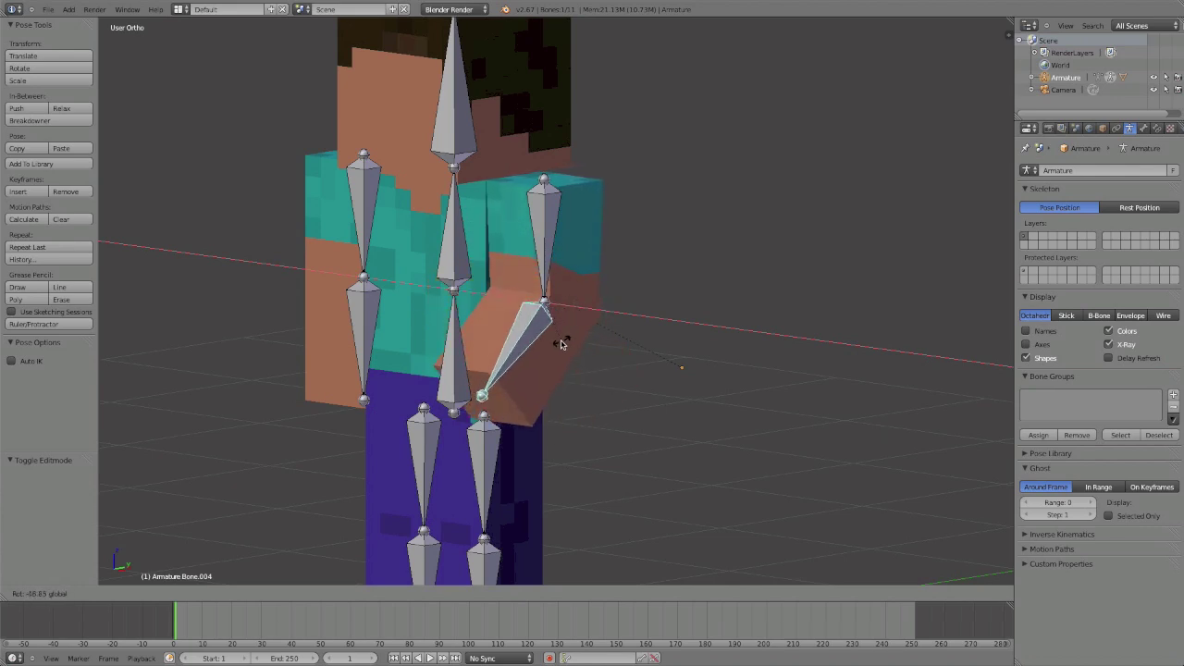
{"action": "left_click", "coordinate": [530, 350]}
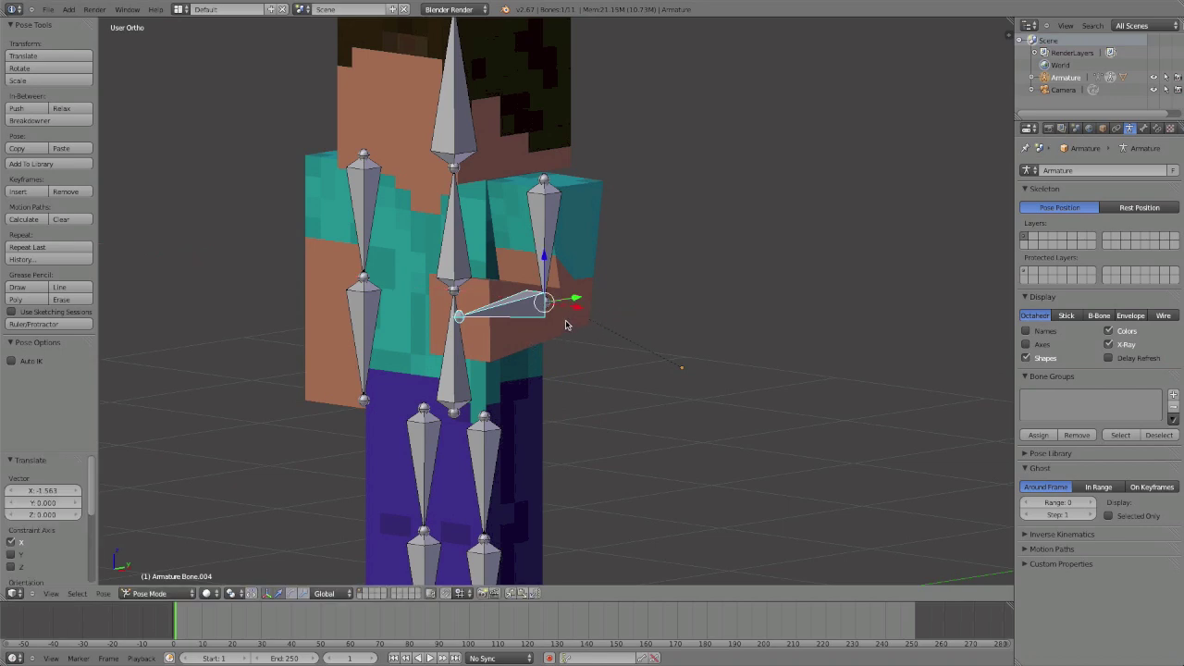
Enable Preserve Volume in the character mesh's Armature modifier and check the bent elbow from the side
{"action": "key", "text": "KP_3"}
{"action": "middle_click_drag", "start_coordinate": [566, 325], "coordinate": [616, 331], "text": "shift"}
{"action": "right_click", "coordinate": [393, 259]}
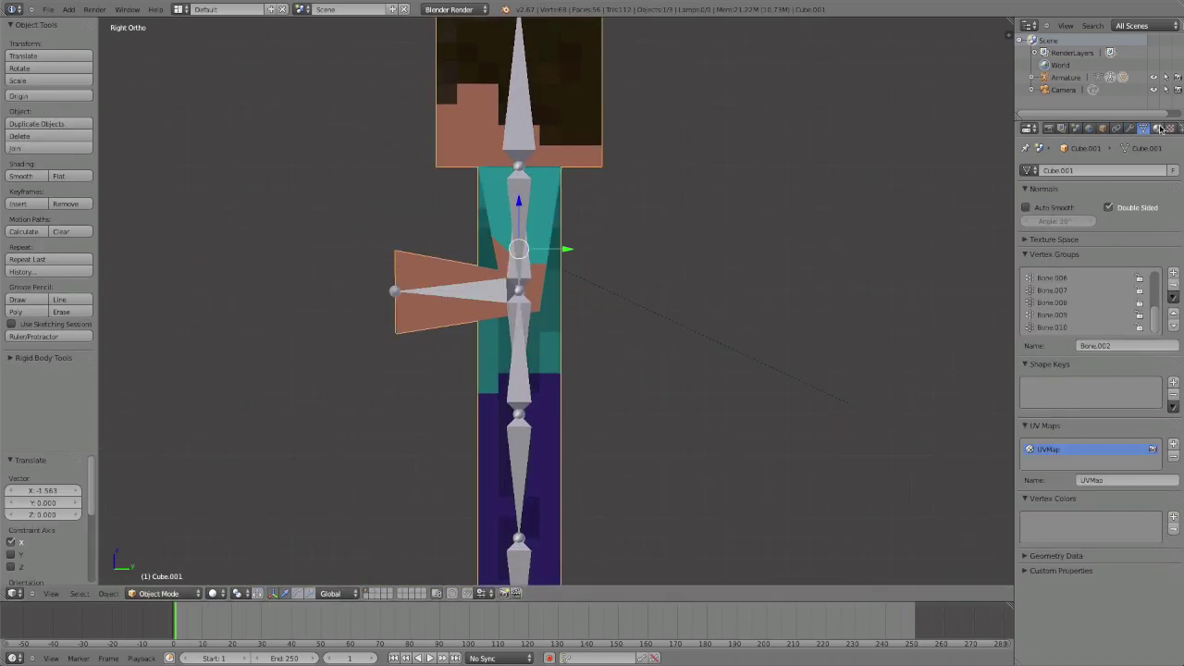
{"action": "left_click", "coordinate": [1130, 129]}
{"action": "scroll", "coordinate": [595, 191], "scroll_direction": "up", "scroll_amount": 4}
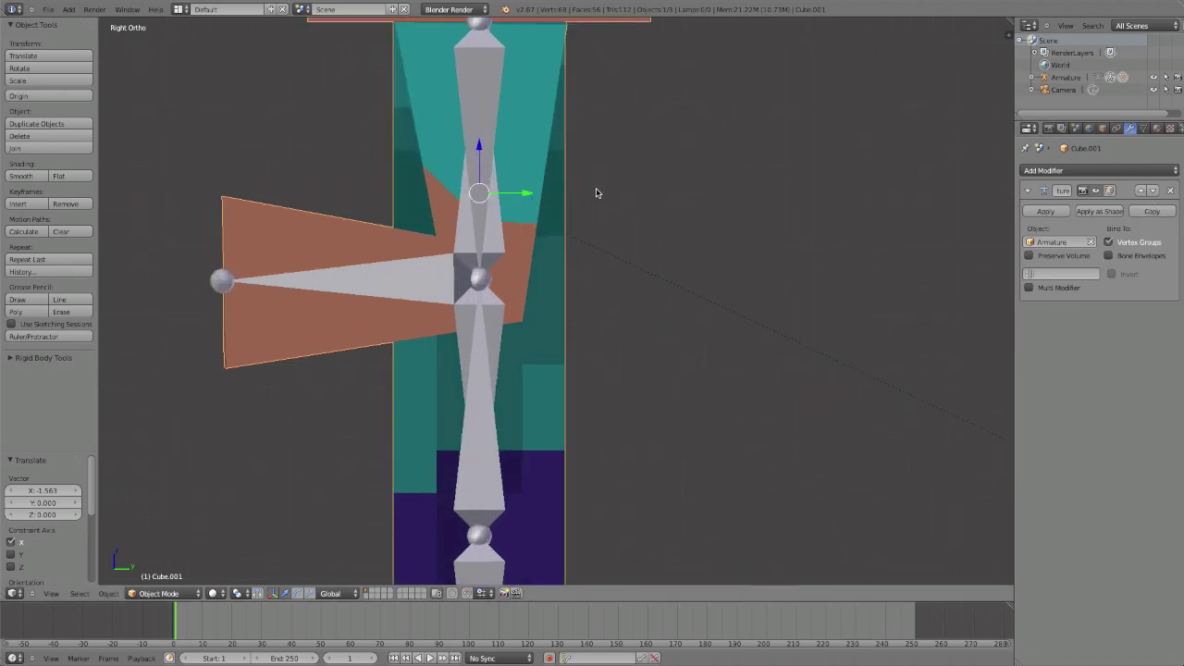
{"action": "left_click", "coordinate": [1040, 260]}
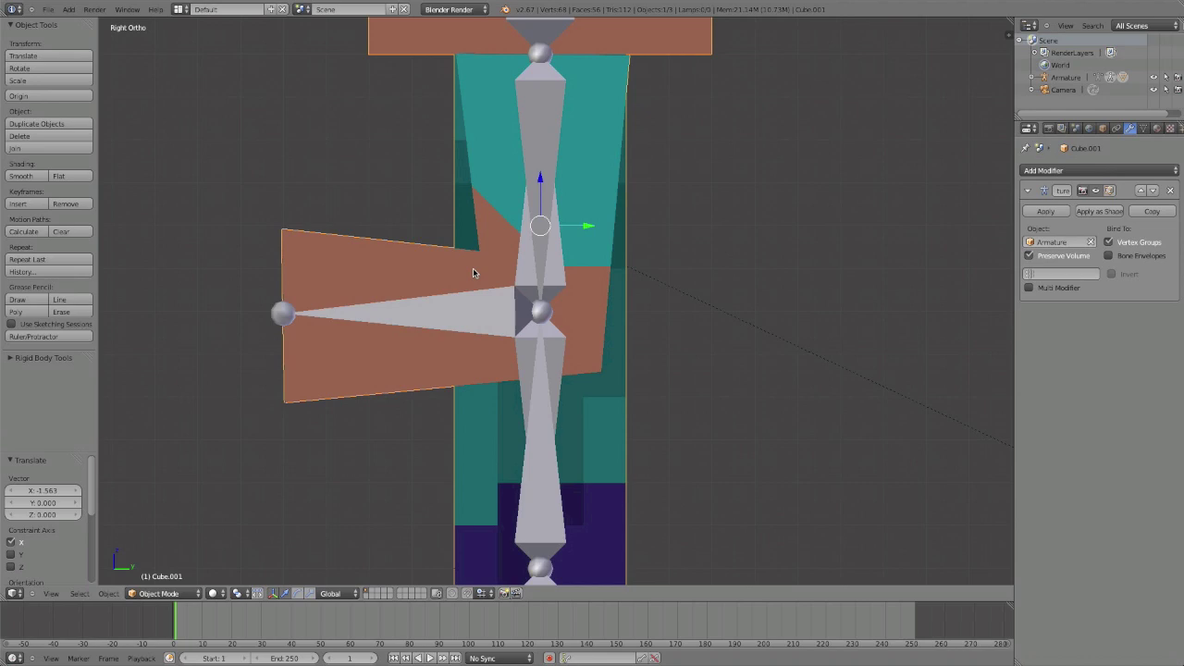
{"action": "middle_click_drag", "start_coordinate": [476, 270], "coordinate": [585, 304]}
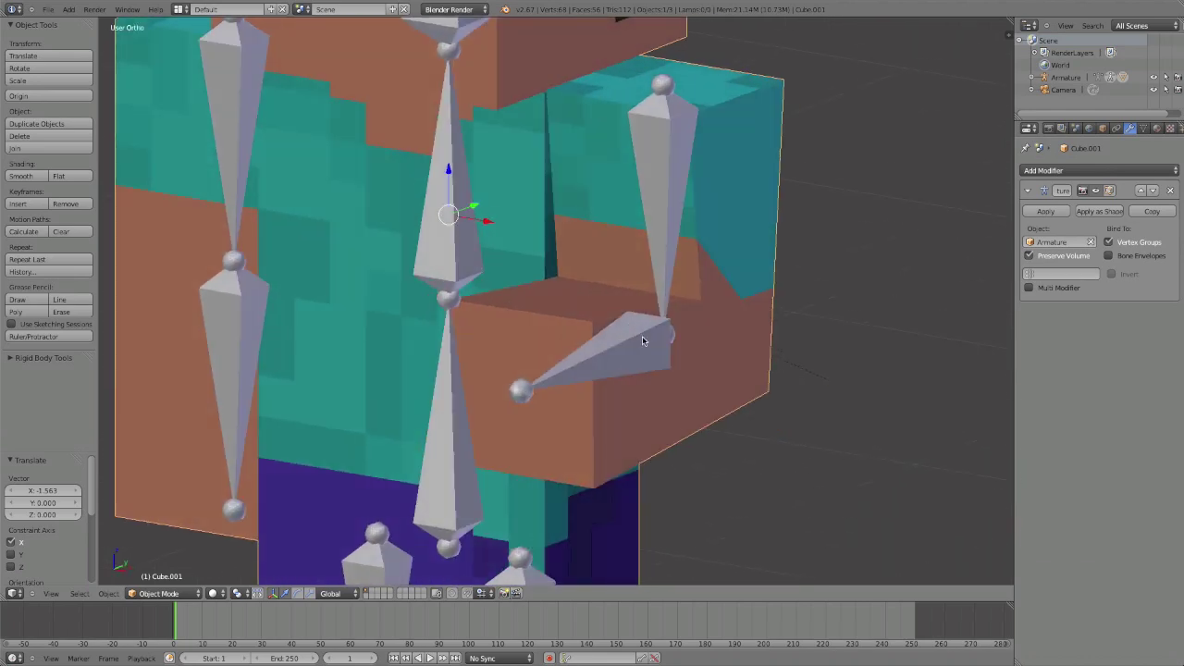
Try a trackball rotation of the +X-side forearm bone to test the elbow, and clear the bone's rotation
{"action": "right_click", "coordinate": [640, 336]}
{"action": "scroll", "coordinate": [623, 344], "scroll_direction": "down", "scroll_amount": 2}
{"action": "scroll", "coordinate": [622, 346], "scroll_direction": "down", "scroll_amount": 1}
{"action": "key", "text": "r"}
{"action": "key", "text": "r"}
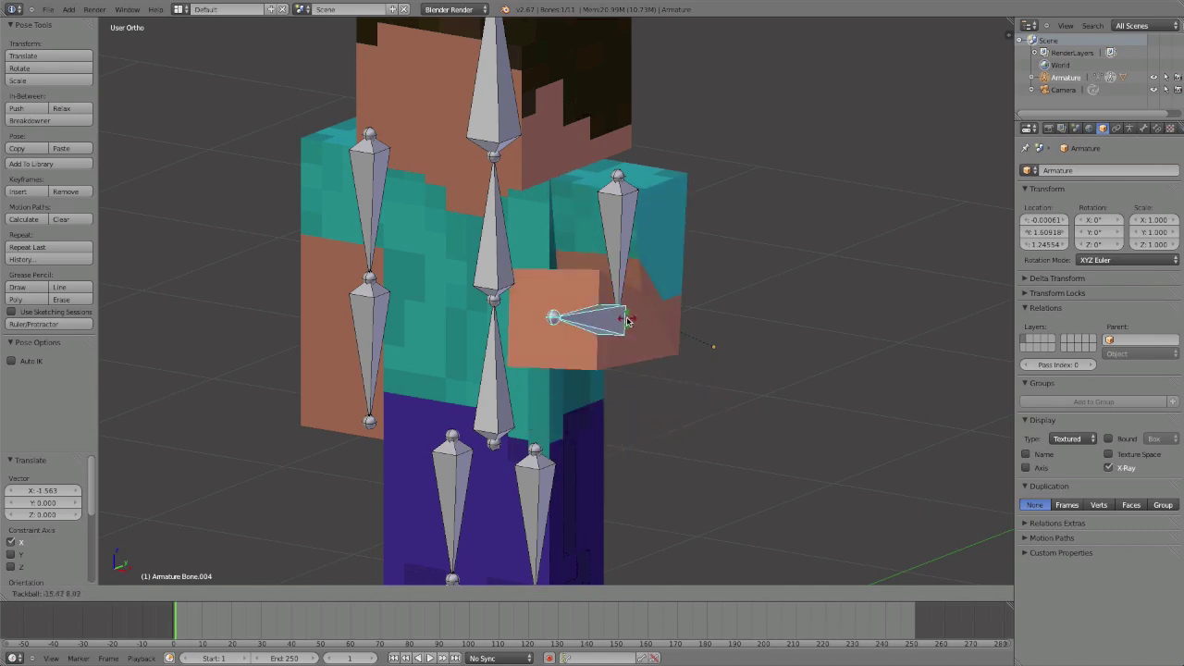
{"action": "left_click", "coordinate": [622, 368]}
{"action": "middle_click_drag", "start_coordinate": [603, 370], "coordinate": [626, 359]}
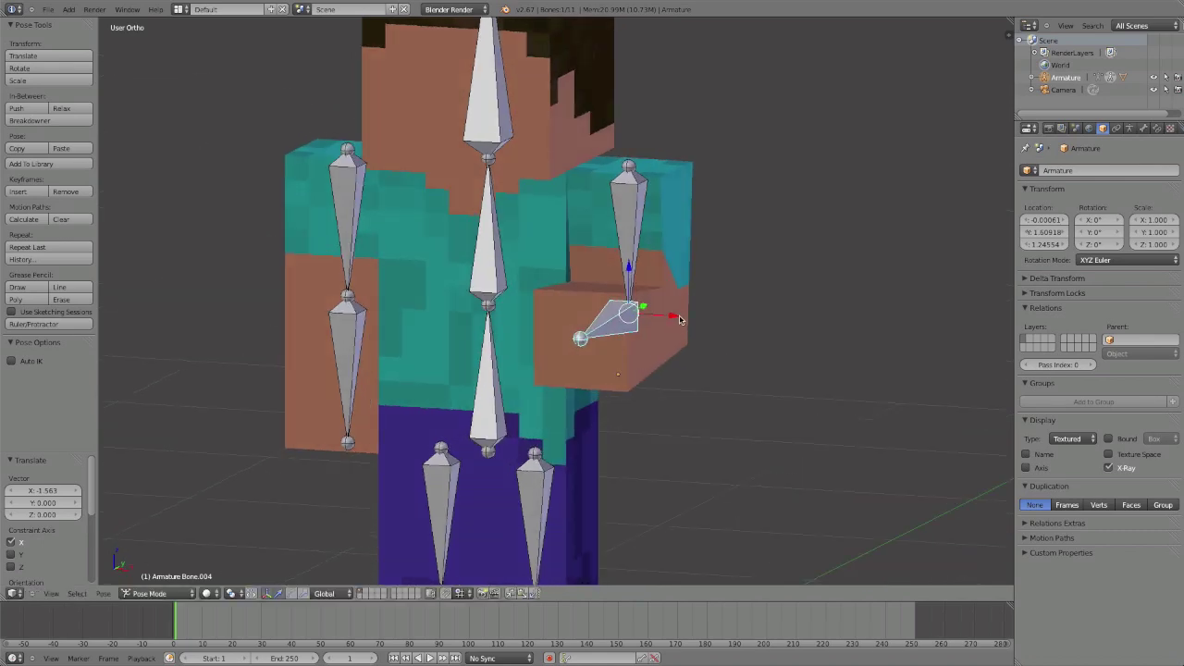
{"action": "key", "text": "alt+r"}
Try trackball rotations of the -X-side upper arm bone from two viewing angles to test the shoulder movement
{"action": "middle_click_drag", "start_coordinate": [303, 310], "coordinate": [376, 274]}
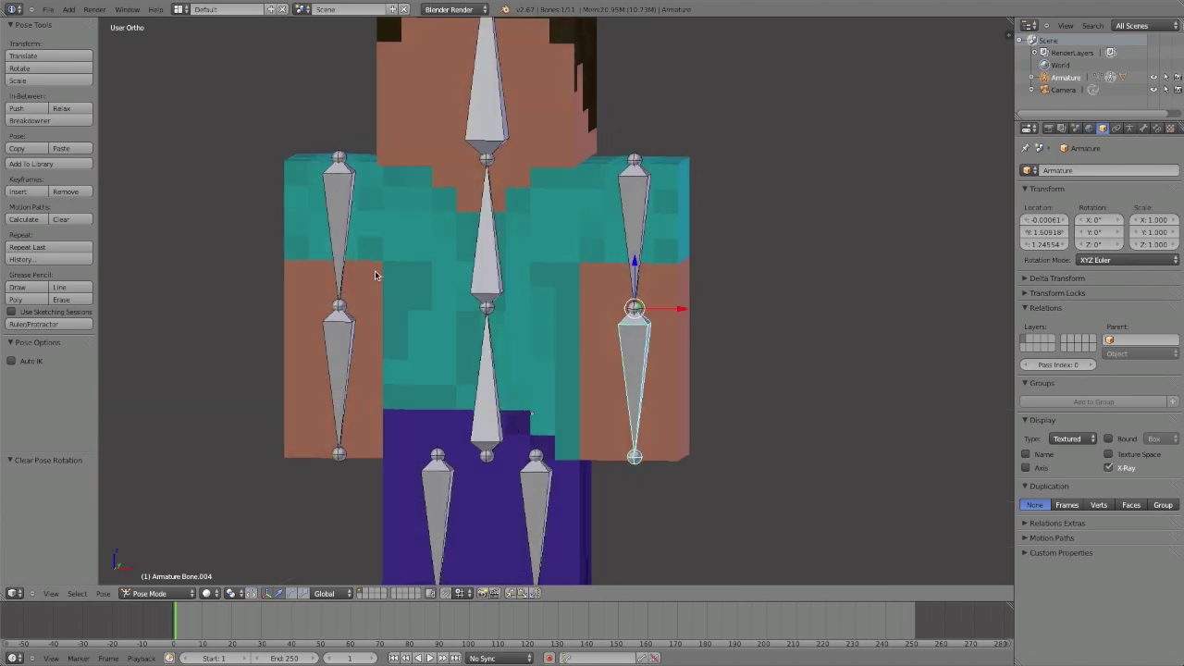
{"action": "key", "text": "r"}
{"action": "key", "text": "r"}
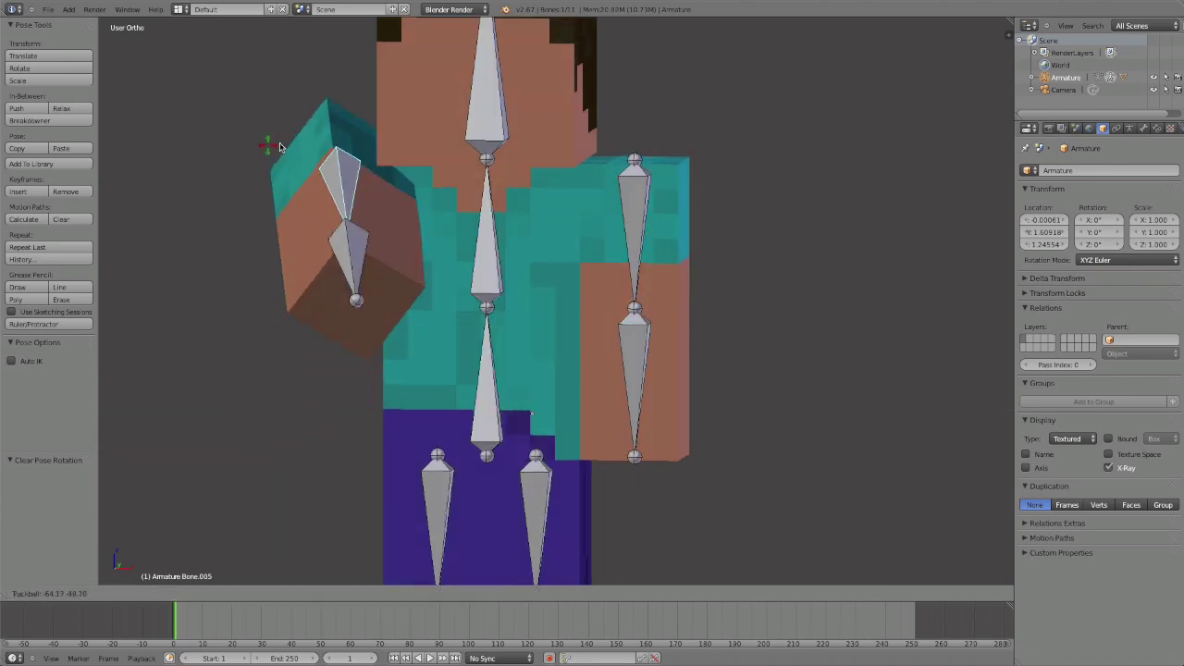
{"action": "right_click", "coordinate": [467, 180]}
{"action": "middle_click_drag", "start_coordinate": [401, 233], "coordinate": [468, 298]}
{"action": "key", "text": "r"}
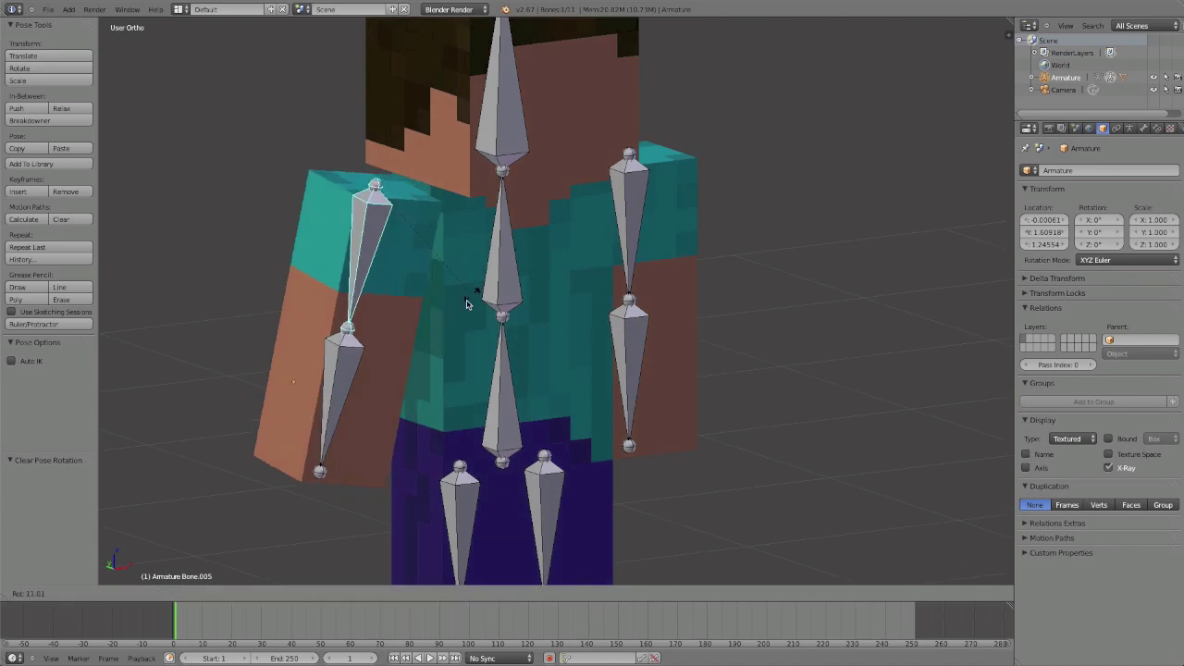
{"action": "key", "text": "r"}
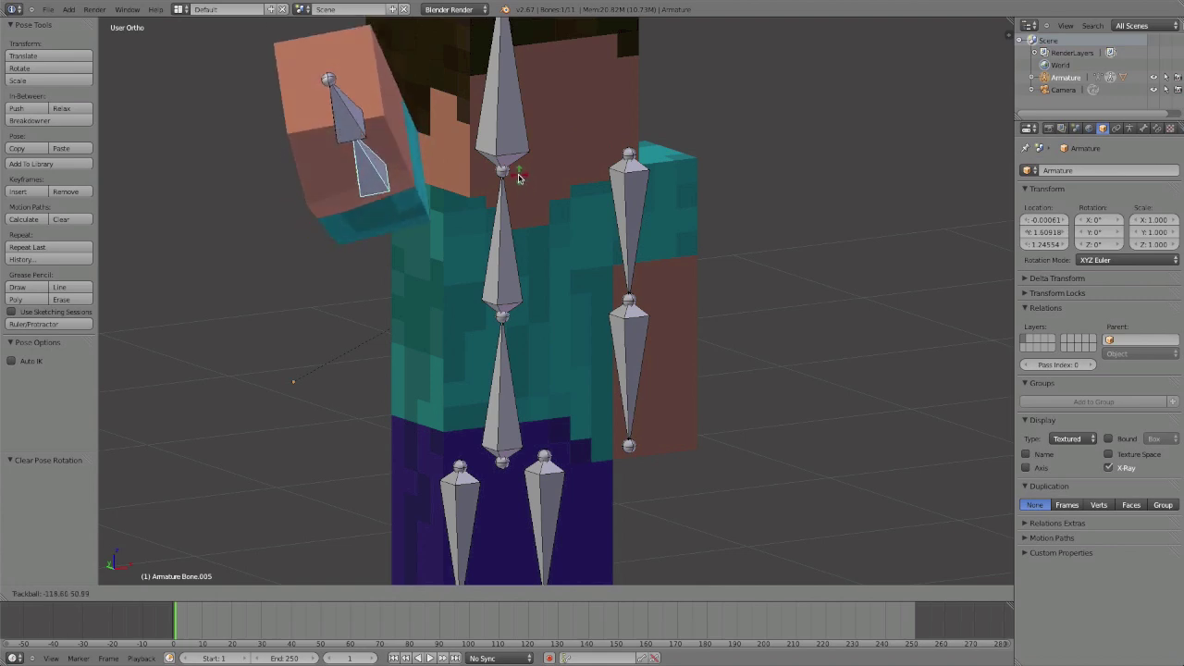
{"action": "key", "text": "Escape"}
{"action": "middle_click_drag", "start_coordinate": [431, 308], "coordinate": [389, 319]}
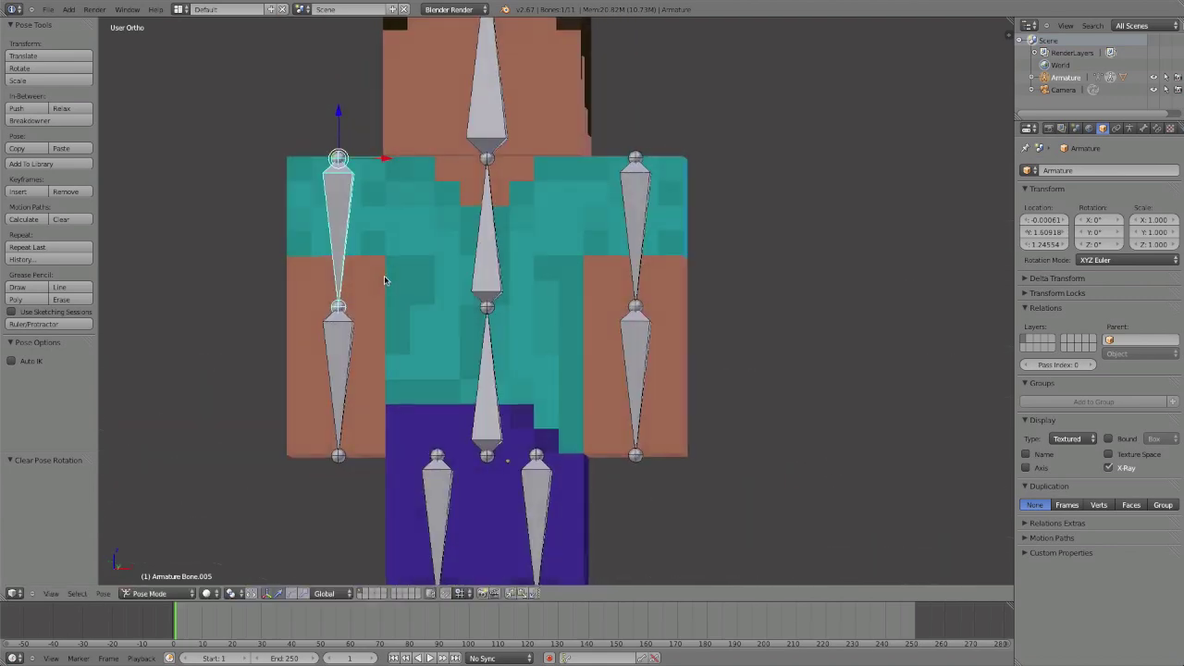
Try another trackball rotation of the -X-side upper arm bone, swinging the whole arm forward to test the shoulder
{"action": "key", "text": "r"}
{"action": "key", "text": "r"}
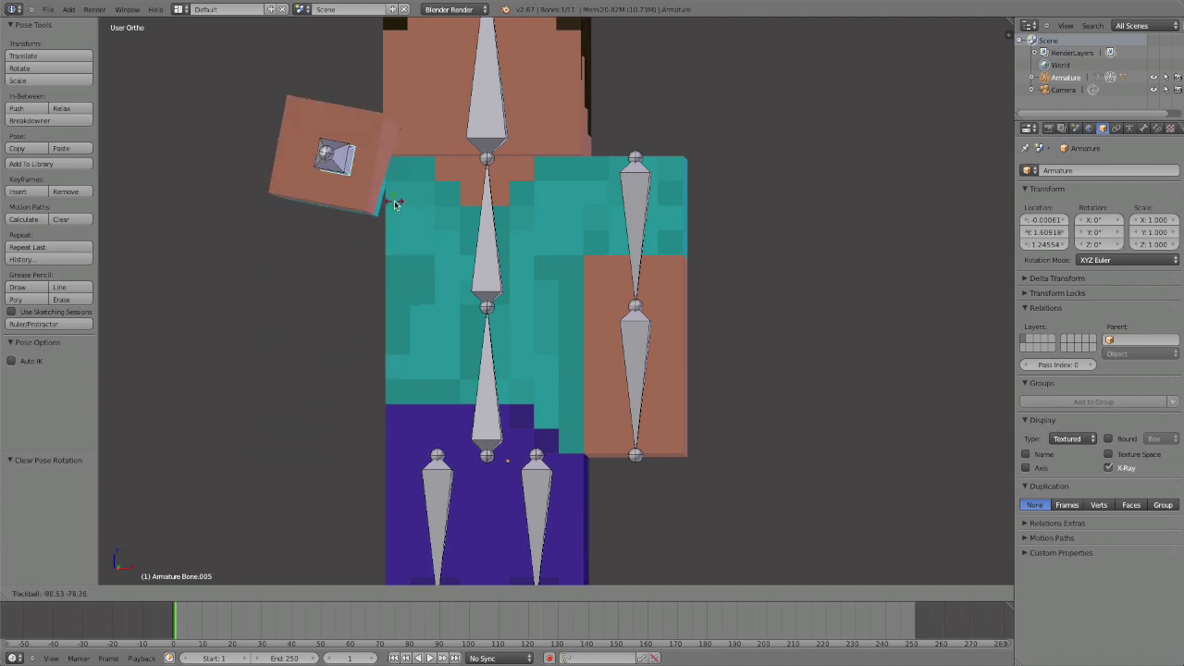
{"action": "key", "text": "Escape"}
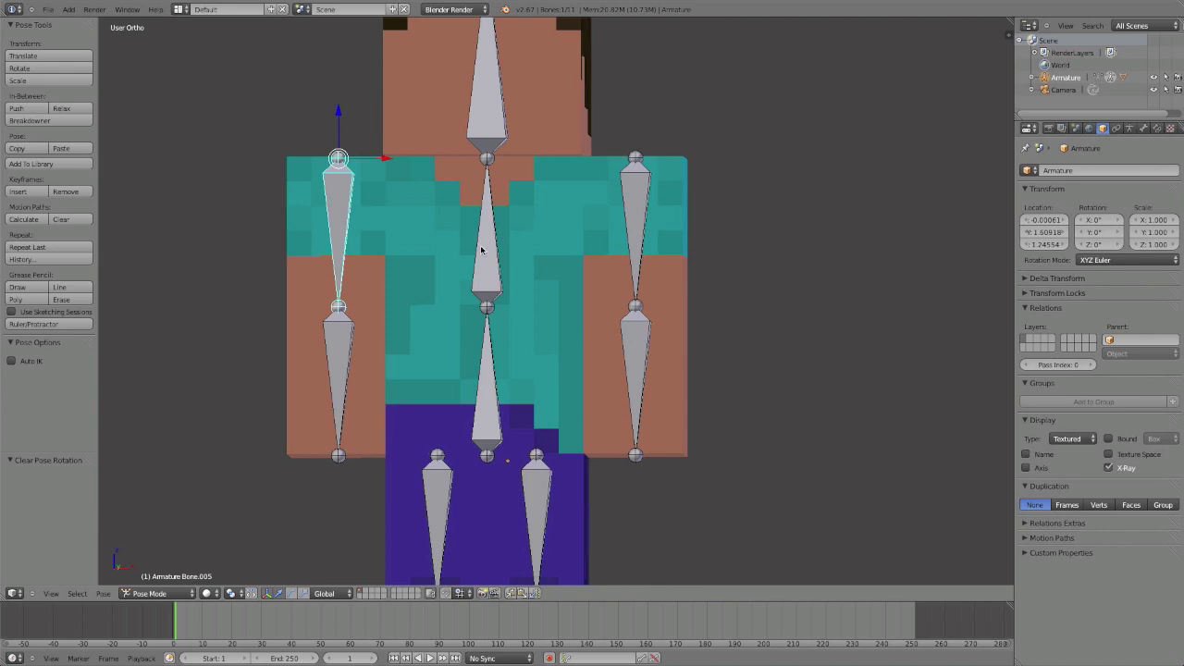
Select the character mesh and switch it to Weight Paint mode
{"action": "right_click", "coordinate": [380, 451]}
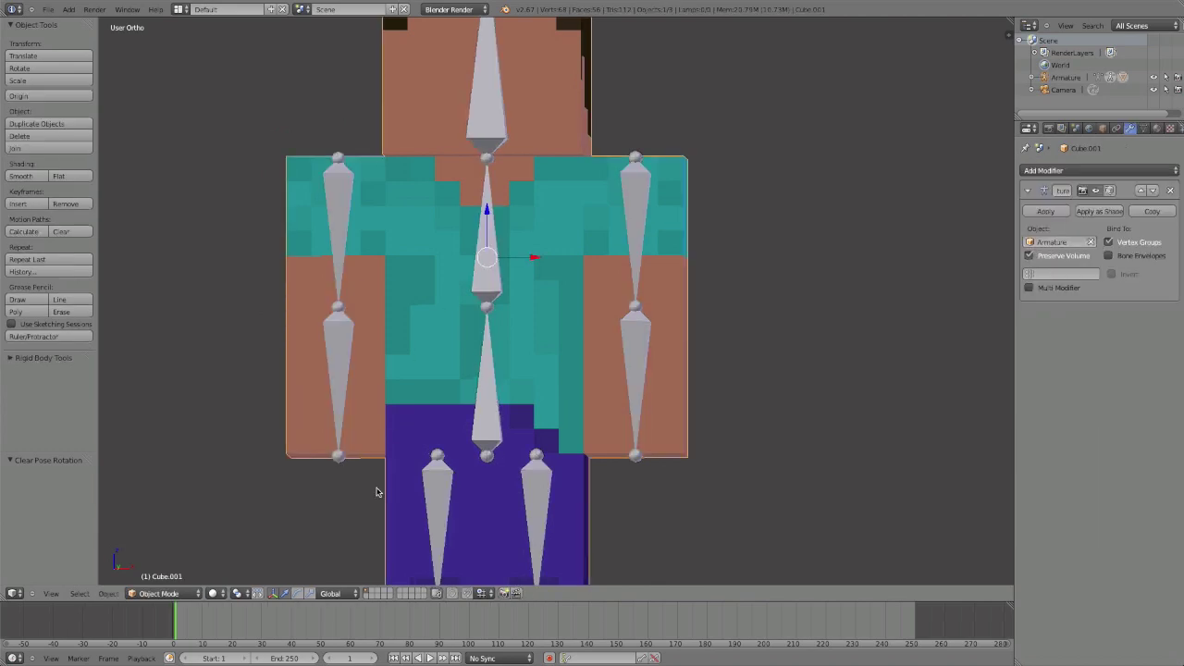
{"action": "left_click", "coordinate": [149, 592]}
{"action": "left_click", "coordinate": [158, 512]}
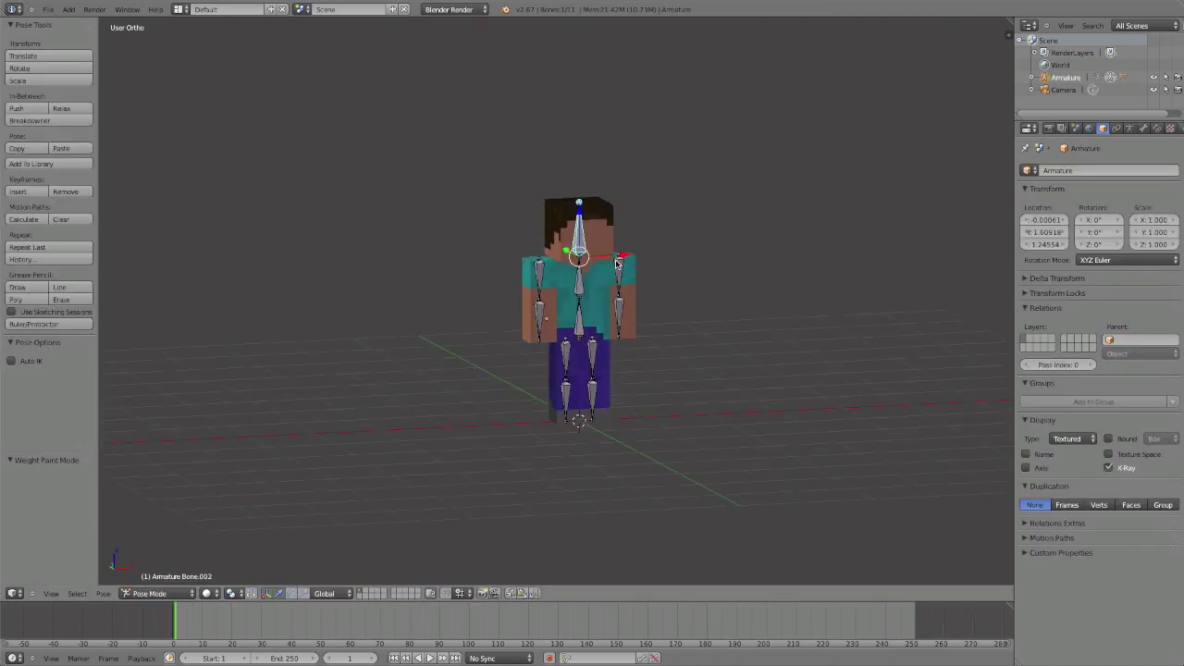
Try a trackball rotation of the head bone to test how the neck joint deforms
{"action": "scroll", "coordinate": [656, 262], "scroll_direction": "up", "scroll_amount": 5}
{"action": "key", "text": "r"}
{"action": "key", "text": "r"}
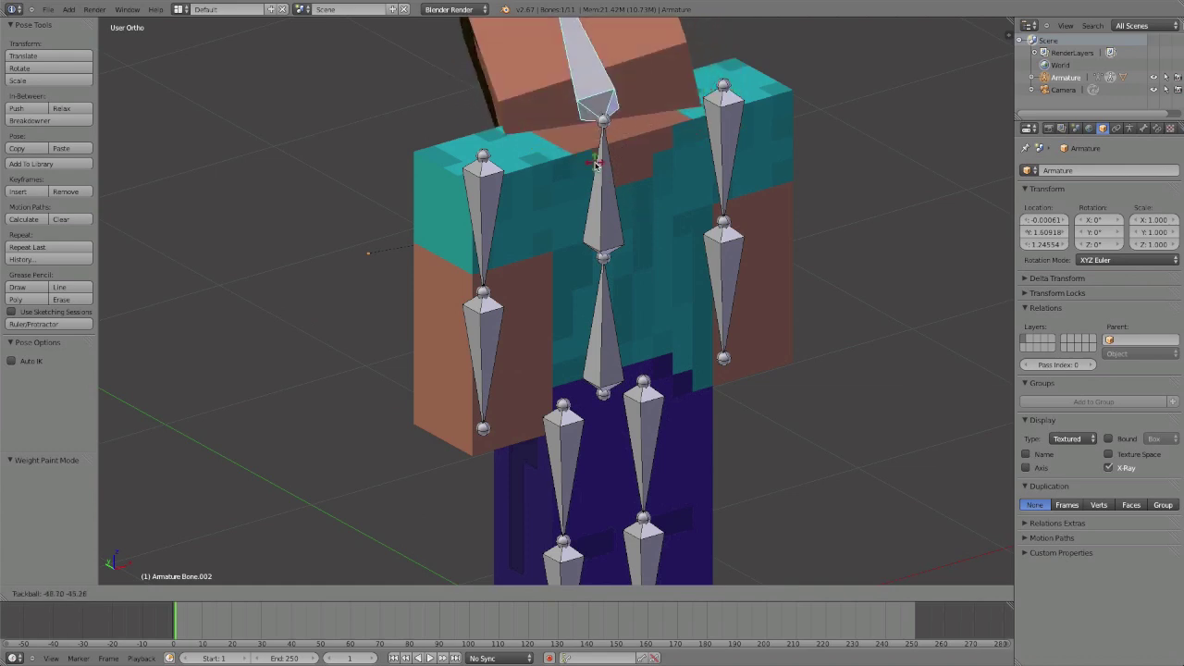
{"action": "key", "text": "Escape"}
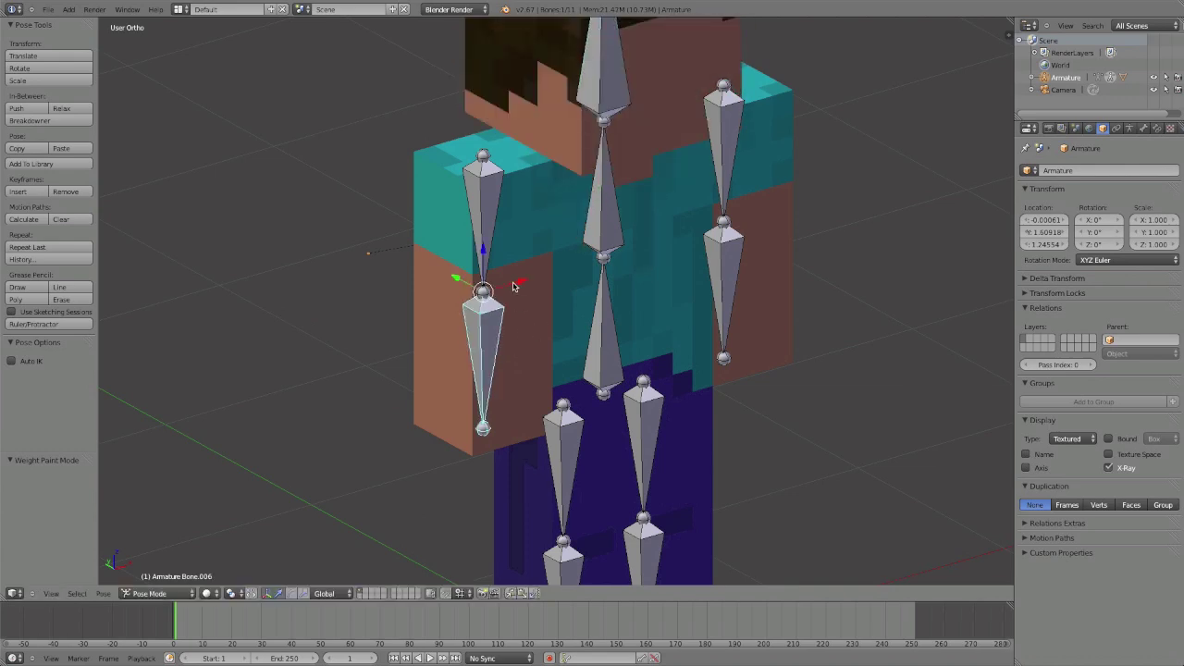
Try rotating the -X-side and the +X-side forearm bones individually about the global X axis to test both elbows
{"action": "key", "text": "r"}
{"action": "key", "text": "x"}
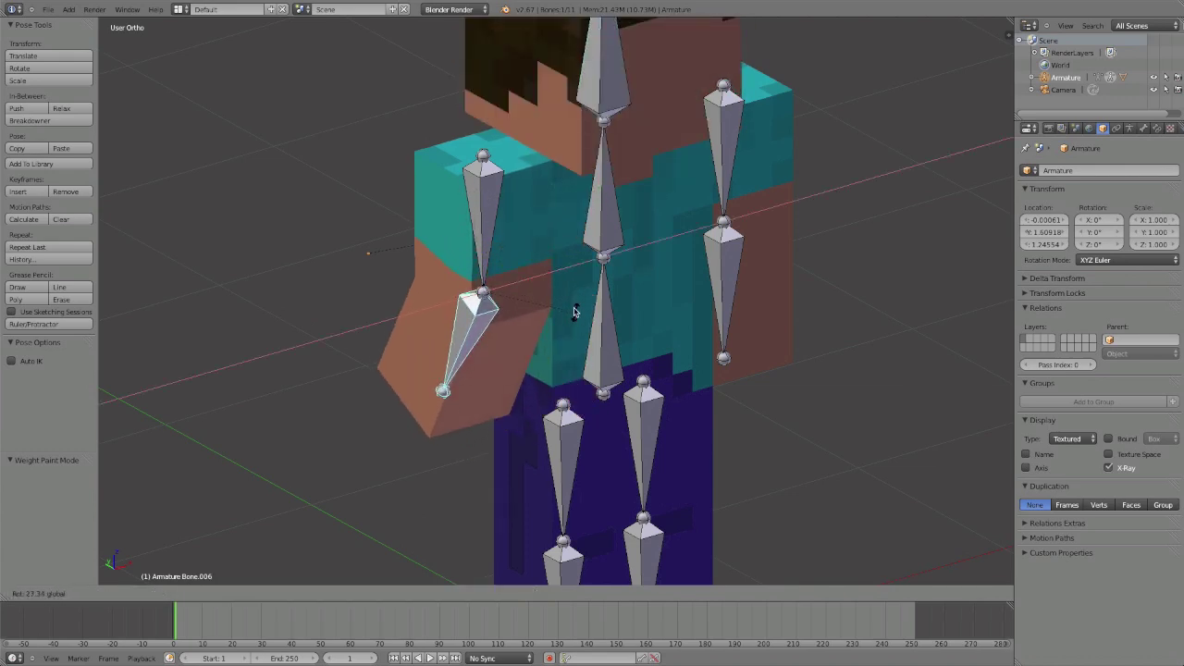
{"action": "key", "text": "Escape"}
{"action": "key", "text": "r"}
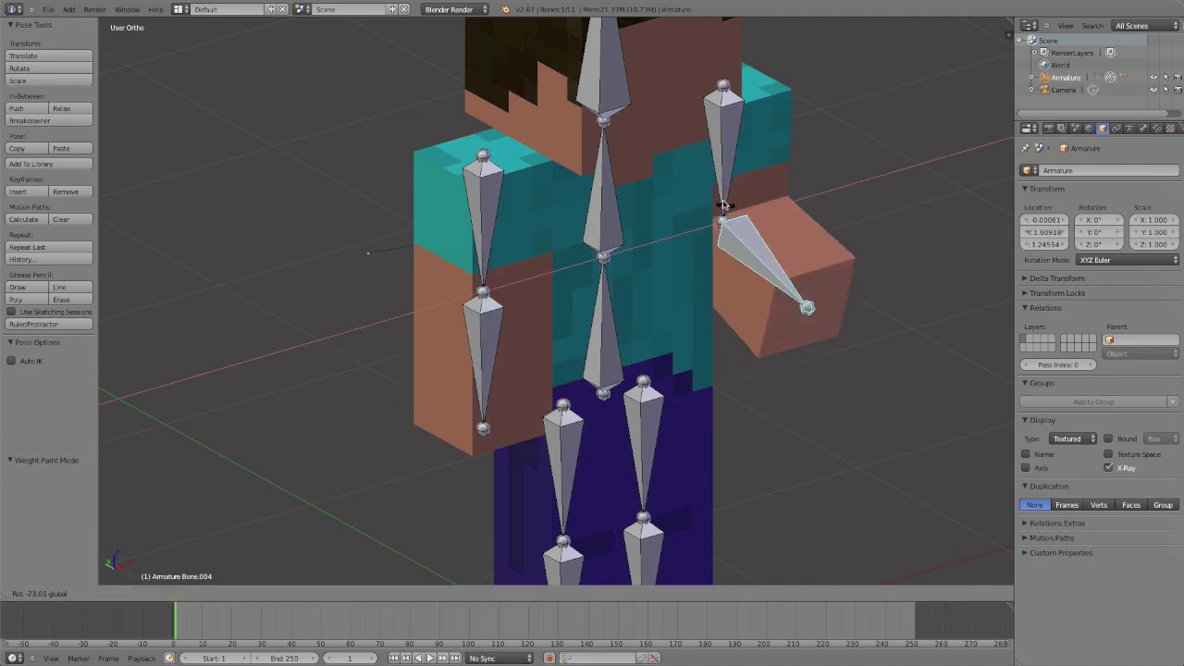
{"action": "key", "text": "Escape"}
Switch the view to perspective and try folding the +X-side forearm bone up toward the shoulder about the global X axis
{"action": "middle_click_drag", "start_coordinate": [710, 177], "coordinate": [597, 176]}
{"action": "key", "text": "KP_5"}
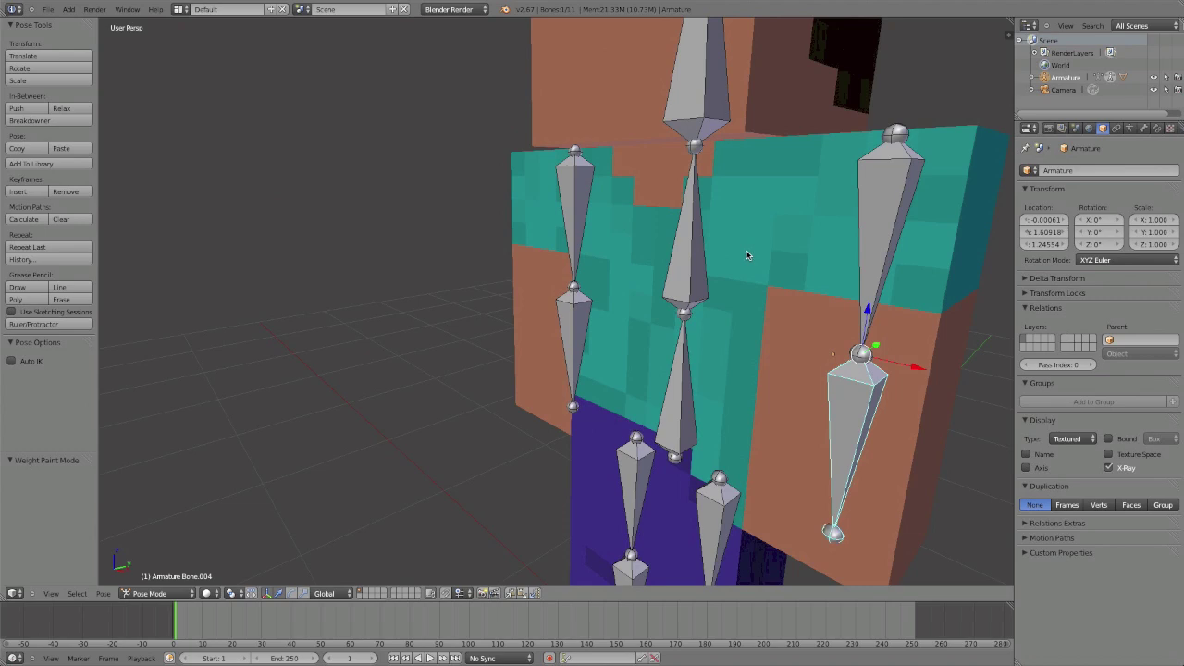
{"action": "mouse_move", "coordinate": [746, 253]}
{"action": "middle_mouse_down"}
{"action": "mouse_move", "coordinate": [727, 246]}
{"action": "mouse_move", "coordinate": [740, 259]}
{"action": "middle_mouse_up"}
{"action": "key", "text": "r"}
{"action": "key", "text": "x"}
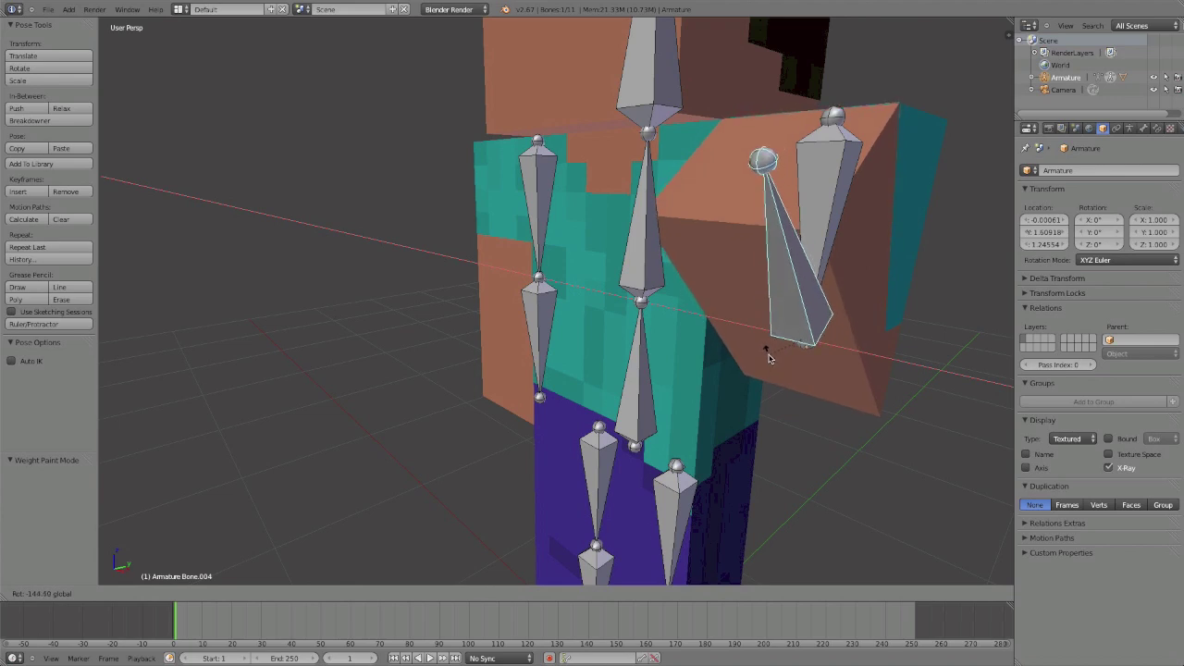
{"action": "right_click", "coordinate": [767, 358]}
Try folding the -X-side forearm bone upward about the global X axis, examining the elbow from the side and the front
{"action": "middle_click_drag", "start_coordinate": [613, 312], "coordinate": [781, 305]}
{"action": "middle_click_drag", "start_coordinate": [577, 305], "coordinate": [522, 345]}
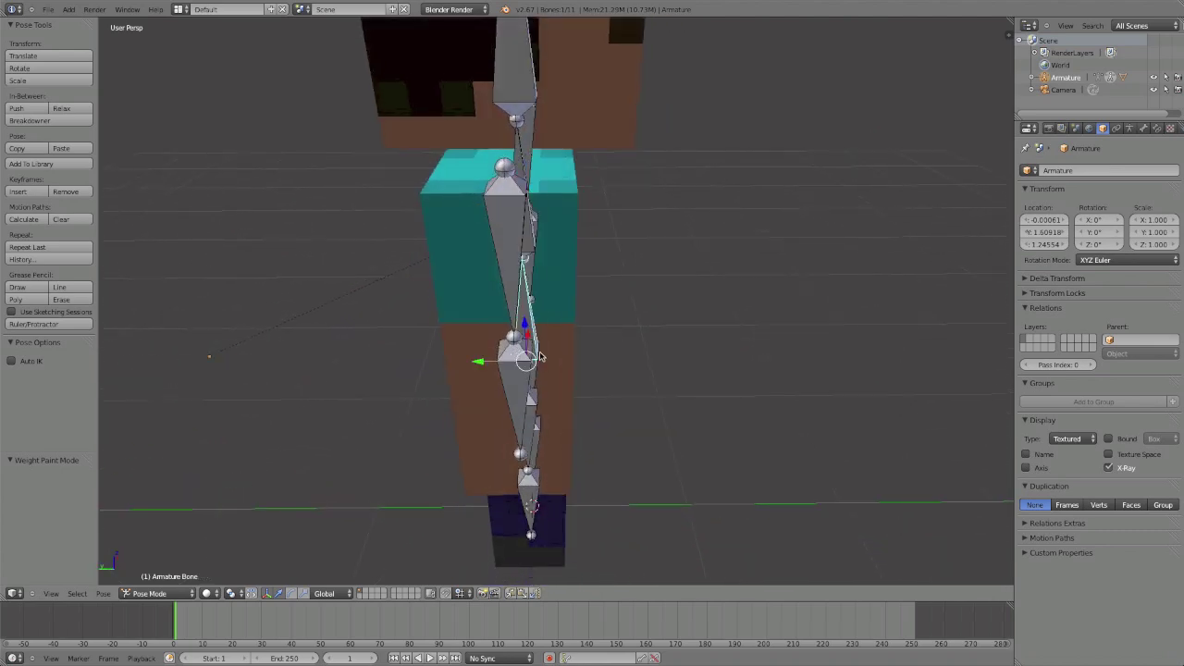
{"action": "key", "text": "r"}
{"action": "key", "text": "x"}
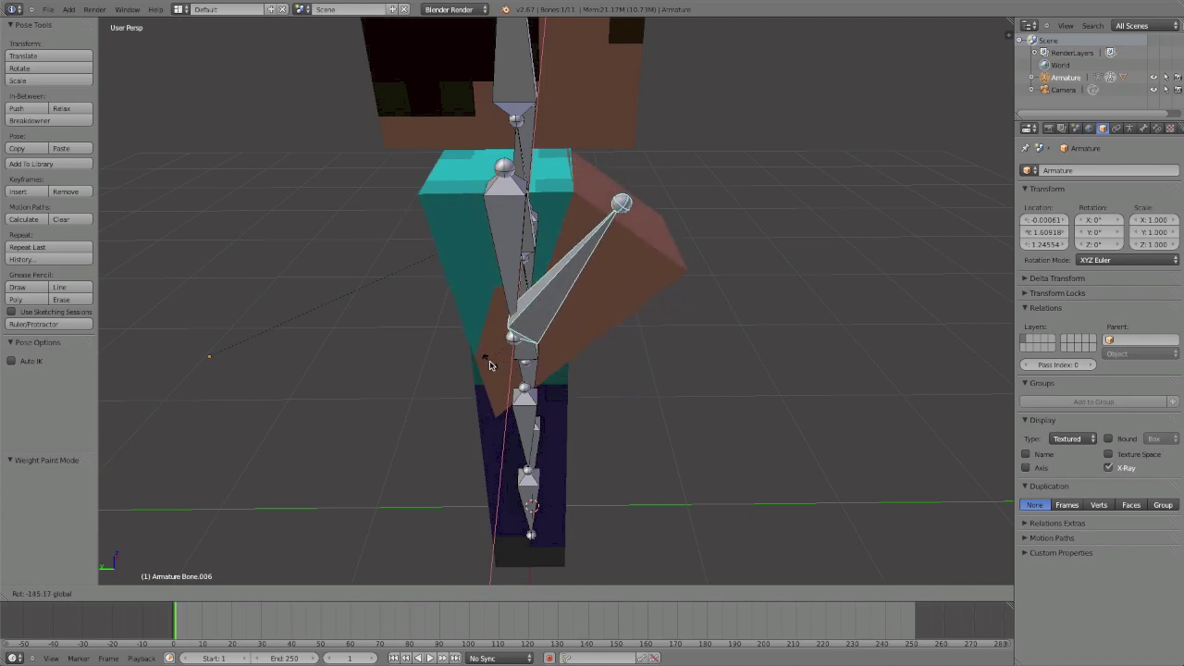
{"action": "right_click", "coordinate": [491, 366]}
{"action": "middle_click_drag", "start_coordinate": [620, 305], "coordinate": [501, 287]}
{"action": "key", "text": "r"}
{"action": "key", "text": "x"}
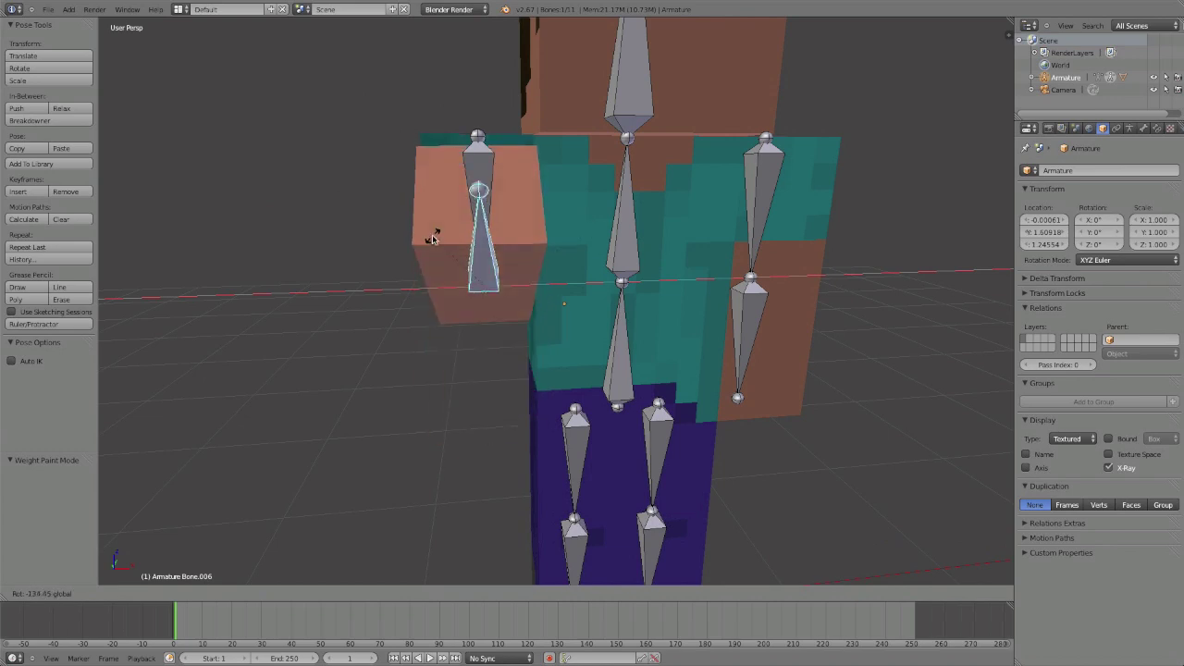
{"action": "right_click", "coordinate": [431, 236]}
Try rotating the -X-side lower leg bone about the global X axis to test the knee bend
{"action": "middle_click_drag", "start_coordinate": [431, 235], "coordinate": [656, 299]}
{"action": "scroll", "coordinate": [655, 299], "scroll_direction": "down", "scroll_amount": 3}
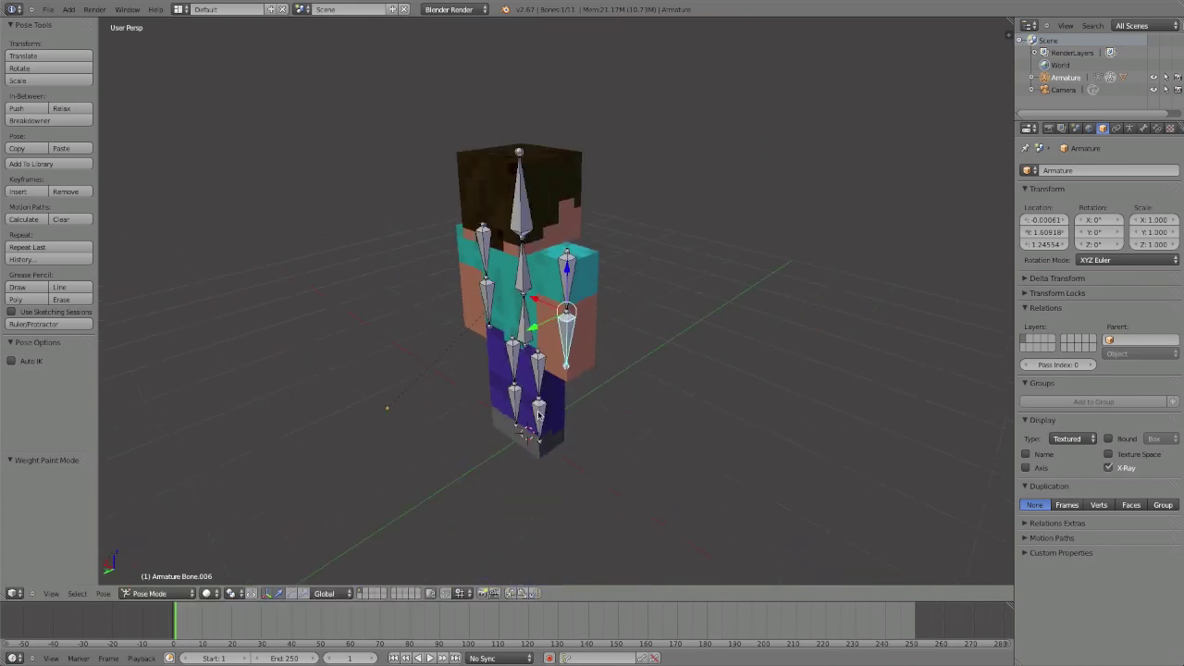
{"action": "key", "text": "r"}
{"action": "key", "text": "x"}
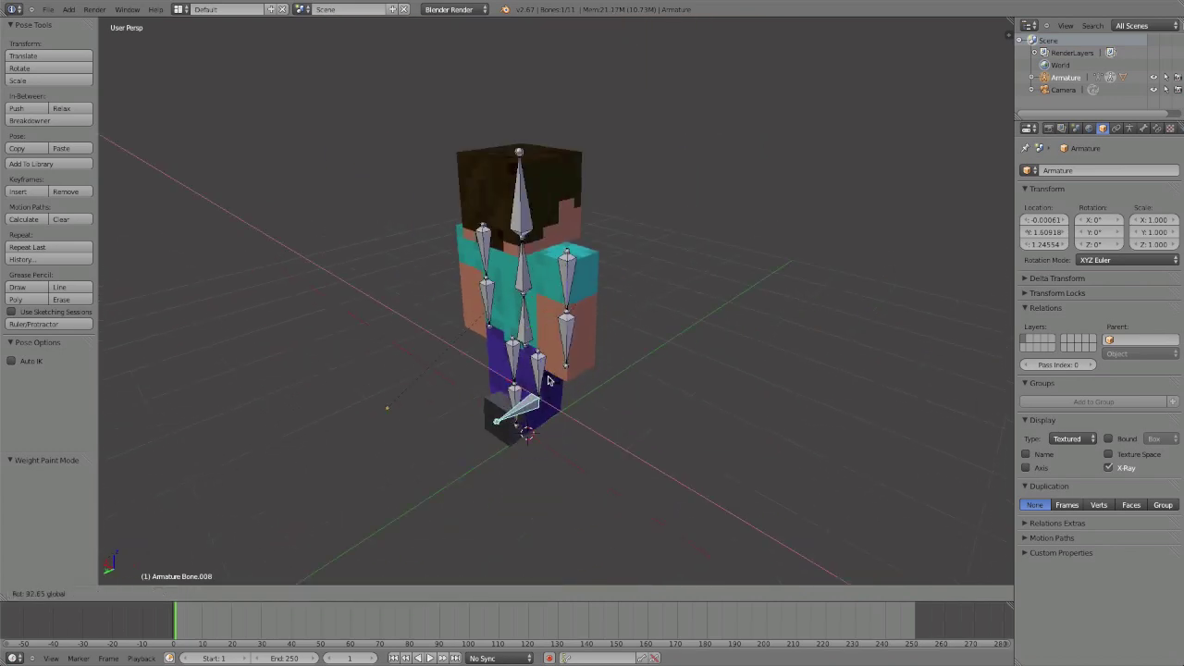
{"action": "right_click", "coordinate": [548, 380]}
Try trackball rotations of the upper spine bone to test whether the head and arms follow the torso
{"action": "middle_click_drag", "start_coordinate": [548, 380], "coordinate": [243, 322]}
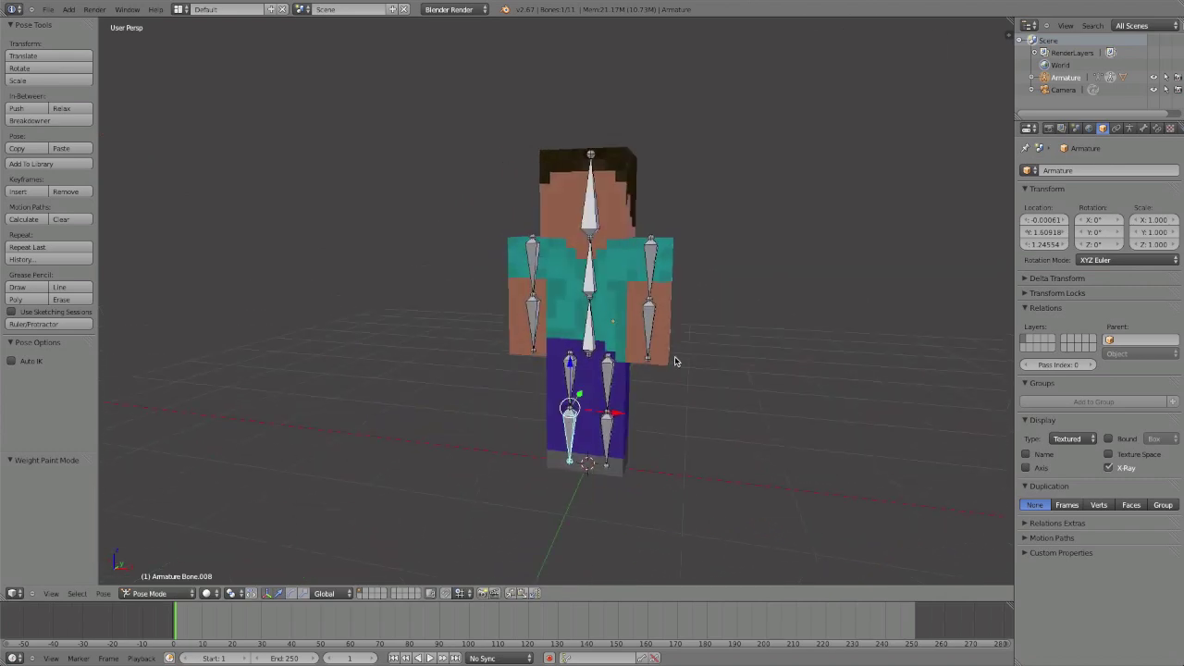
{"action": "middle_click_drag", "start_coordinate": [675, 362], "coordinate": [685, 397]}
{"action": "scroll", "coordinate": [697, 396], "scroll_direction": "down", "scroll_amount": 3}
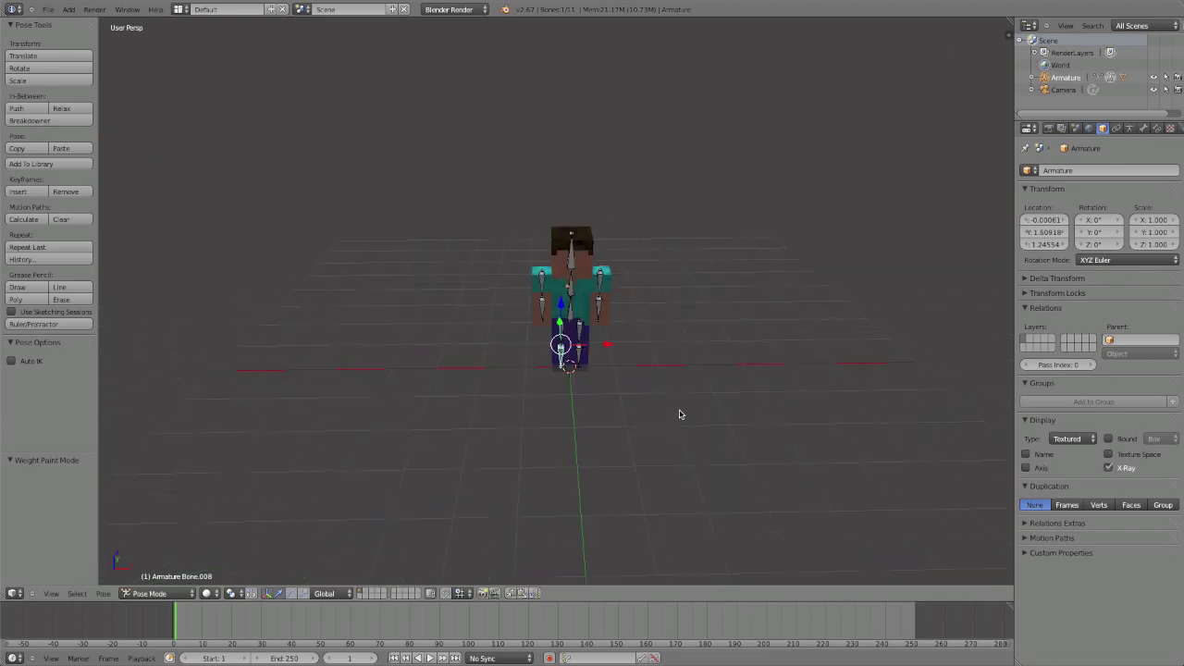
{"action": "scroll", "coordinate": [626, 432], "scroll_direction": "up", "scroll_amount": 4}
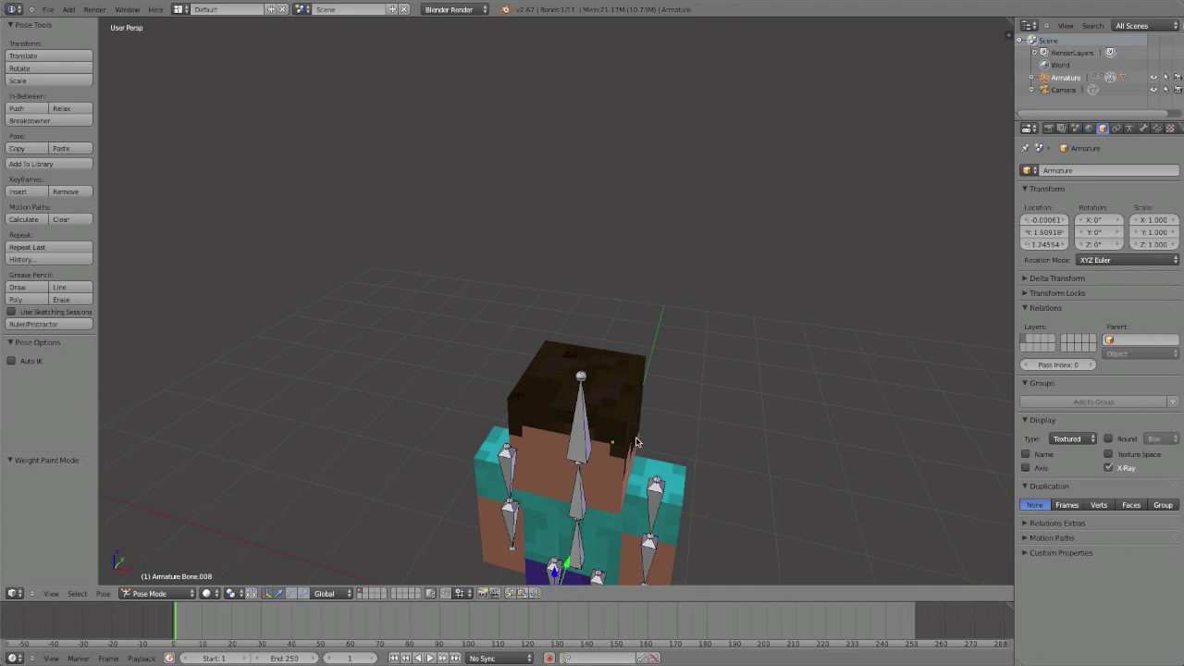
{"action": "middle_click_drag", "start_coordinate": [636, 442], "coordinate": [573, 387]}
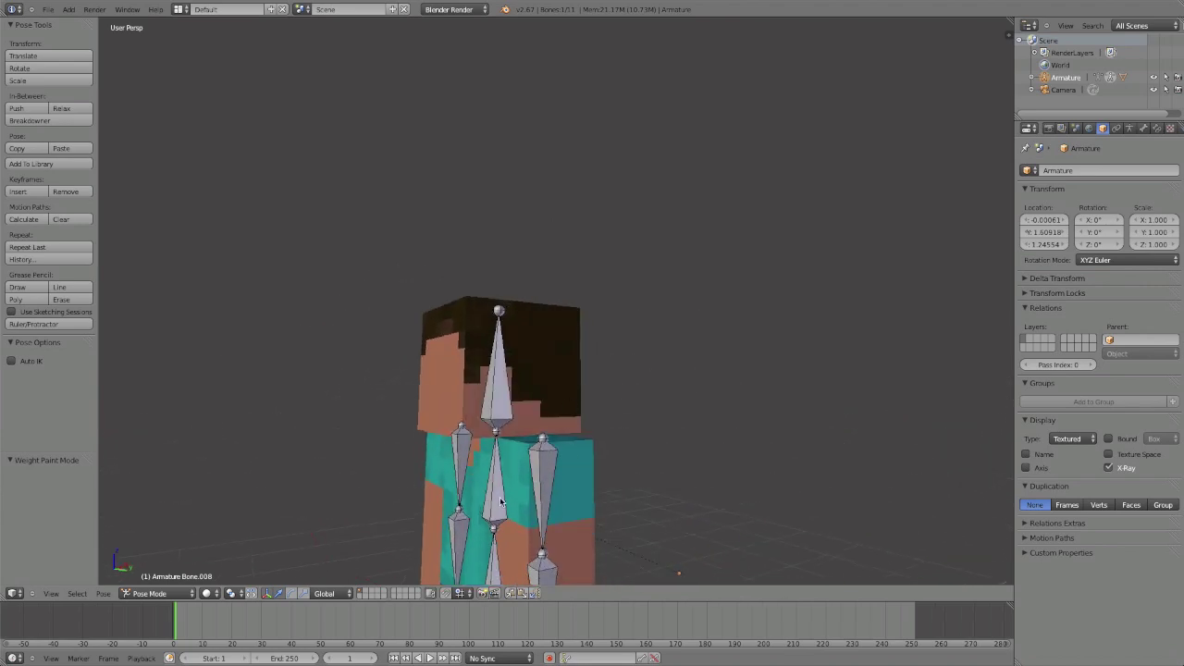
{"action": "key", "text": "r"}
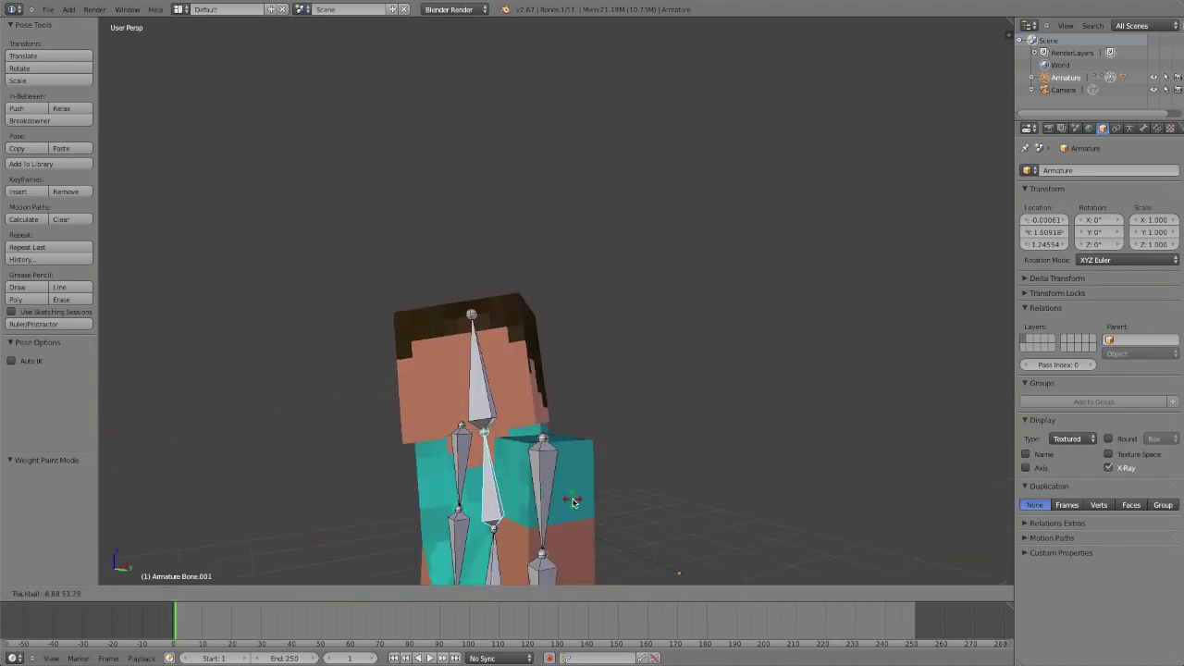
{"action": "left_click", "coordinate": [507, 493]}
{"action": "middle_click_drag", "start_coordinate": [507, 493], "coordinate": [559, 484]}
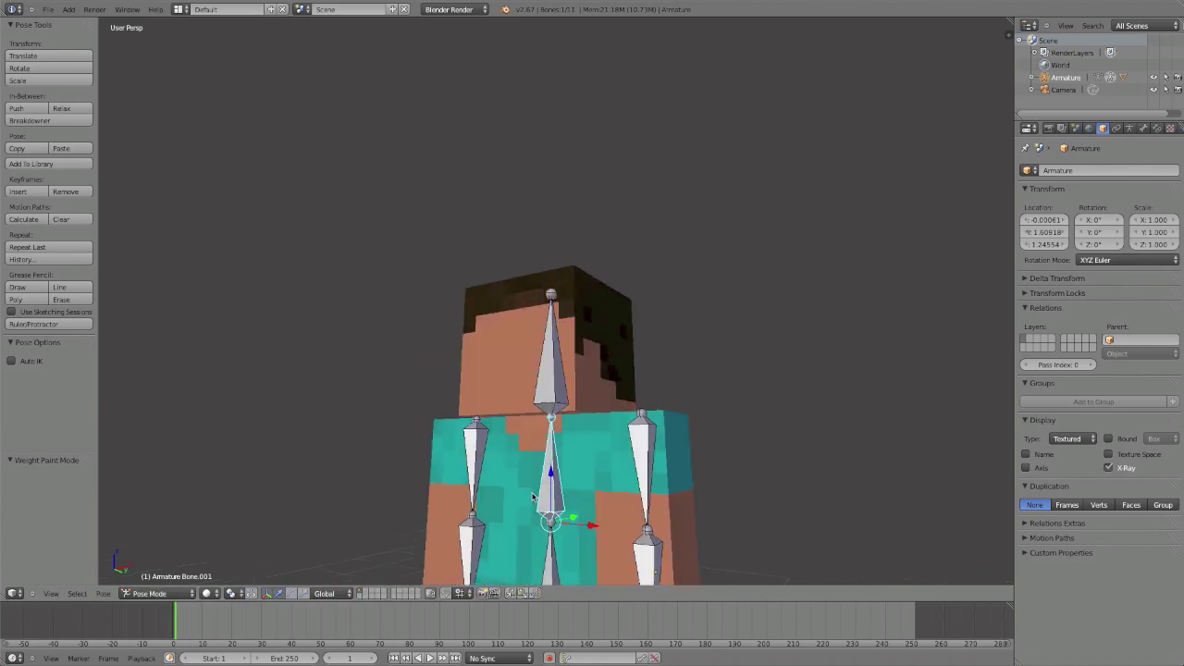
{"action": "key", "text": "r"}
{"action": "key", "text": "r"}
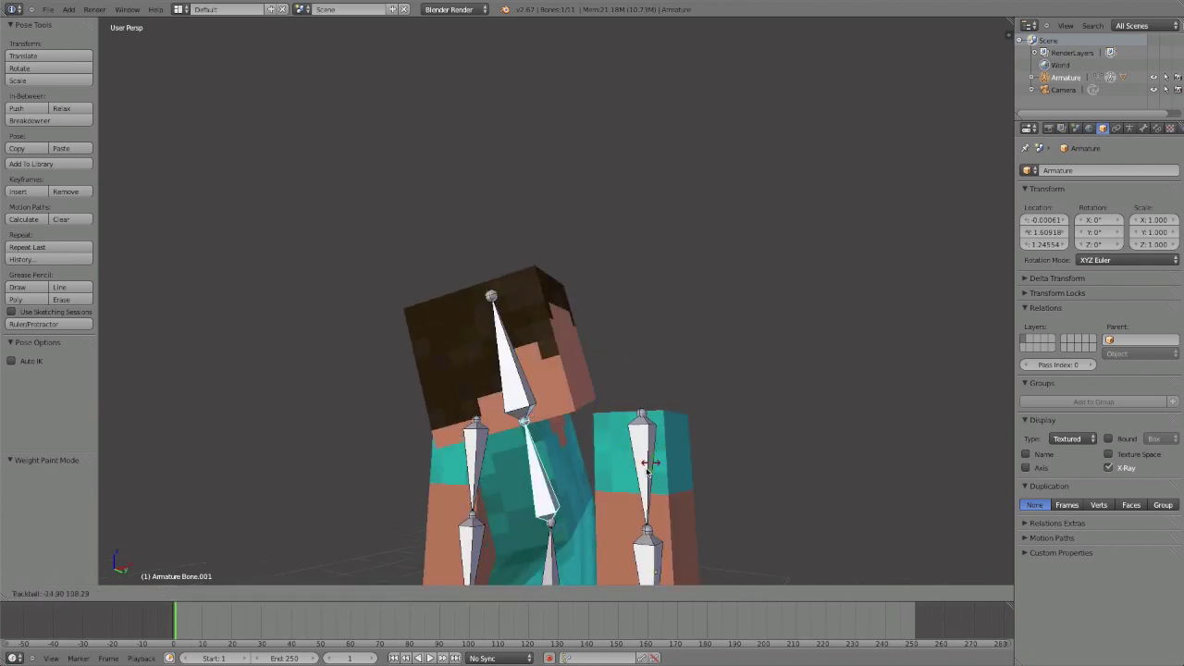
{"action": "right_click", "coordinate": [611, 482]}
Try parenting both upper arm bones to the upper spine bone in Pose Mode, using Object (Keep Transform) and With Envelope Weights
{"action": "scroll", "coordinate": [611, 481], "scroll_direction": "down", "scroll_amount": 5}
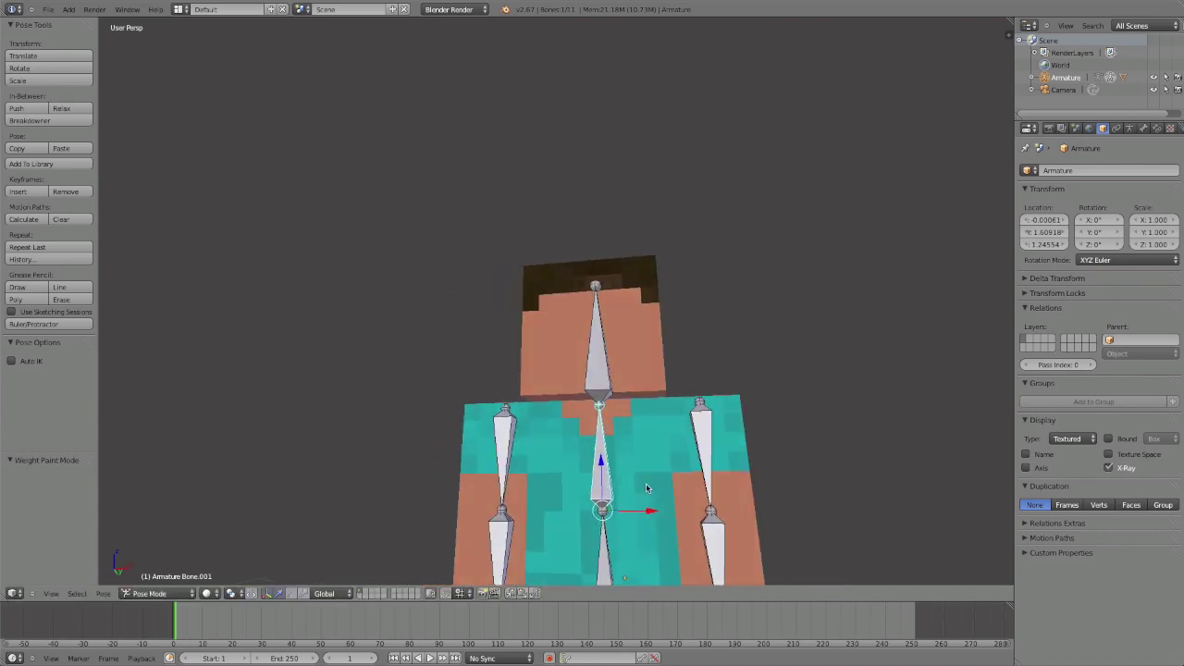
{"action": "right_click", "coordinate": [539, 377]}
{"action": "middle_click_drag", "start_coordinate": [539, 377], "coordinate": [545, 398]}
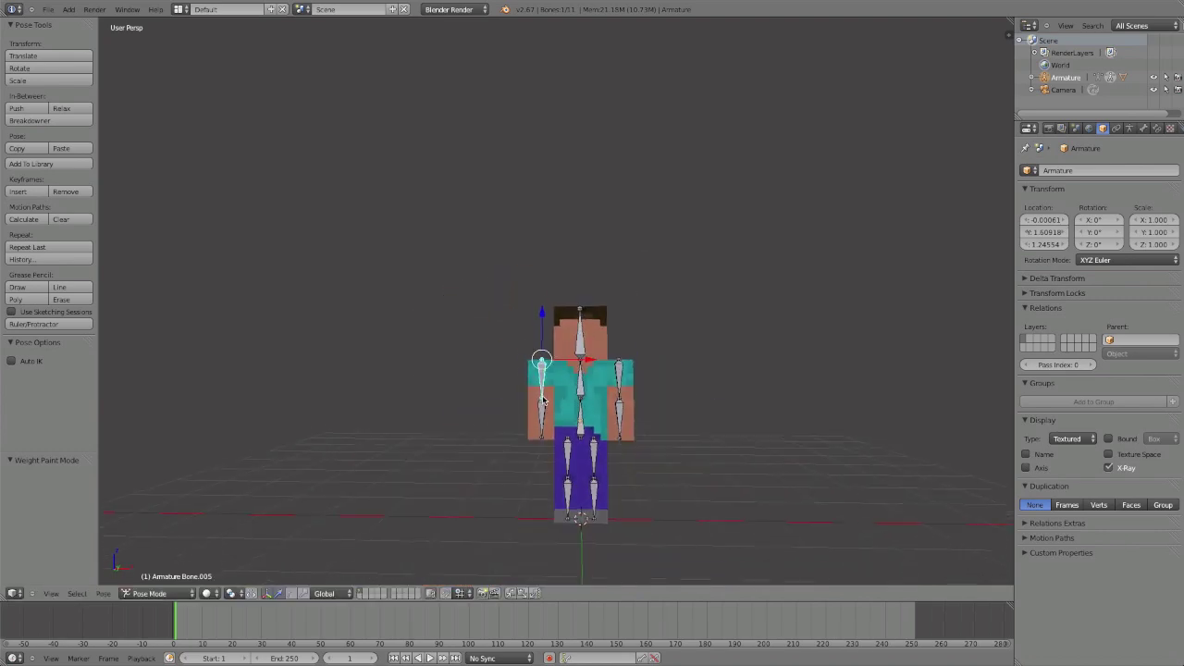
{"action": "right_click", "coordinate": [626, 384], "text": "shift"}
{"action": "scroll", "coordinate": [634, 416], "scroll_direction": "up", "scroll_amount": 5}
{"action": "middle_click_drag", "start_coordinate": [639, 454], "coordinate": [621, 419]}
{"action": "scroll", "coordinate": [636, 442], "scroll_direction": "down", "scroll_amount": 2}
{"action": "scroll", "coordinate": [630, 435], "scroll_direction": "up", "scroll_amount": 1}
{"action": "scroll", "coordinate": [624, 417], "scroll_direction": "up", "scroll_amount": 3}
{"action": "scroll", "coordinate": [625, 445], "scroll_direction": "down", "scroll_amount": 3}
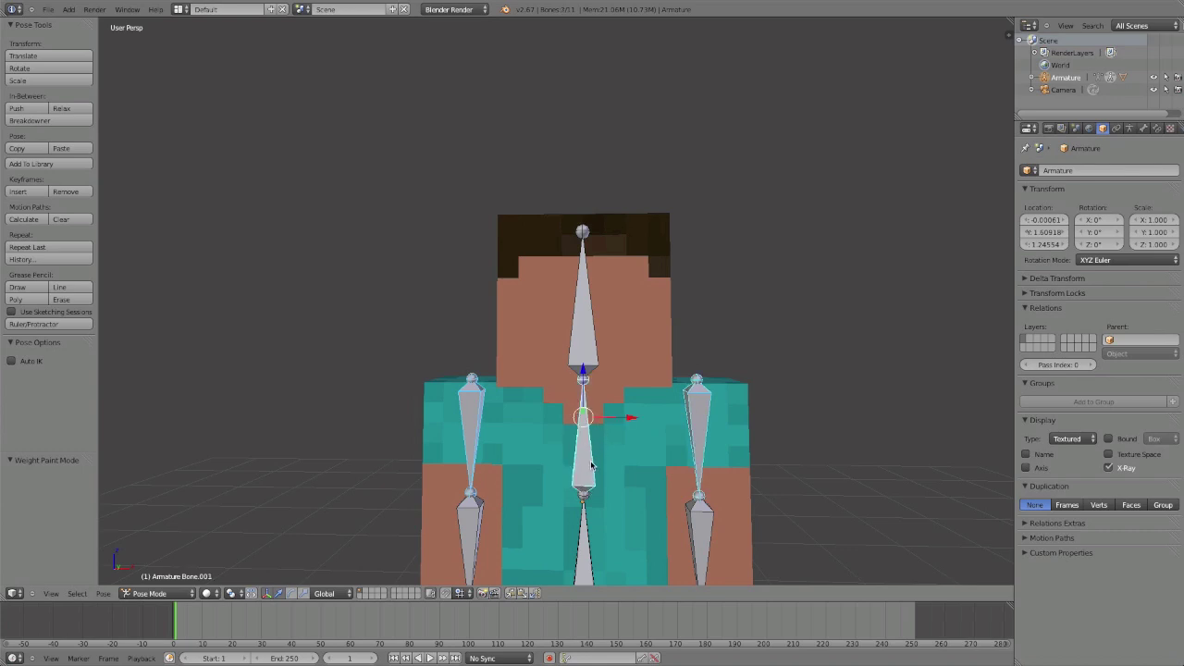
{"action": "key", "text": "ctrl+p"}
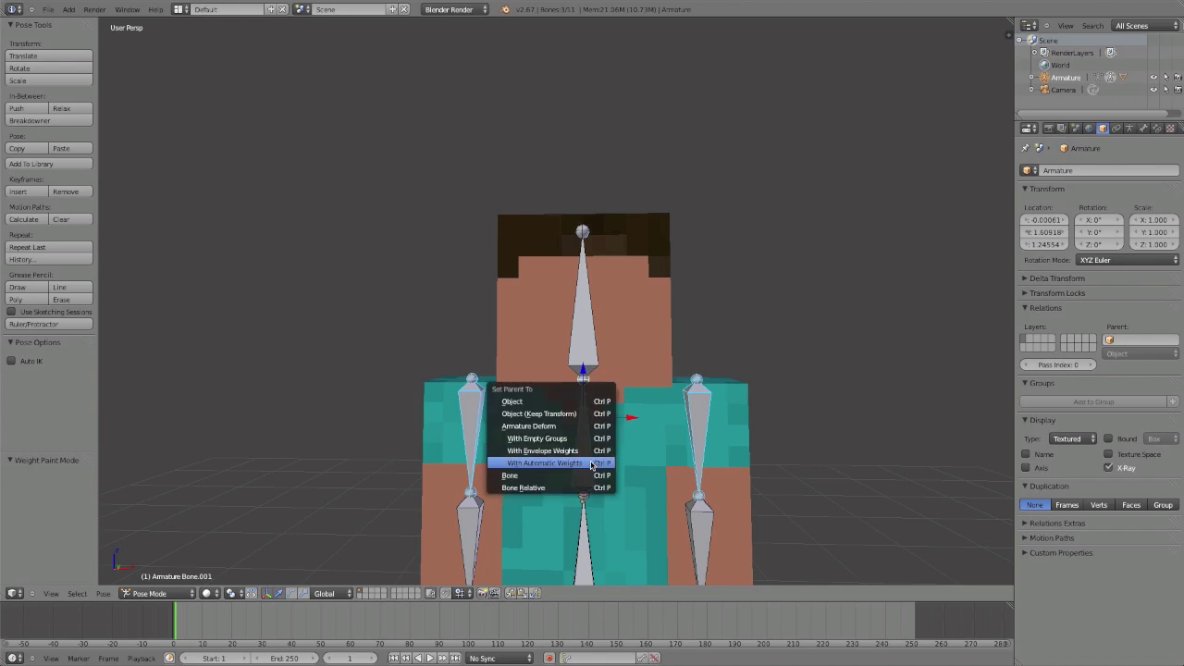
{"action": "left_click", "coordinate": [582, 418]}
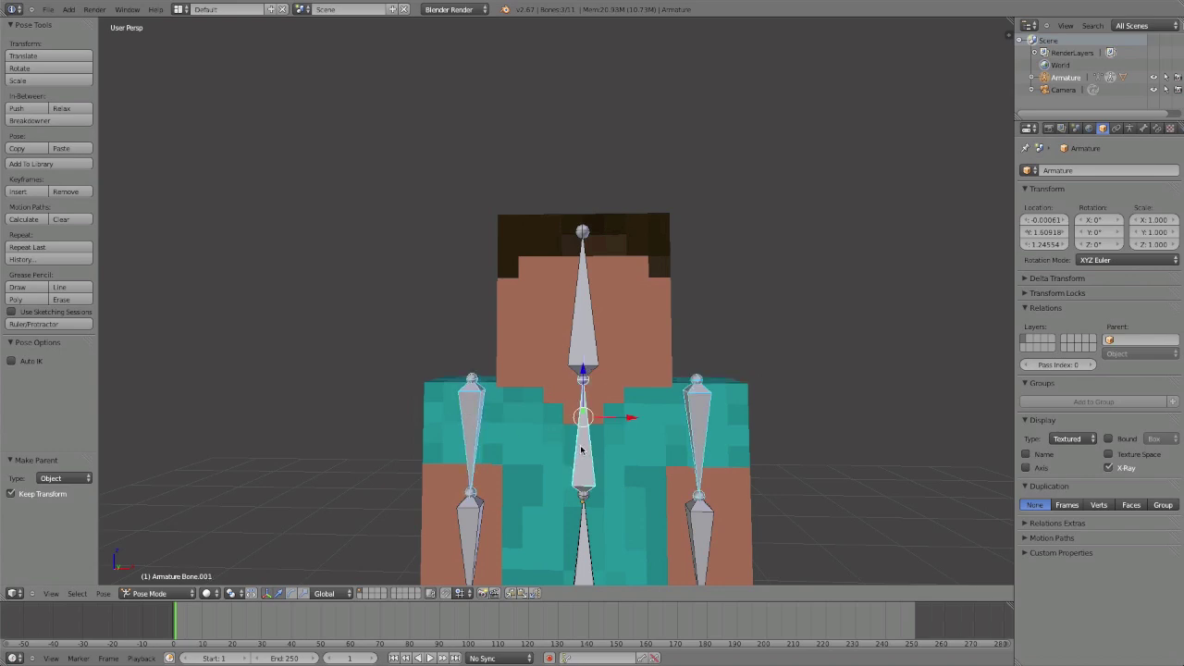
{"action": "key", "text": "ctrl+p"}
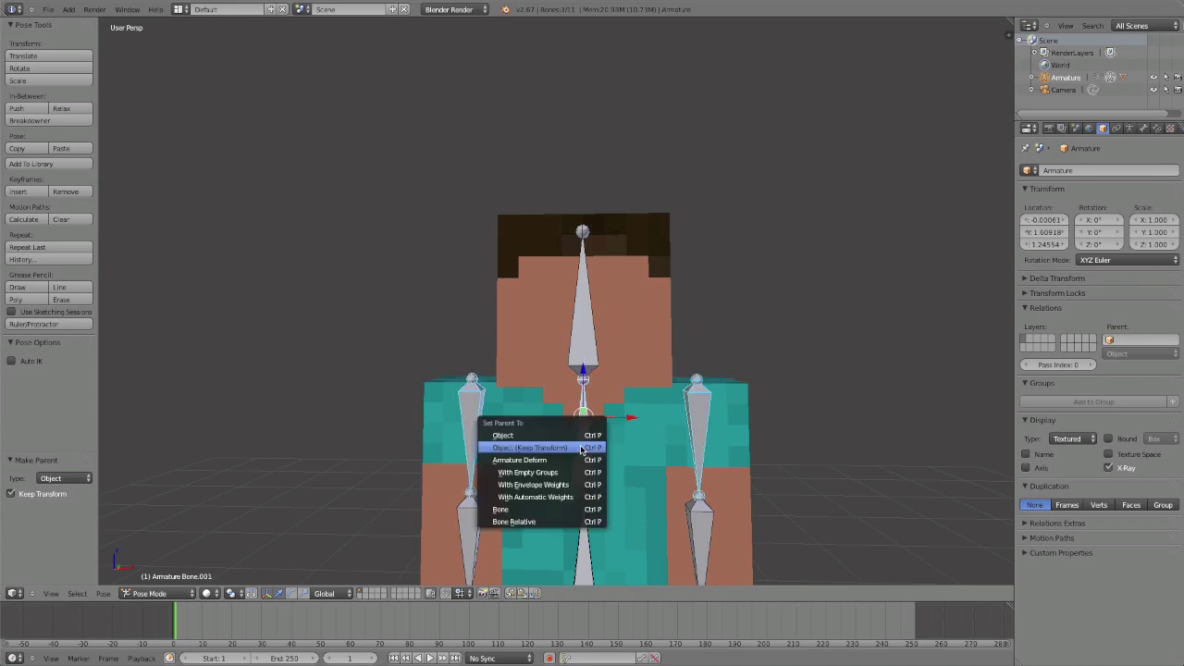
{"action": "left_click", "coordinate": [599, 511]}
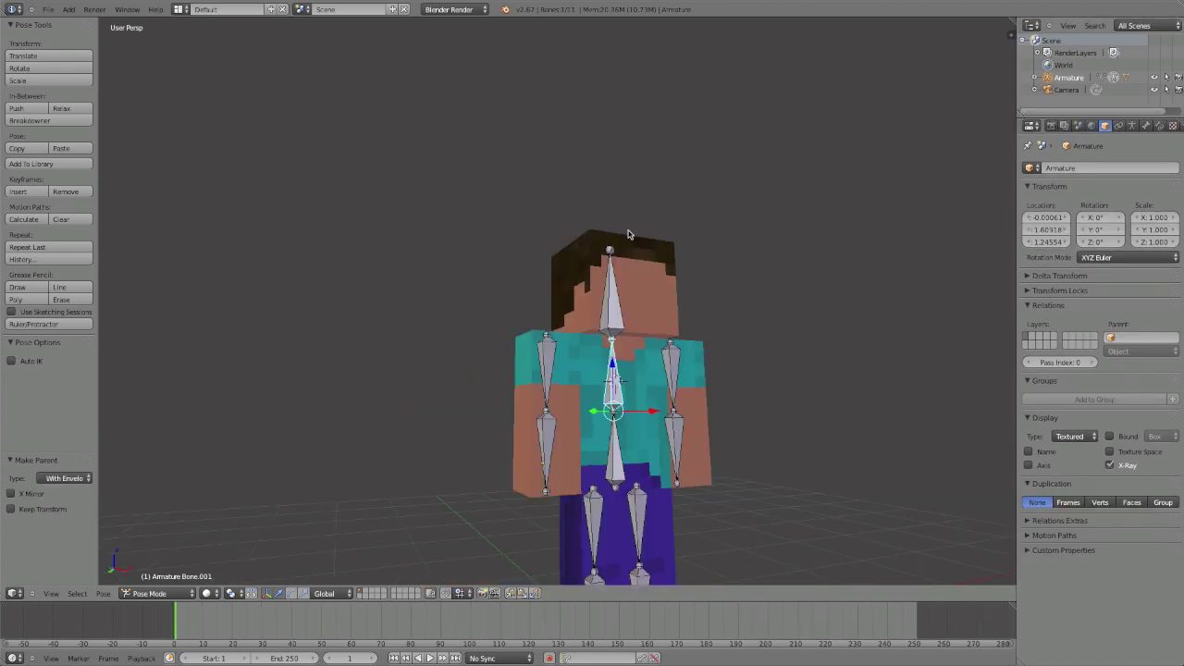
In the armature's Edit Mode, parent both upper arm bones to the upper spine bone with Keep Offset
{"action": "middle_click_drag", "start_coordinate": [629, 232], "coordinate": [560, 263]}
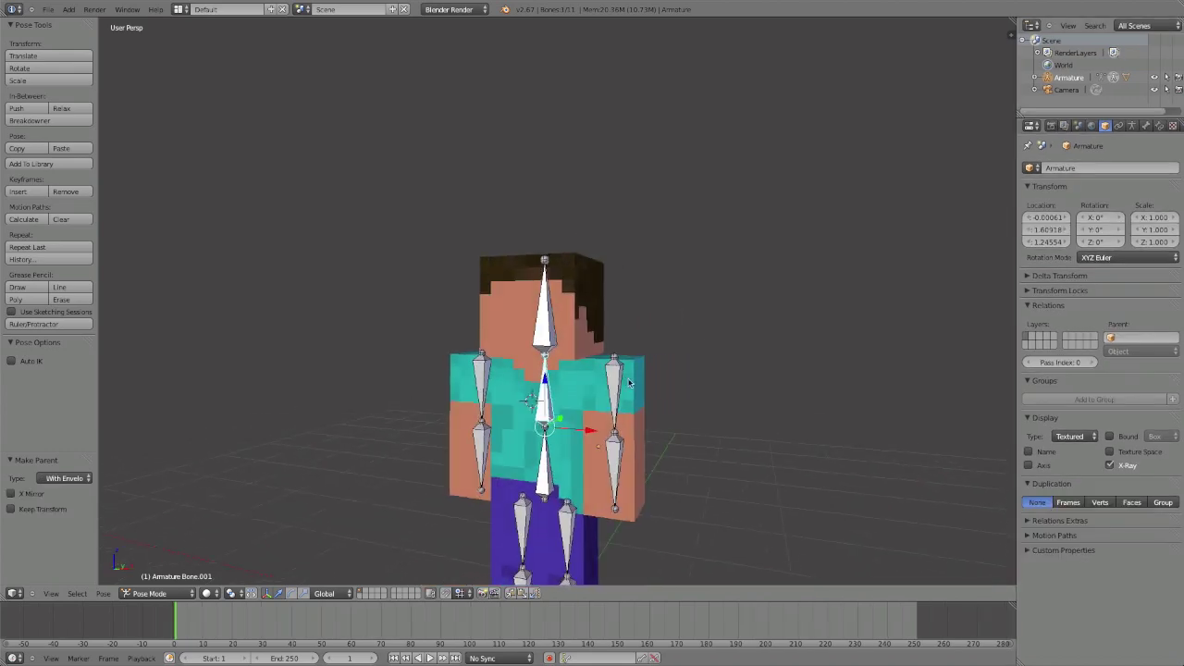
{"action": "key", "text": "Tab"}
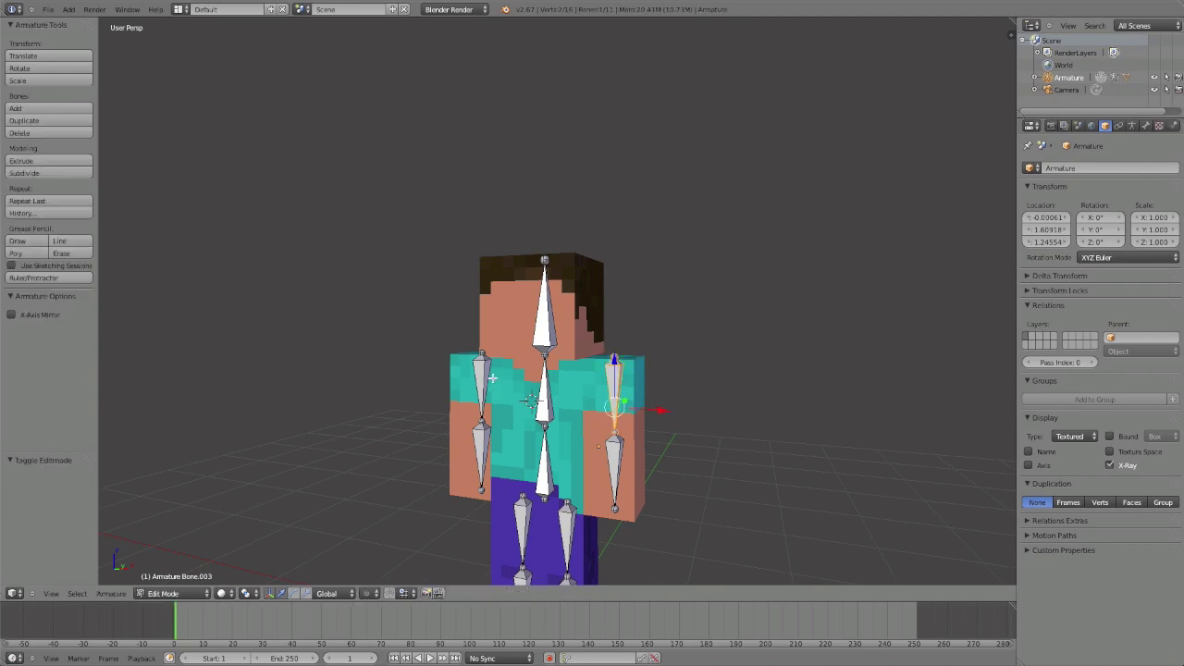
{"action": "middle_click_drag", "start_coordinate": [494, 378], "coordinate": [579, 393]}
{"action": "scroll", "coordinate": [639, 418], "scroll_direction": "up", "scroll_amount": 3}
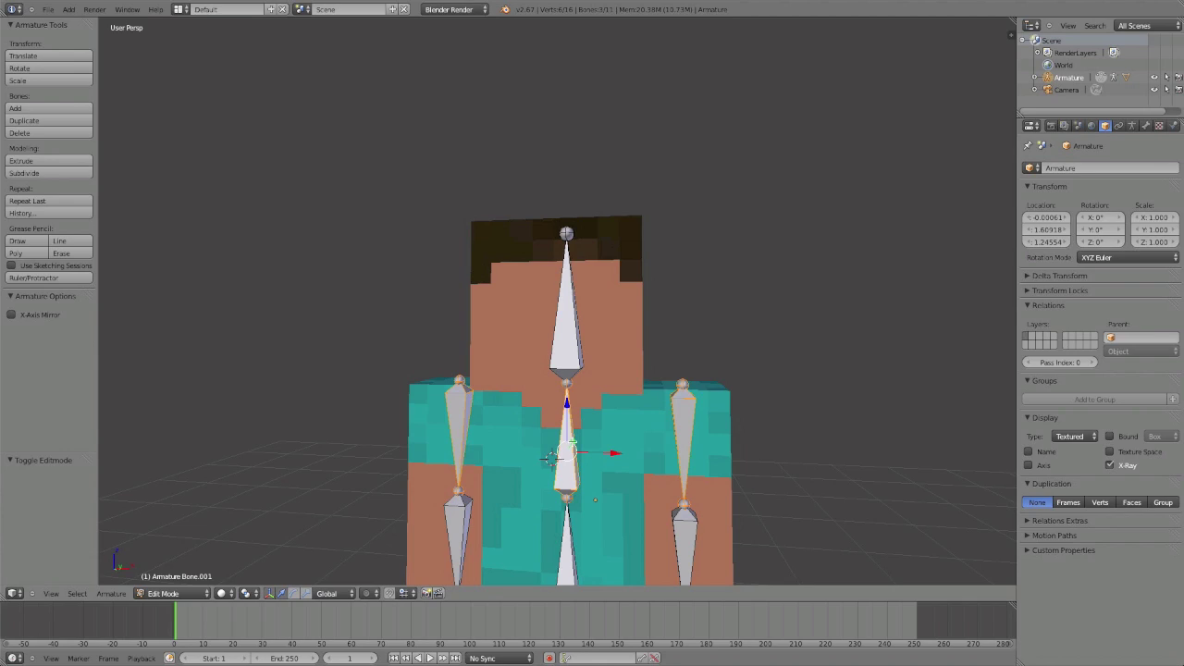
{"action": "left_click", "coordinate": [572, 442]}
{"action": "key", "text": "ctrl+p"}
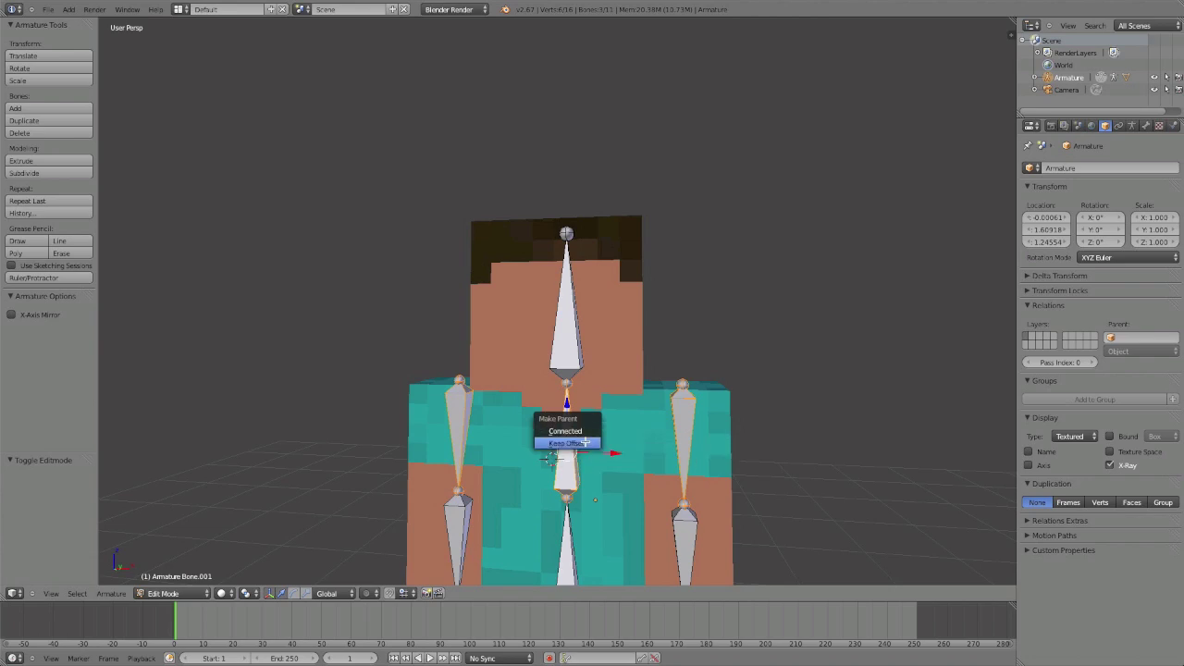
{"action": "left_click", "coordinate": [585, 443]}
In Pose Mode, try a trackball rotation of the lower spine bone to test whether the arms follow the torso
{"action": "scroll", "coordinate": [588, 442], "scroll_direction": "down", "scroll_amount": 2}
{"action": "key", "text": "ctrl+Tab"}
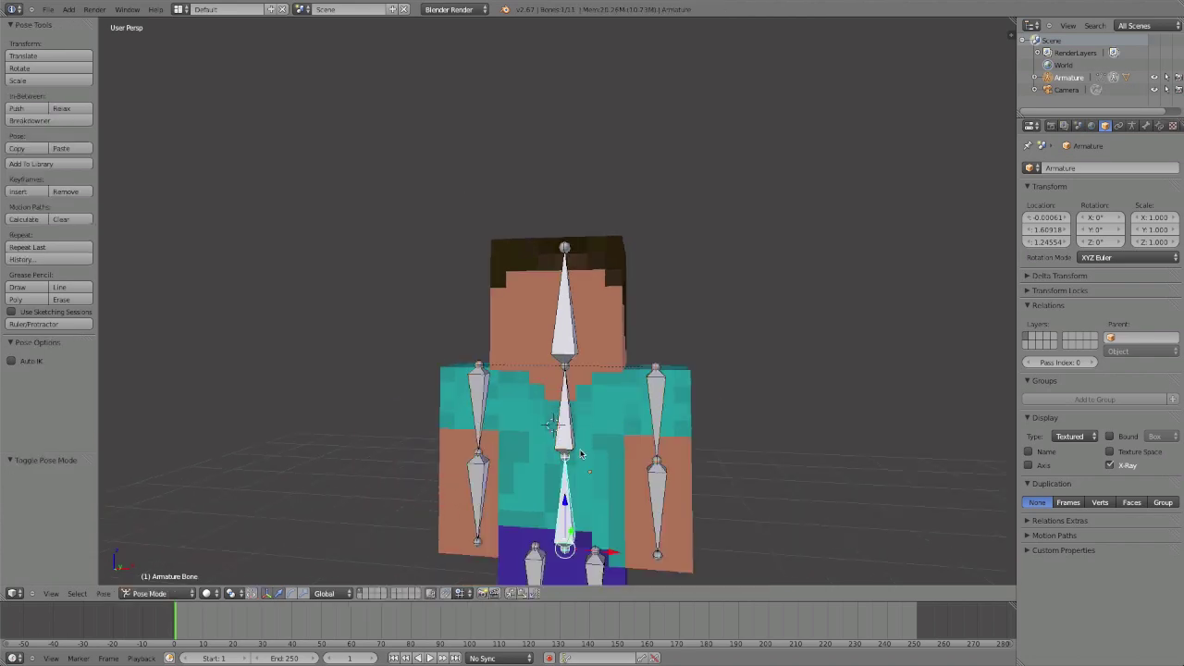
{"action": "key", "text": "r"}
{"action": "key", "text": "r"}
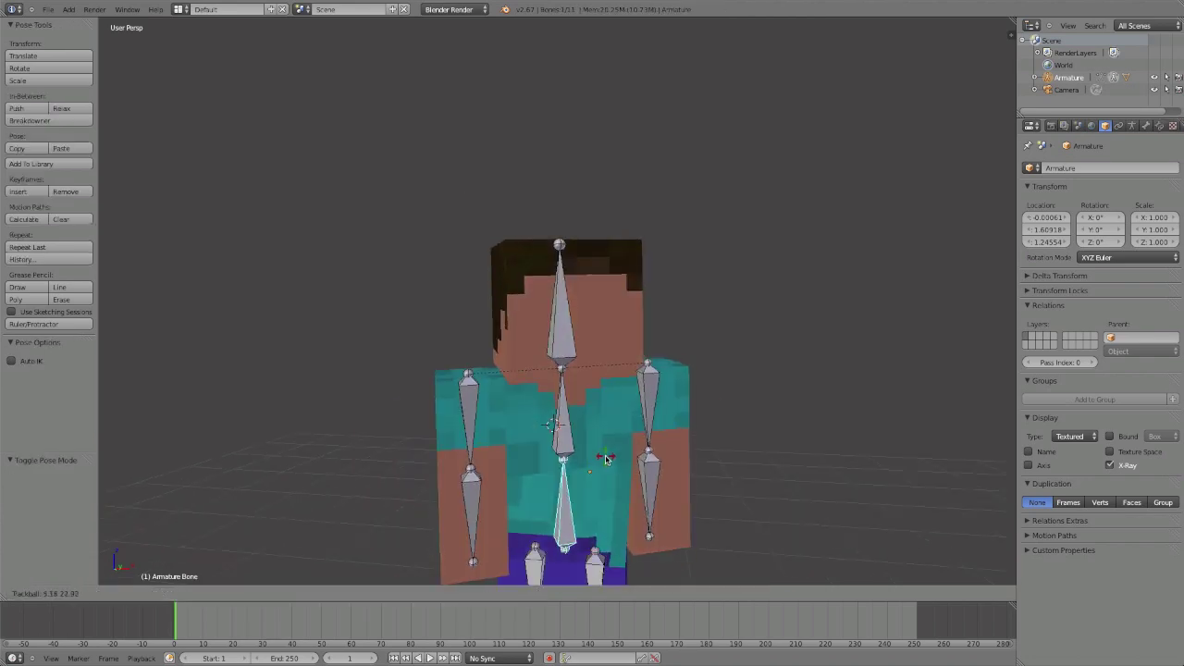
{"action": "key", "text": "Escape"}
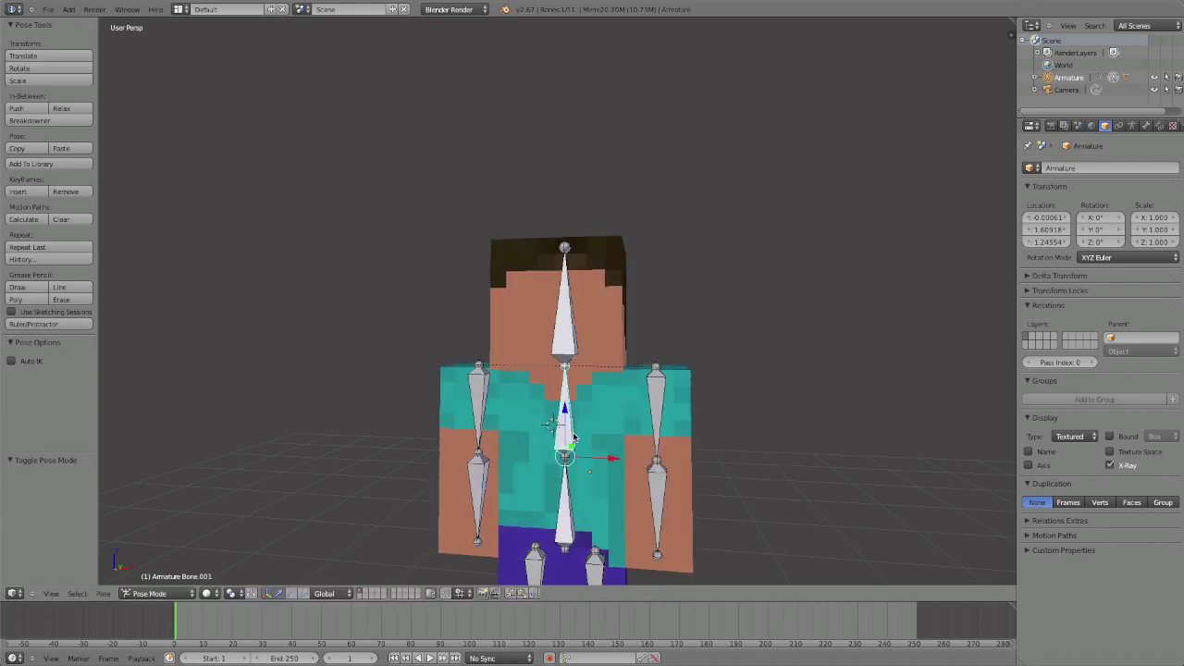
Try a trackball rotation of the upper spine bone to test whether the head and both arms follow it
{"action": "key", "text": "r"}
{"action": "key", "text": "r"}
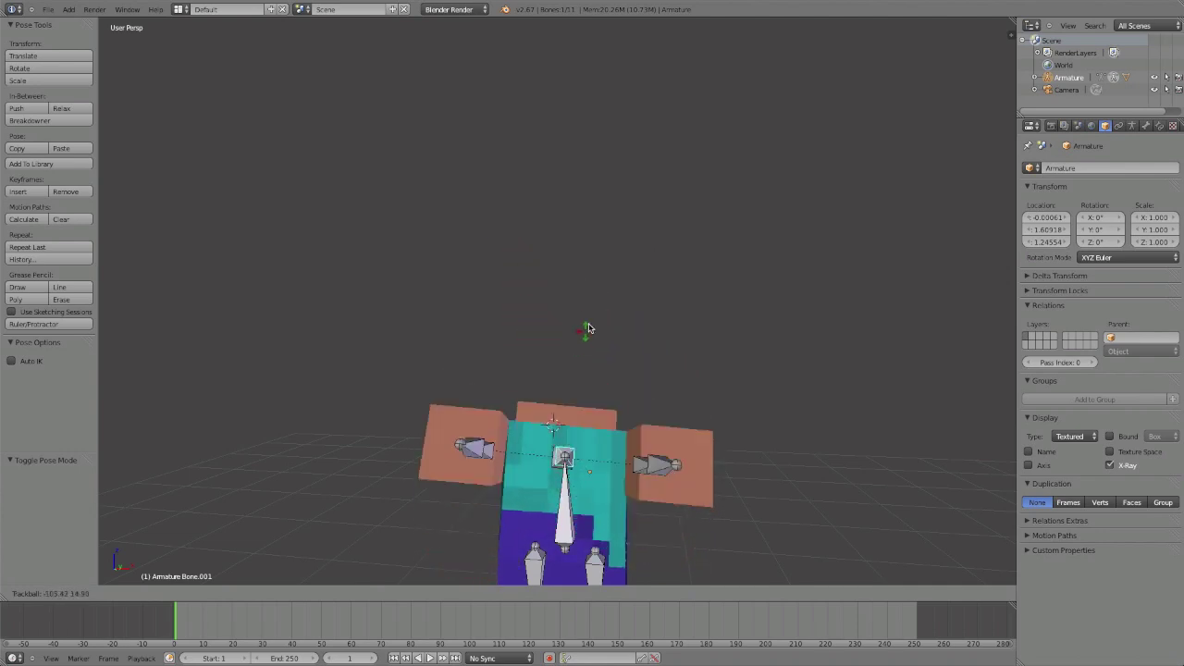
{"action": "right_click", "coordinate": [589, 472]}
Reselect the armature, return to Pose Mode and trackball-rotate the lower spine bone to bend the whole upper body
{"action": "scroll", "coordinate": [590, 471], "scroll_direction": "down", "scroll_amount": 5}
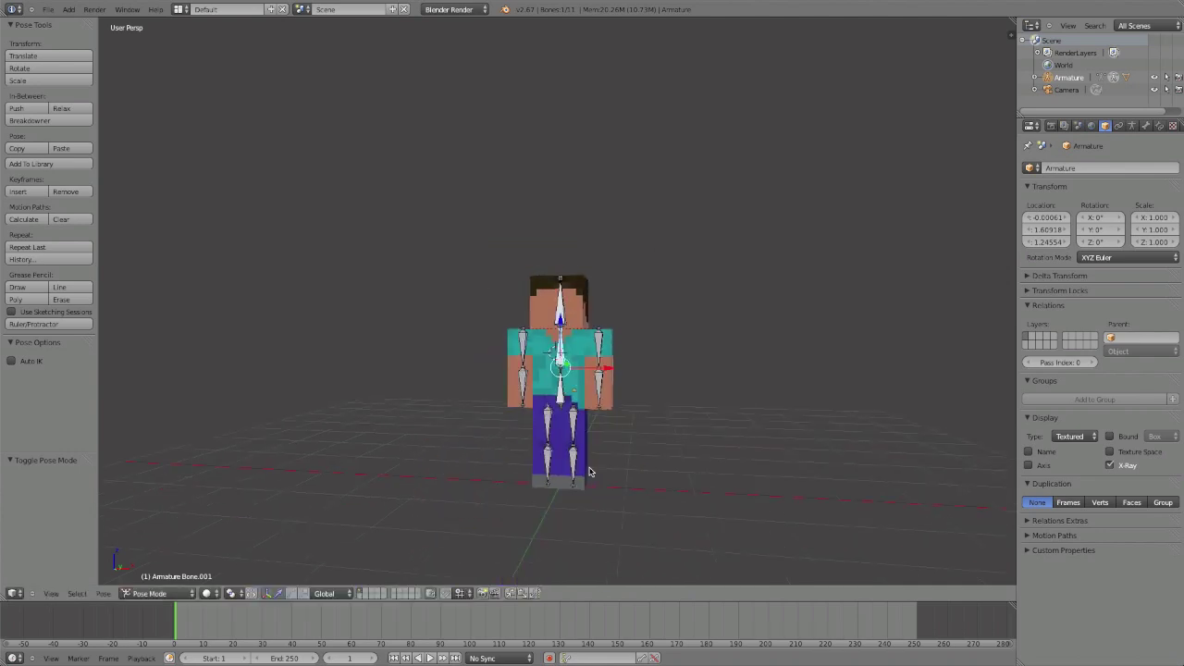
{"action": "middle_click_drag", "start_coordinate": [589, 472], "coordinate": [624, 418]}
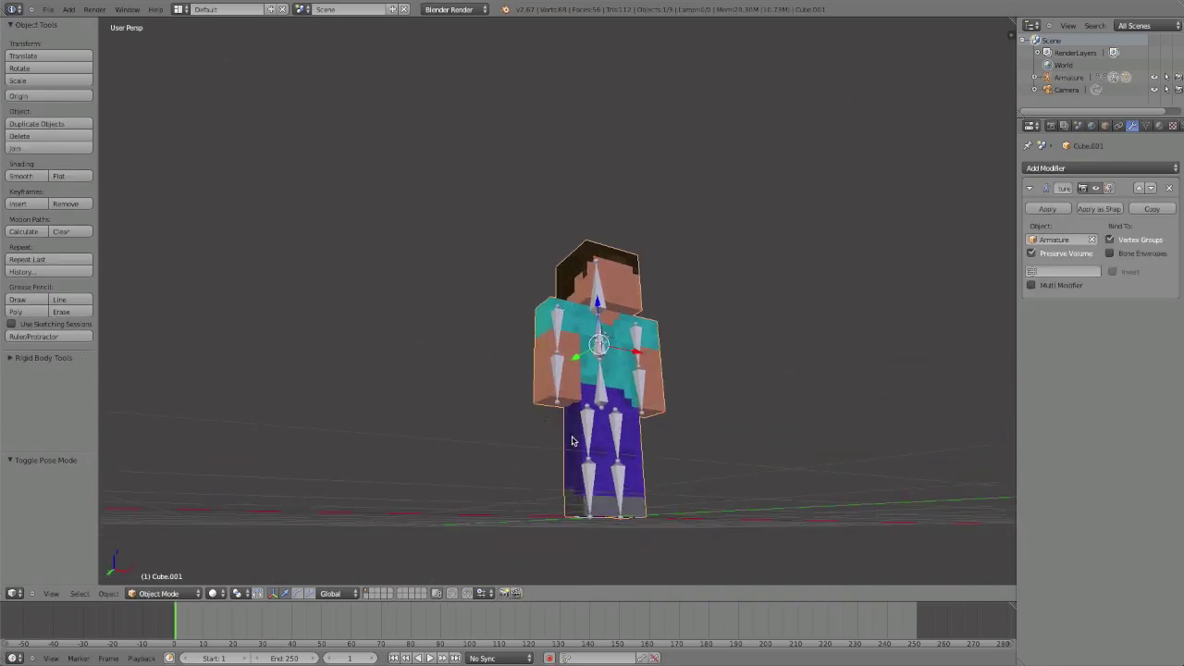
{"action": "right_click", "coordinate": [608, 347]}
{"action": "key", "text": "ctrl+Tab"}
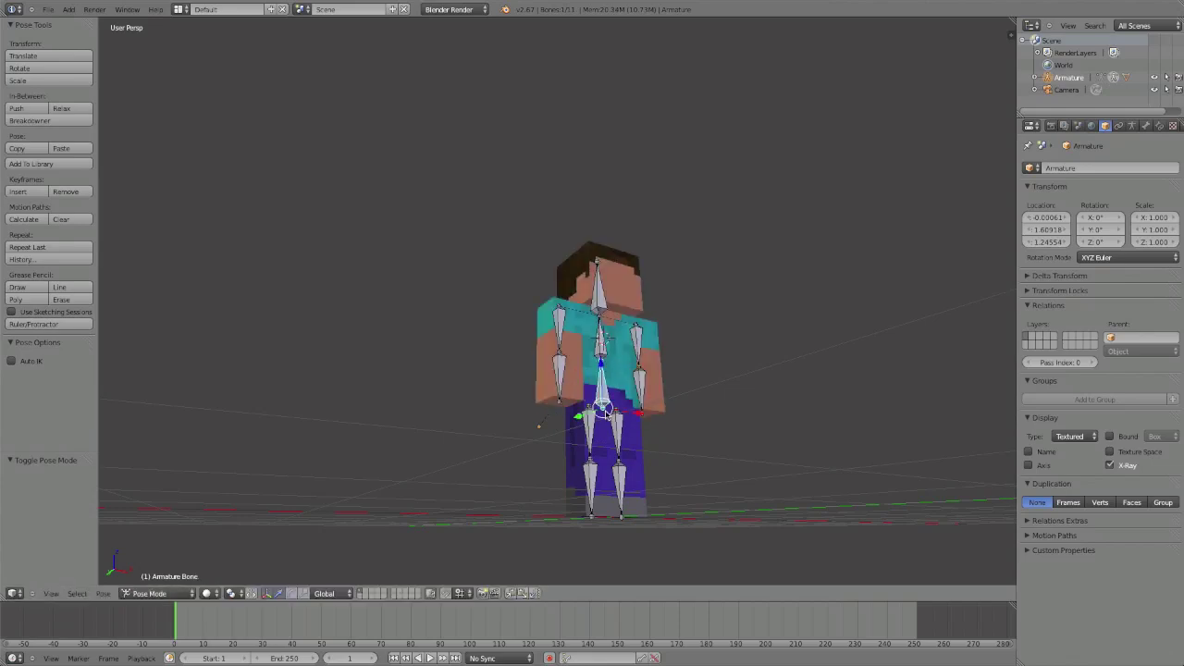
{"action": "key", "text": "r"}
{"action": "key", "text": "r"}
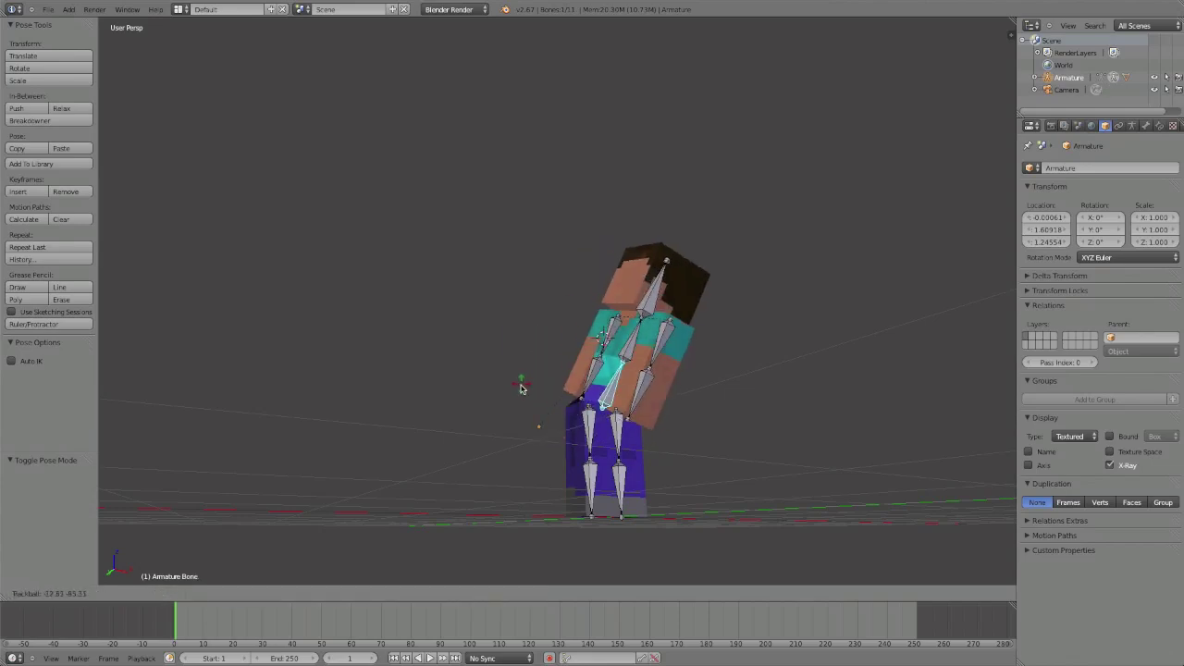